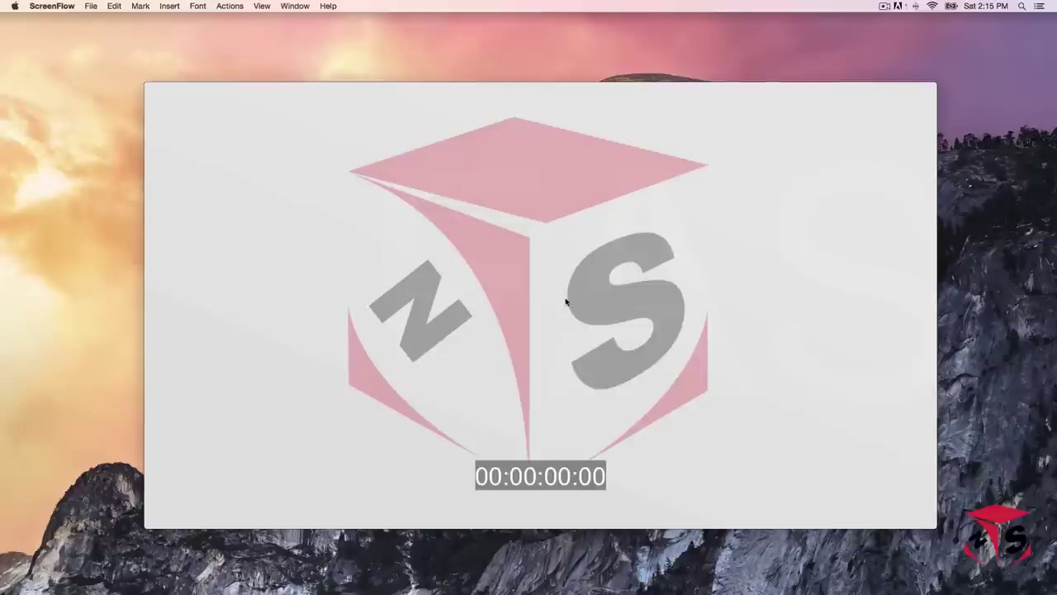
- Play the Demo-001.mp4 logo preview in QuickTime Player to the end, then minimize it
mouse_move(556, 401)
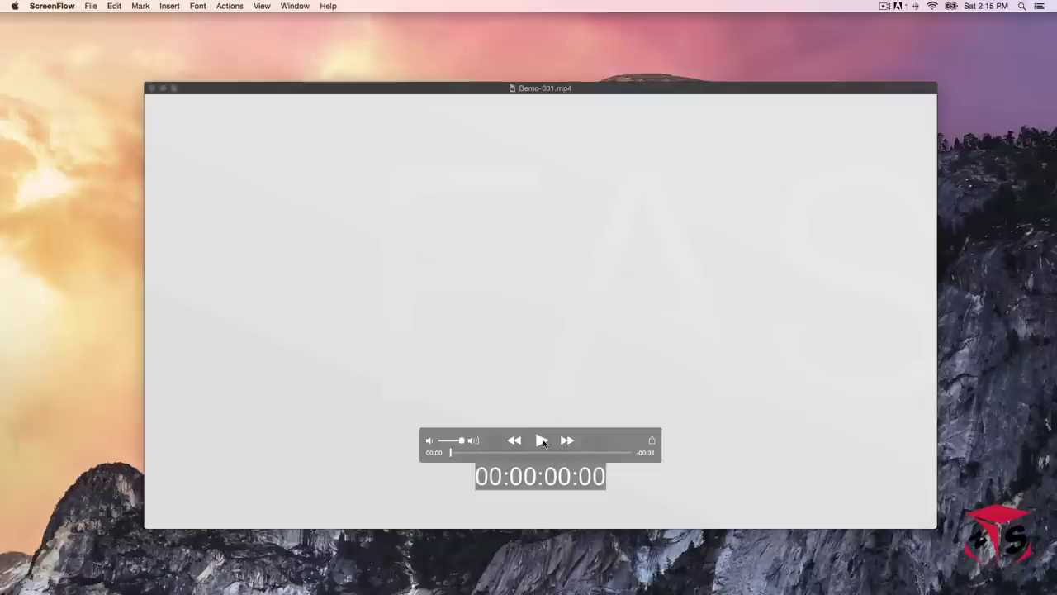
click(542, 440)
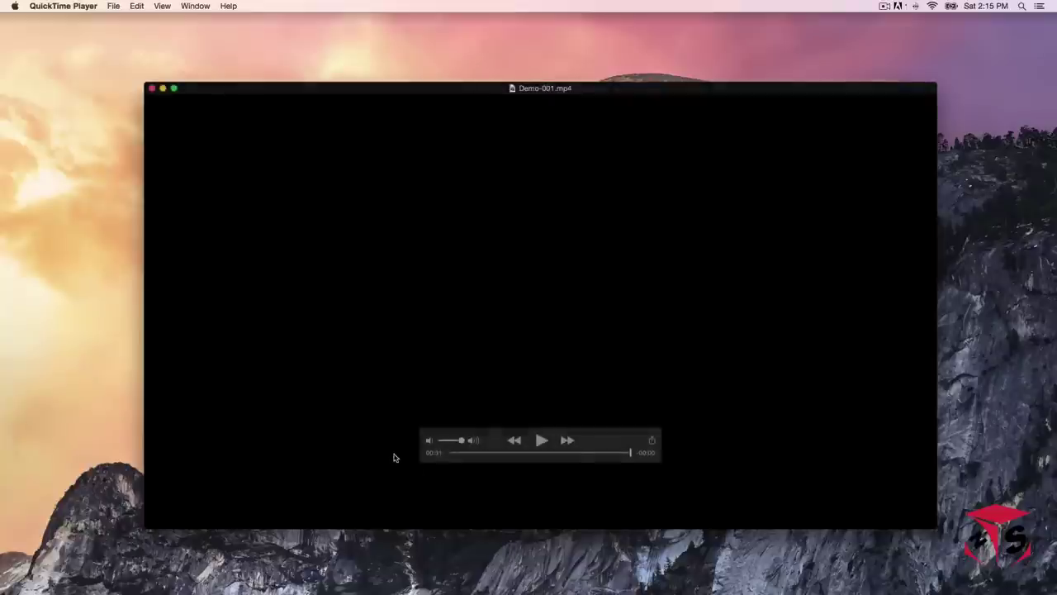
click(162, 88)
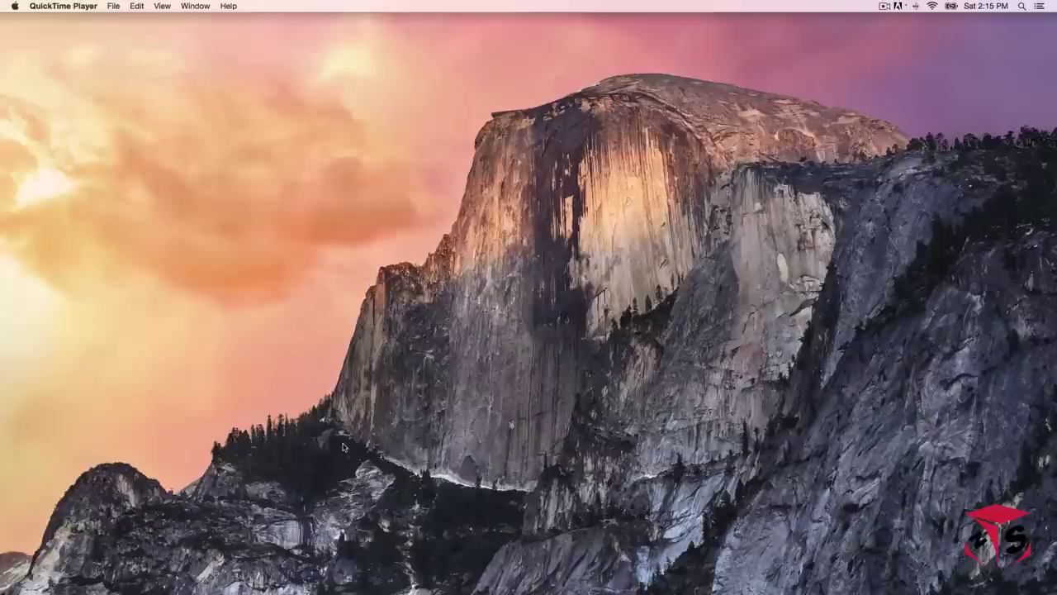
click(801, 570)
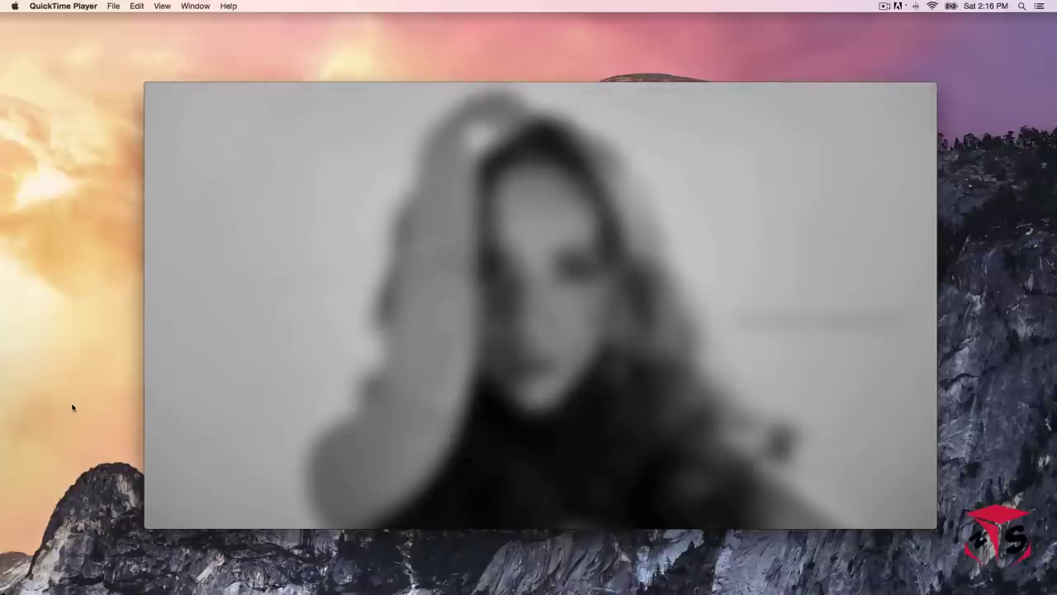
mouse_move(537, 444)
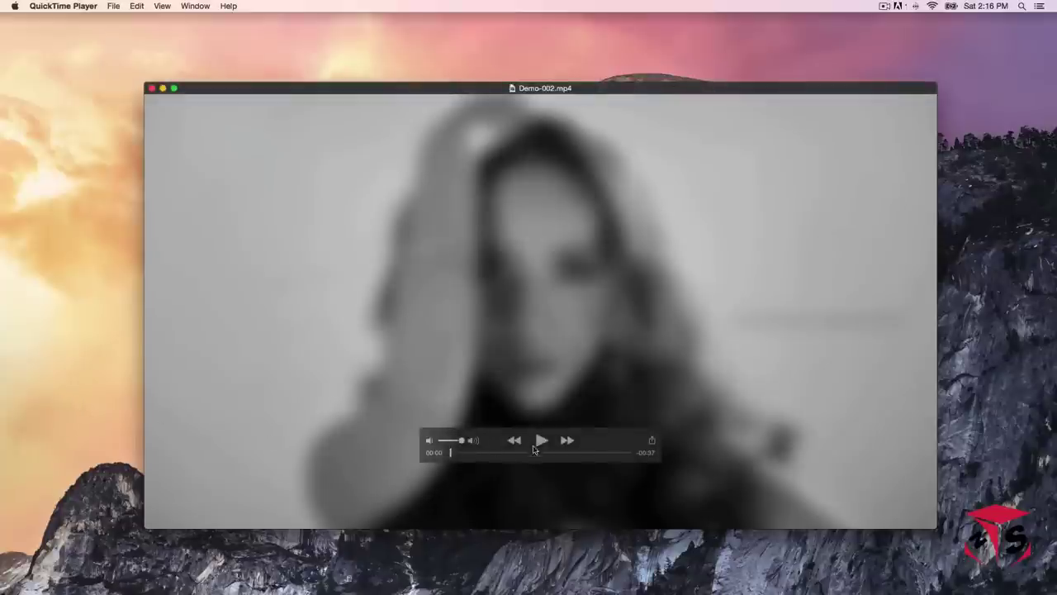
click(538, 442)
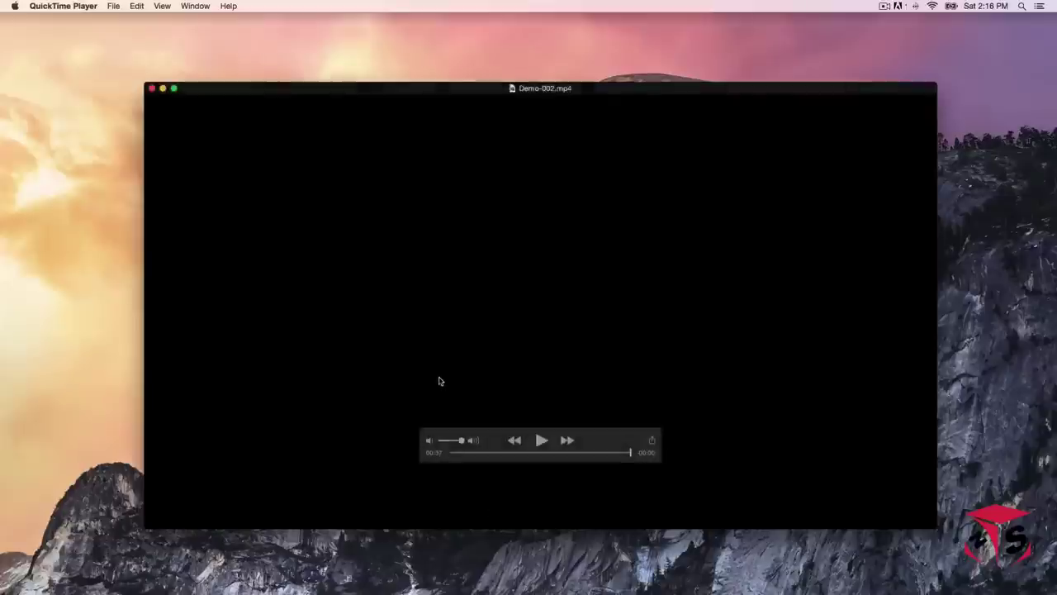
click(163, 88)
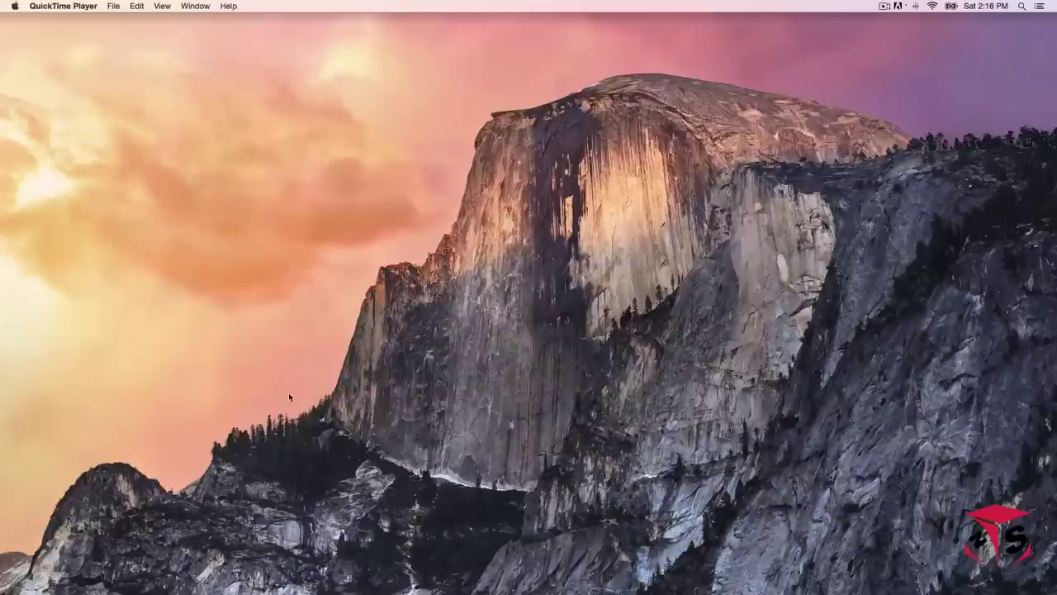
- Restore Safari and scroll through the nerastudio.com website
click(805, 571)
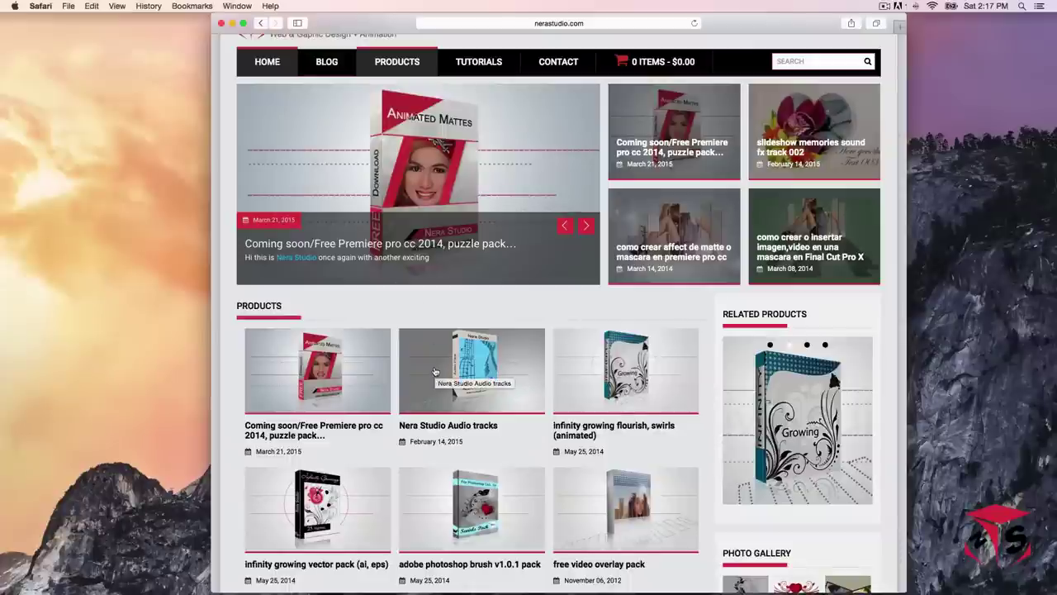
scroll(376, 259, up, 2)
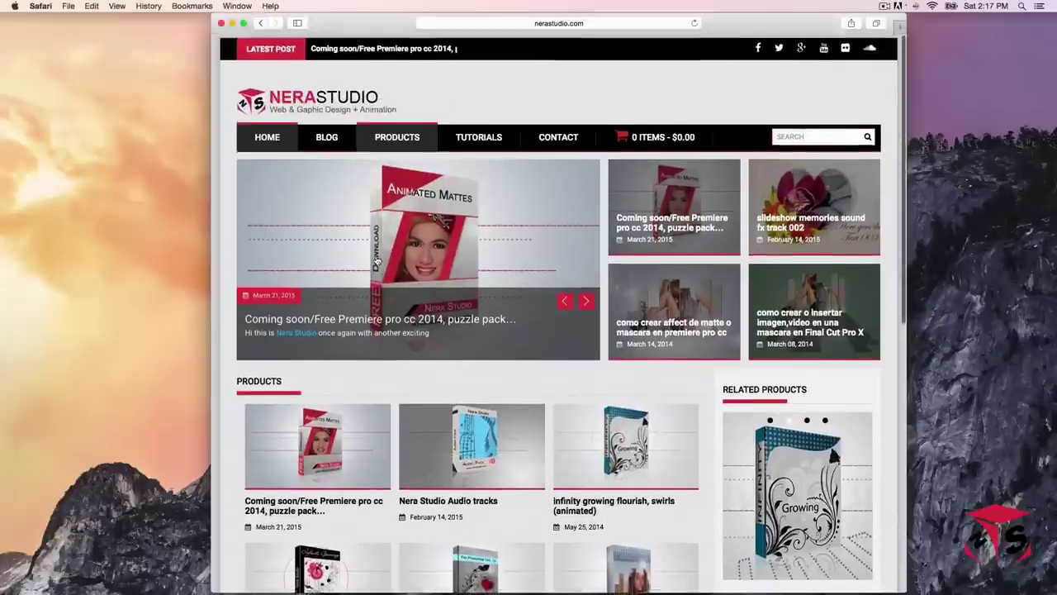
scroll(547, 380, down, 5)
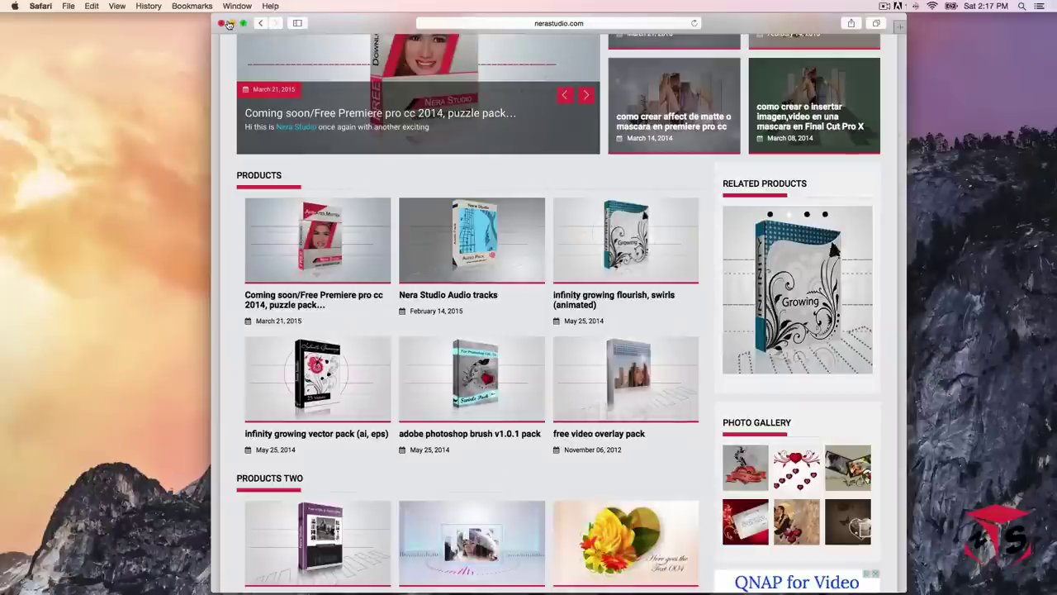
- Minimize Safari and bring the SlideShow-Tut-2015 Premiere Pro project back from the Dock
click(232, 23)
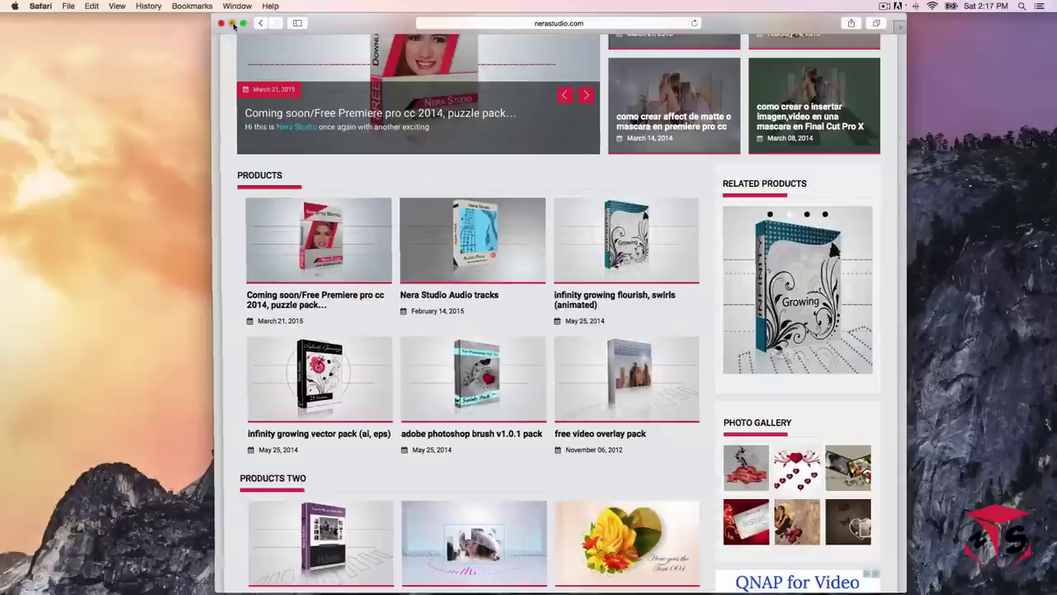
mouse_move(562, 570)
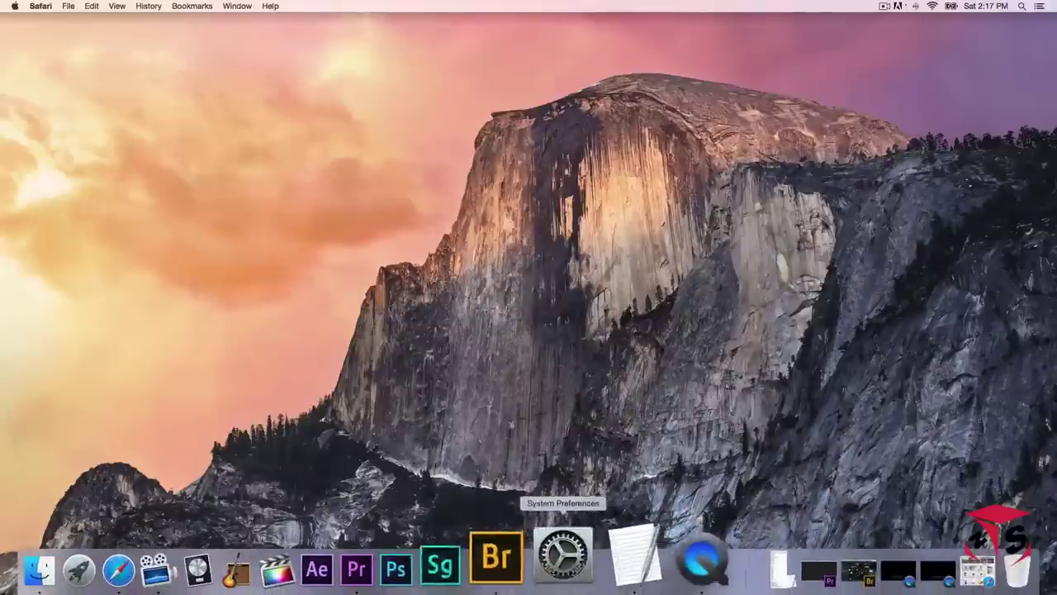
click(818, 569)
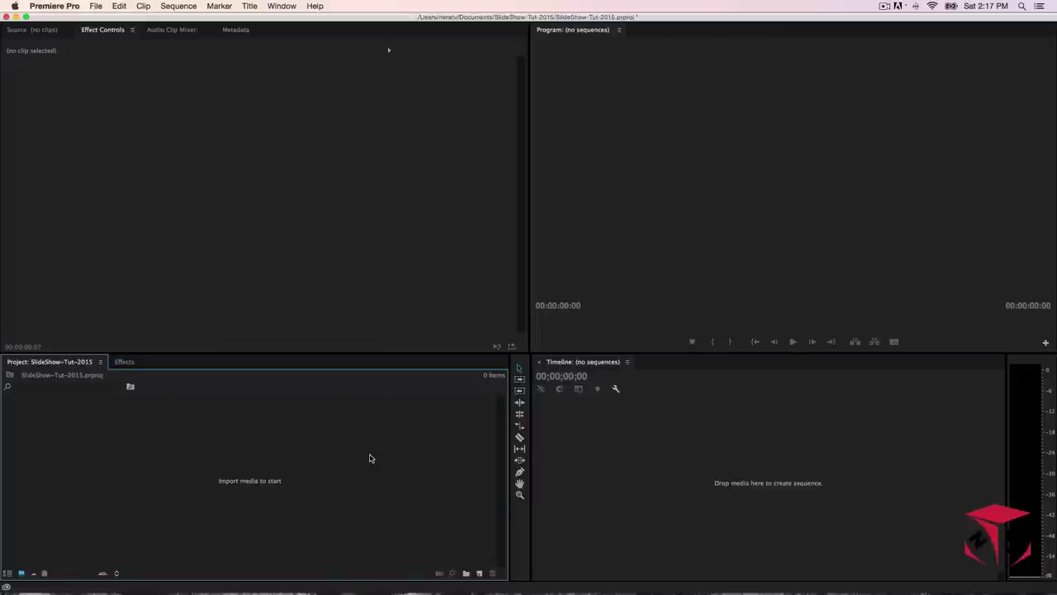
- Restore the LIST-TUT-2015 TextEdit document from the Dock and scroll to its top
click(633, 560)
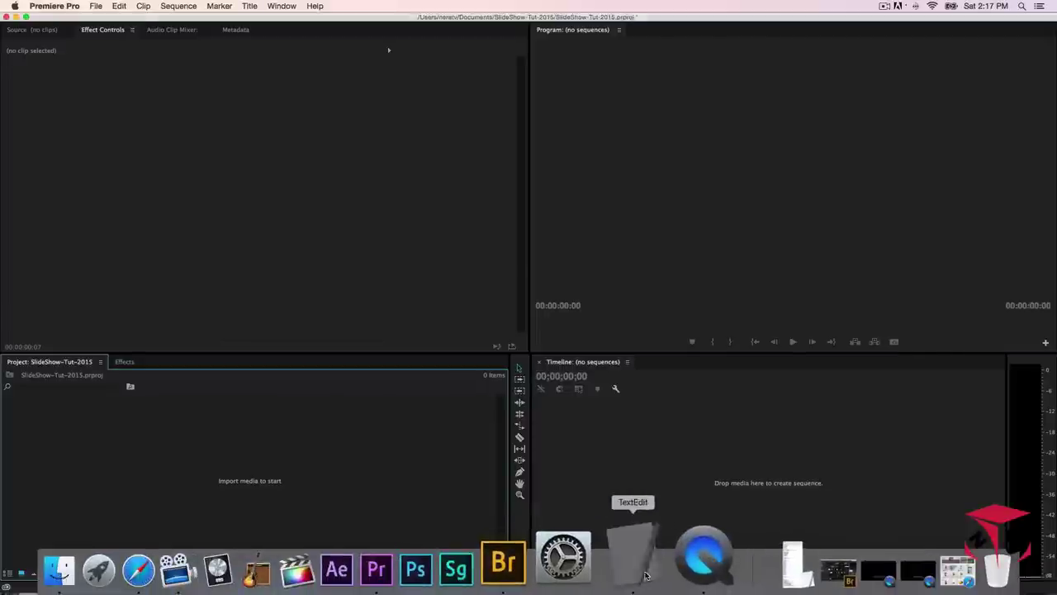
scroll(438, 321, up, 5)
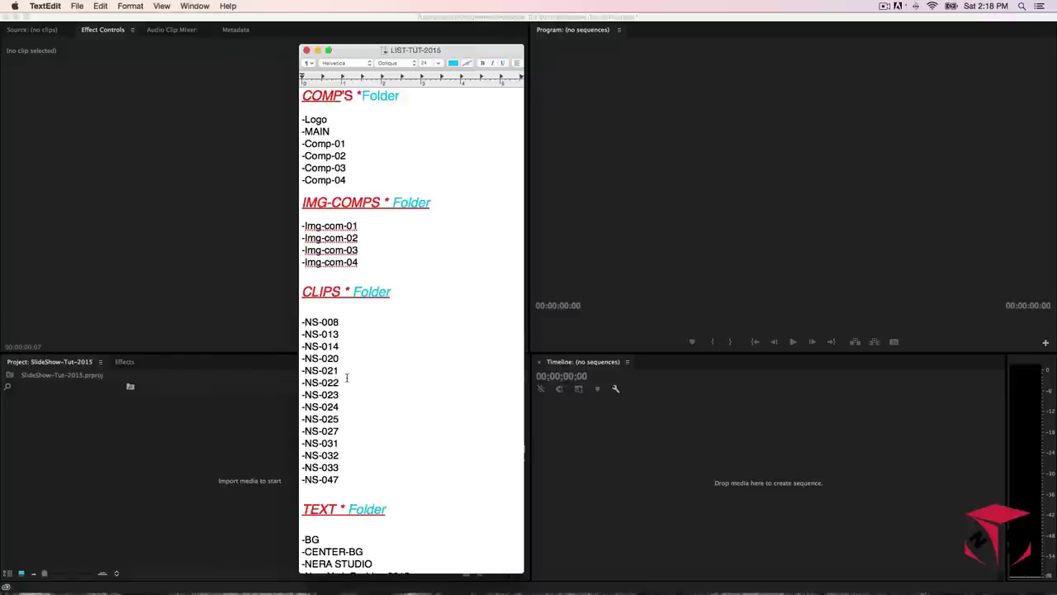
- Scroll through the LIST-TUT-2015 notes, minimize them, and return to the Premiere Project panel
scroll(347, 482, down, 5)
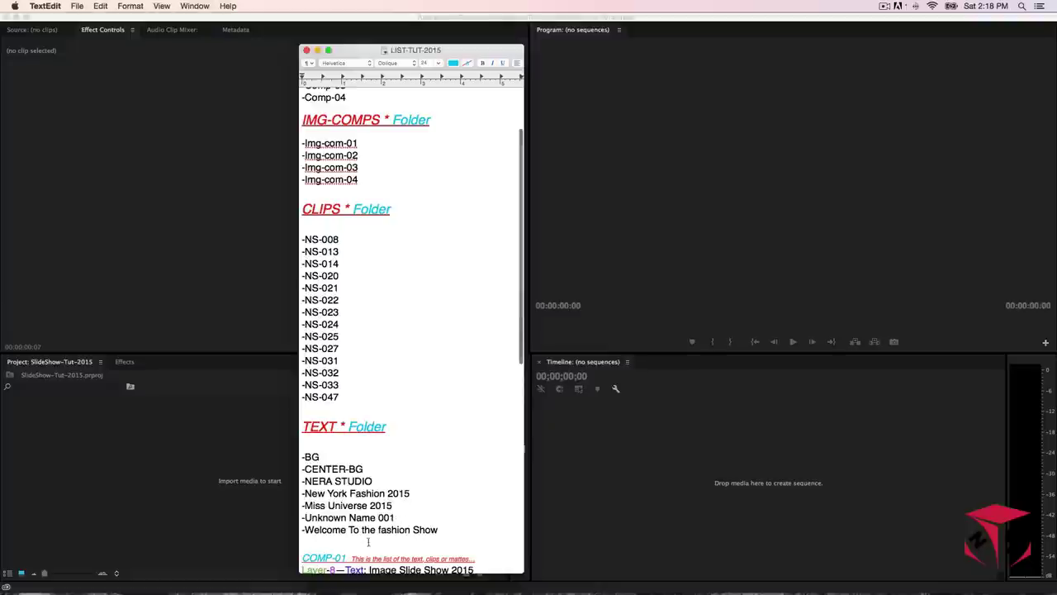
scroll(366, 548, up, 1)
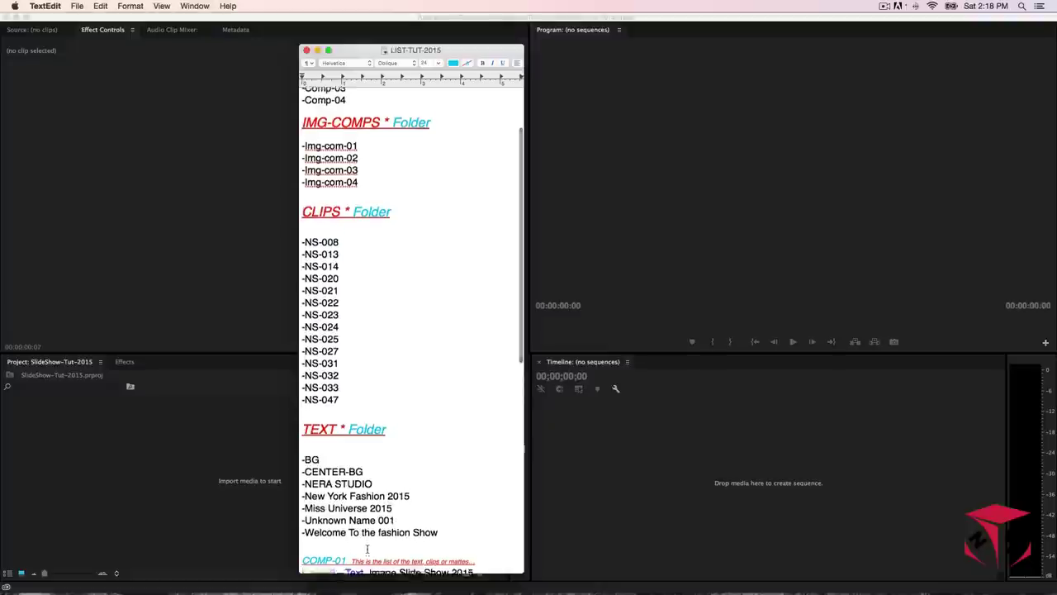
click(317, 51)
click(280, 496)
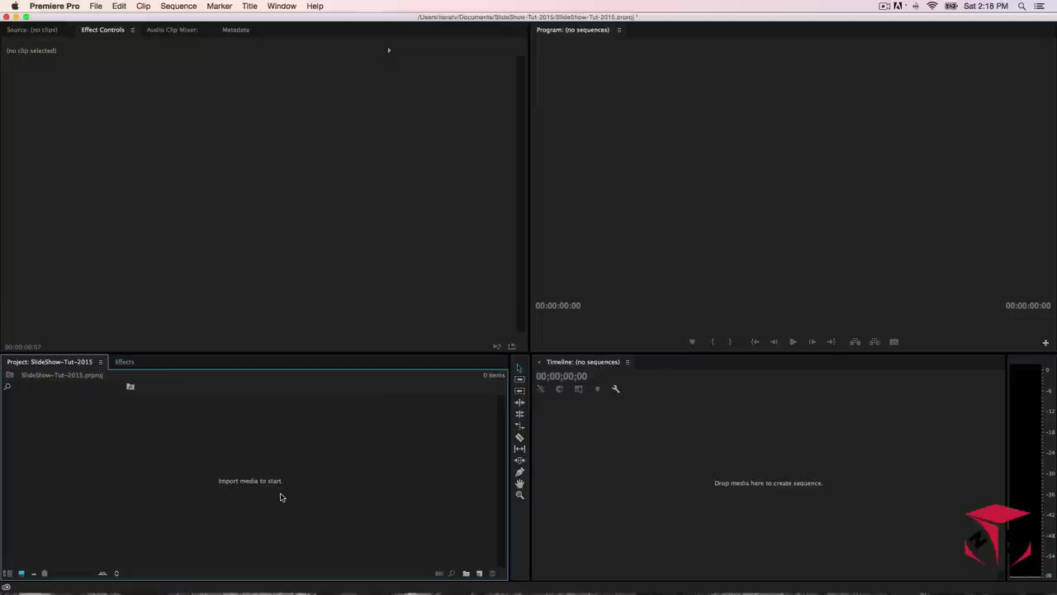
mouse_move(677, 579)
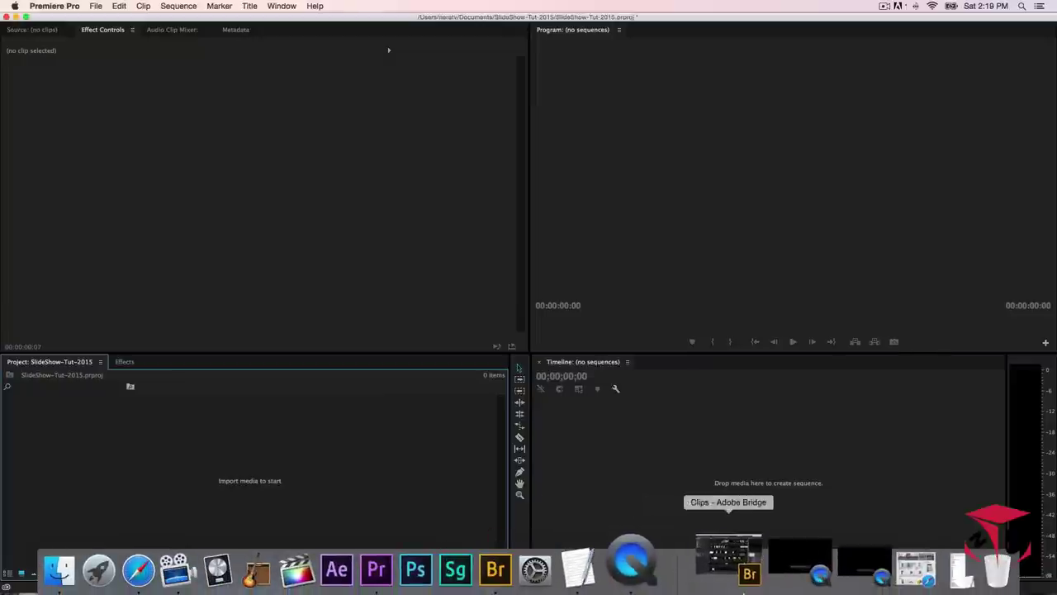
click(845, 588)
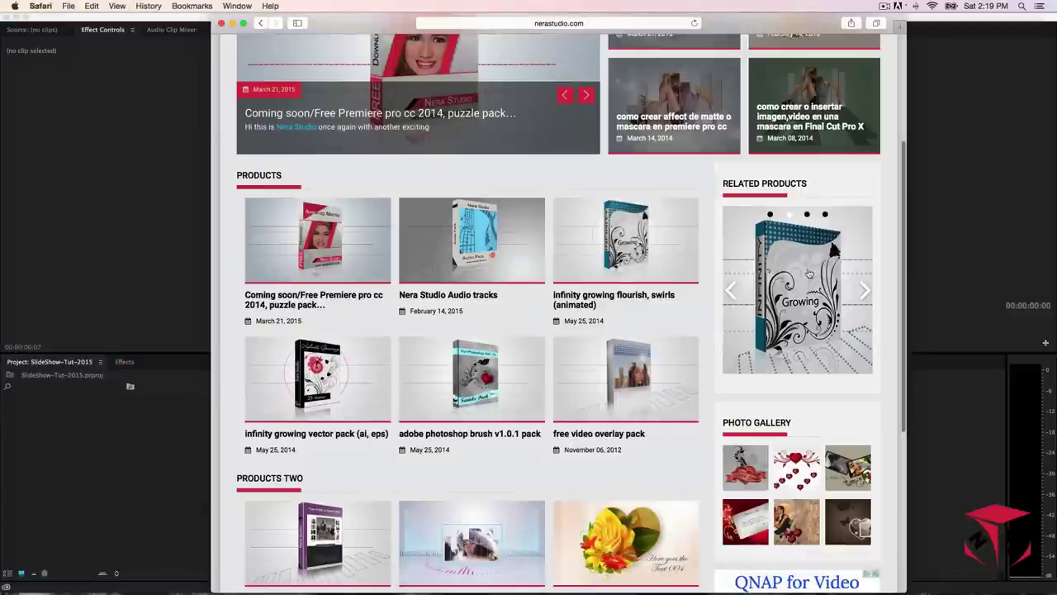
click(771, 215)
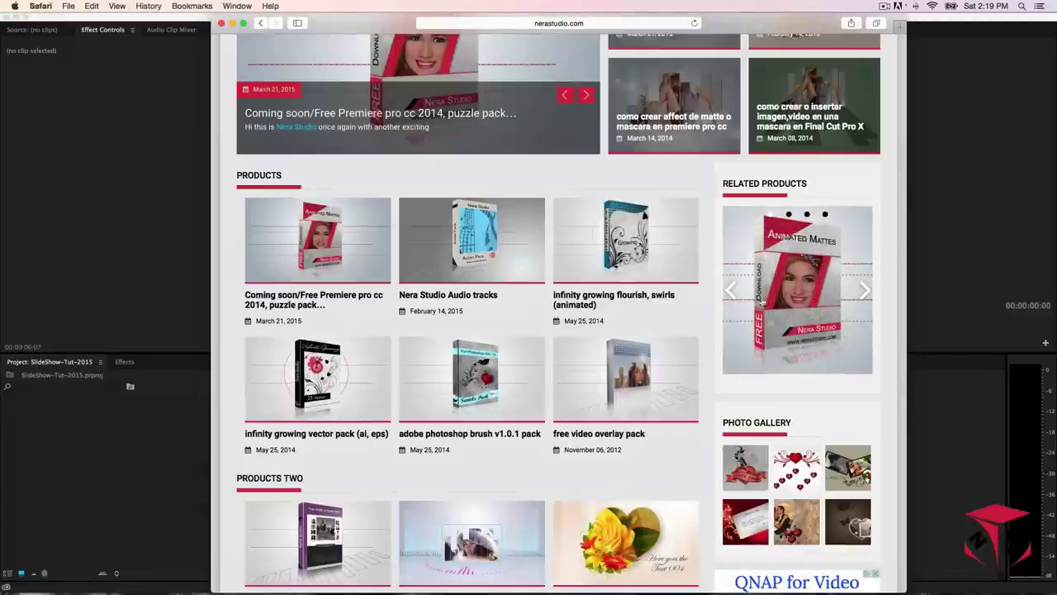
click(232, 23)
click(247, 432)
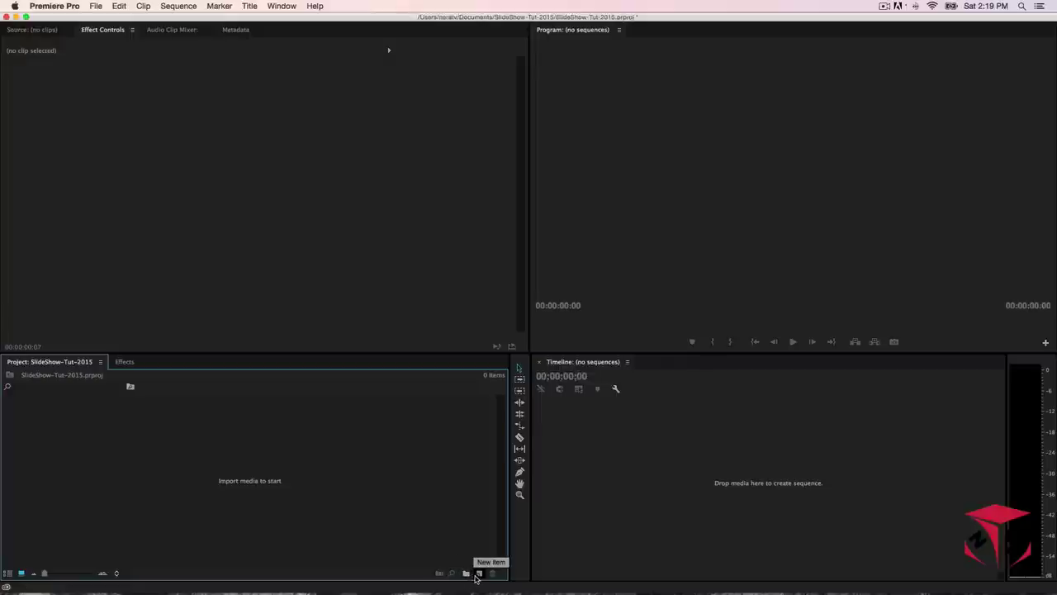
click(478, 574)
click(442, 496)
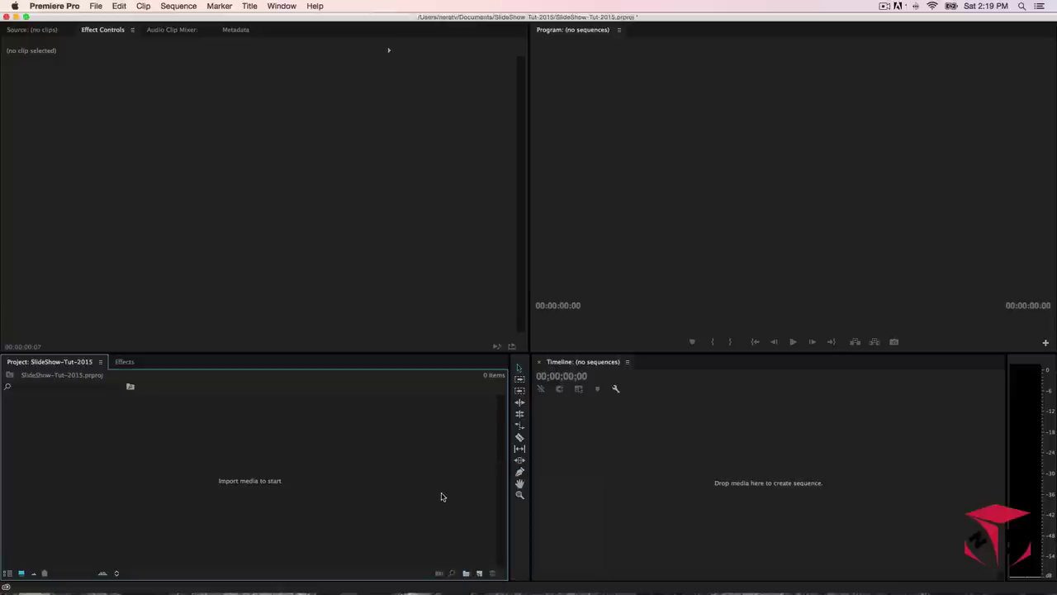
right_click(381, 463)
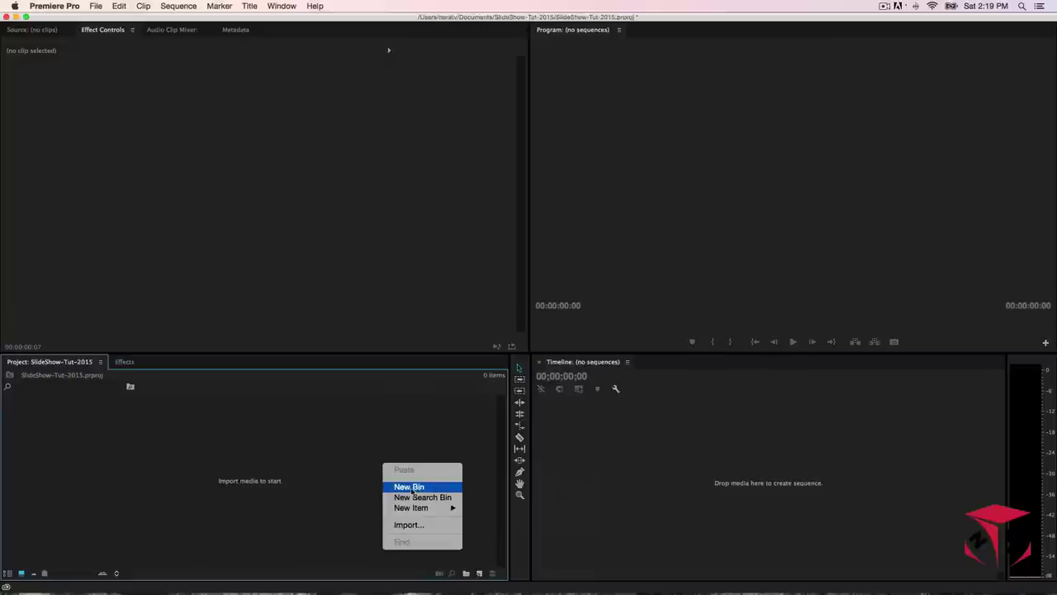
click(359, 484)
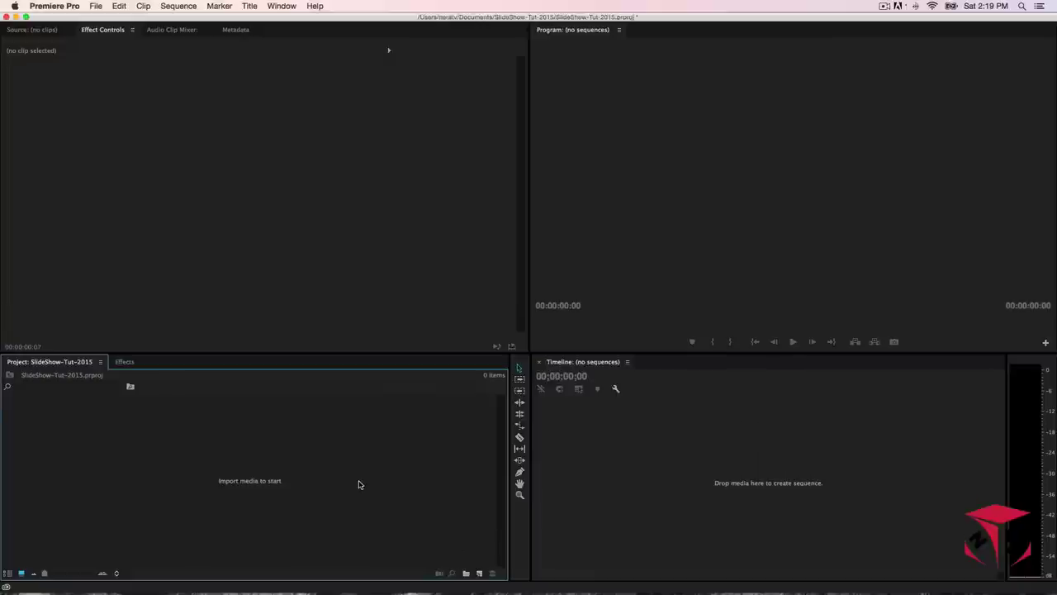
click(96, 7)
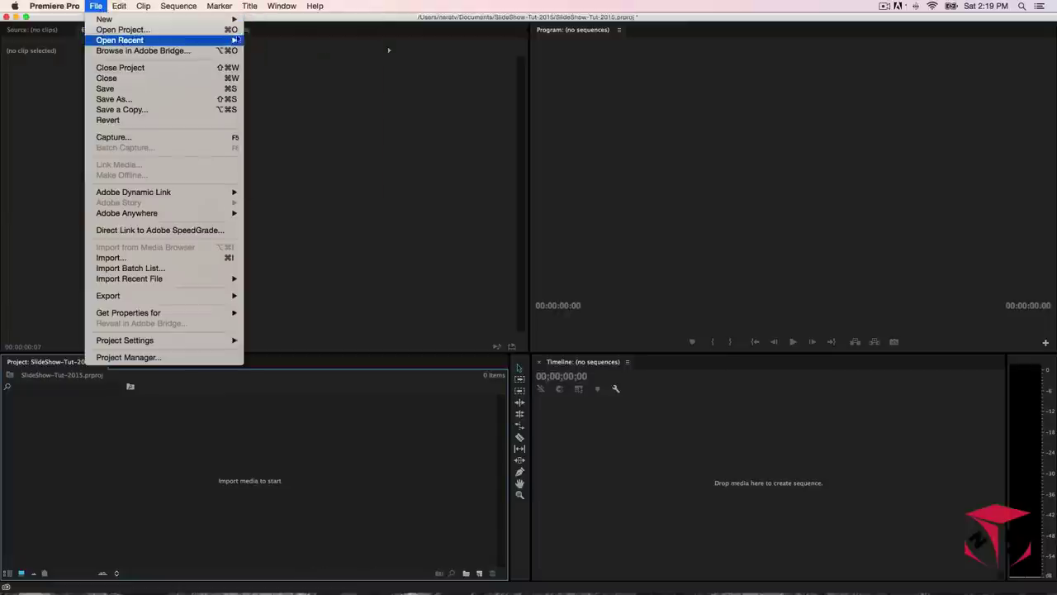
mouse_move(224, 19)
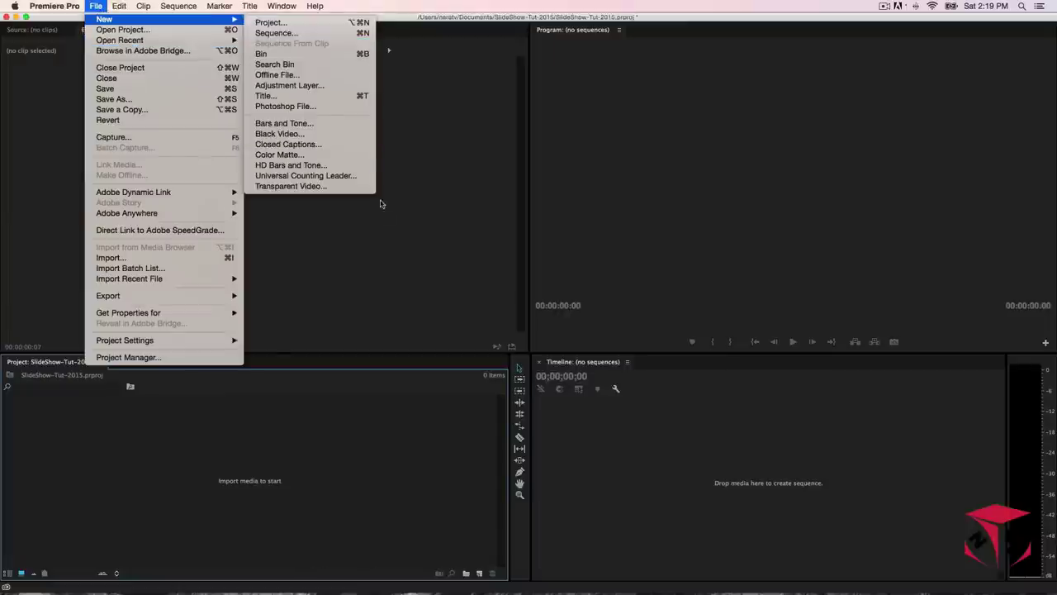
click(385, 248)
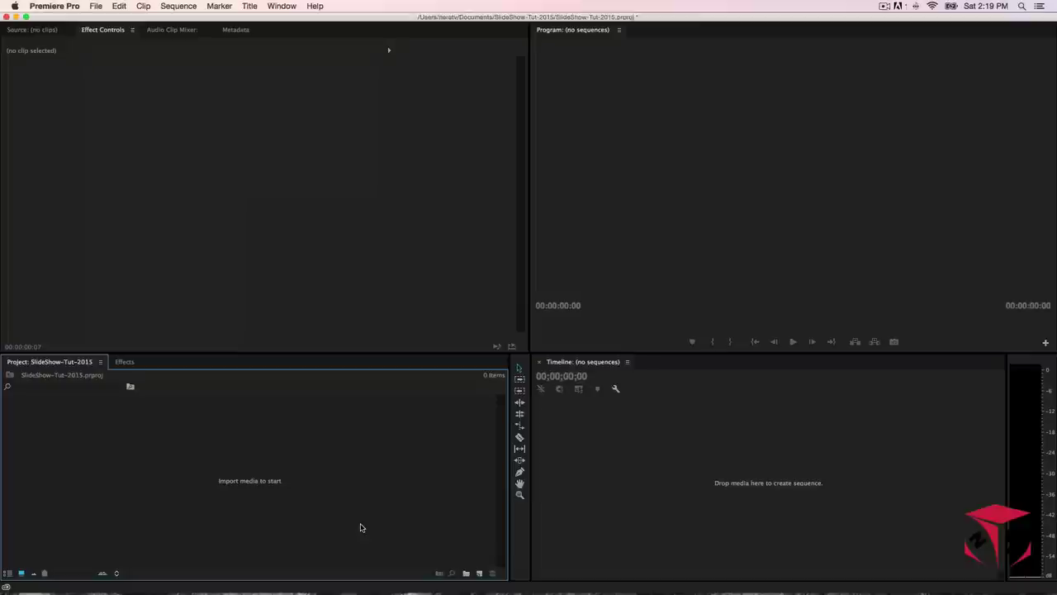
- Create a sequence from the AVCHD 1080p24 preset and name it Main
key(super+n)
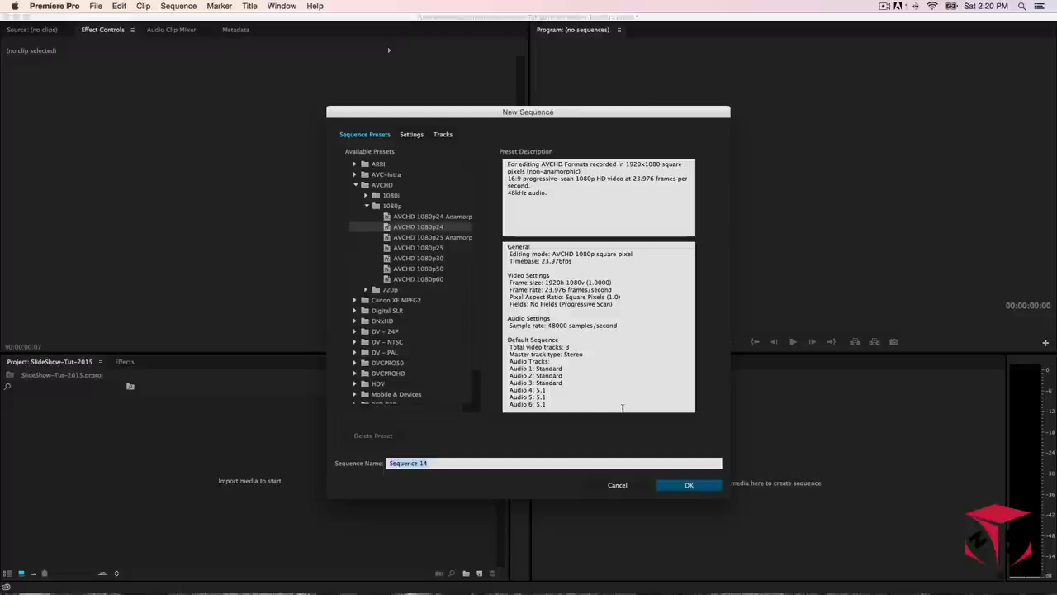
text(Main)
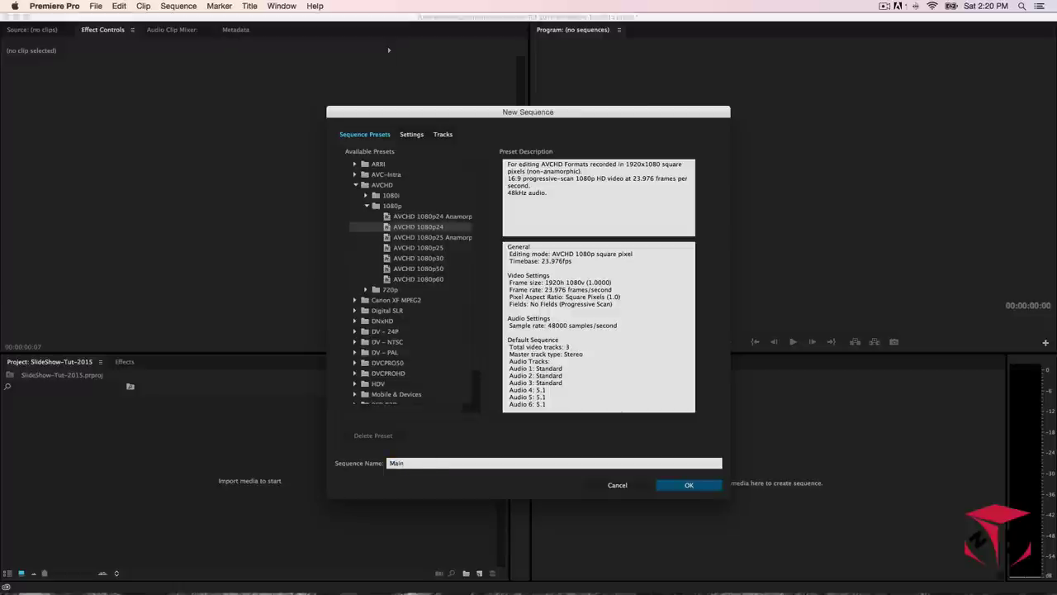
key(Return)
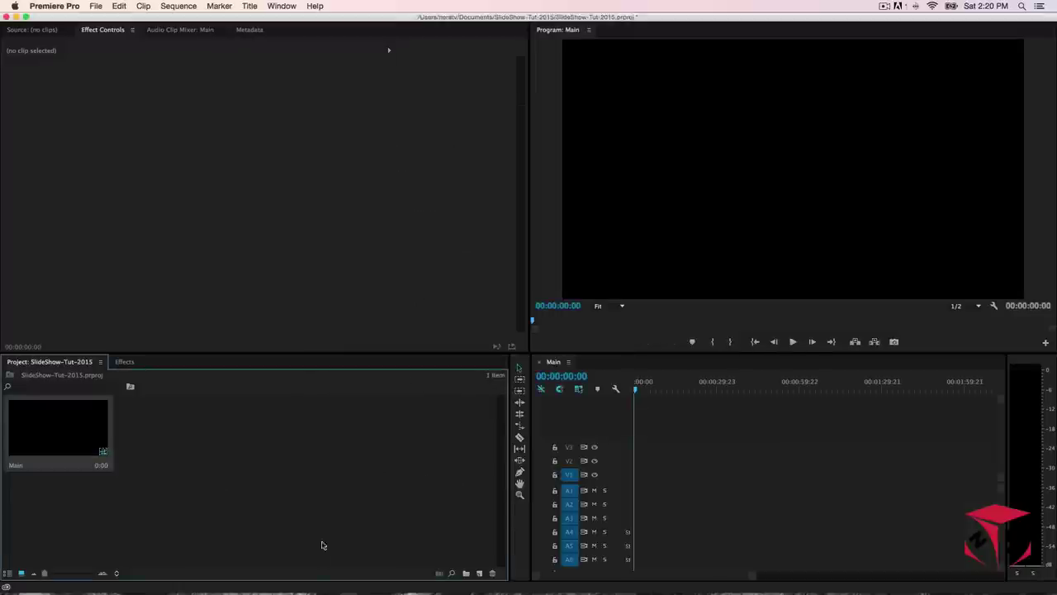
- Add a new bin called Comps to the Project panel beside the Main sequence
click(466, 573)
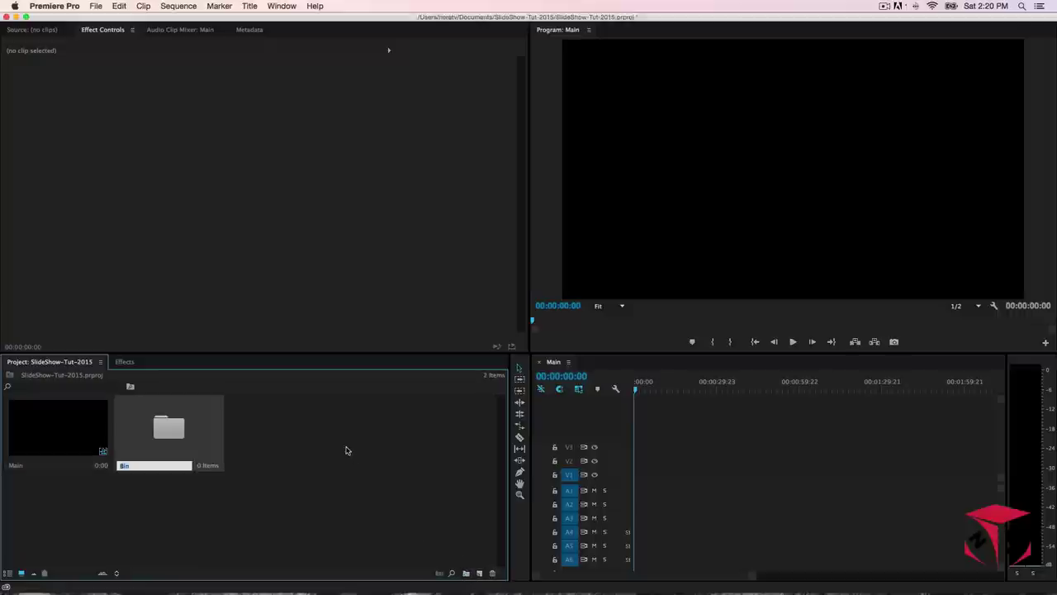
text(Comps)
key(Tab)
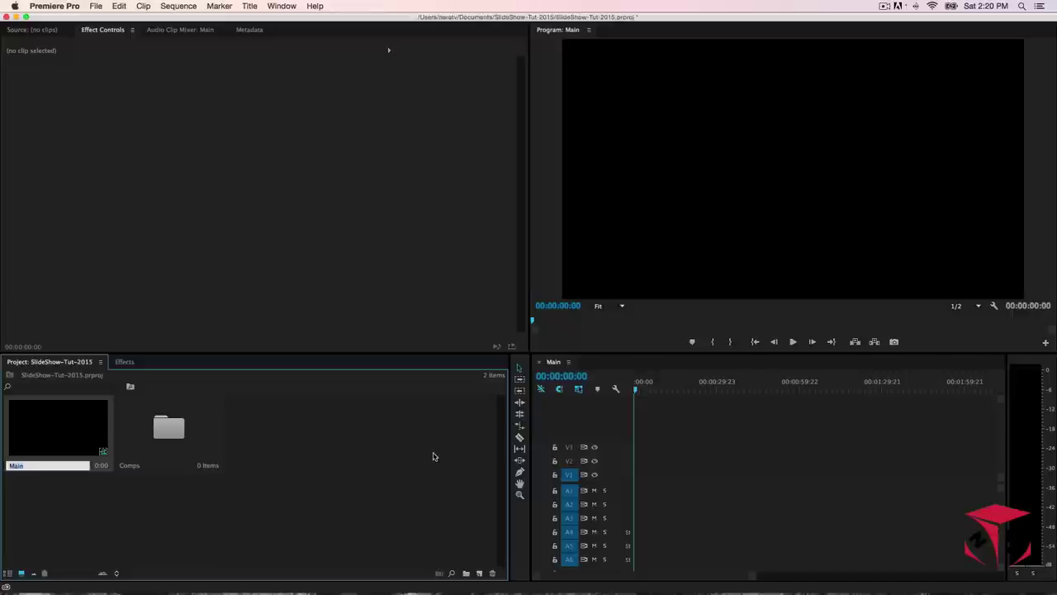
click(425, 460)
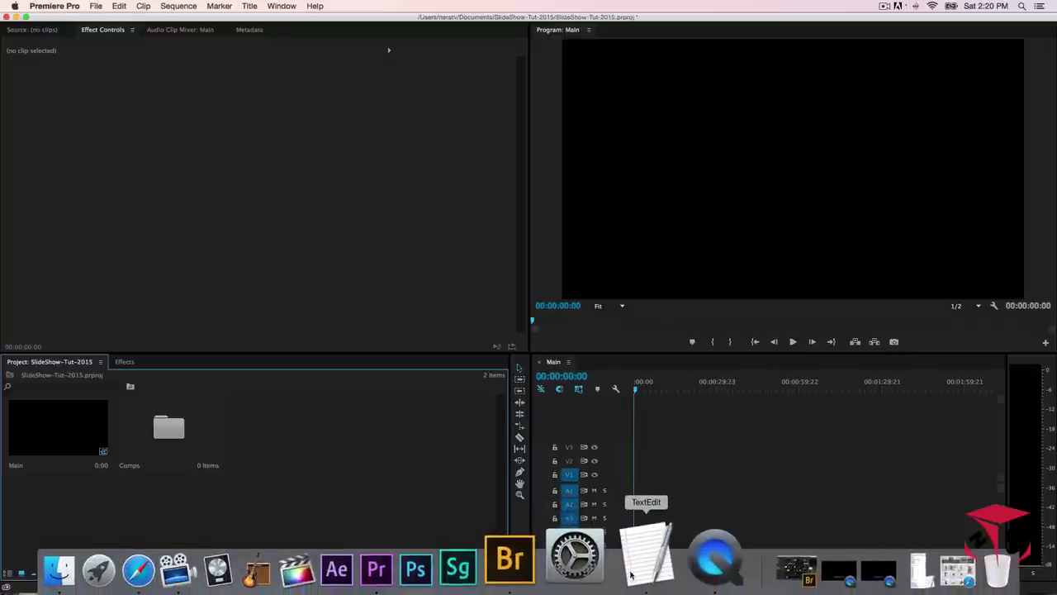
- Check the COMP'S section of the TextEdit project list, then minimize the notes
click(636, 568)
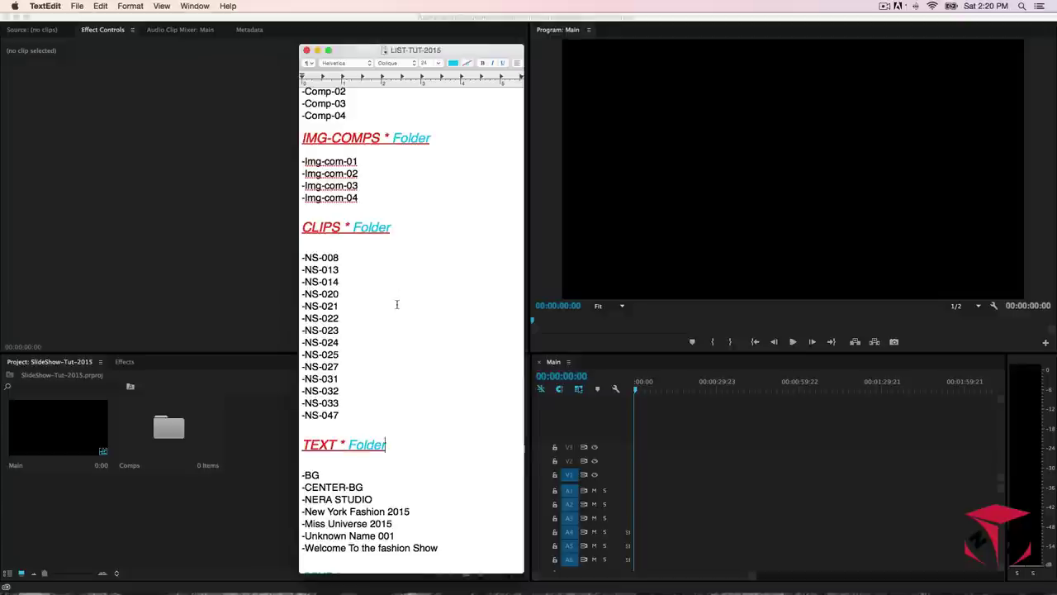
scroll(395, 275, up, 3)
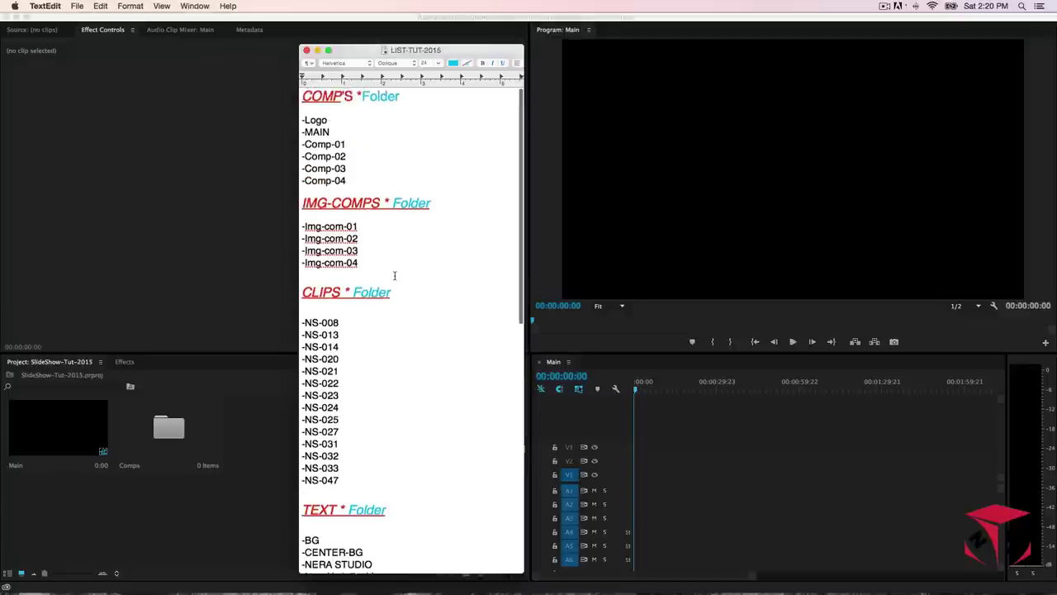
click(318, 51)
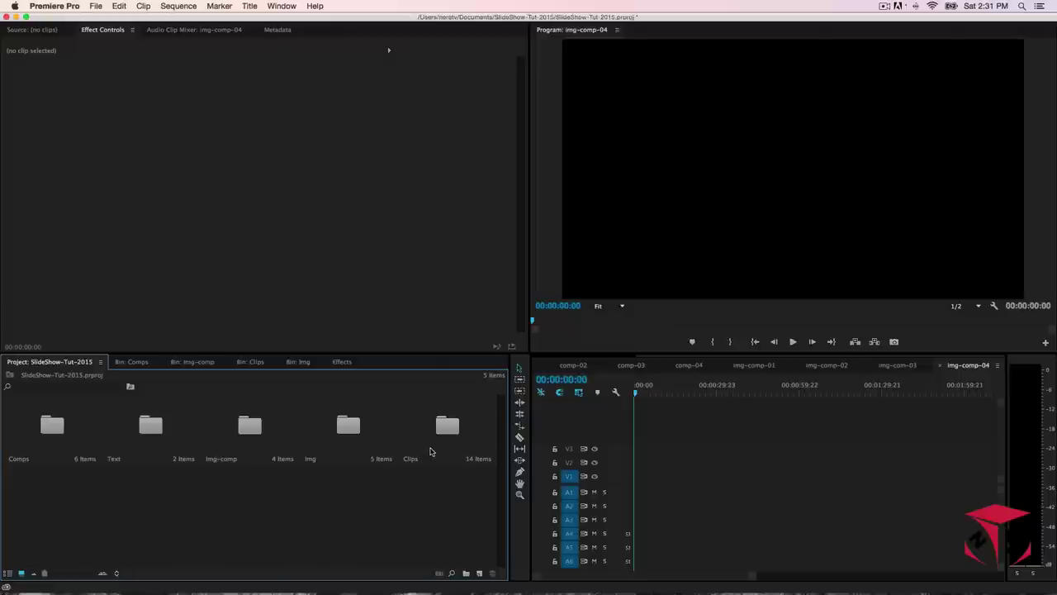
- Open the Text bin and dock its floating window into the Project panel
click(162, 447)
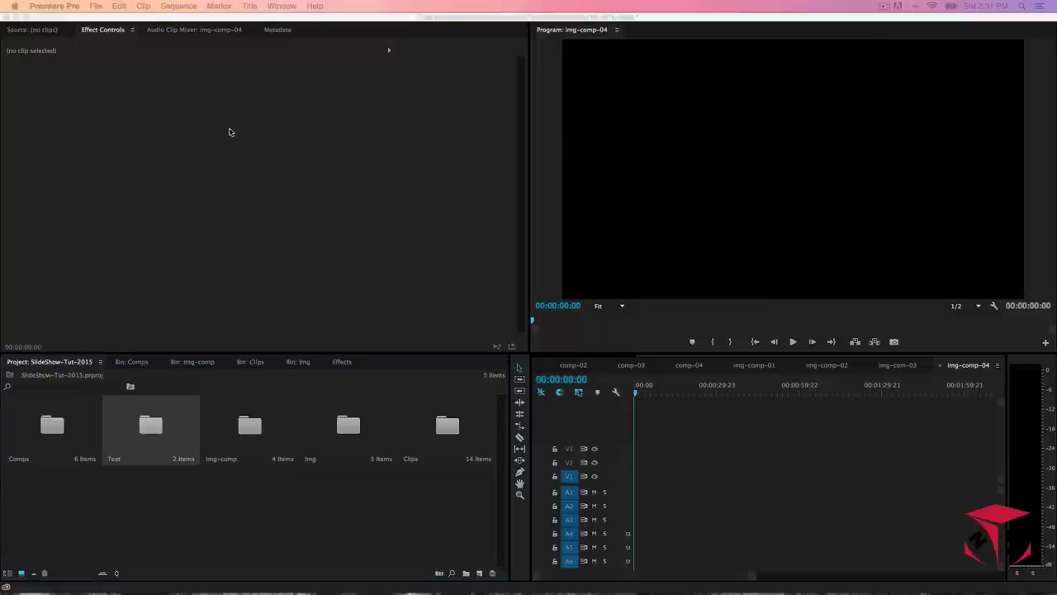
drag(268, 138, 276, 66)
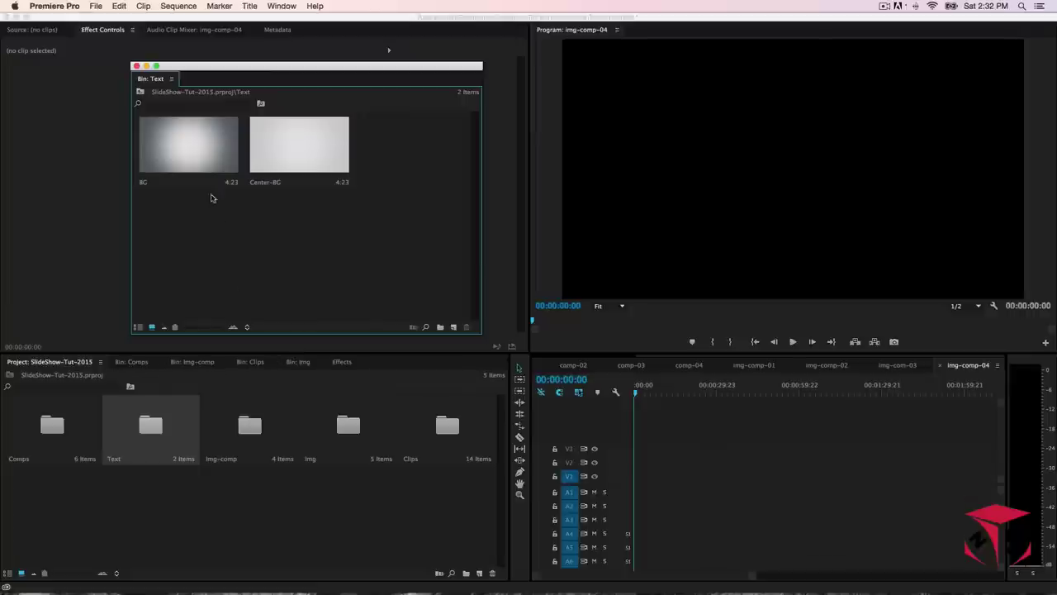
drag(146, 98, 75, 438)
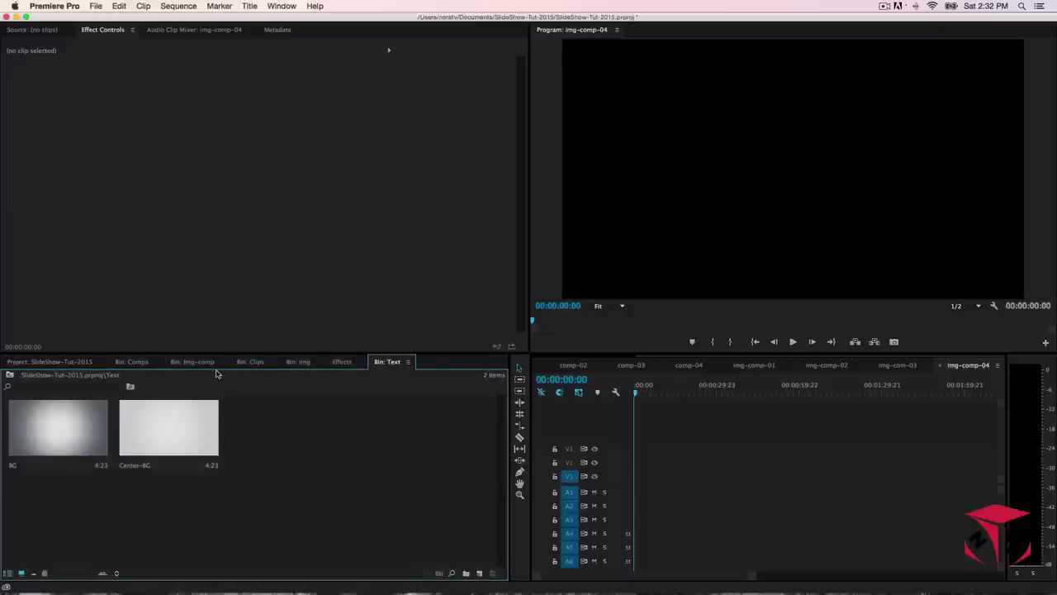
- Browse the Comps and img-comp bins, then return to the top-level folders
click(146, 363)
click(178, 367)
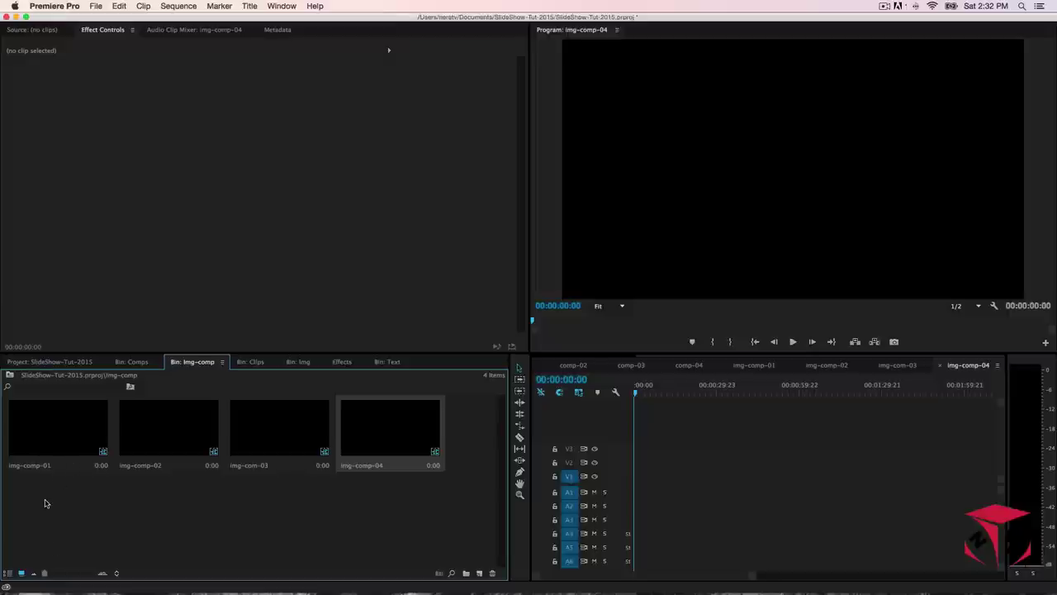
click(58, 364)
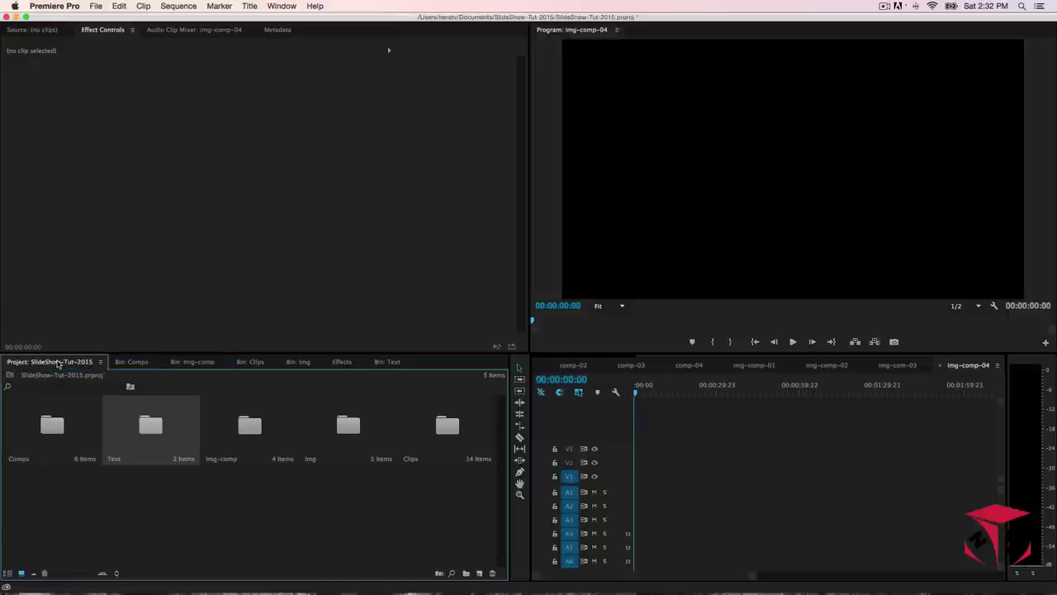
- Switch to the Comps bin and open the logo sequence in the timeline
click(141, 364)
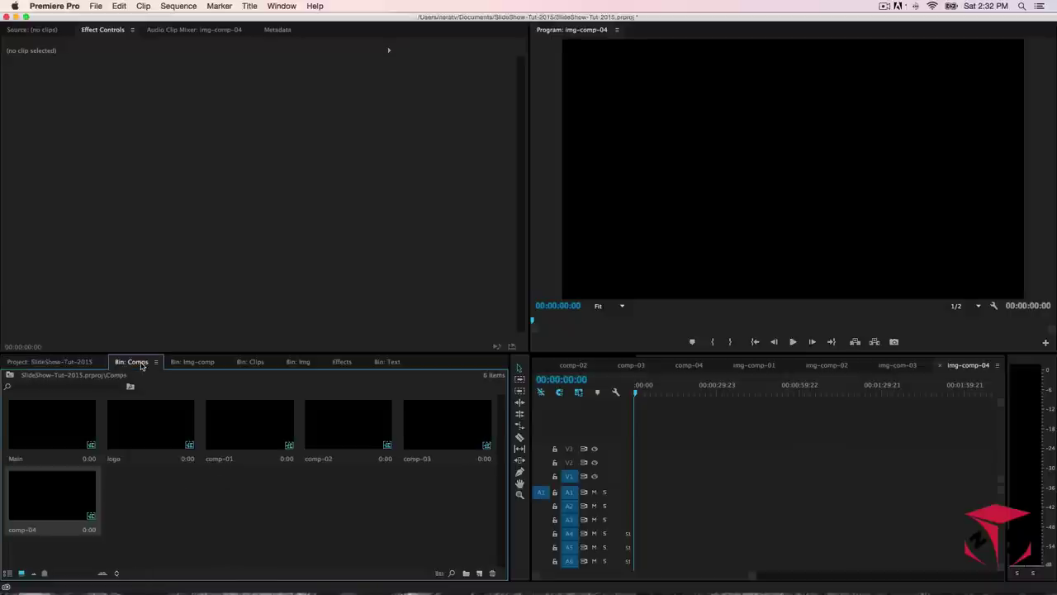
double_click(148, 437)
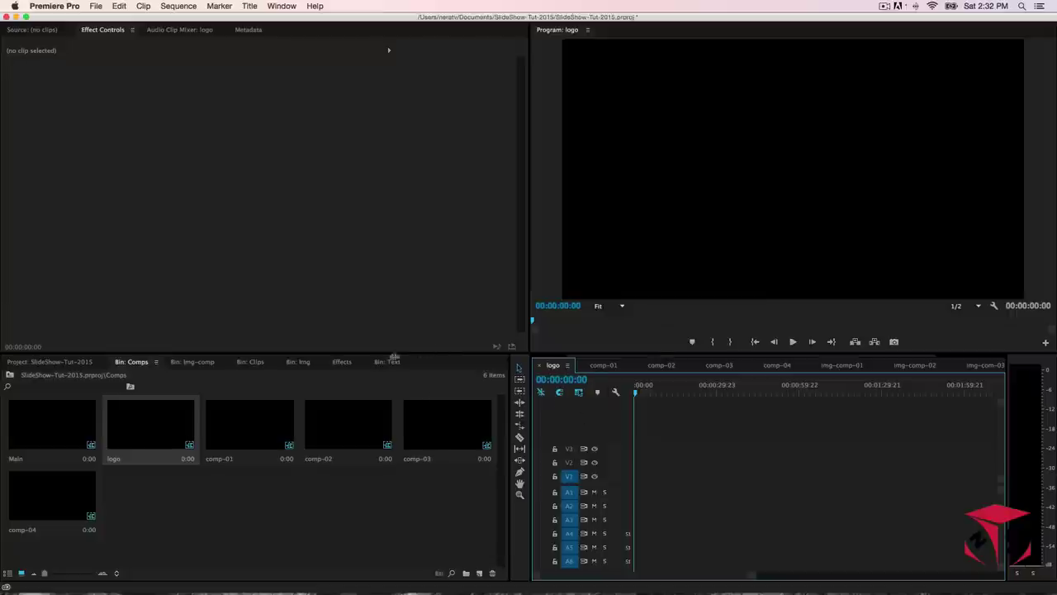
- Place the BG clip at the start of V1 and extend it to 00:00:06:00
click(386, 361)
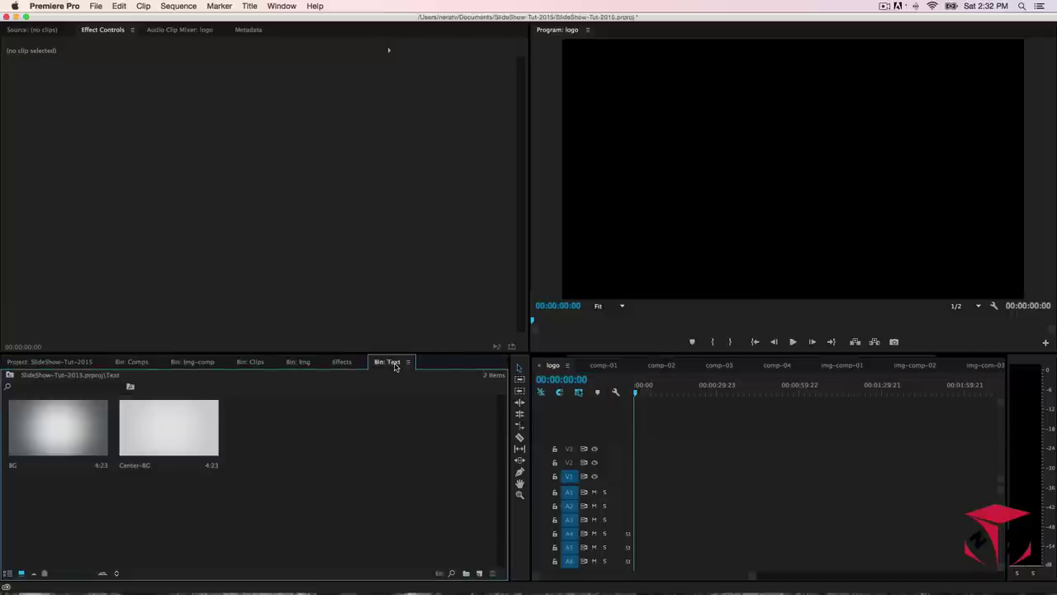
click(76, 427)
drag(282, 481, 638, 478)
click(565, 378)
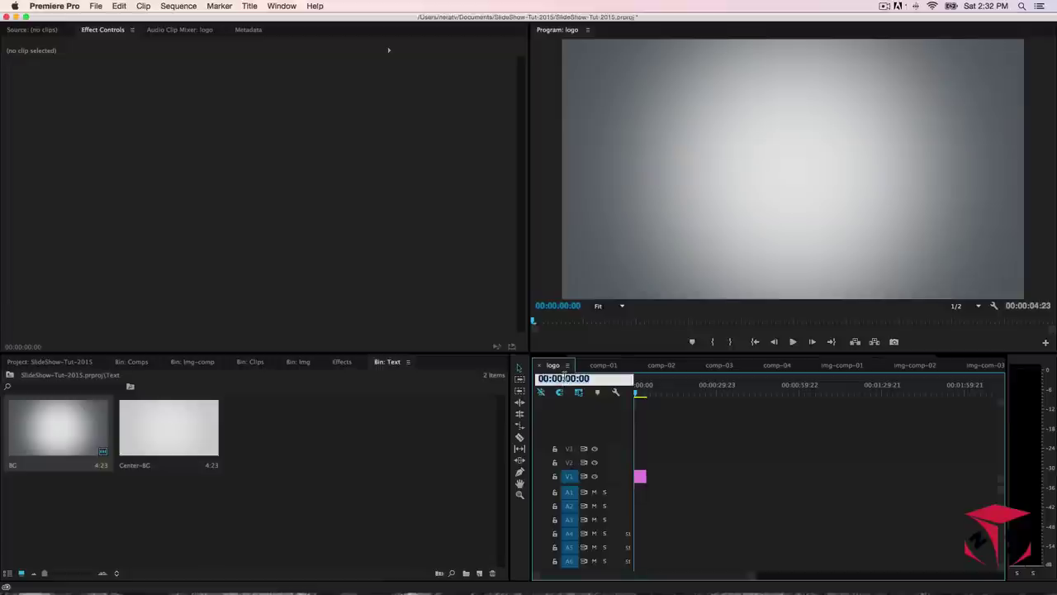
text(600)
key(Return)
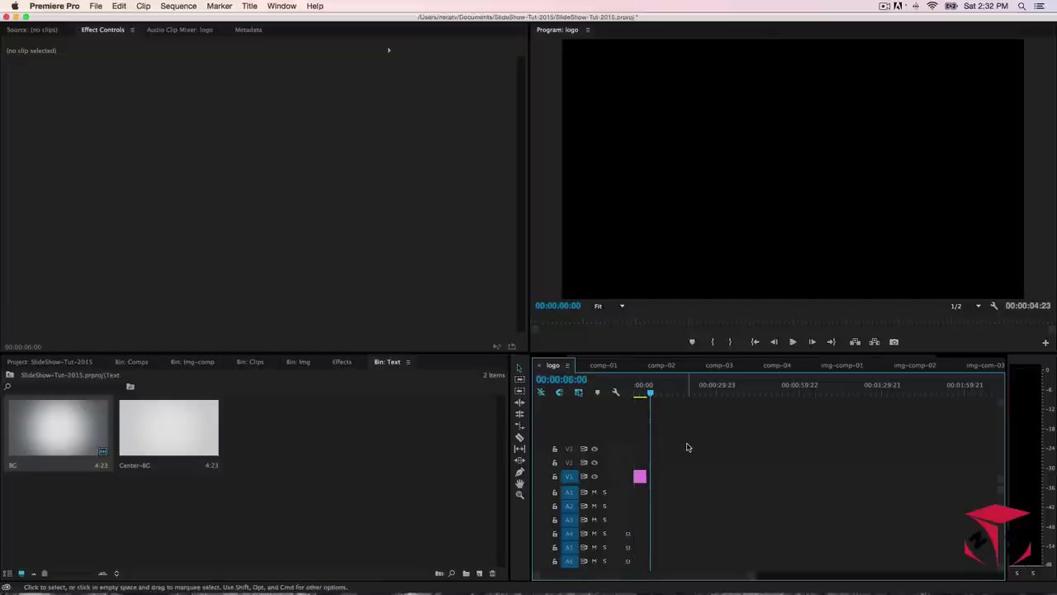
key(=)
key(=)
drag(681, 474, 700, 474)
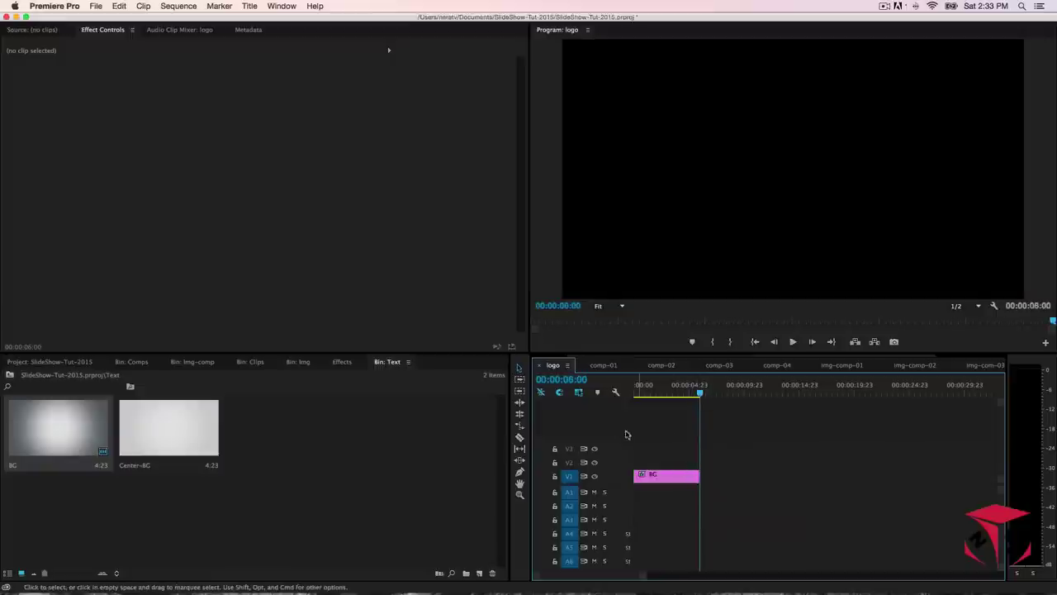
drag(700, 392, 651, 392)
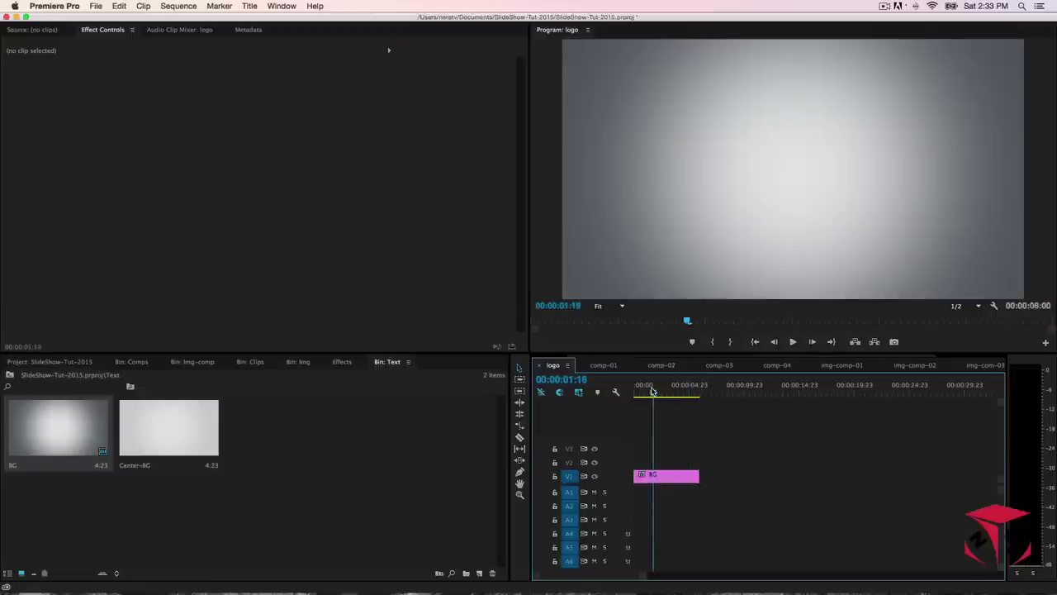
click(660, 482)
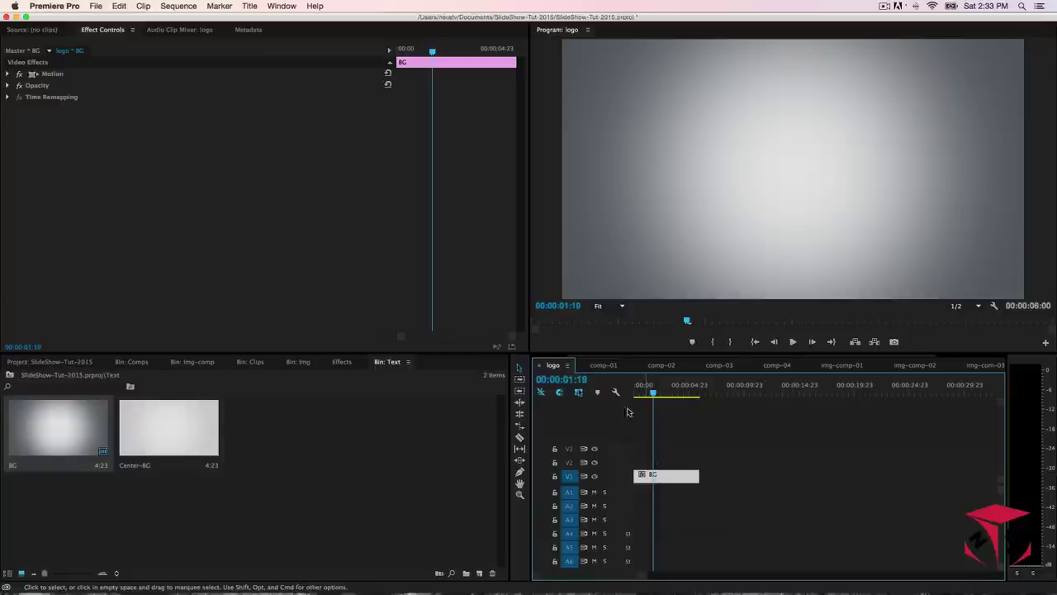
- Place Center-BG on V2 above BG and extend it to 6 seconds
click(201, 429)
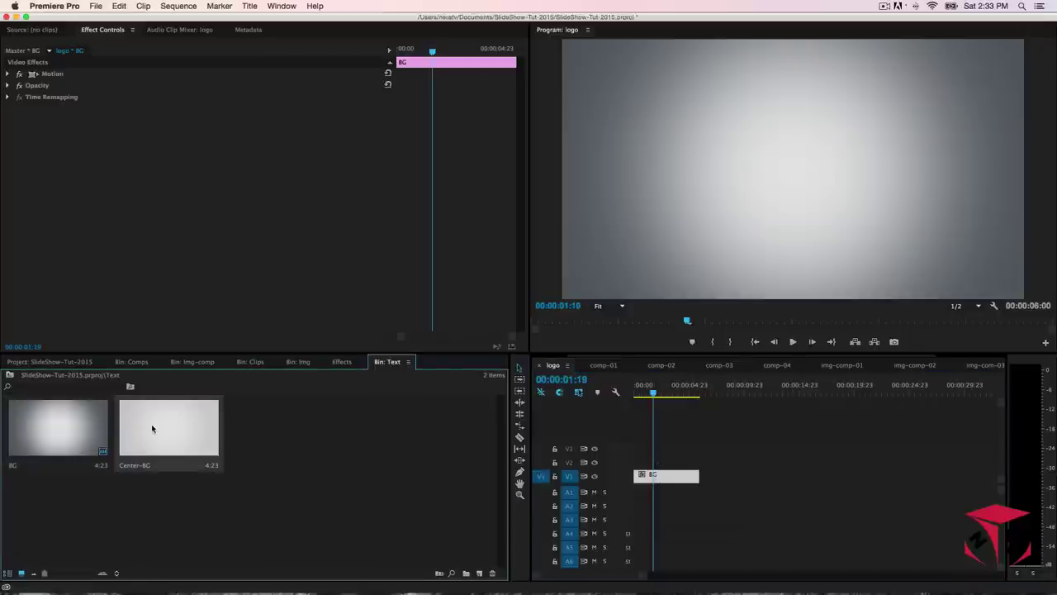
drag(152, 429, 610, 464)
drag(688, 461, 692, 461)
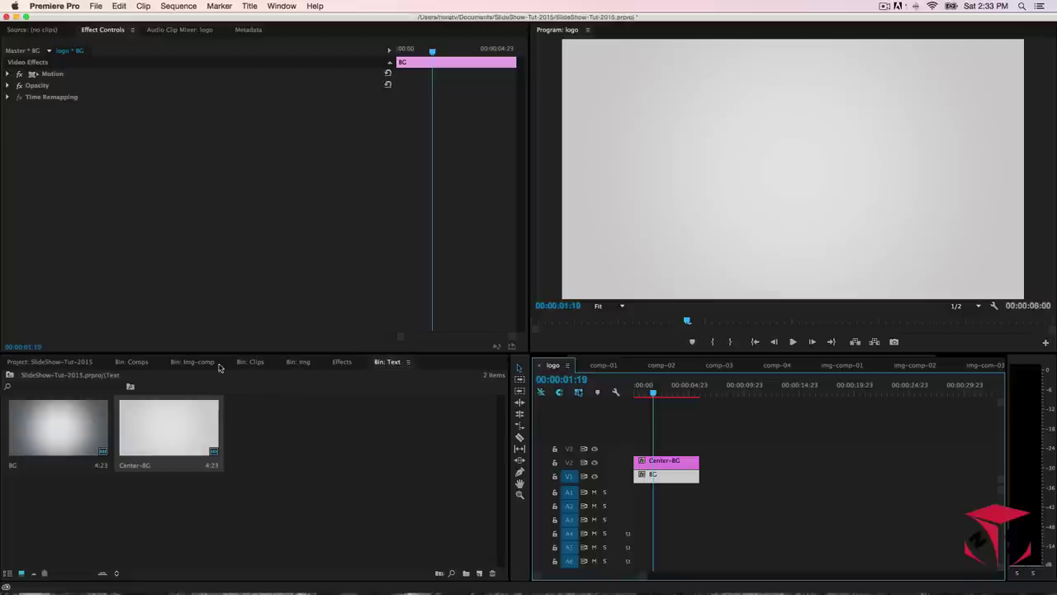
click(250, 362)
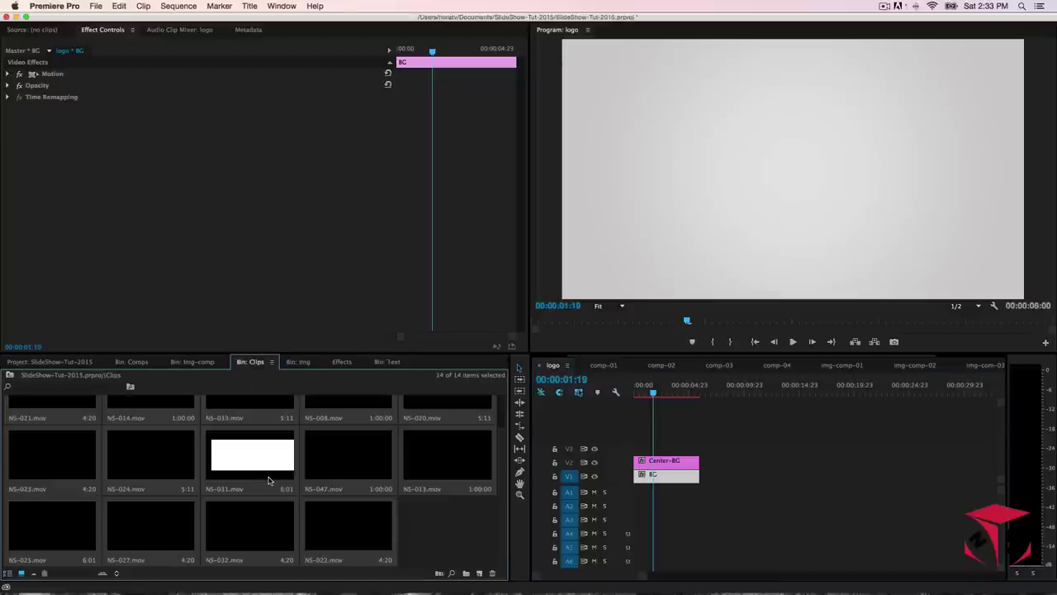
- Find NS-047 in the Clips bin and place it on track V3
click(82, 390)
text(47)
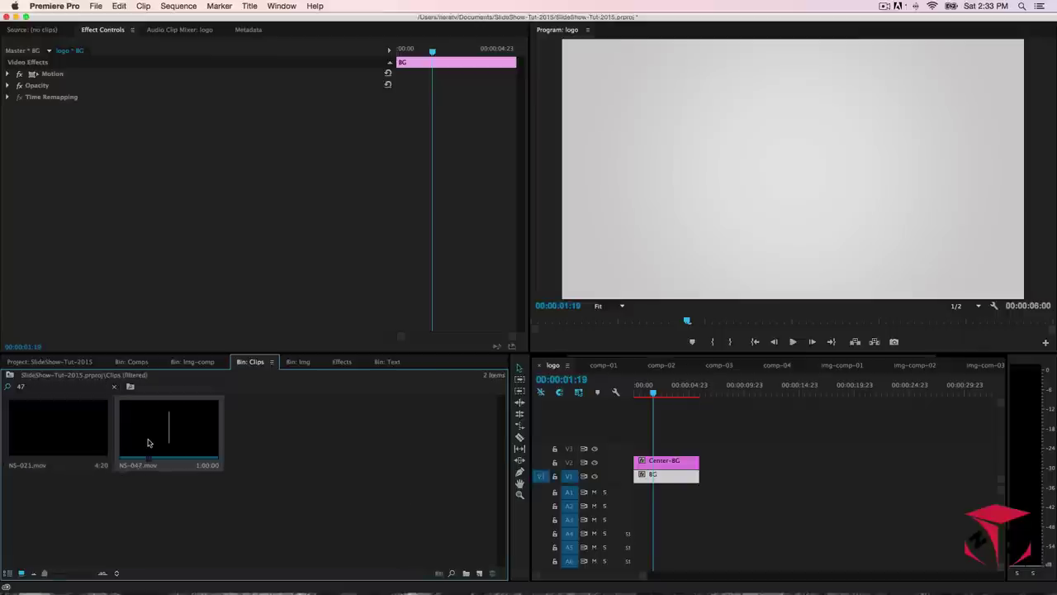
drag(140, 430, 634, 450)
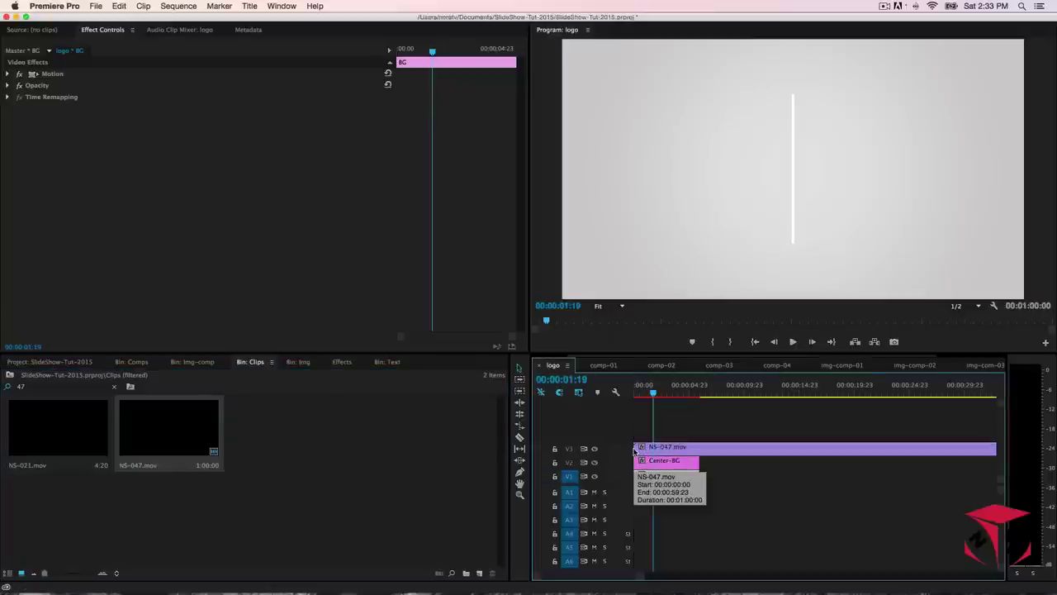
- Place NS-023 on V4 above NS-047 and list effects matching 'track', including Track Matte Key
click(75, 387)
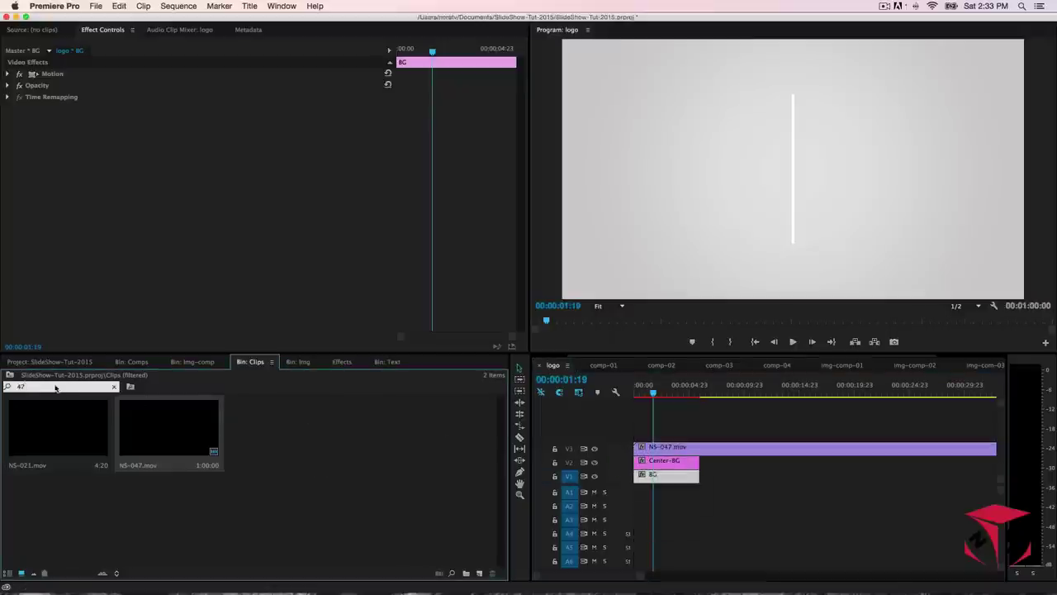
text(023)
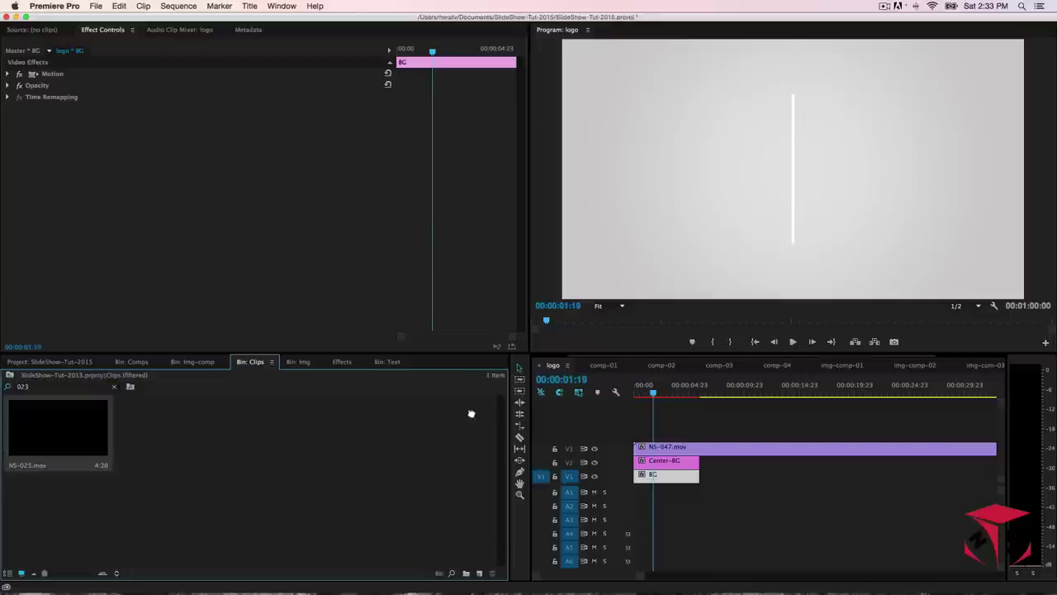
drag(58, 427, 619, 433)
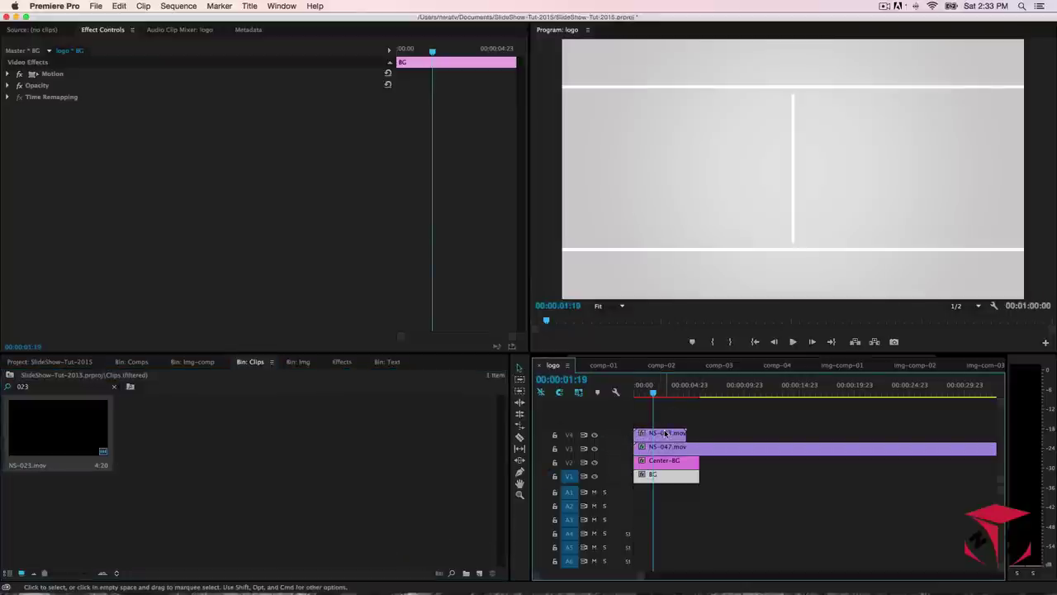
click(341, 362)
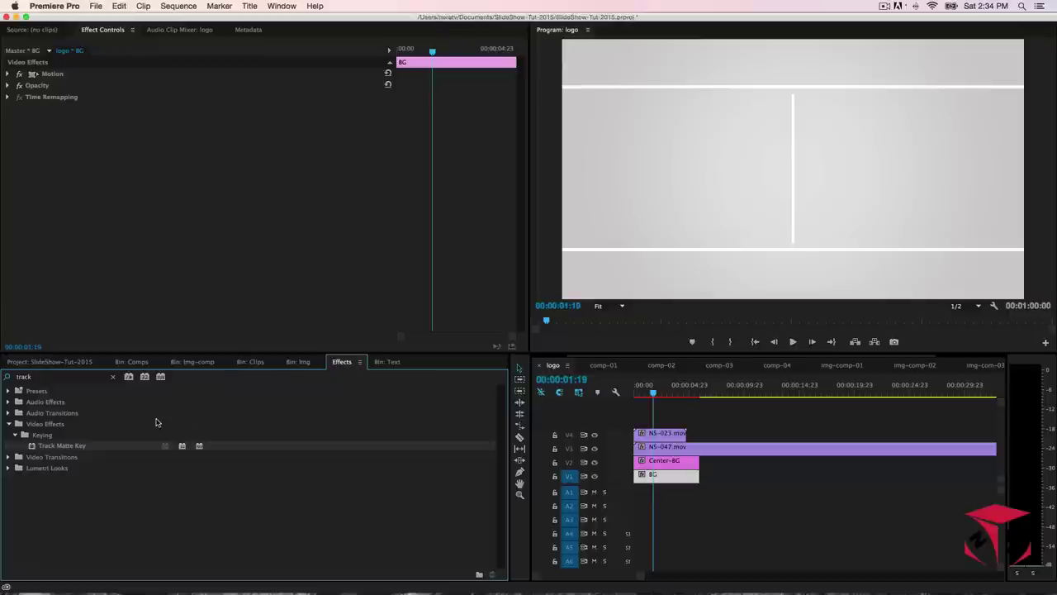
- Apply the Tint effect to the NS-047.mov clip
click(43, 379)
key(super+a)
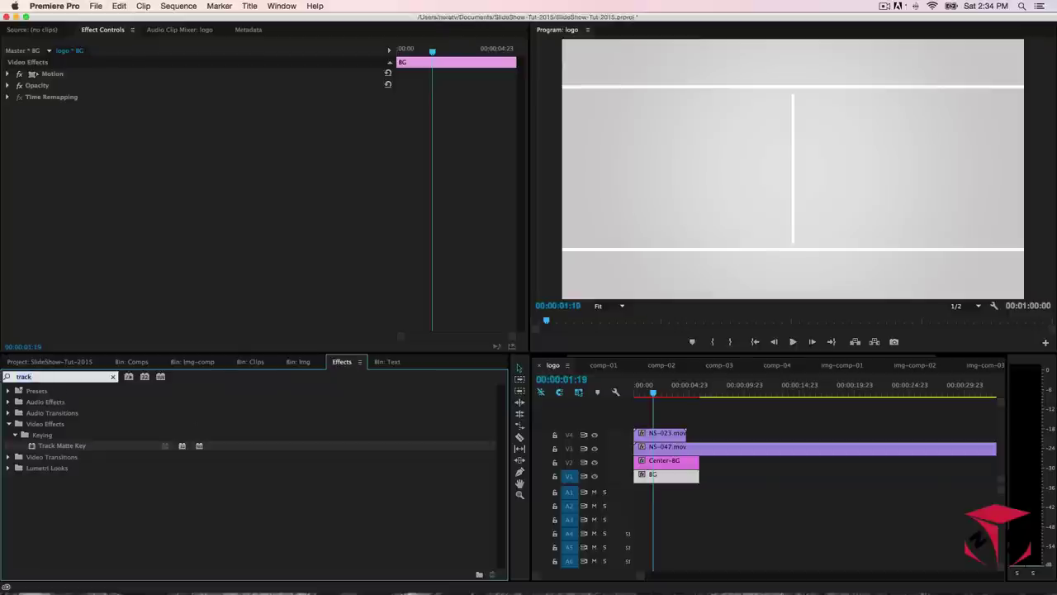
text(tint)
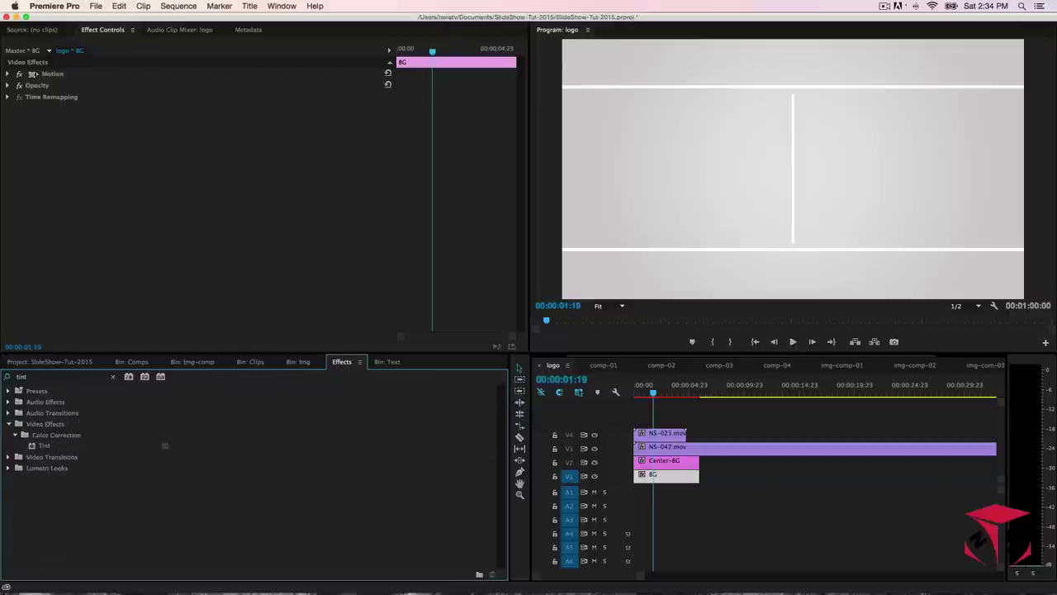
drag(58, 446, 665, 449)
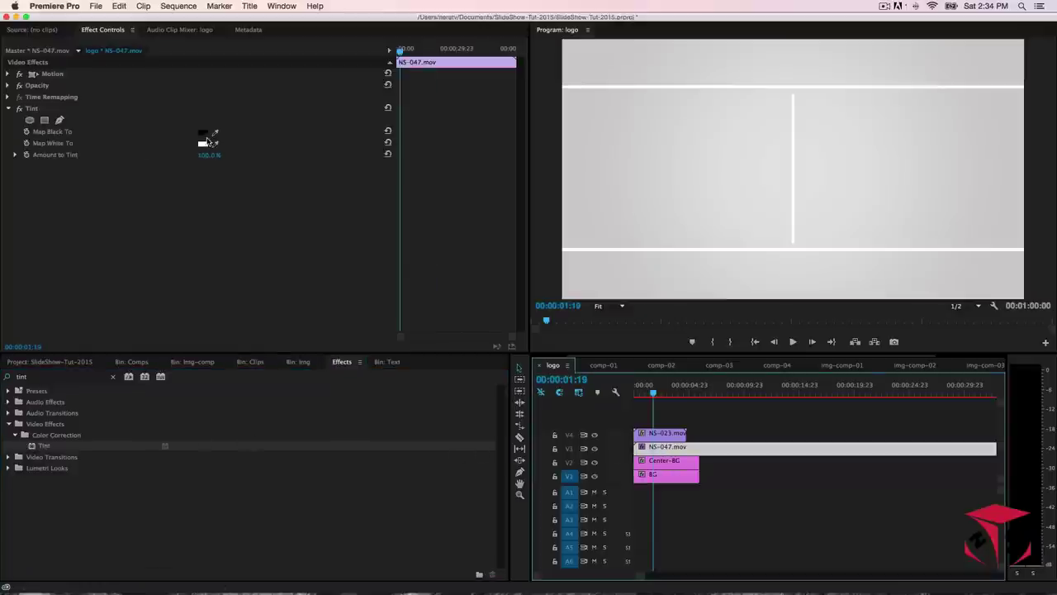
- Set Tint's Map Black To to hex DA3050 and Map White To to the same red
click(203, 133)
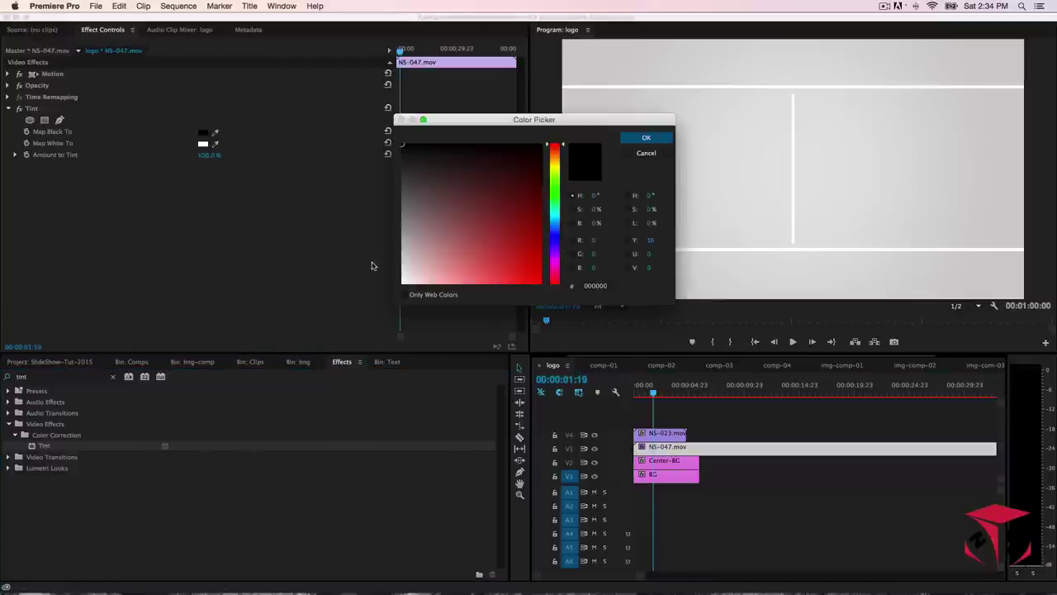
click(603, 286)
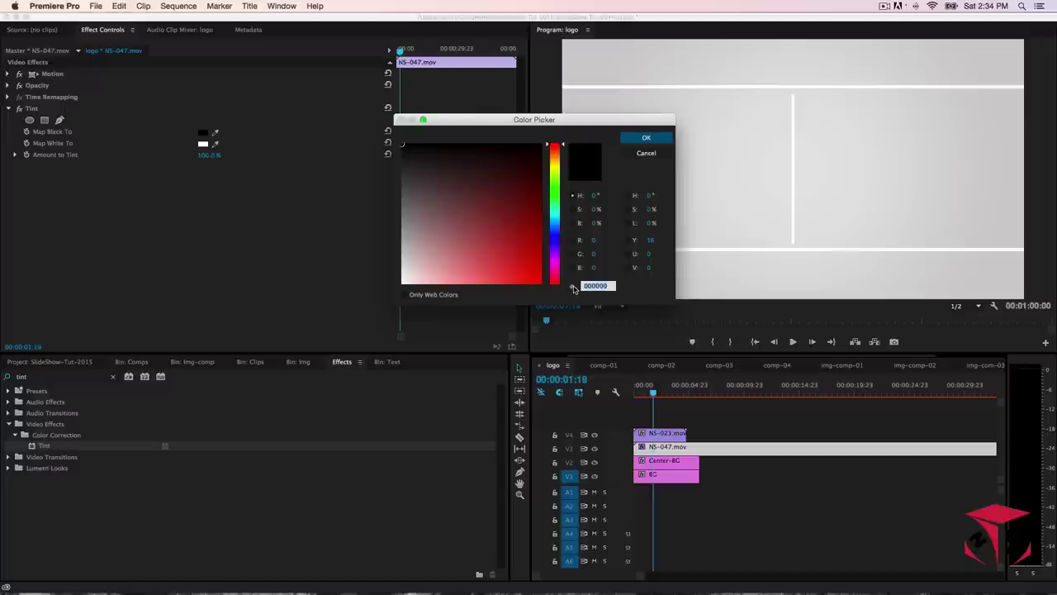
text(da30)
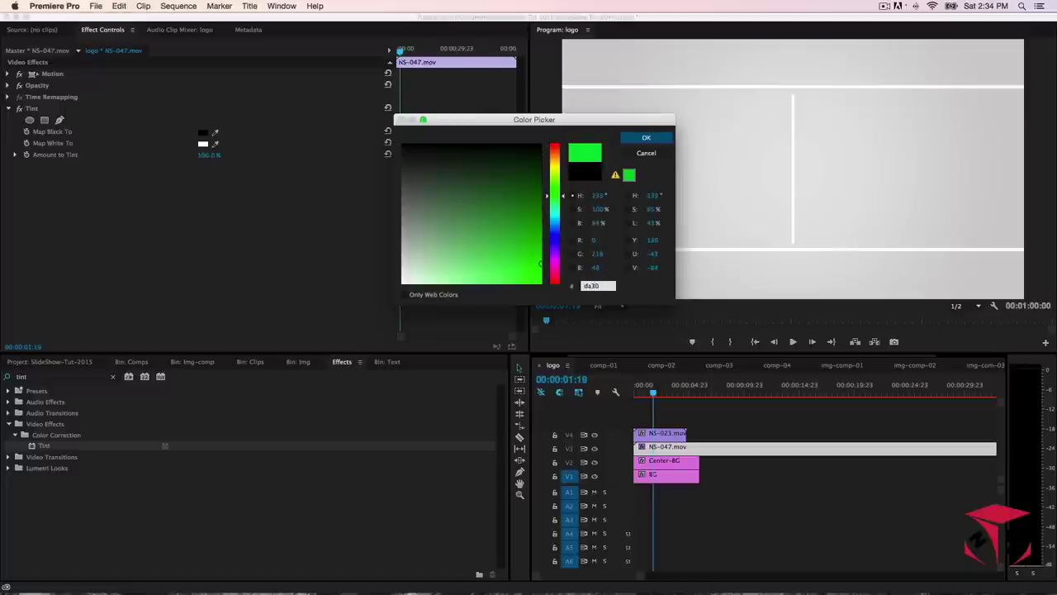
text(50)
key(Return)
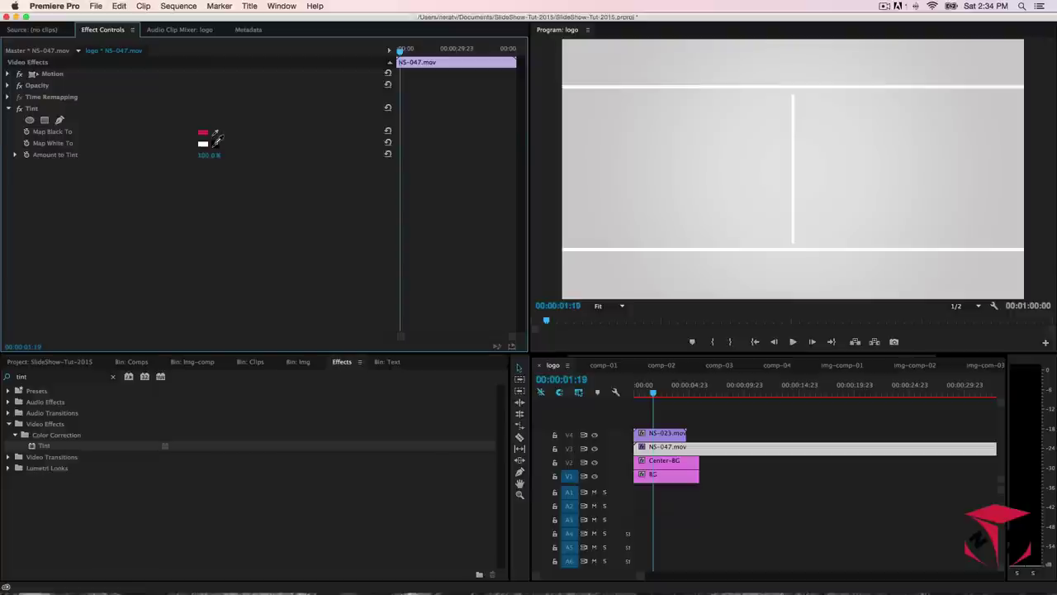
click(203, 132)
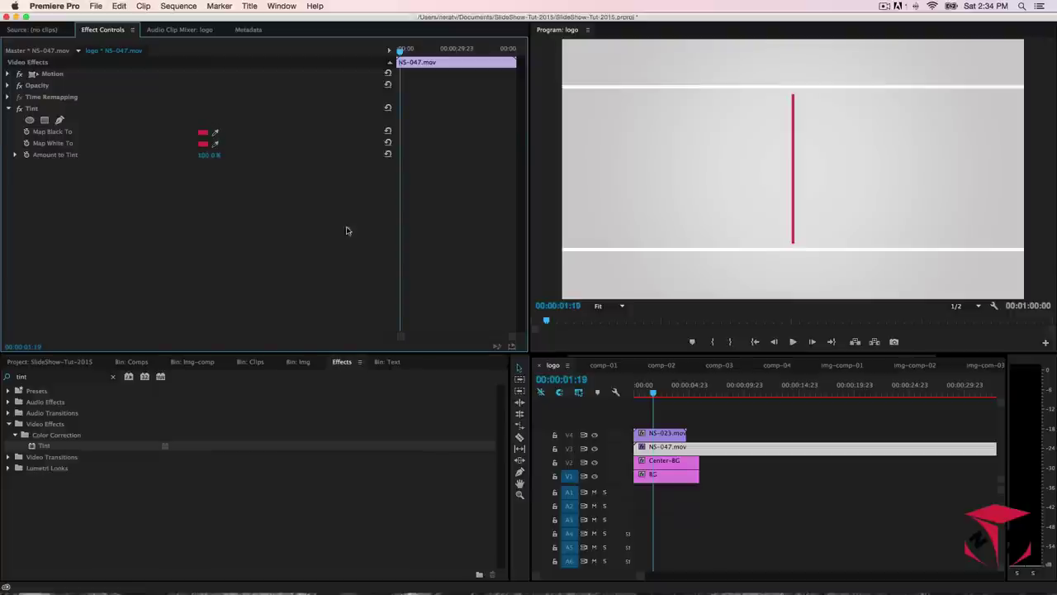
click(33, 110)
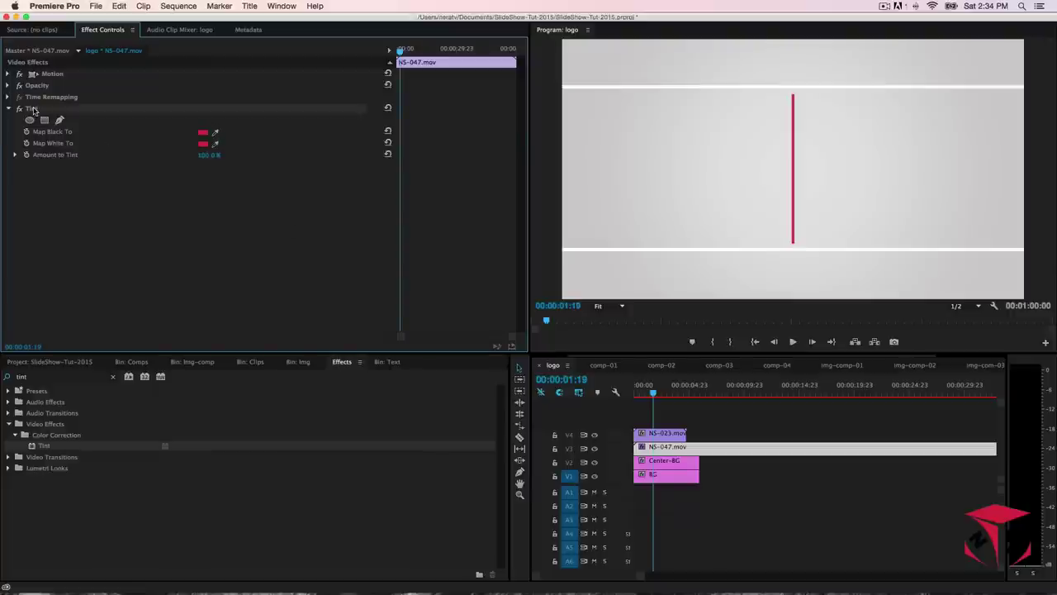
right_click(34, 110)
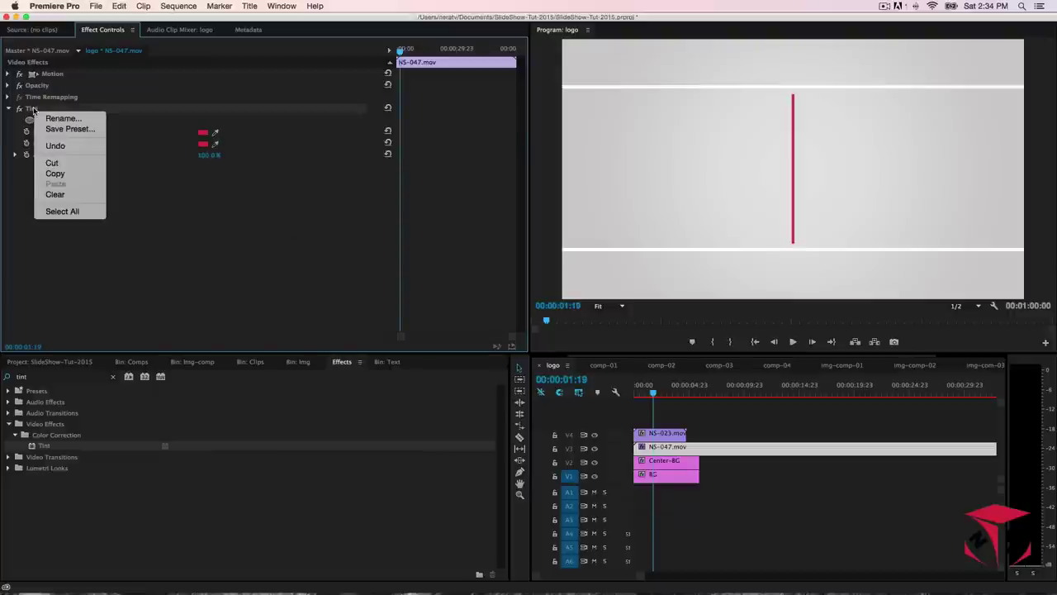
- Copy the red Tint onto NS-023.mov and preview the red line animation
click(55, 174)
click(674, 438)
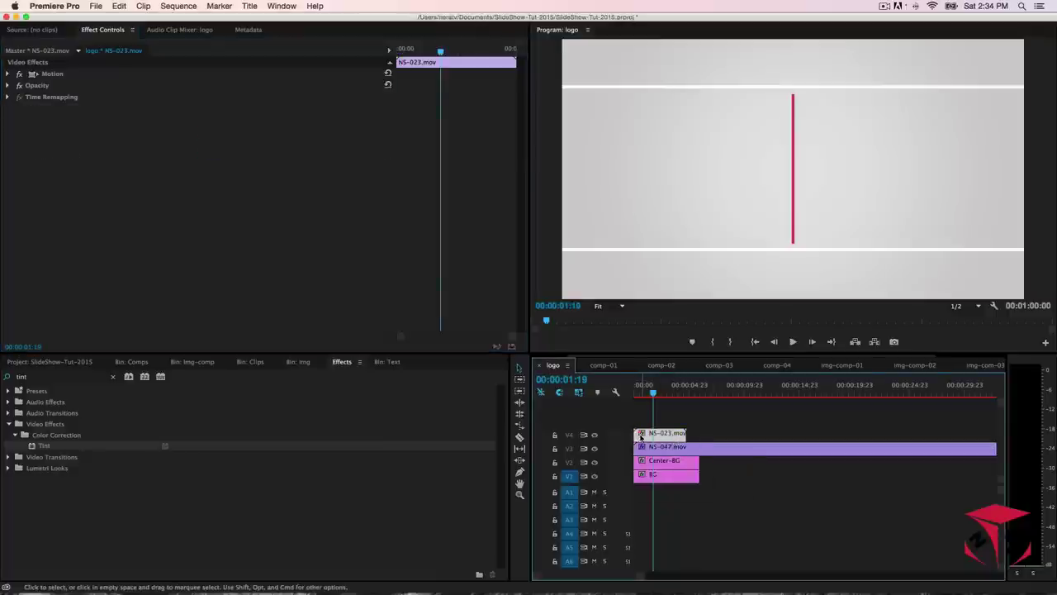
click(185, 215)
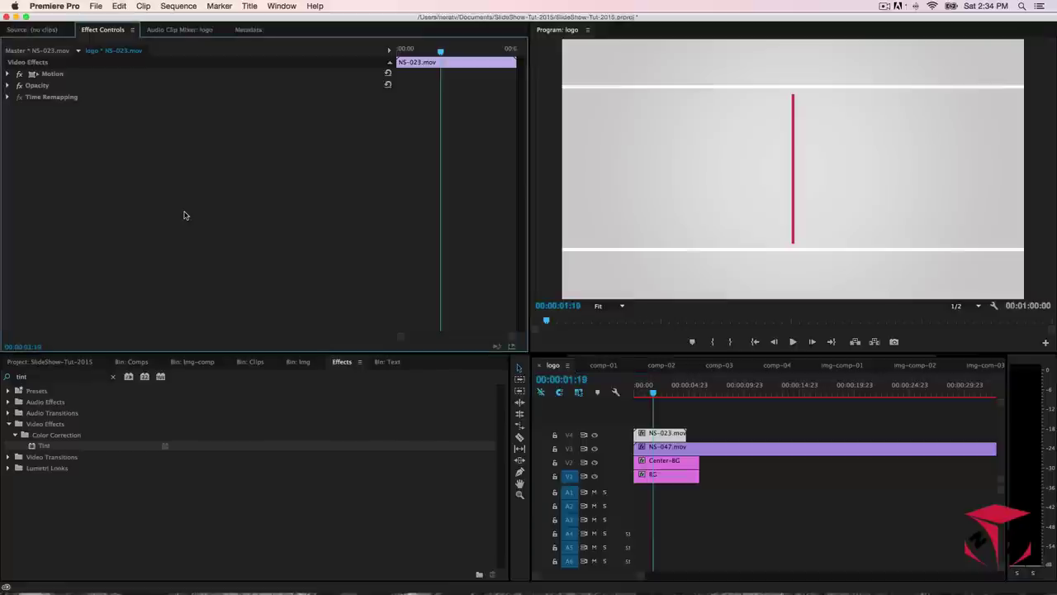
right_click(185, 215)
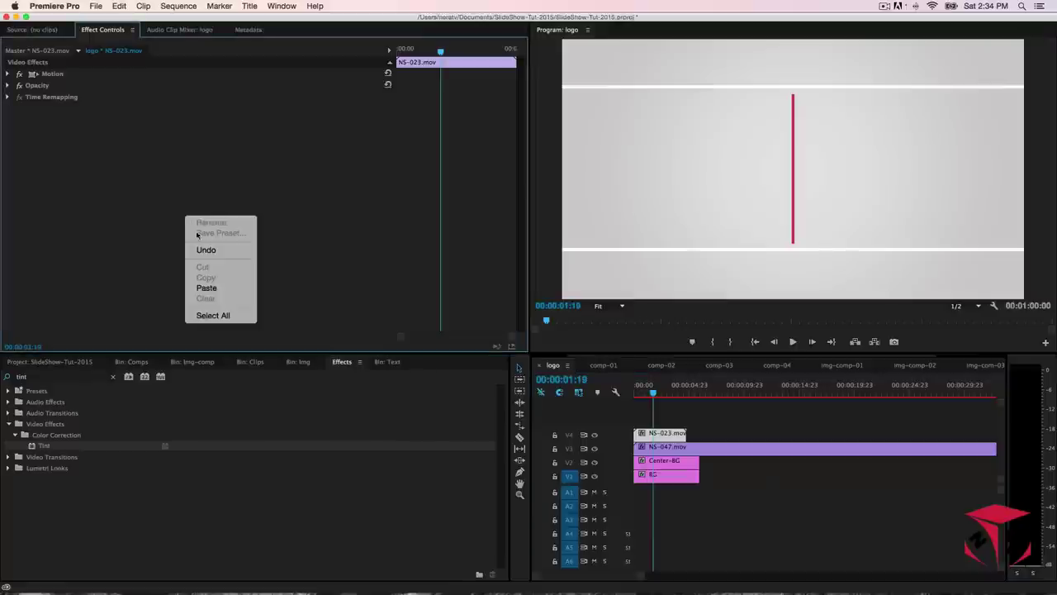
click(212, 287)
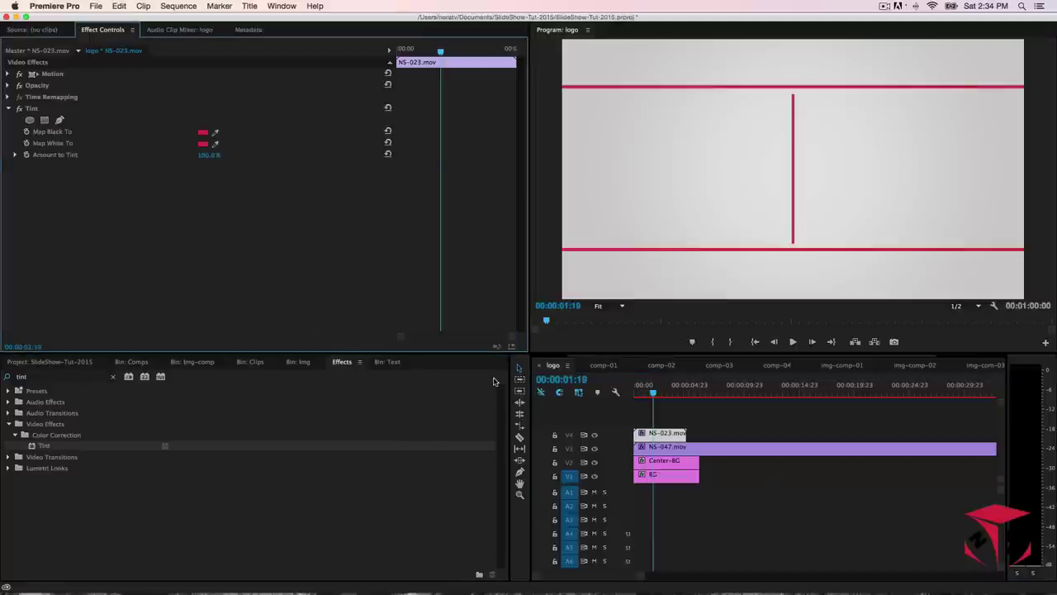
click(648, 393)
mouse_move(648, 393)
mouse_down()
mouse_move(636, 394)
mouse_move(653, 400)
mouse_up()
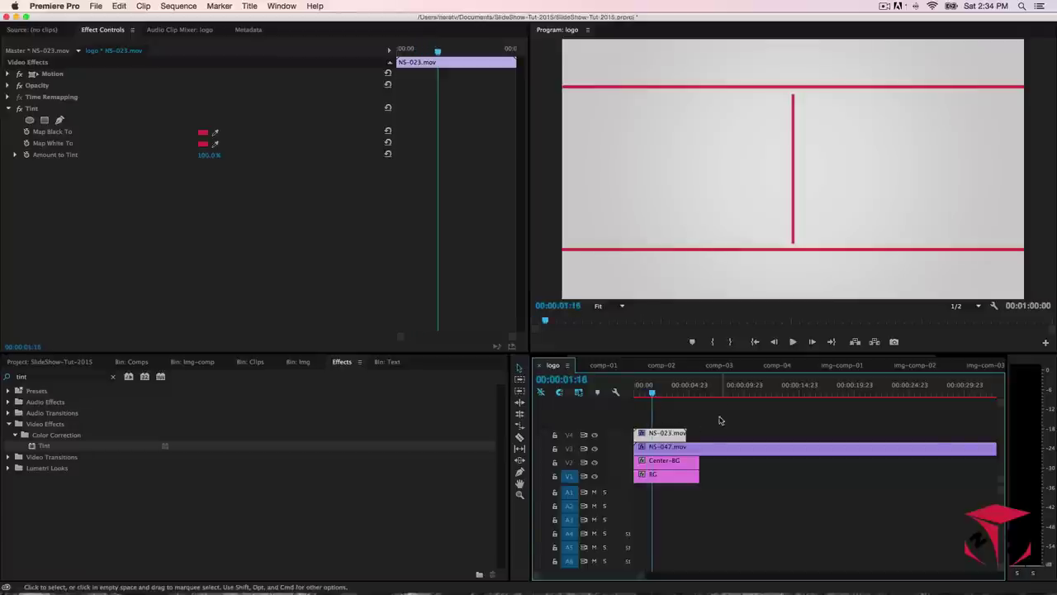
- Scale NS-047.mov to 65 to shorten the vertical red line
click(701, 449)
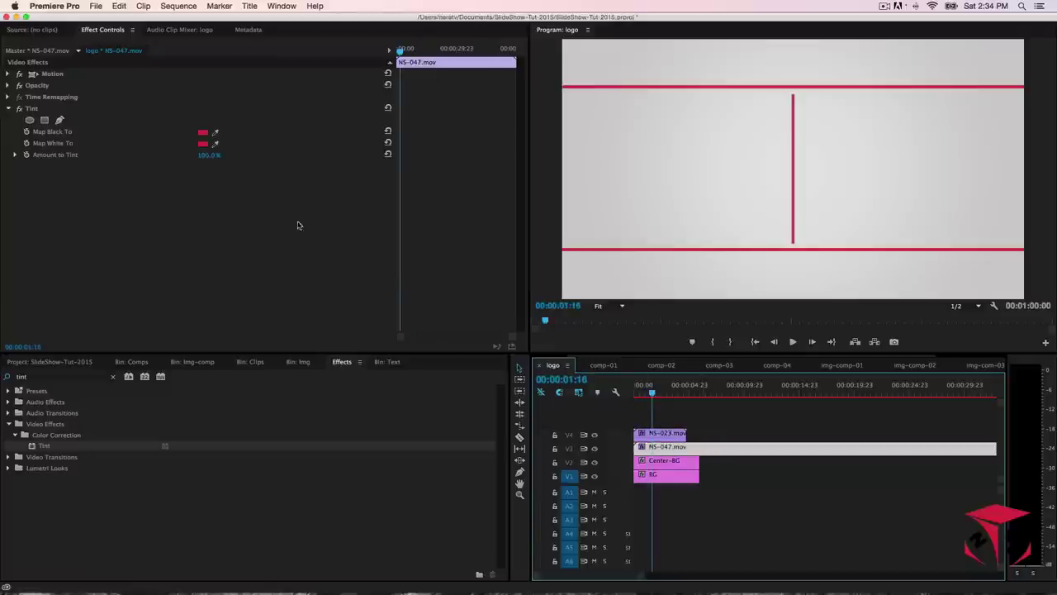
click(8, 74)
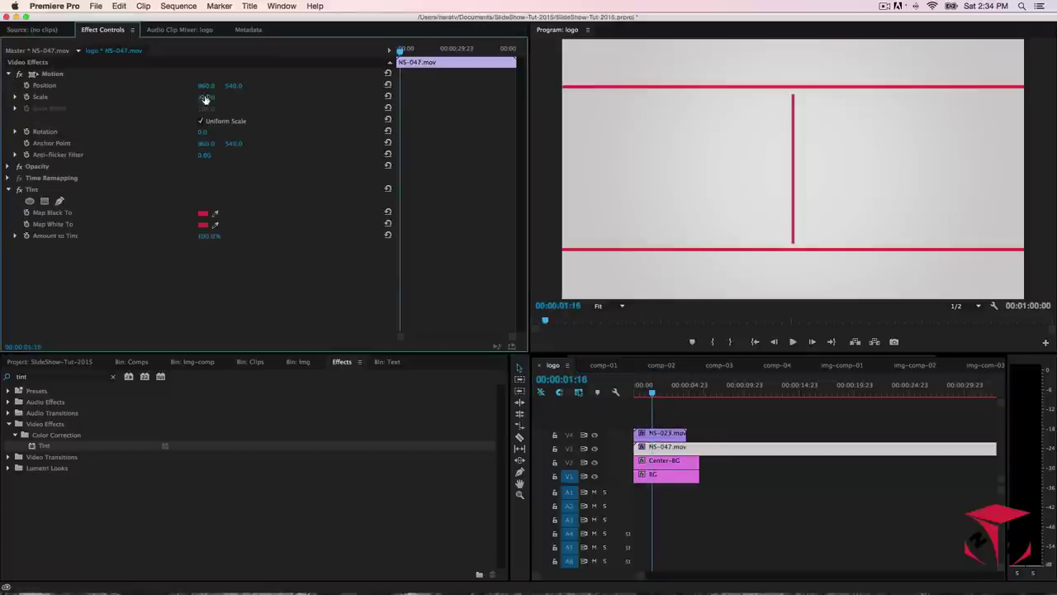
drag(212, 97, 195, 97)
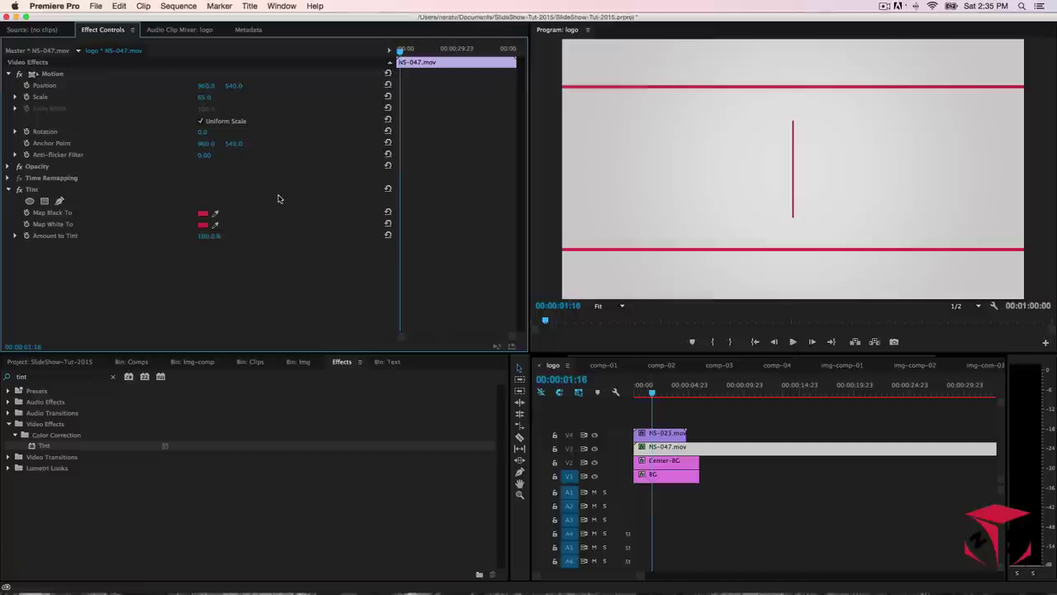
click(651, 396)
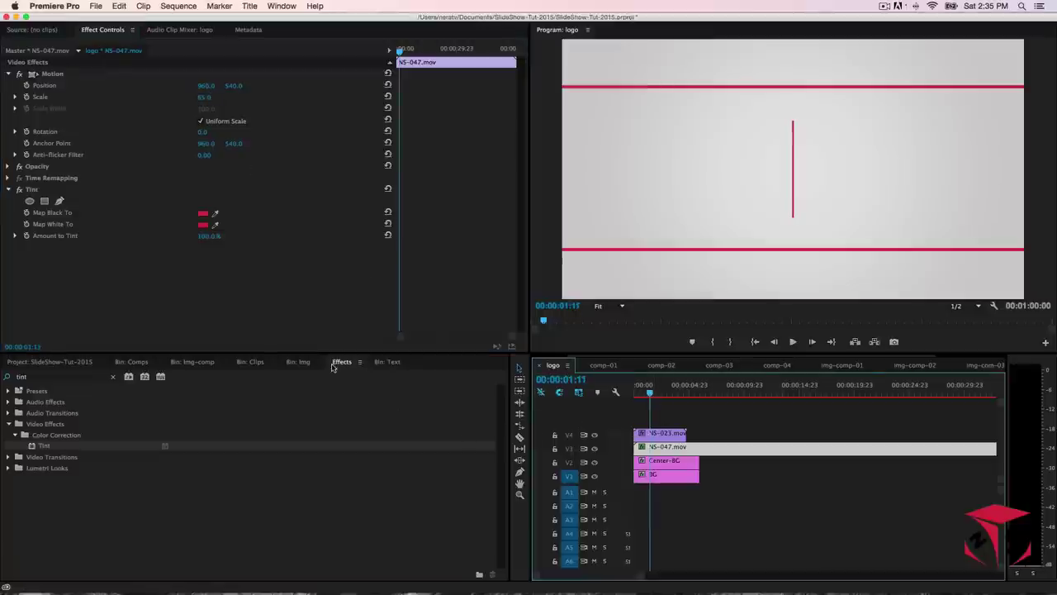
click(387, 363)
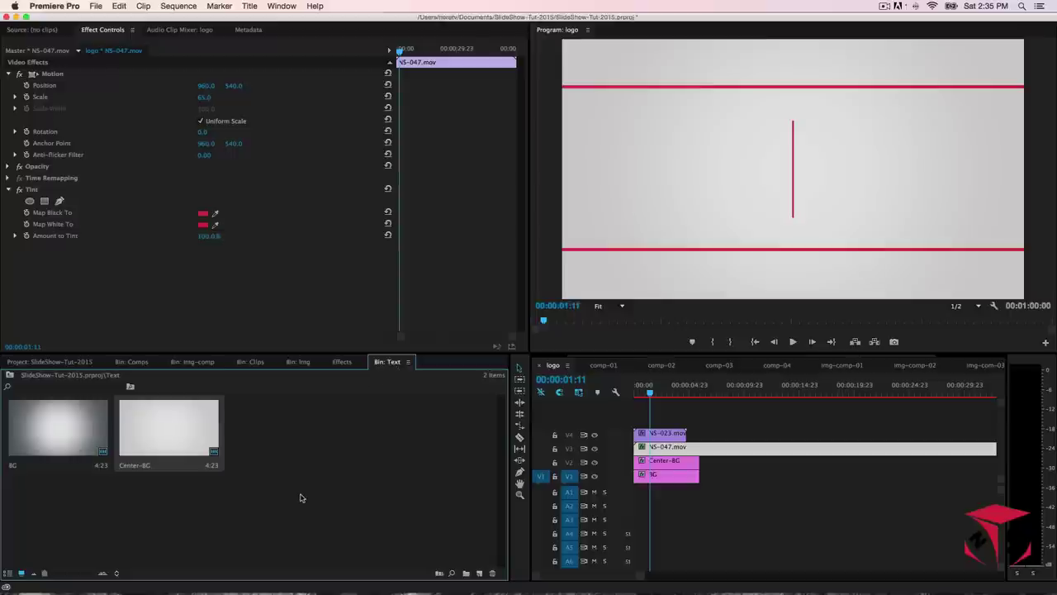
- Create a new title named Nera studio
click(480, 573)
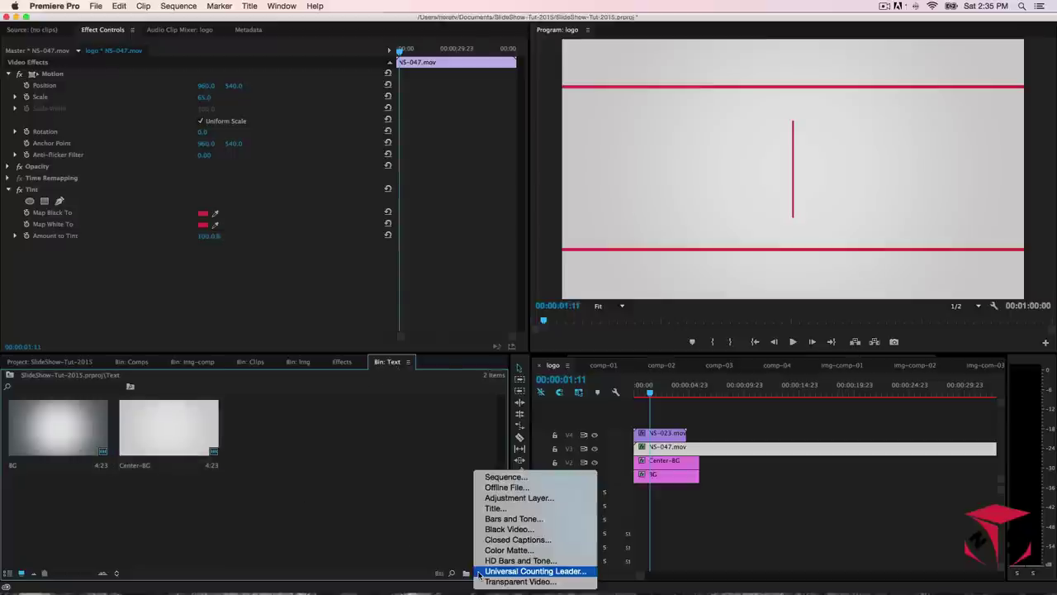
click(407, 486)
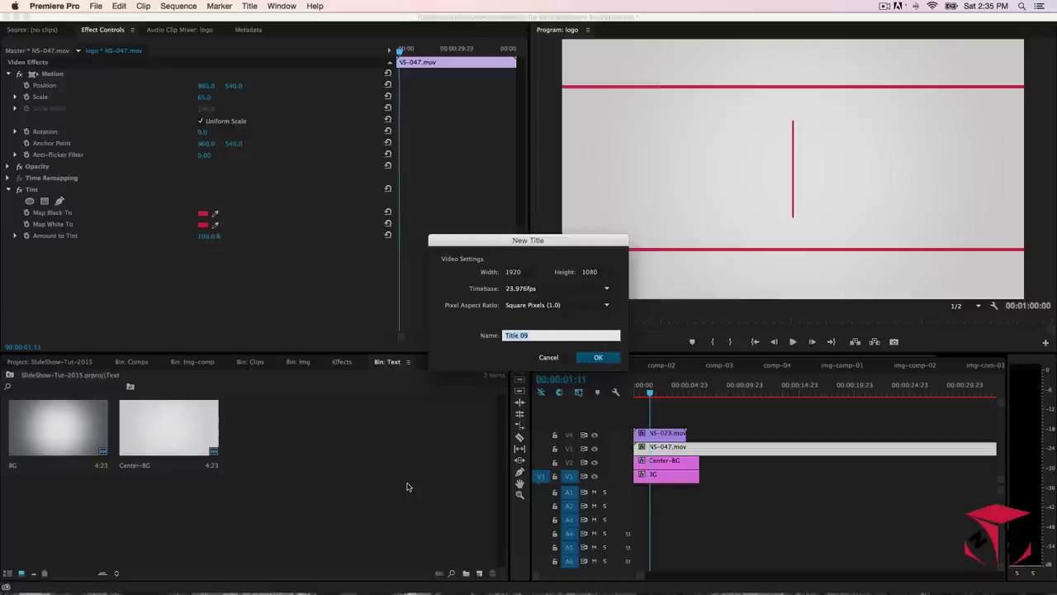
text(Nera studio)
key(Return)
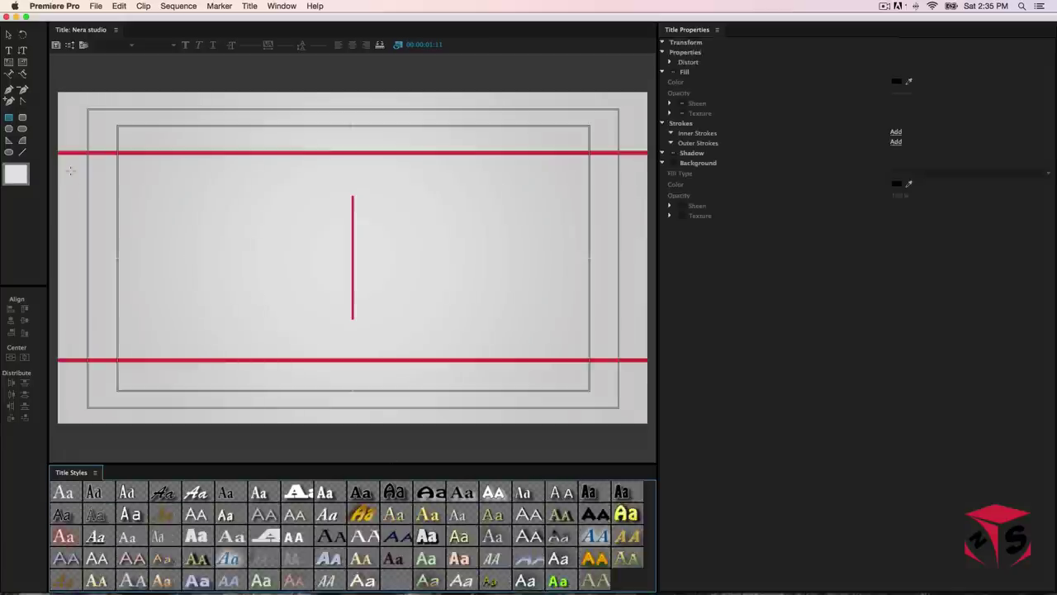
- Type 'Nera Studio' on the frame's left side and give it a black fill
click(8, 50)
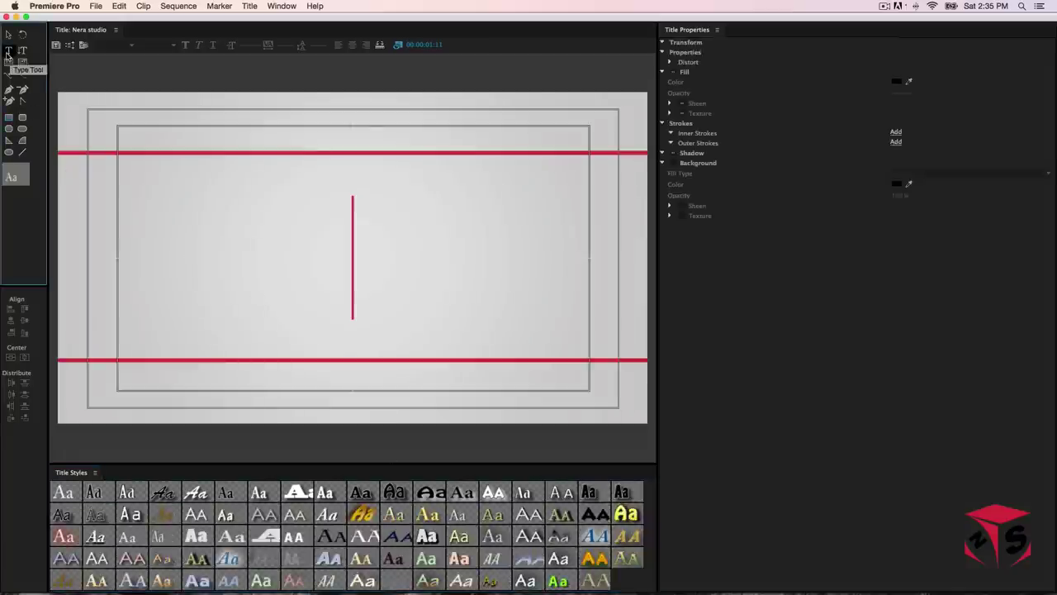
click(129, 243)
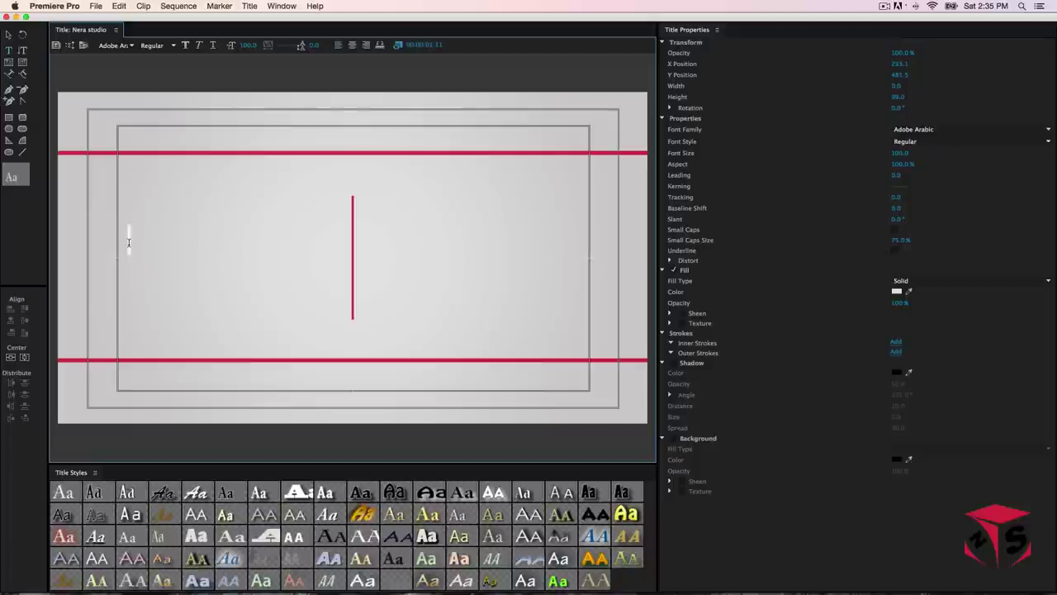
text(Nera Studio)
click(8, 34)
click(190, 239)
click(898, 291)
drag(485, 161, 388, 129)
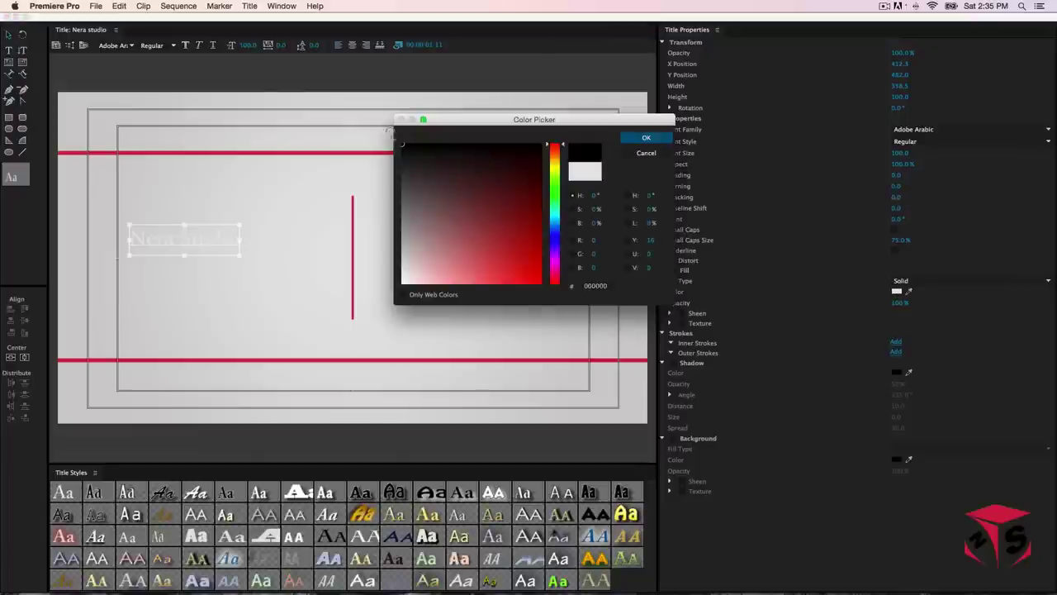
click(634, 138)
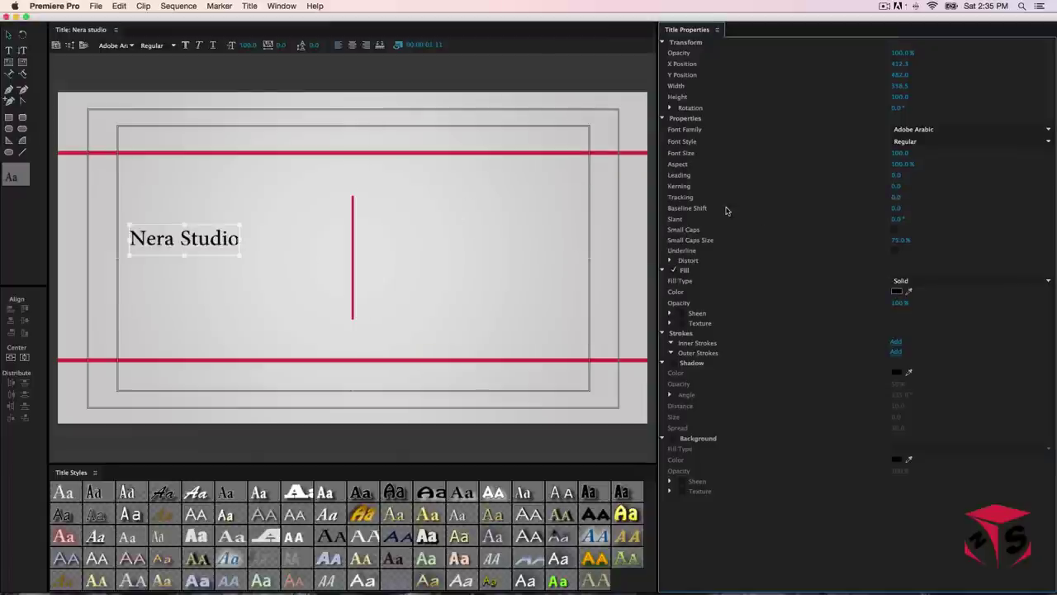
- Set the text to NEOTERIC Bold beside the red line and save the project
click(950, 130)
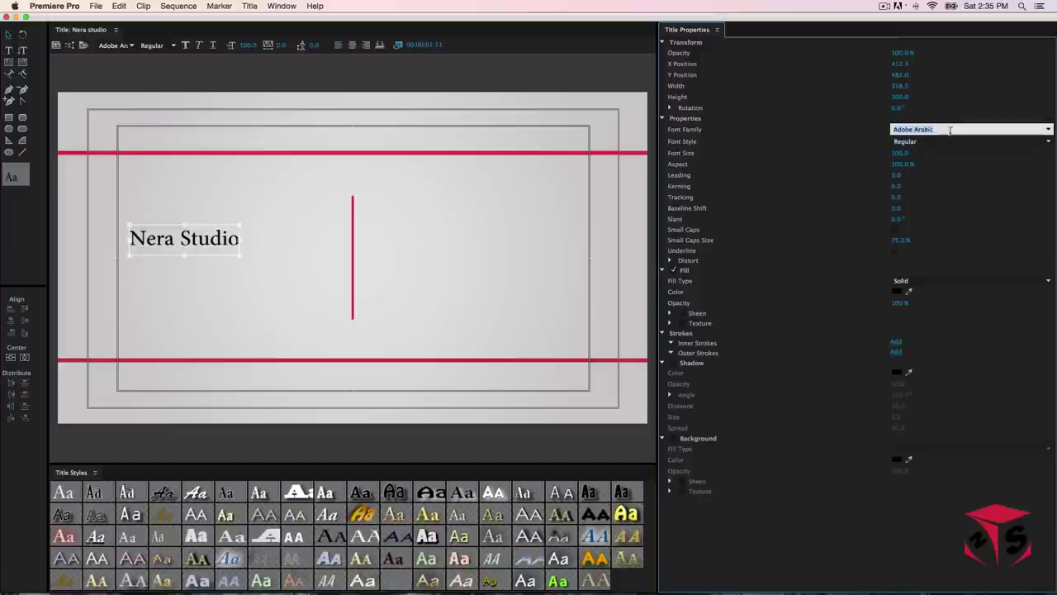
text(n)
key(Return)
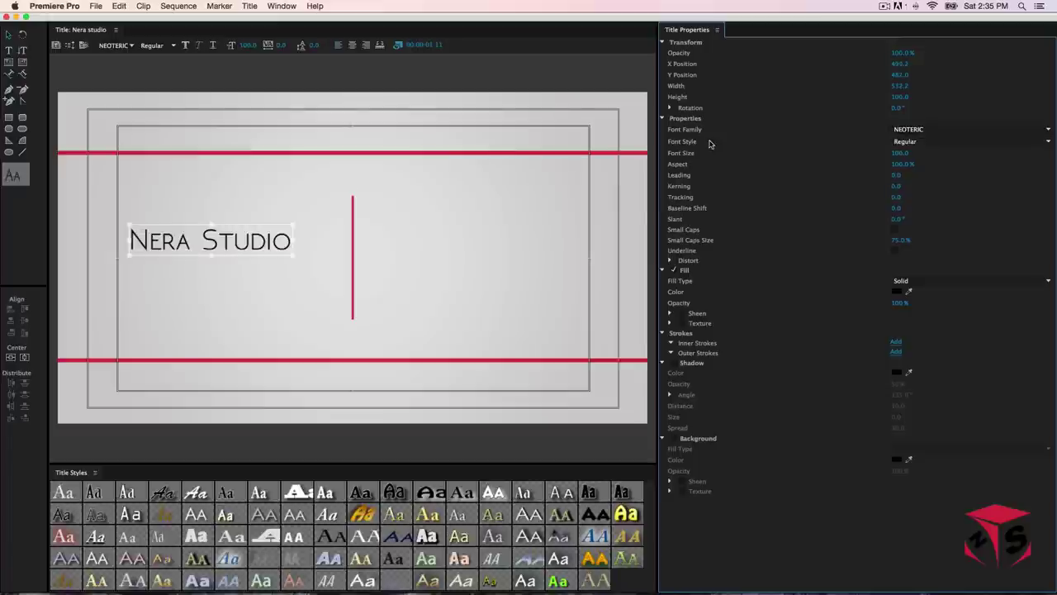
drag(226, 247, 276, 263)
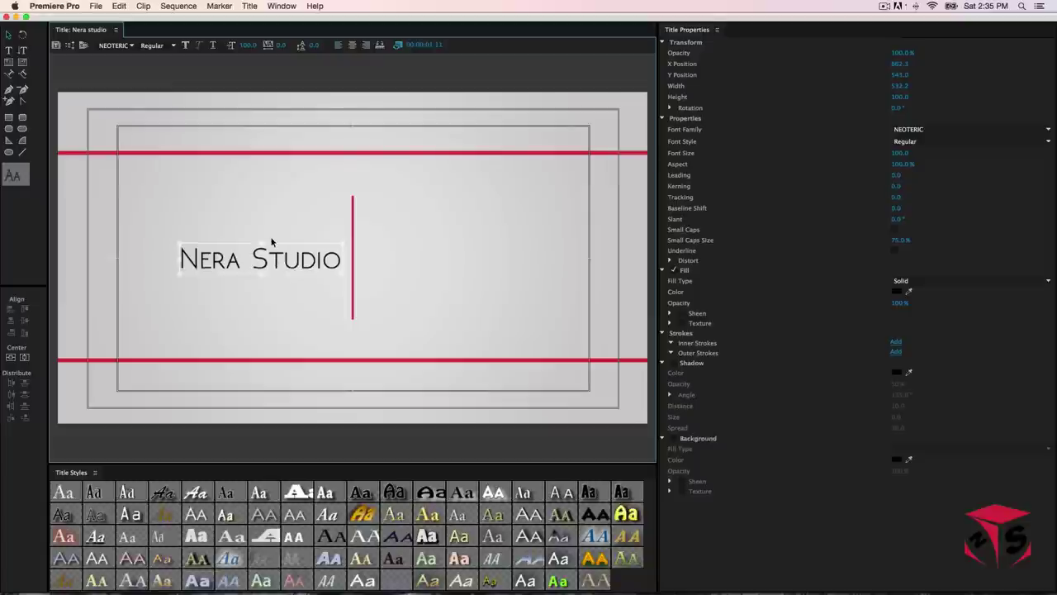
click(950, 141)
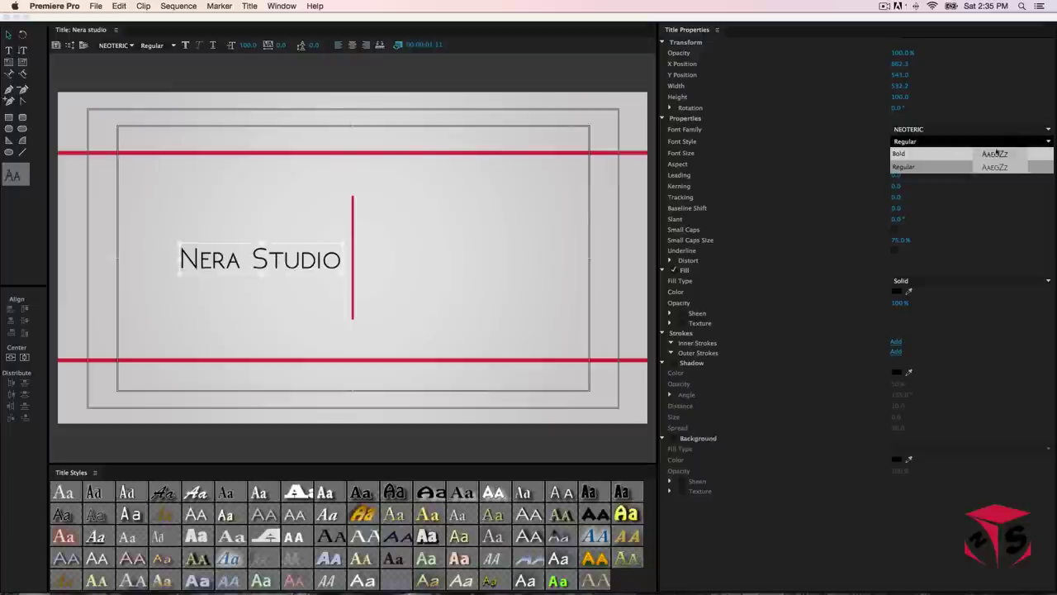
click(955, 156)
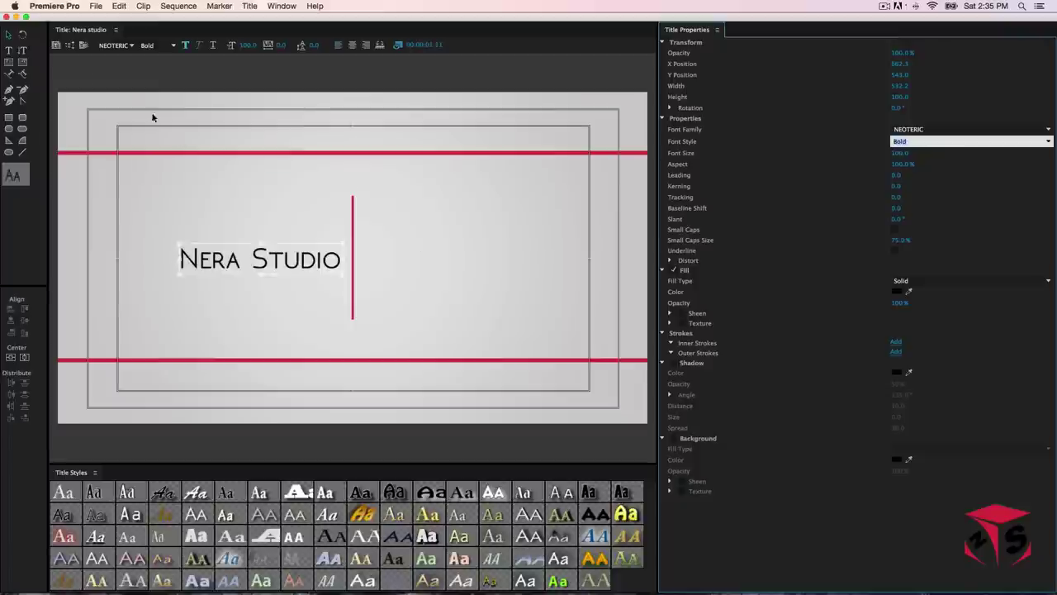
key(super+s)
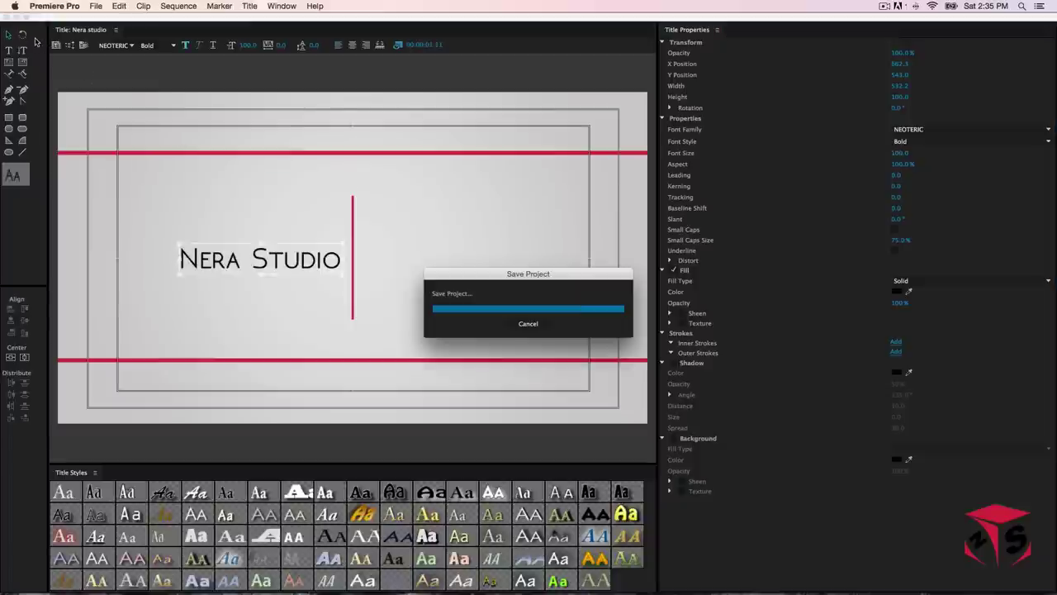
- Close the Titler and create a new sequence named neworkfashion
click(7, 16)
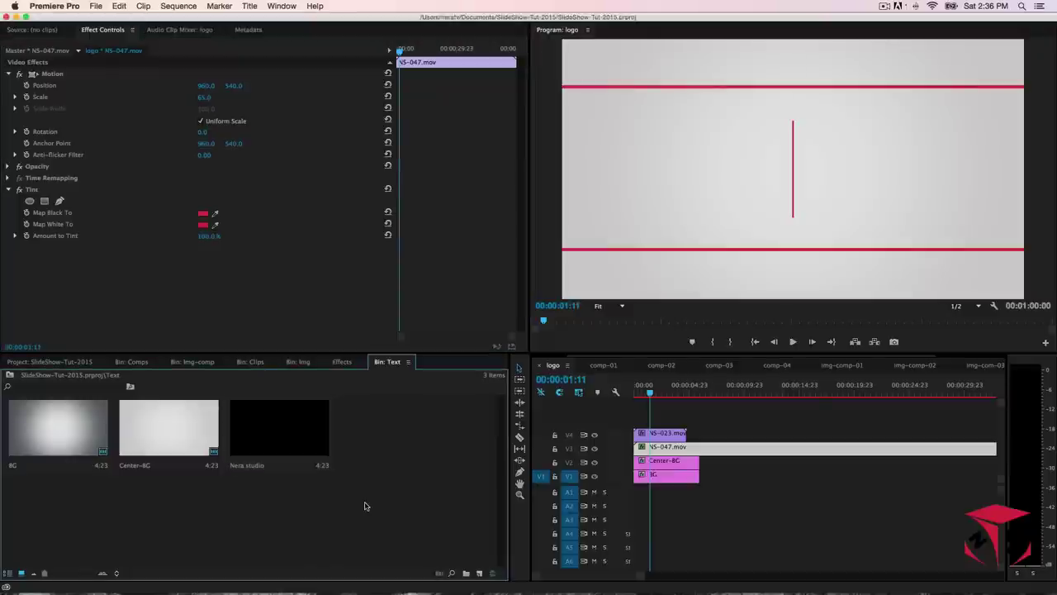
key(super+n)
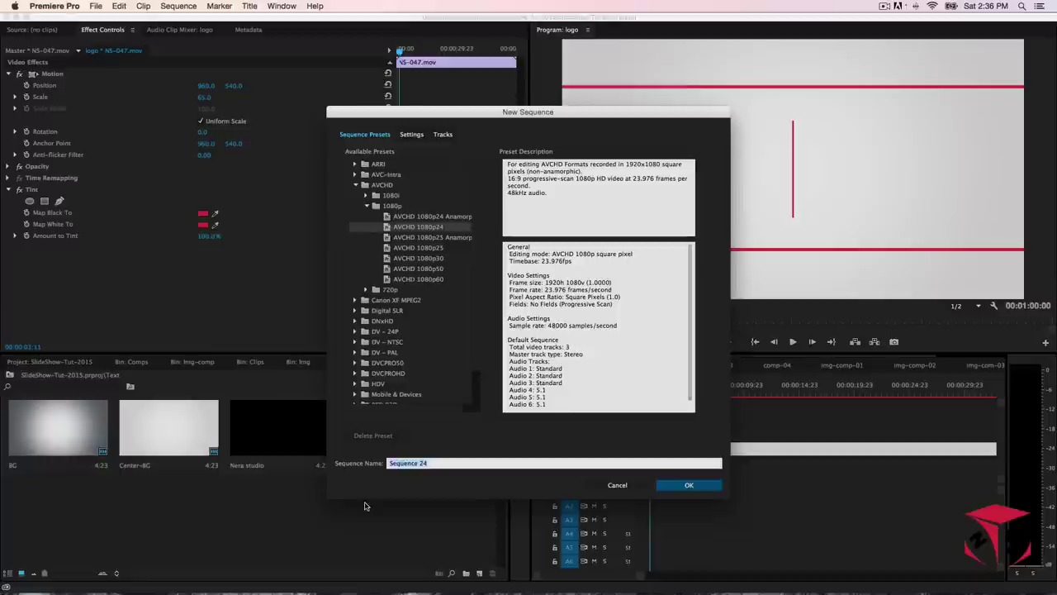
text(neworkfashion)
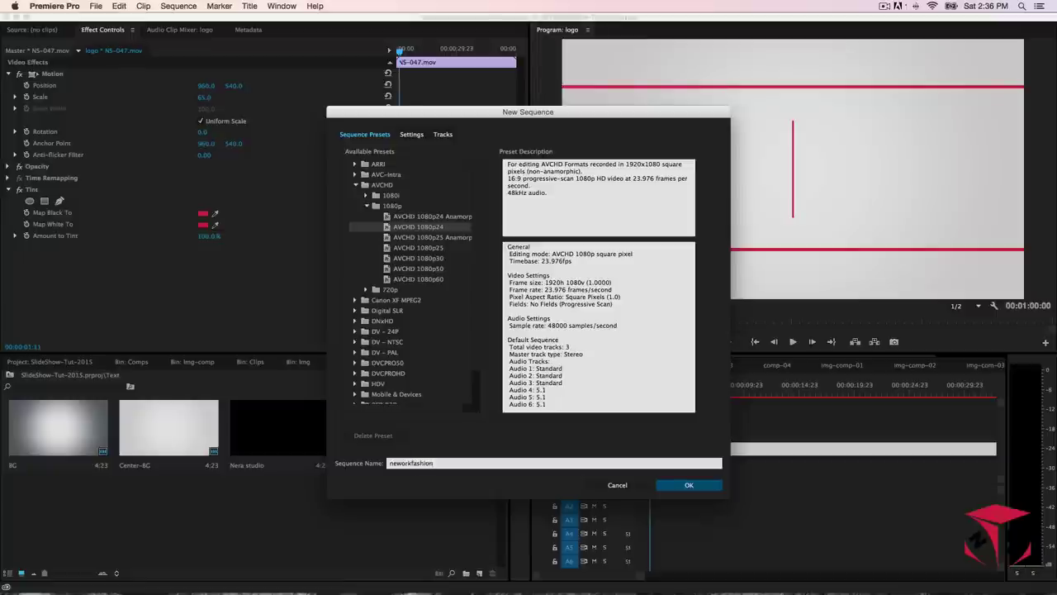
key(Return)
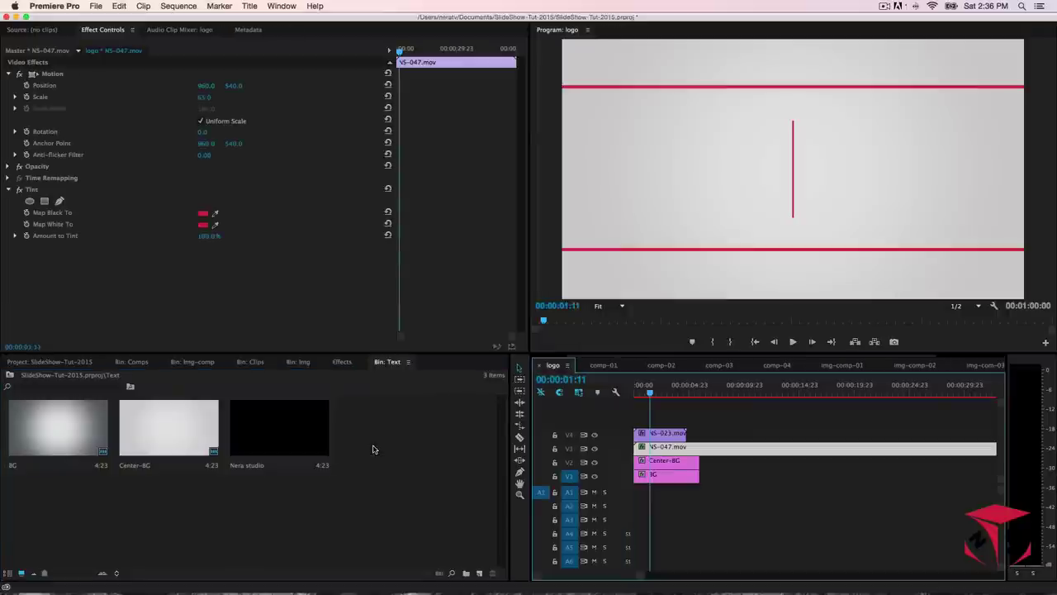
- Create a new title named 'new york fashion' in the Text bin
click(433, 513)
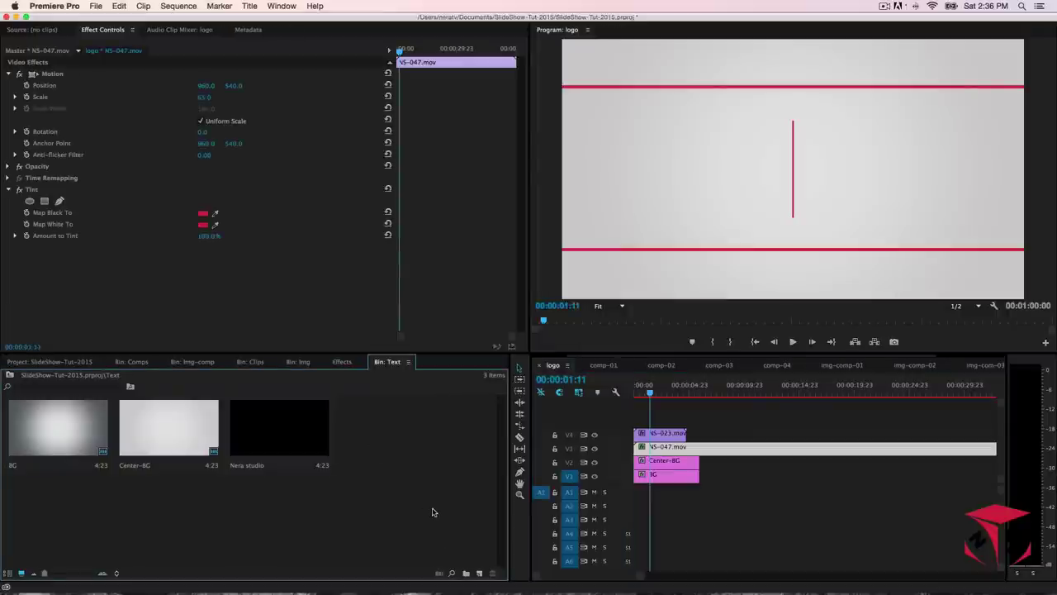
key(super+t)
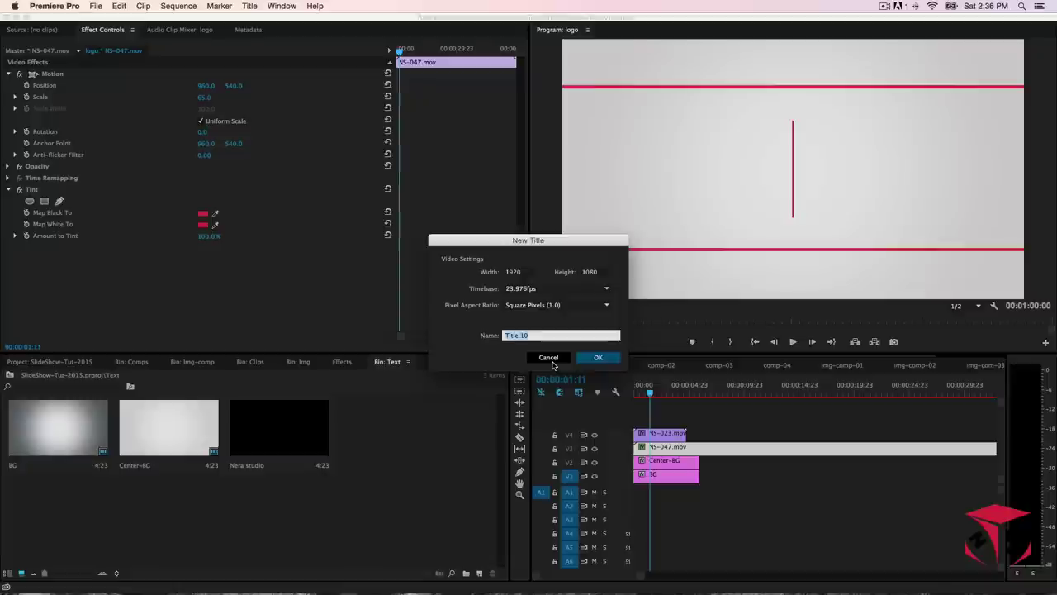
text(new york fashion)
key(Return)
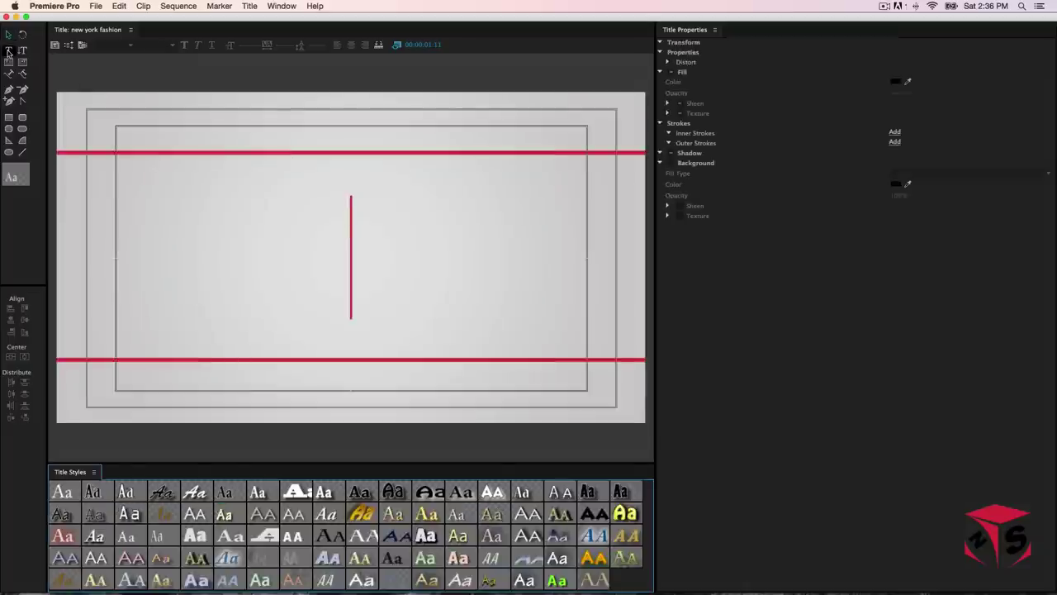
- Add the title text right of the red divider with fill colour DA3145
click(8, 51)
click(369, 241)
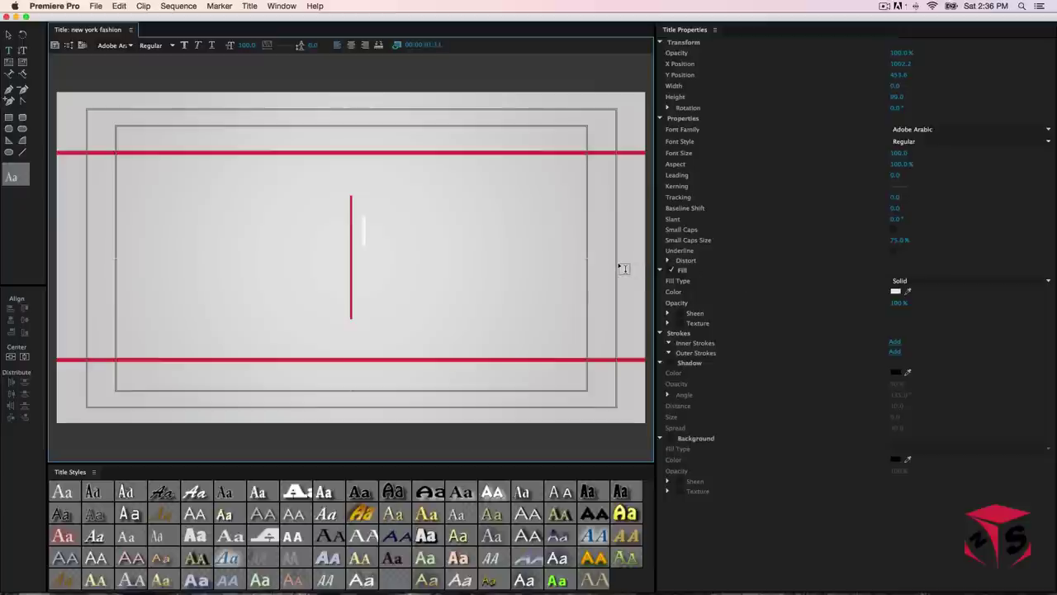
text(Fashion Week 2015)
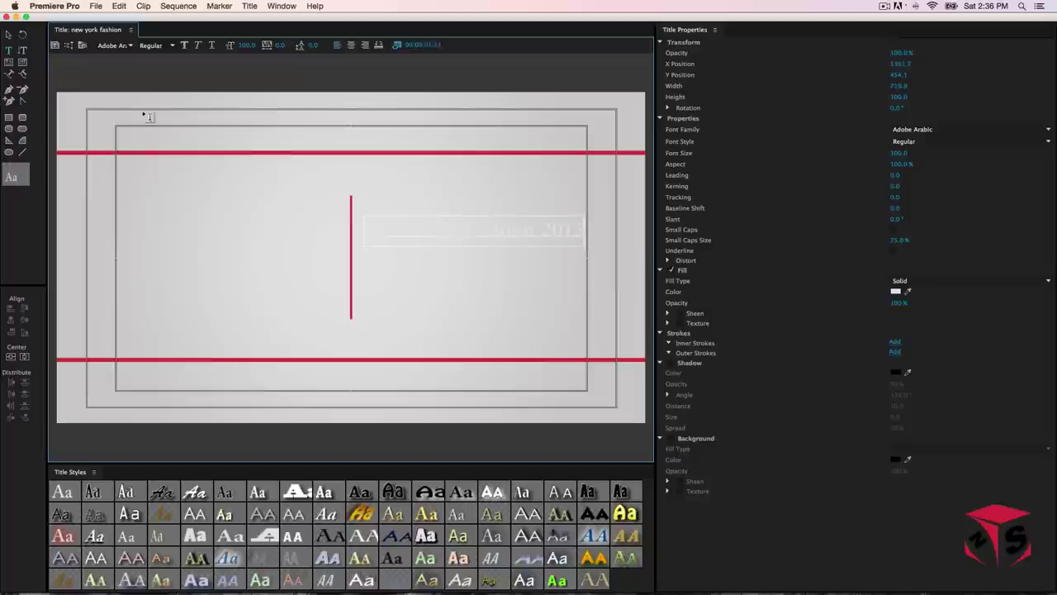
click(9, 35)
click(897, 291)
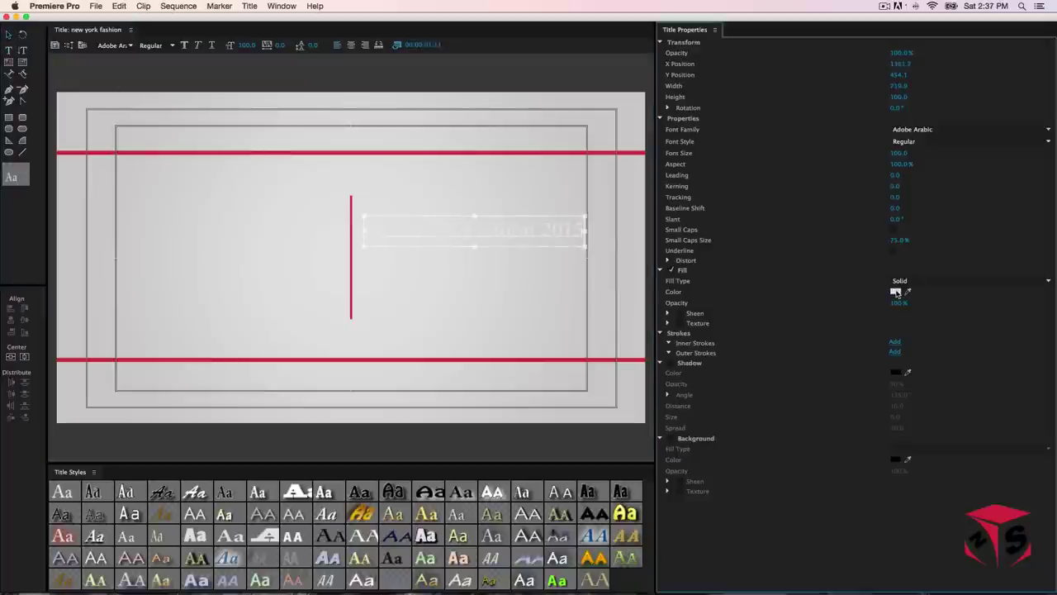
double_click(605, 286)
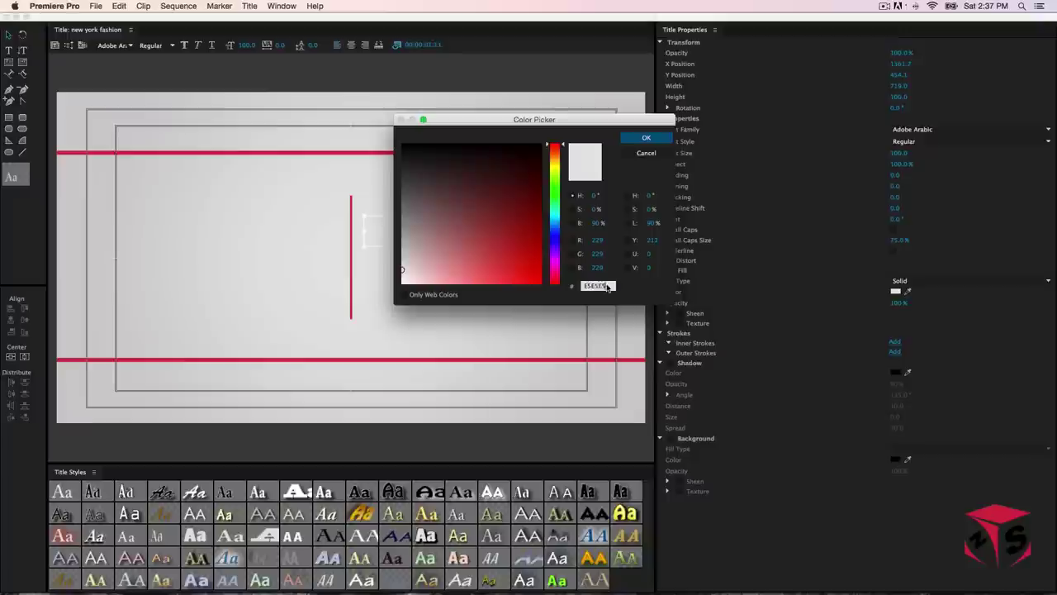
text(da3)
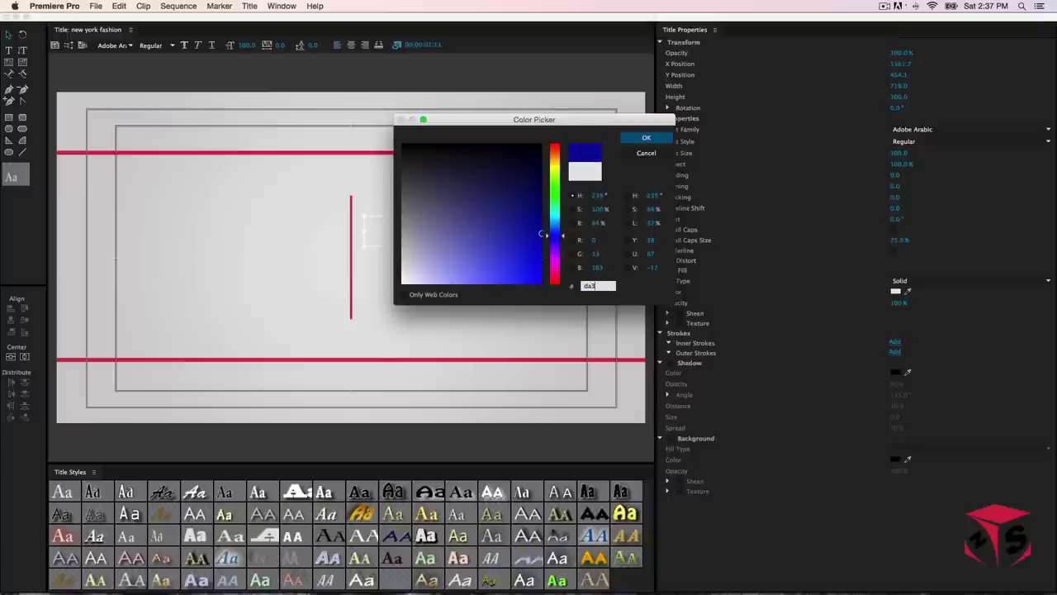
text(145)
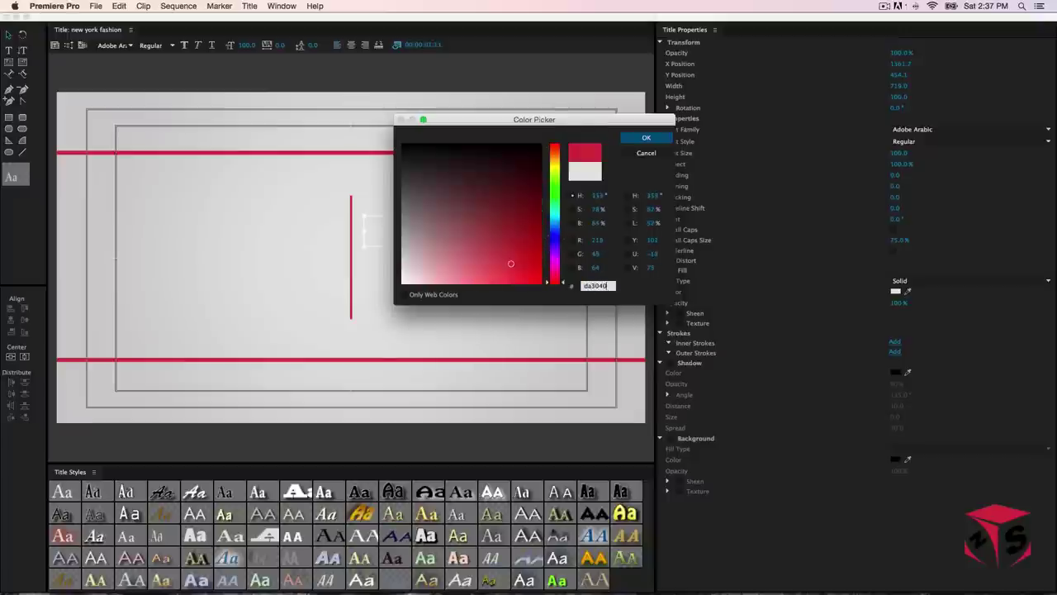
key(Return)
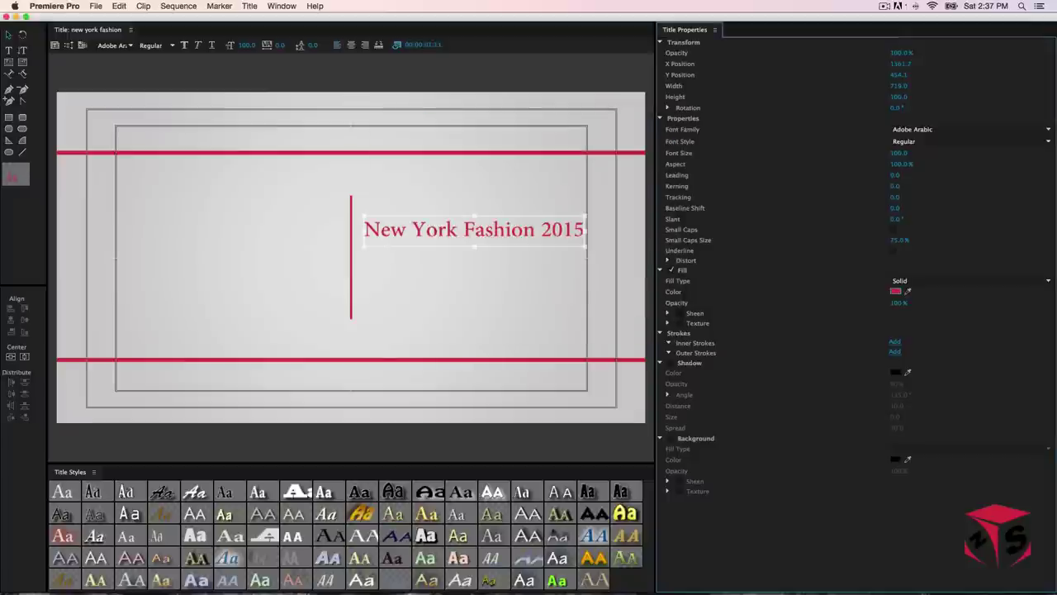
- Set the words New York Fashion to NEOTERIC Bold
click(542, 234)
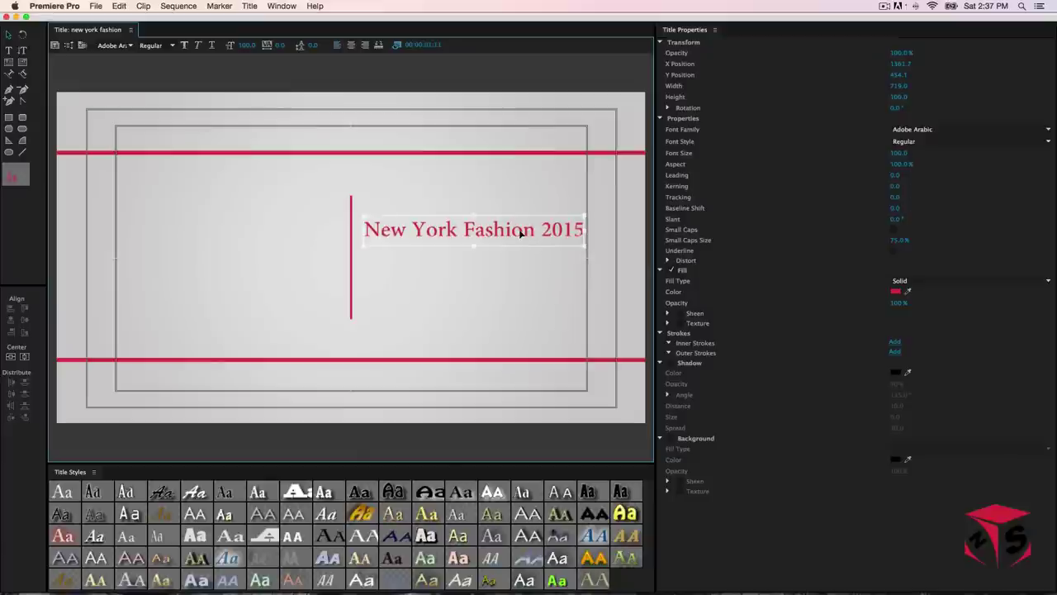
drag(537, 230, 369, 228)
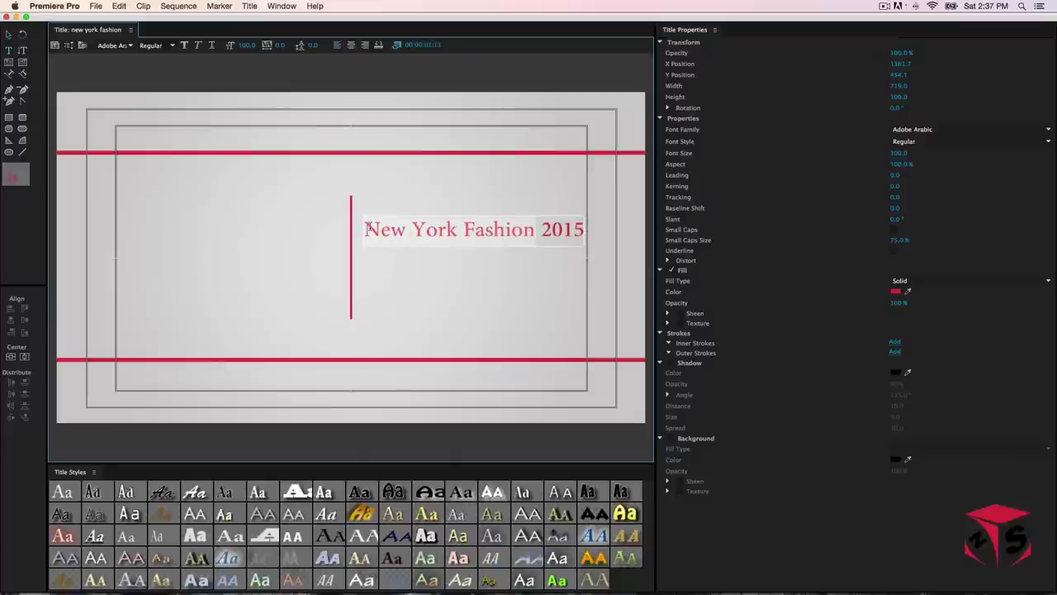
click(958, 130)
text(neoteric)
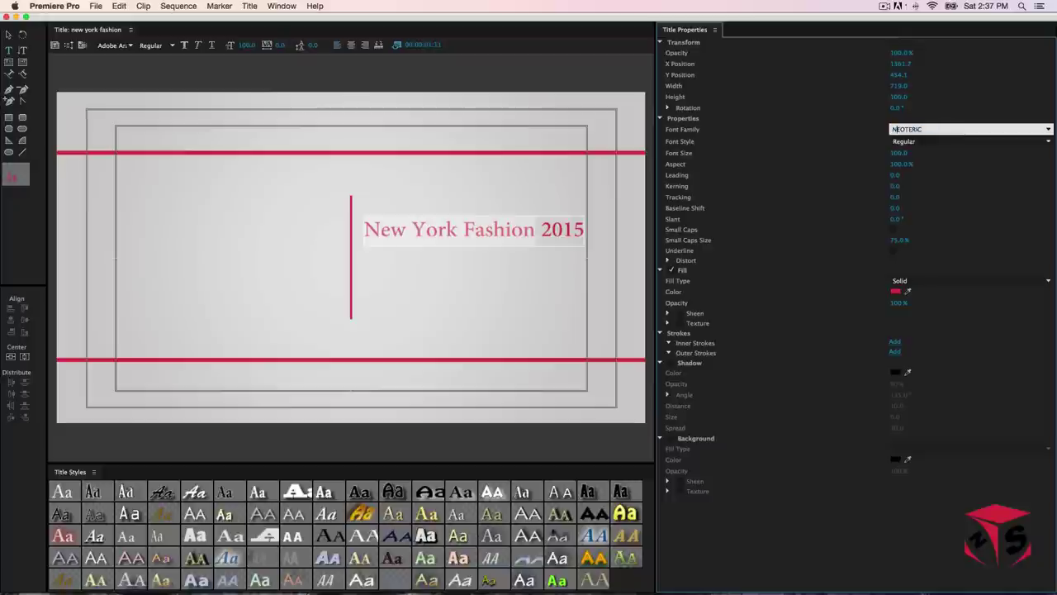
key(Return)
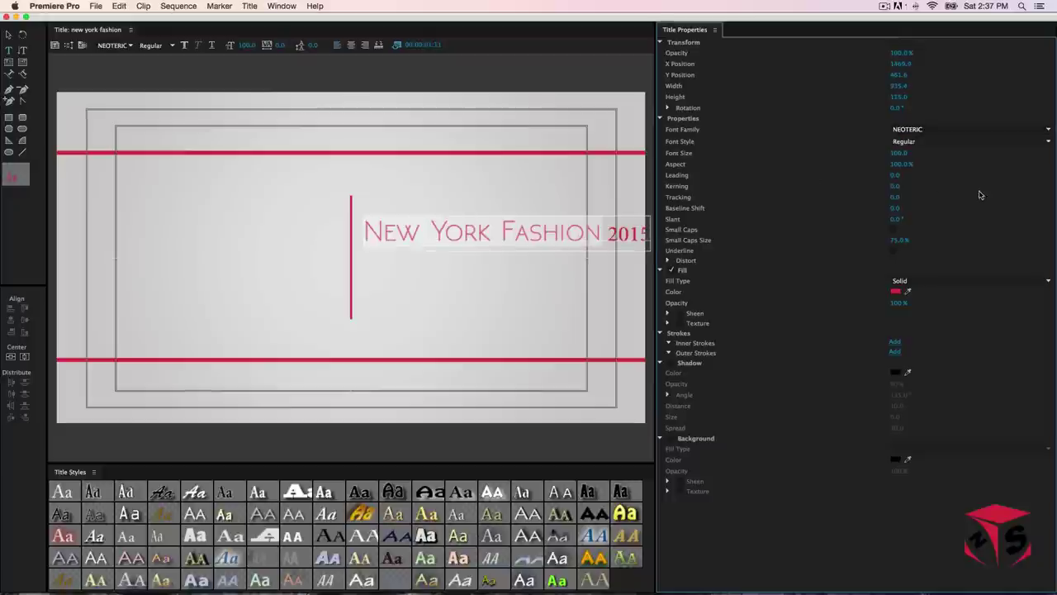
click(1046, 142)
click(967, 153)
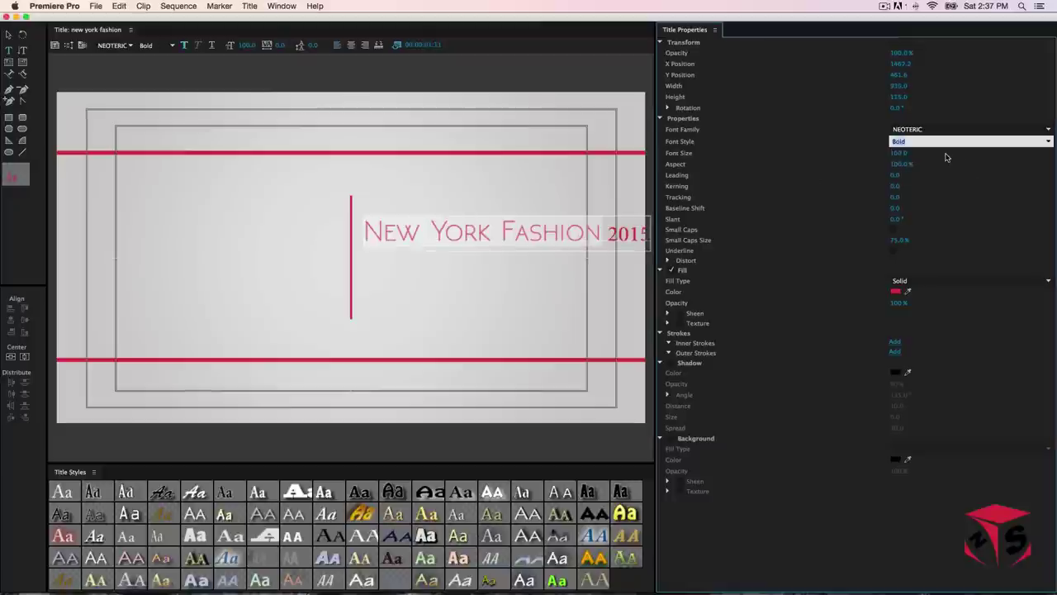
- Move 2015 to its own line, nudge the title left and down, and save
click(601, 237)
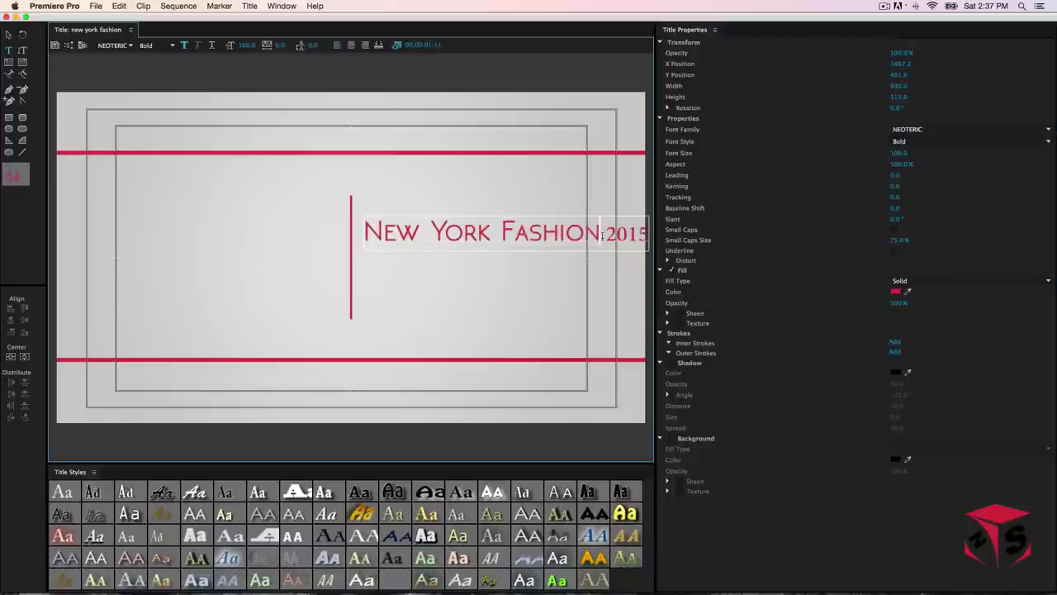
key(Return)
key(Escape)
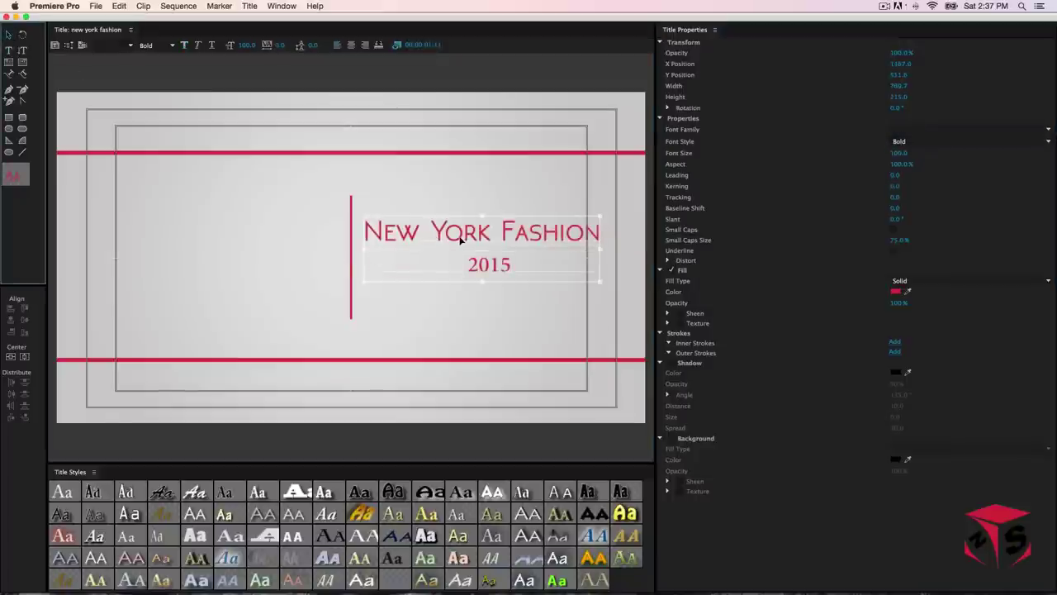
drag(461, 239, 456, 246)
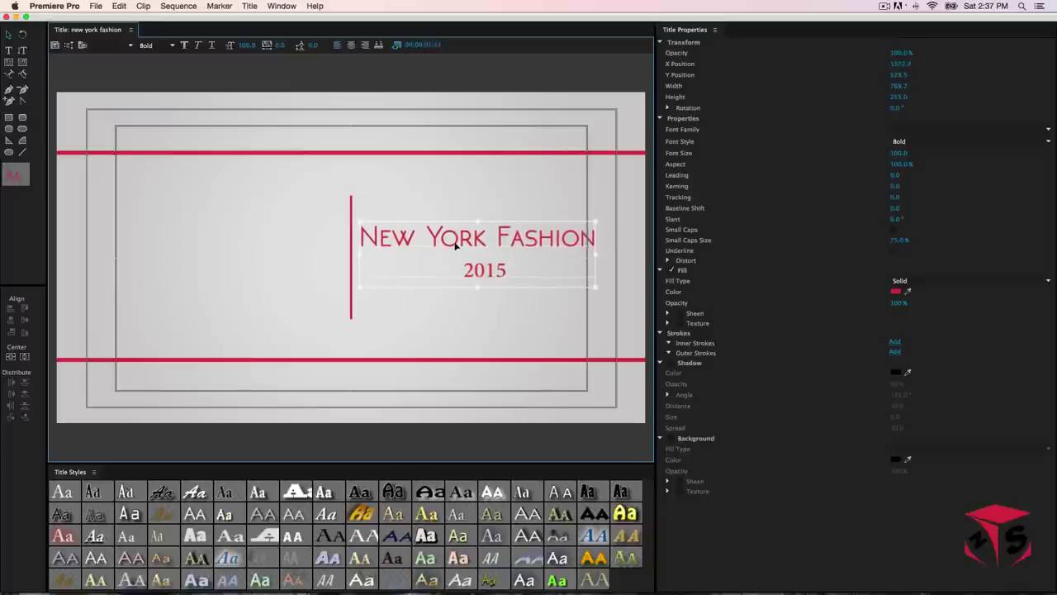
key(super+s)
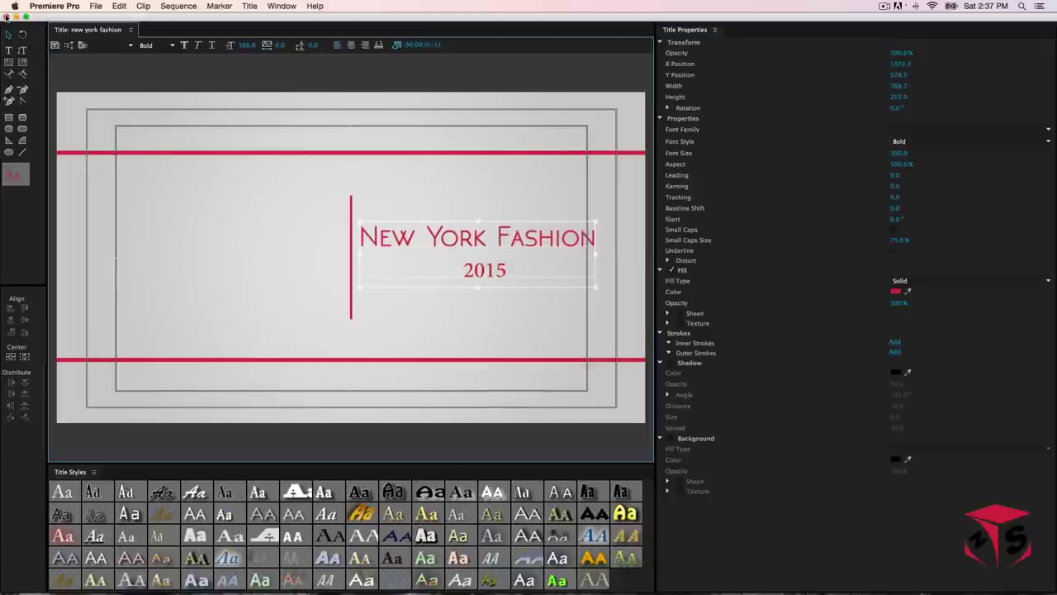
click(6, 16)
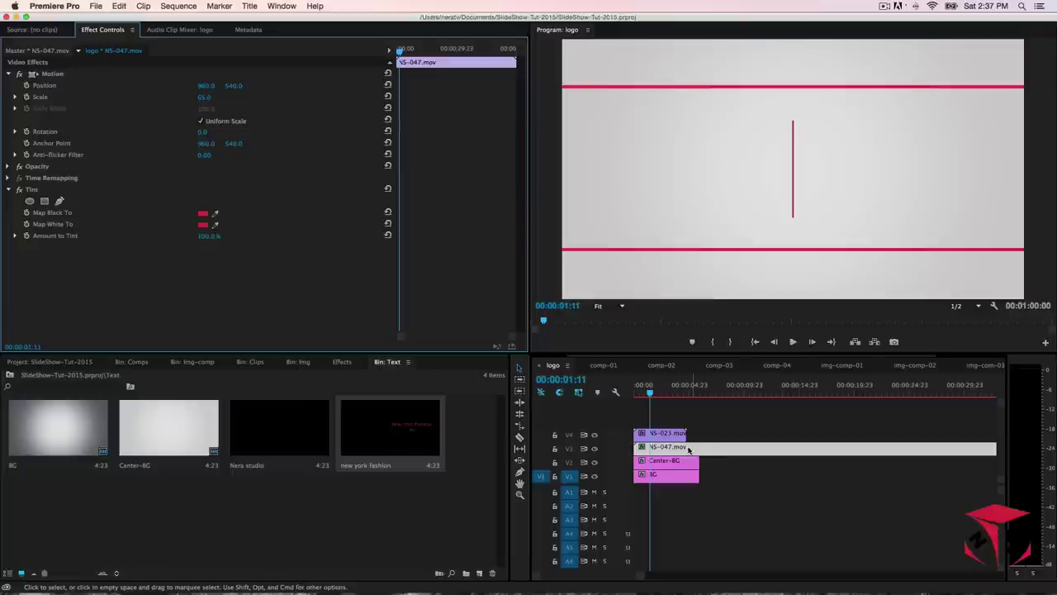
- Stack the new york fashion title on V5 and Nera studio on V6
click(288, 489)
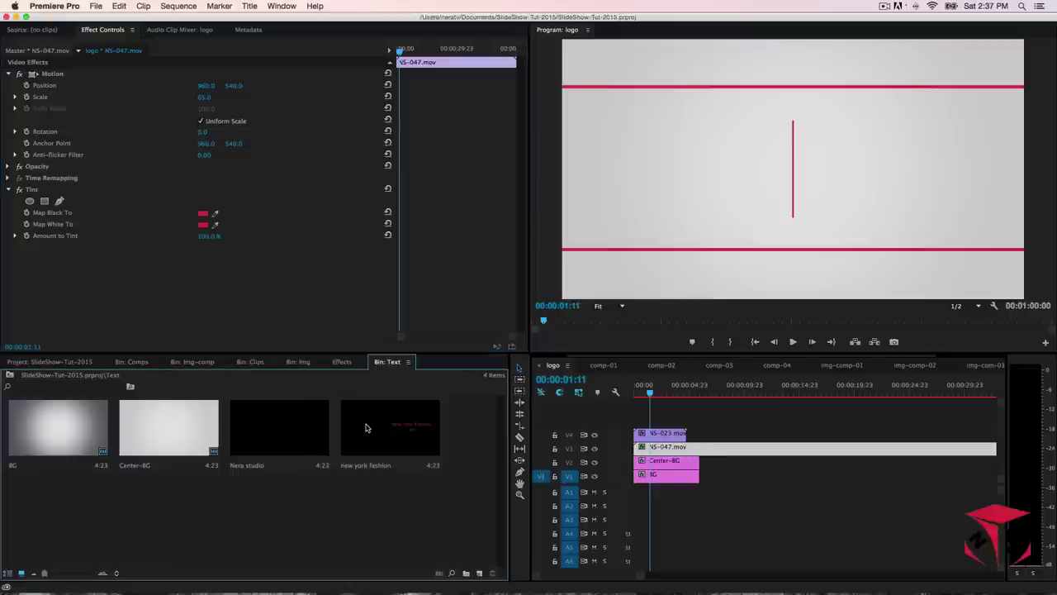
drag(378, 426, 629, 422)
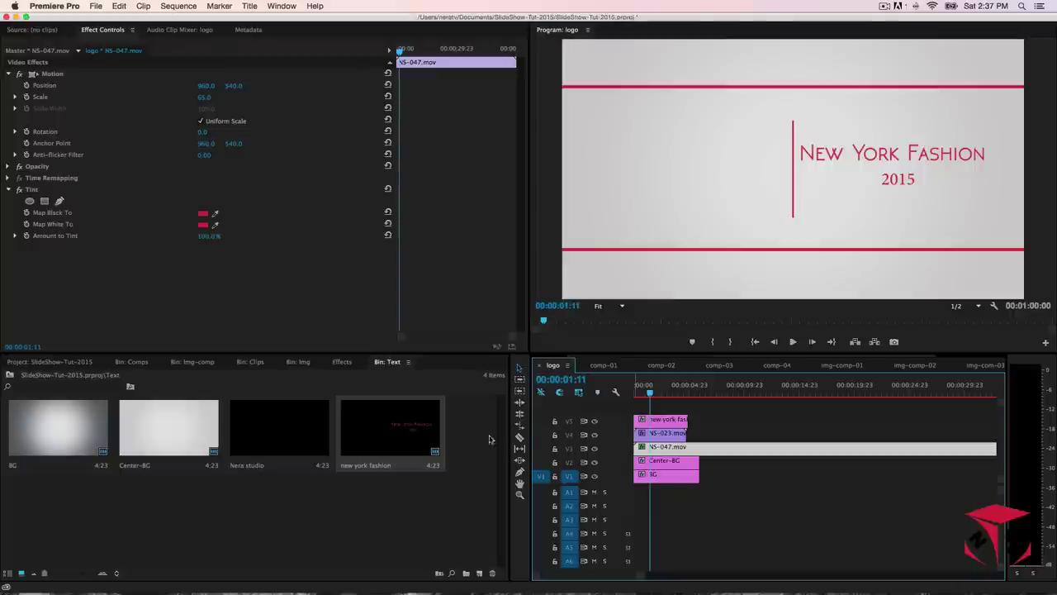
drag(310, 429, 641, 408)
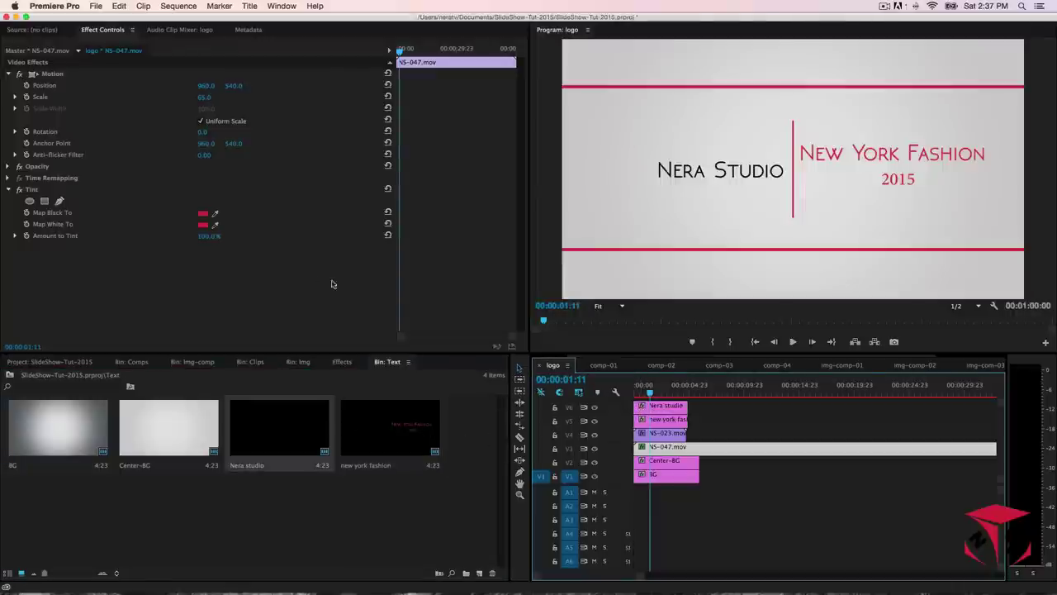
click(355, 527)
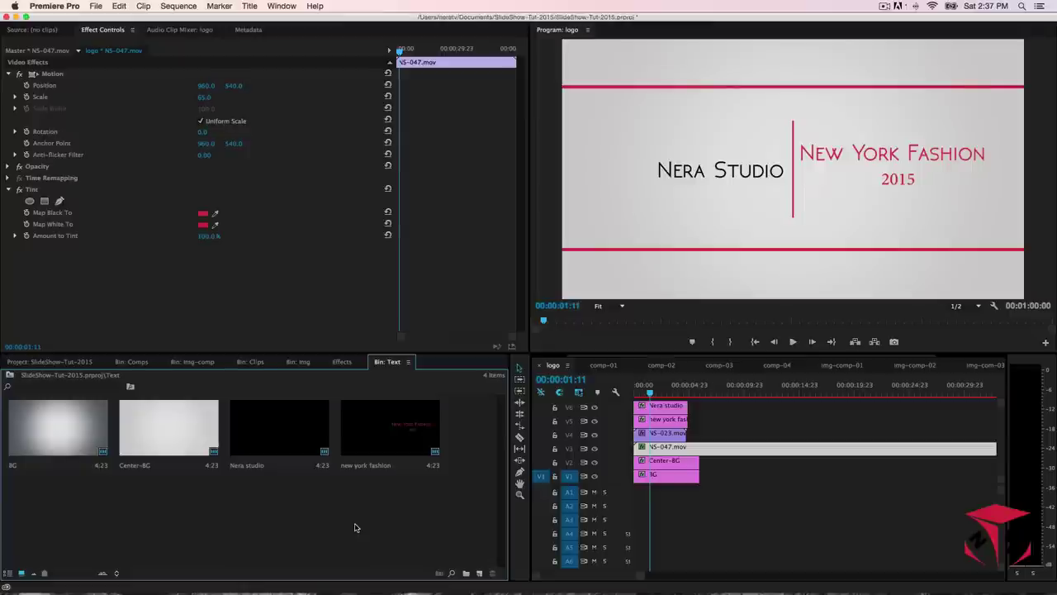
key(super+t)
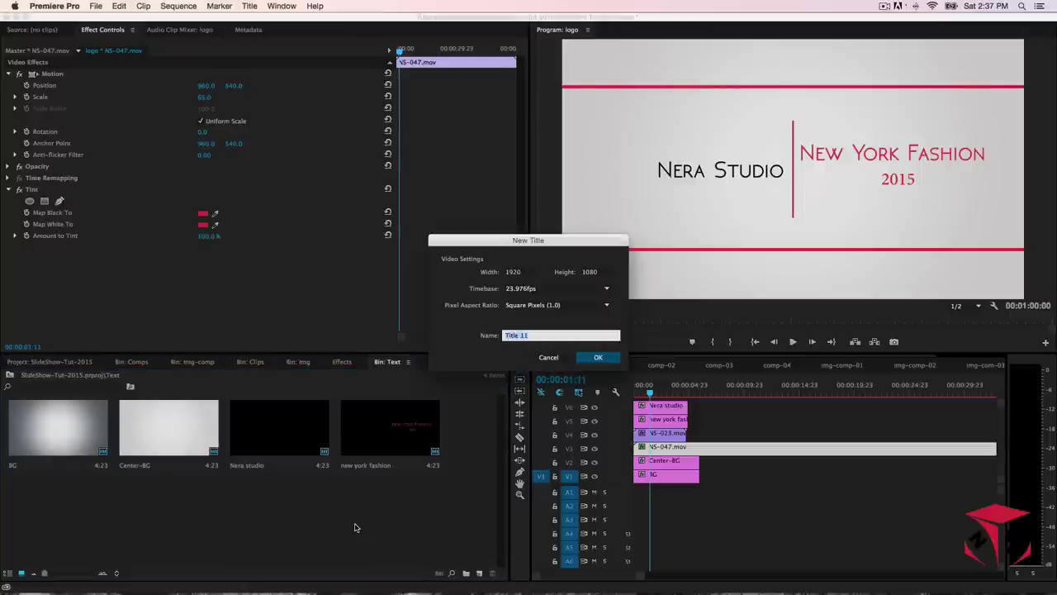
- Create a nera mask title, close it unused, and remove it from the Text bin
text(nera mask)
key(Return)
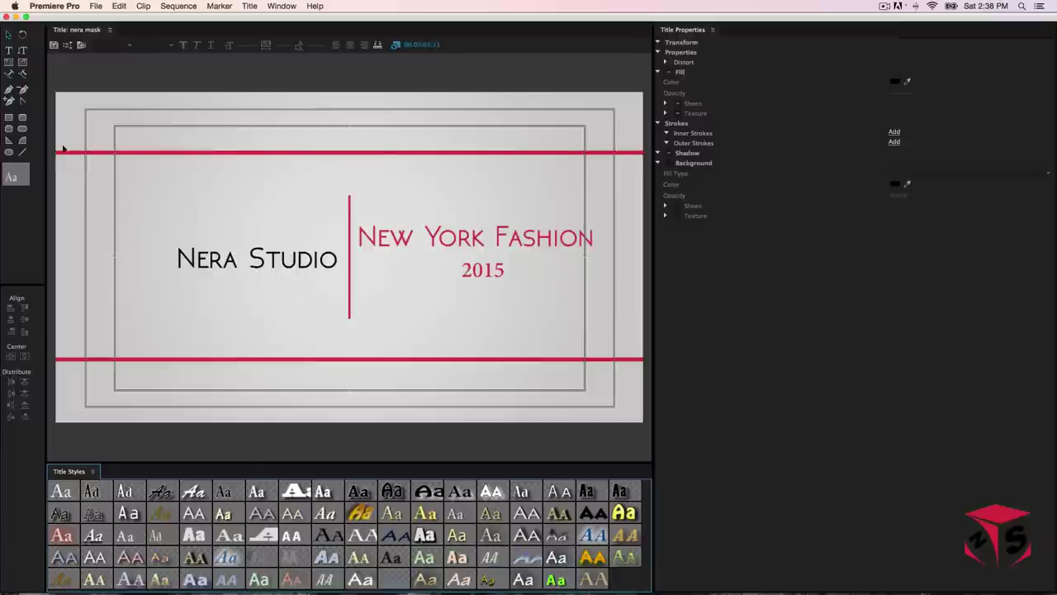
click(8, 117)
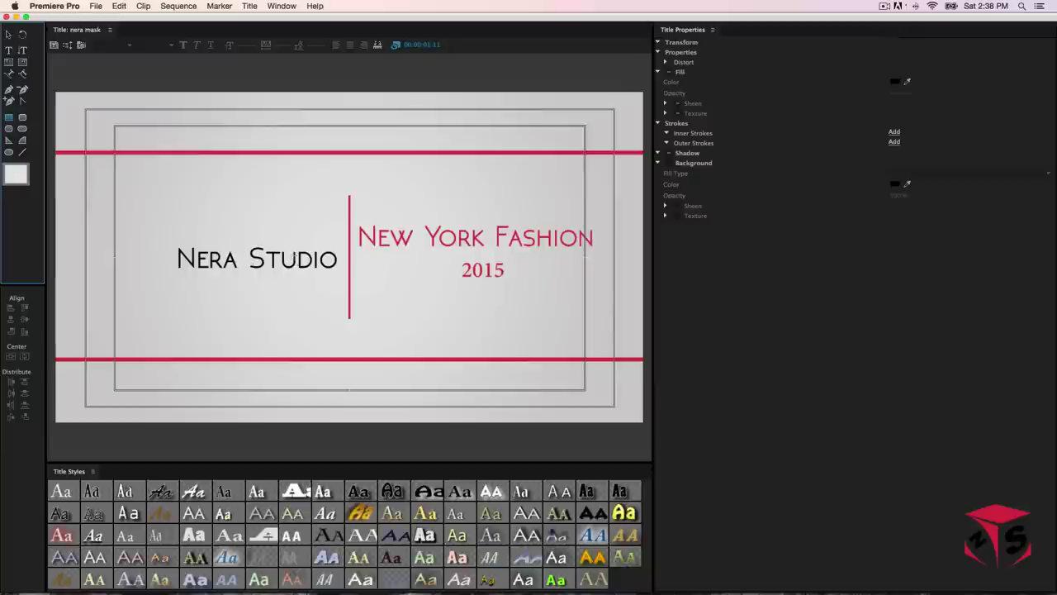
click(6, 16)
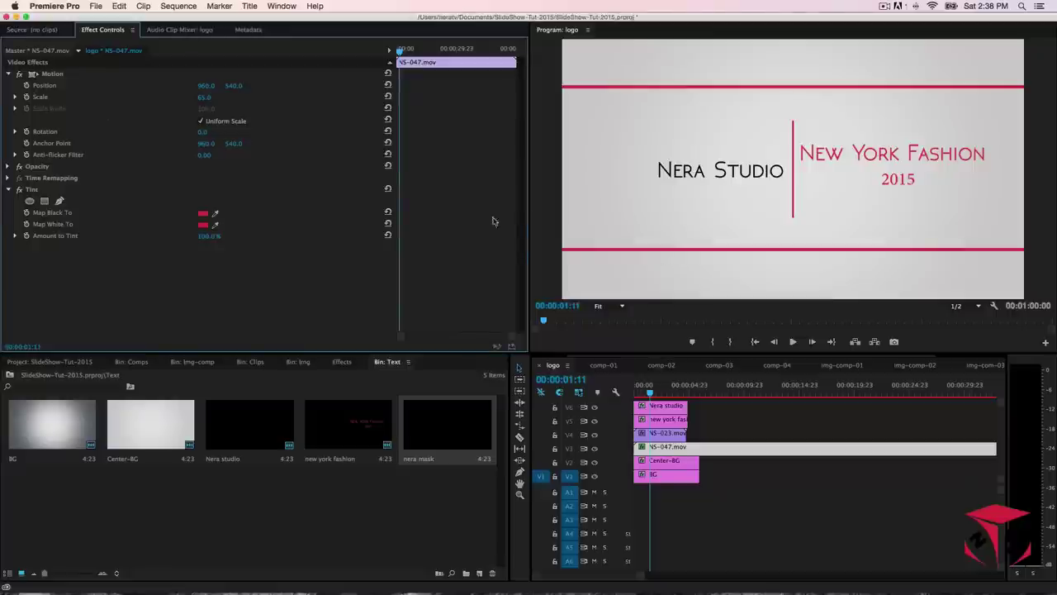
click(262, 440)
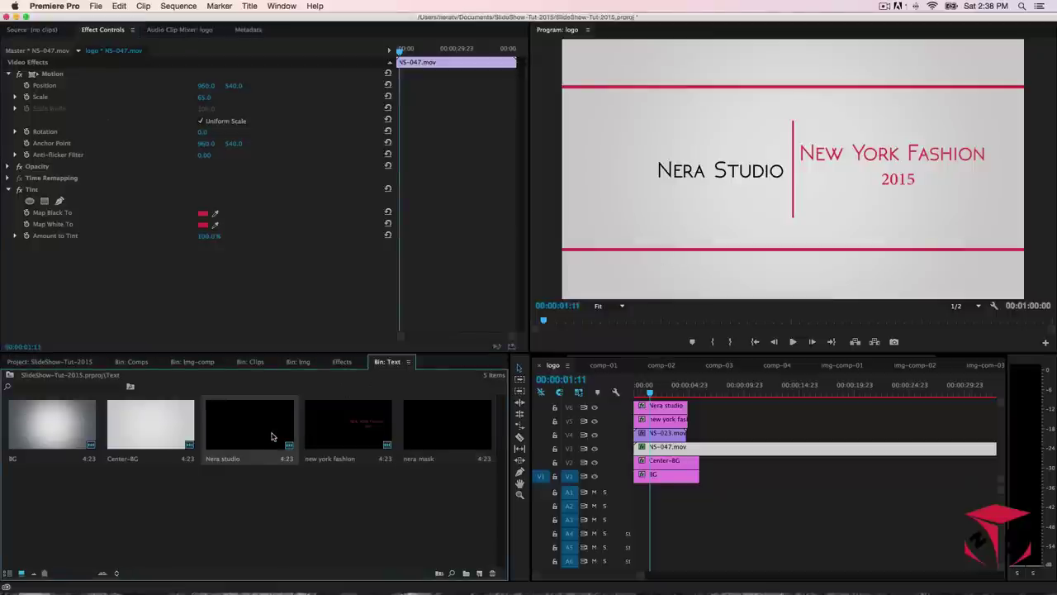
click(441, 446)
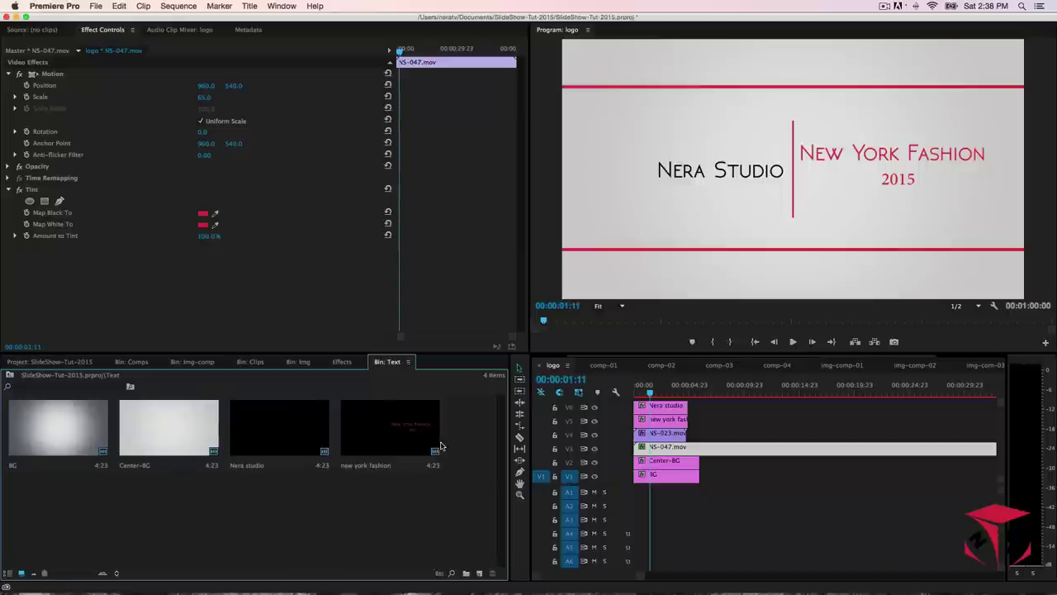
- Move the Nera Studio text slightly up and left in its title, then save
double_click(283, 428)
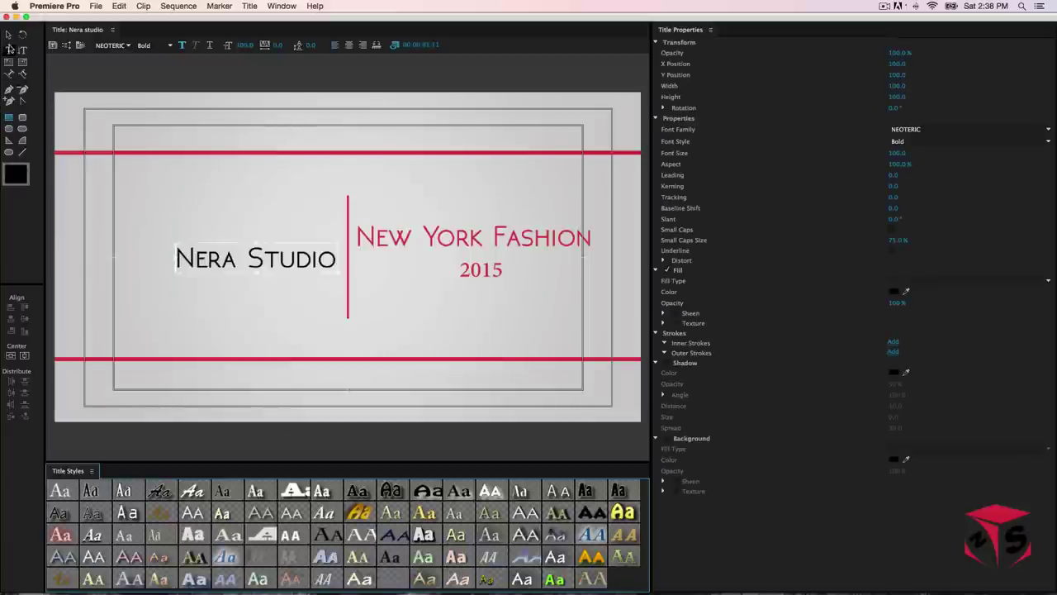
click(9, 35)
click(234, 250)
drag(249, 257, 242, 248)
key(super+s)
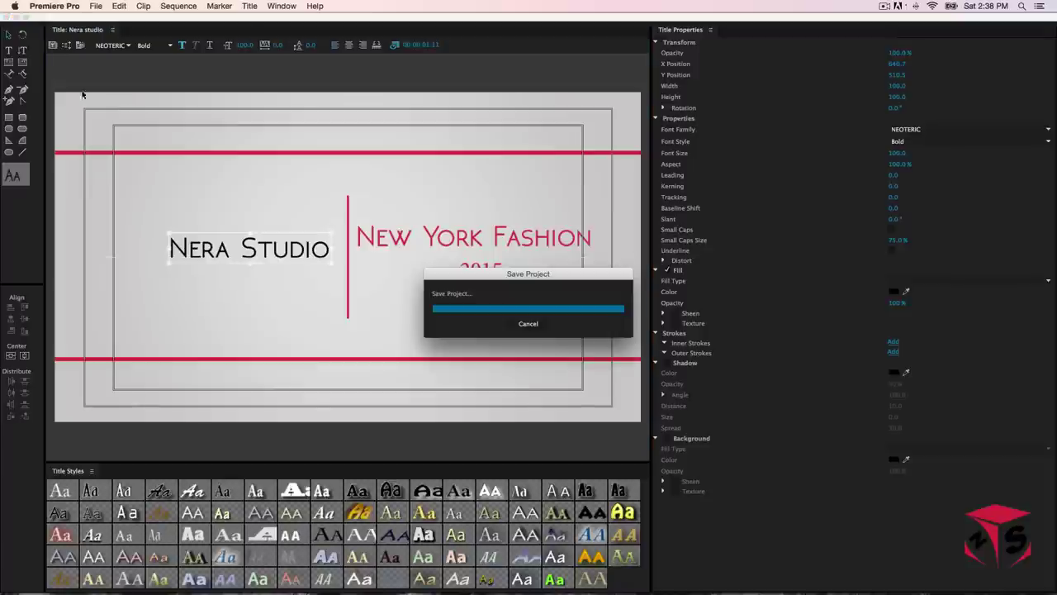
click(6, 18)
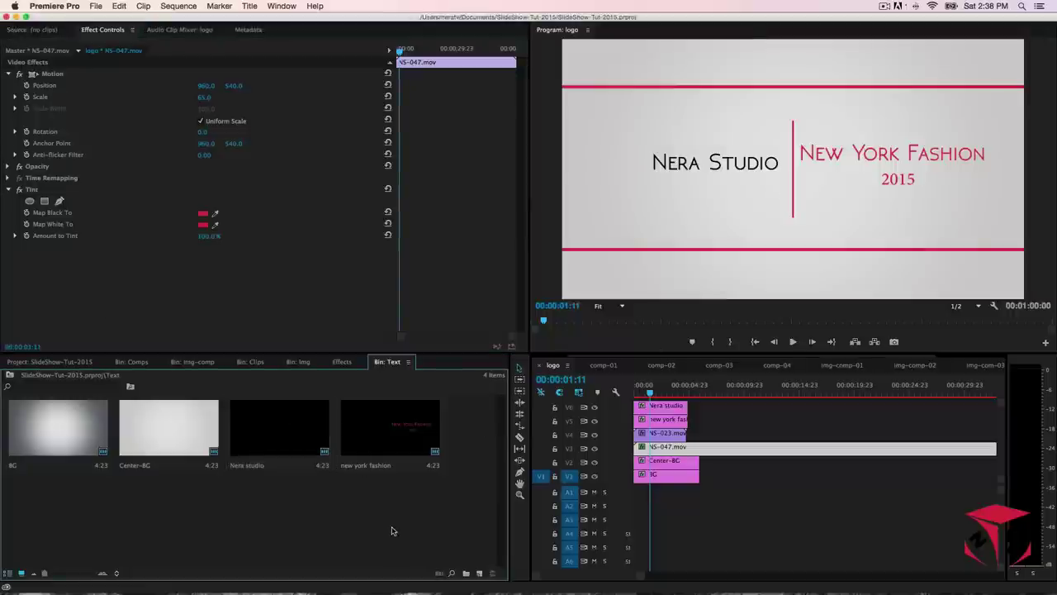
- Create a nera mask title with a rectangle drawn over the Nera Studio text
key(super+t)
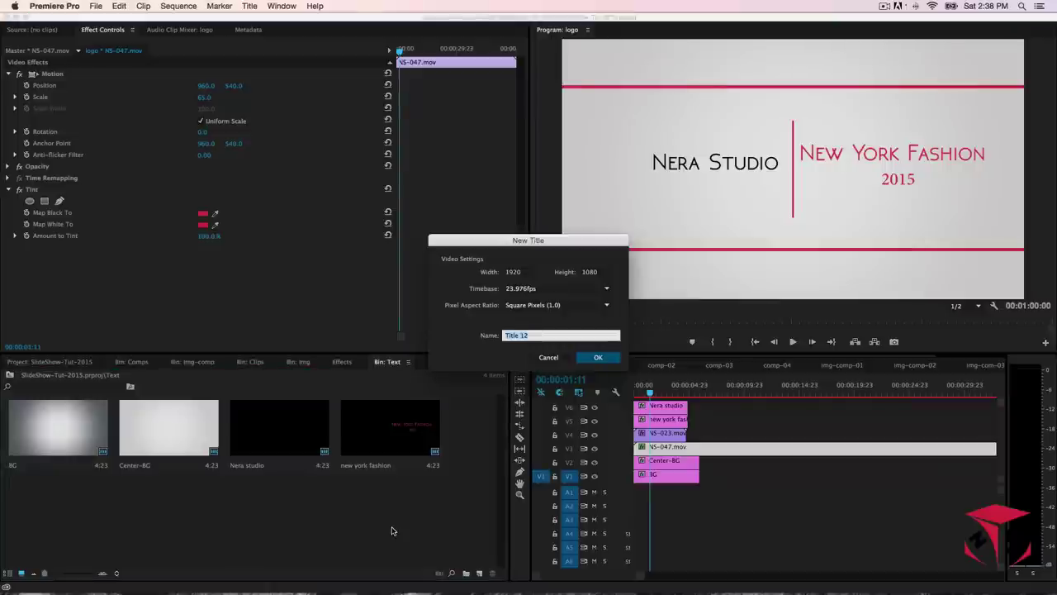
text(nera mask)
key(Return)
click(8, 120)
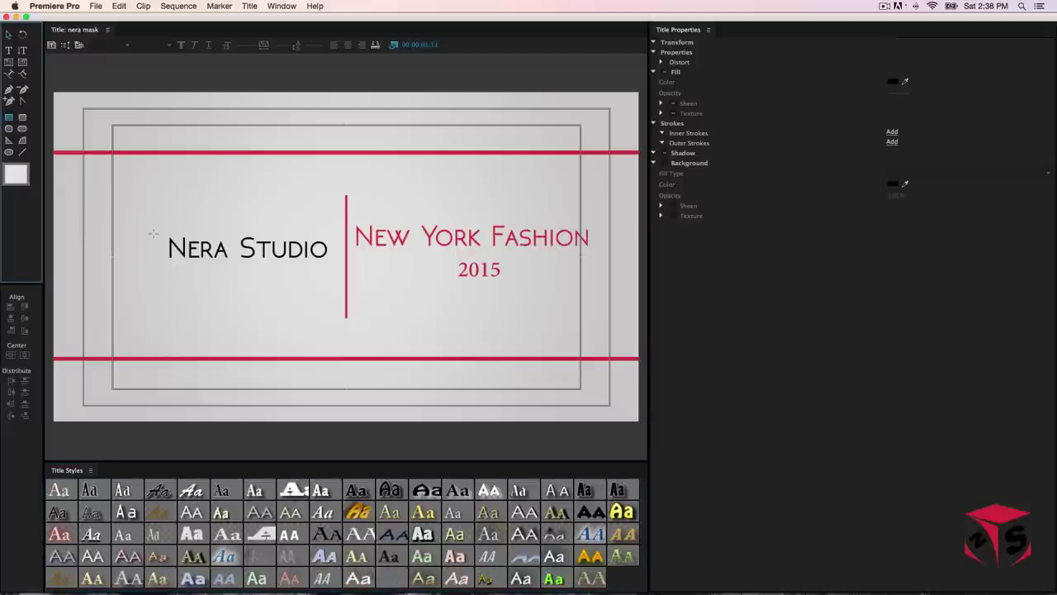
drag(150, 231, 330, 270)
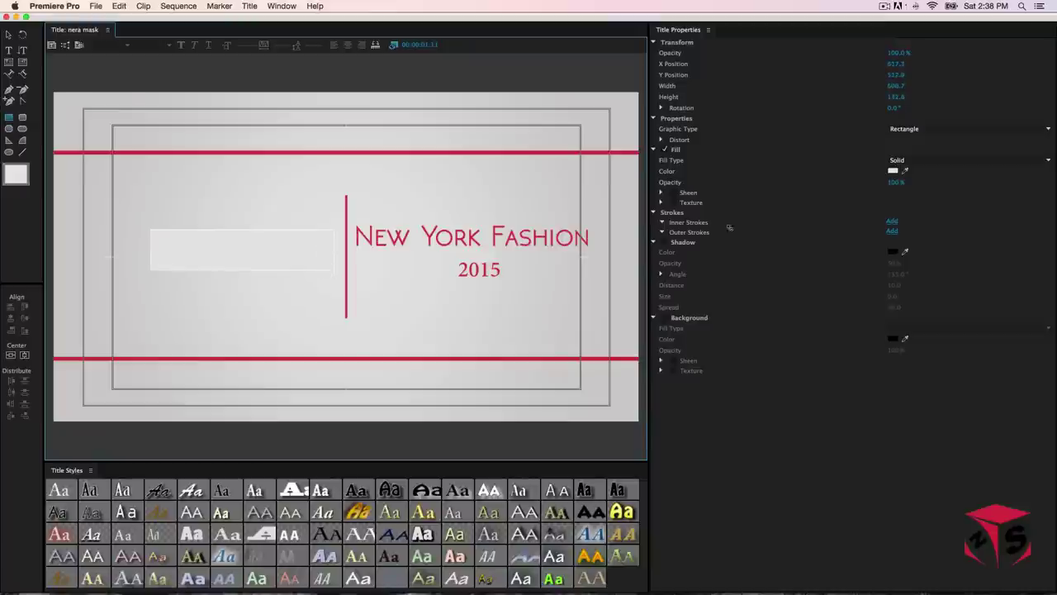
- Fill the rectangle green 12913E and save the project
click(893, 170)
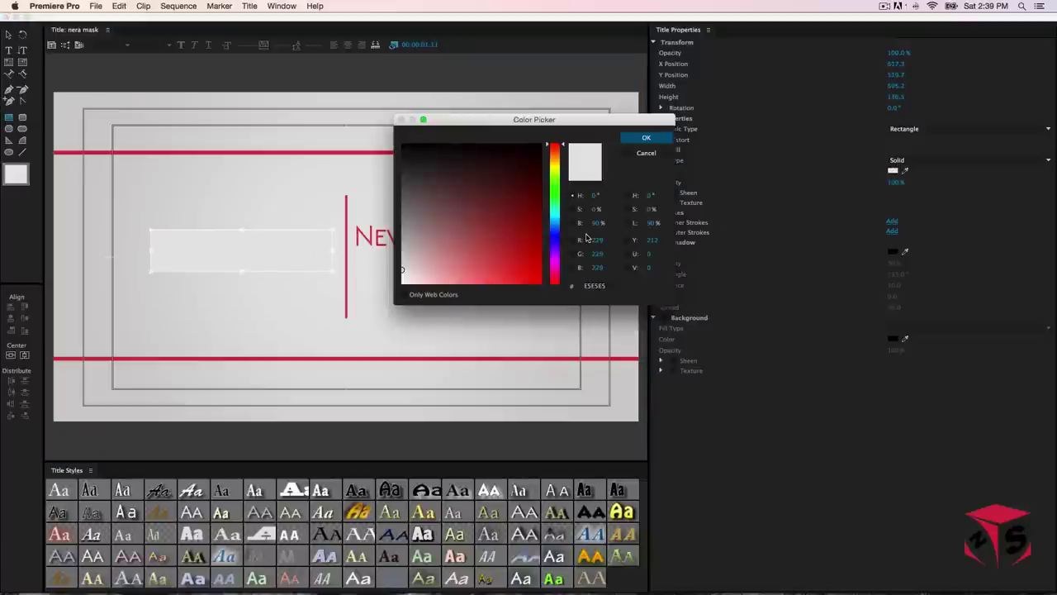
drag(556, 219, 556, 199)
click(524, 223)
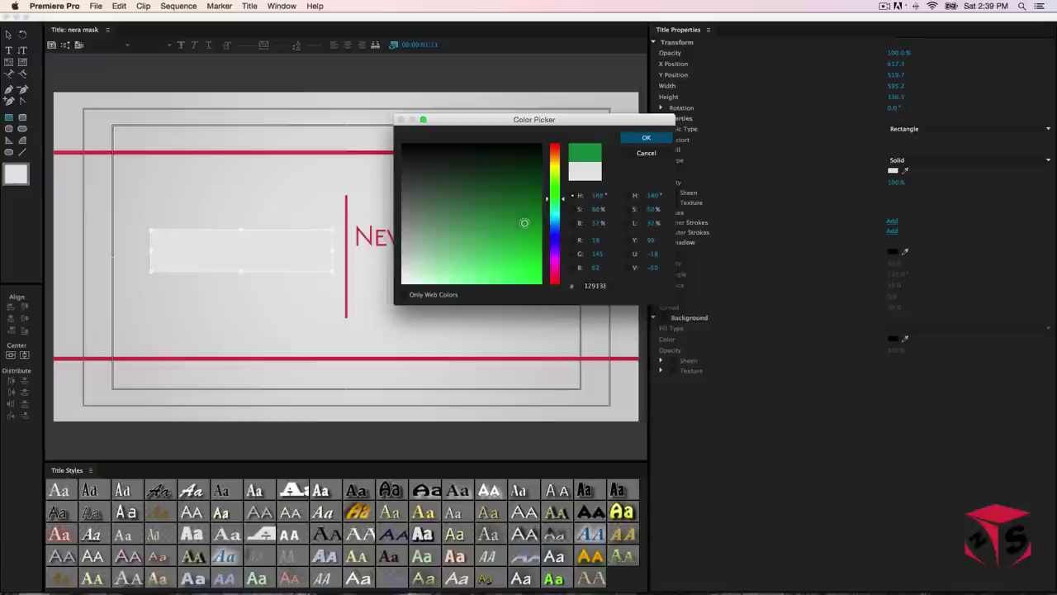
click(646, 137)
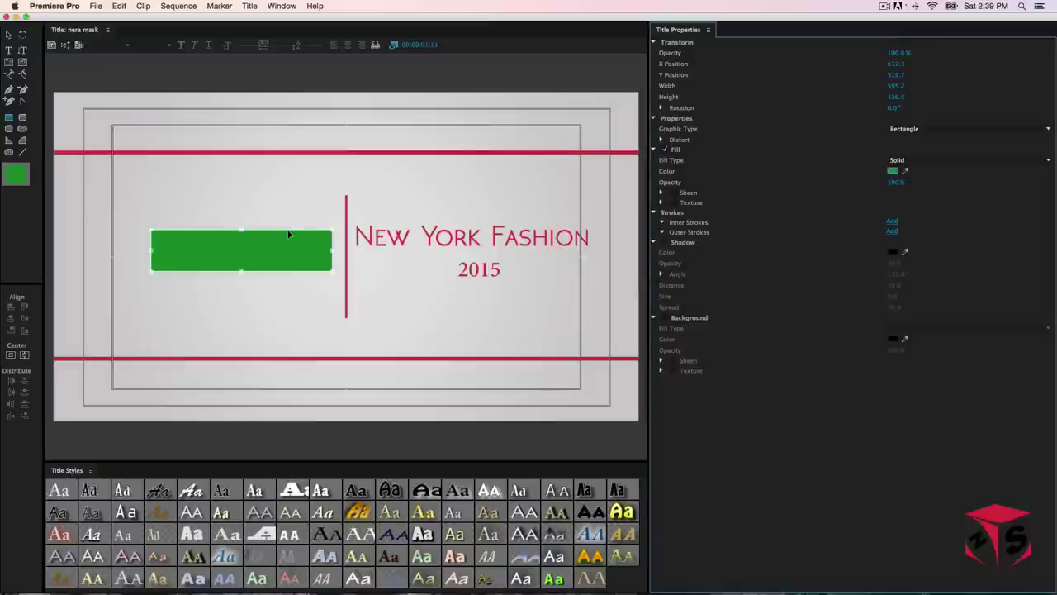
key(super+s)
click(6, 16)
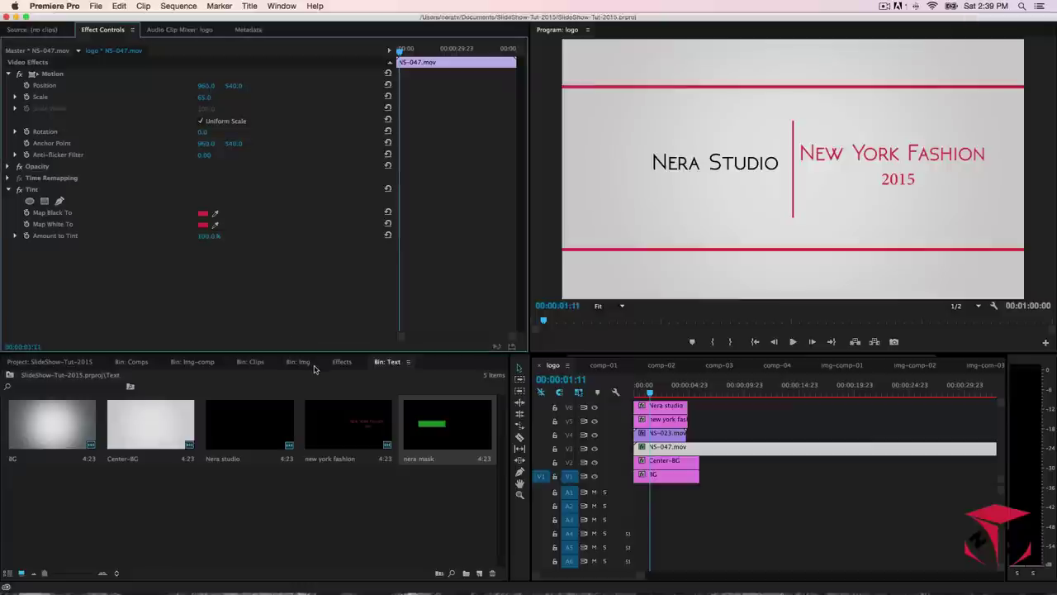
- Create a new title named 'new york mask'
click(379, 498)
key(super+n)
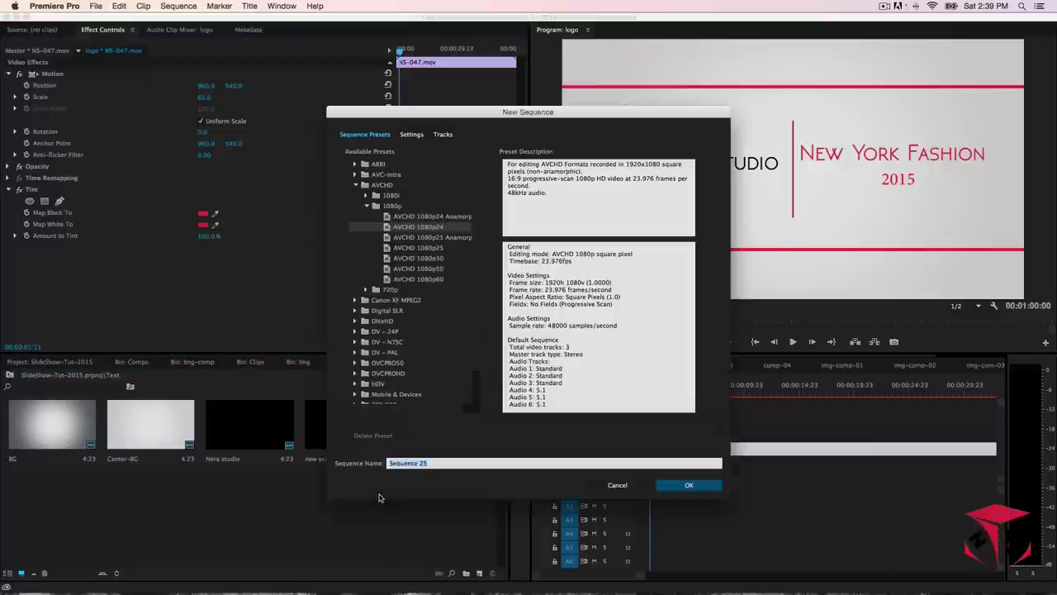
click(616, 485)
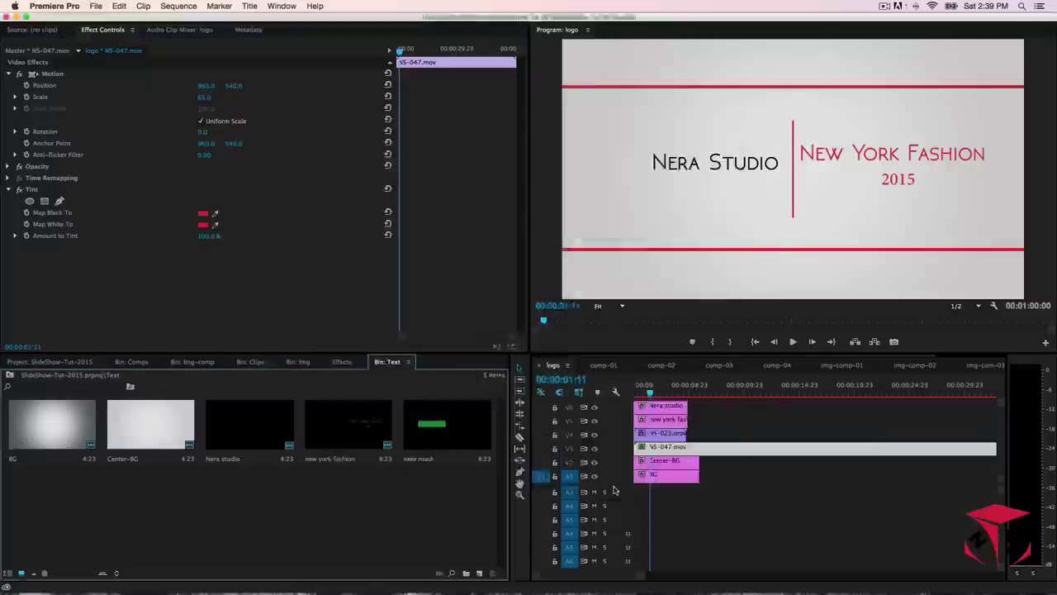
key(super+t)
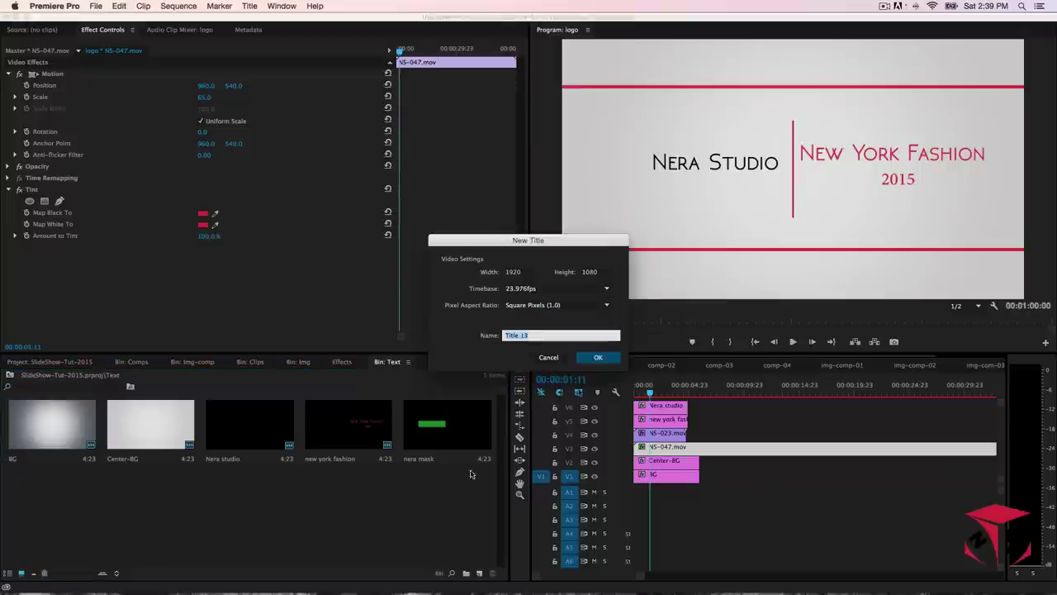
text(new york mask)
key(Return)
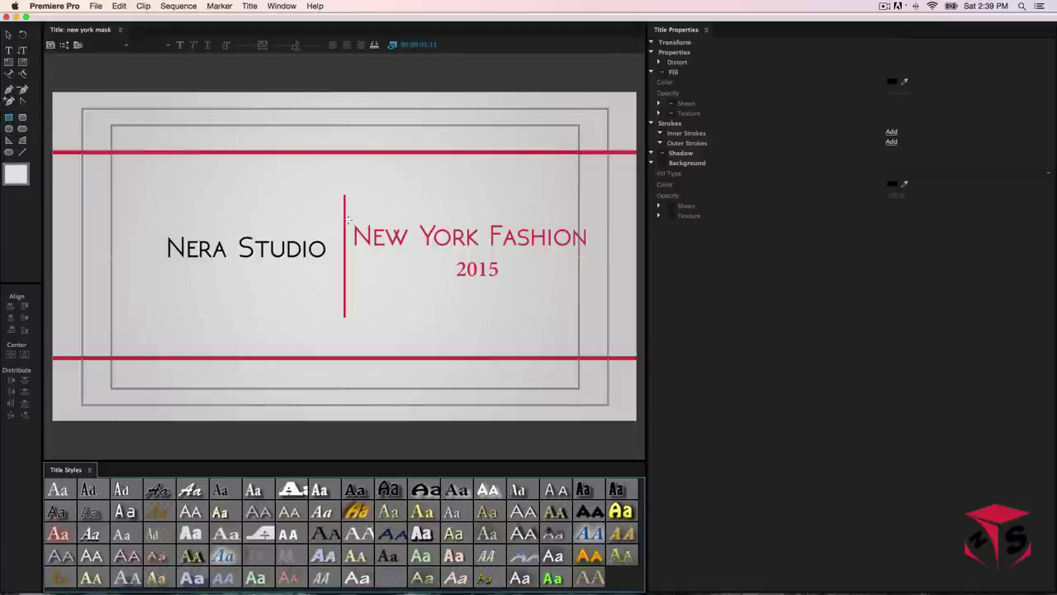
- Draw a dark blue rectangle over the New York Fashion text and save
drag(355, 220, 590, 290)
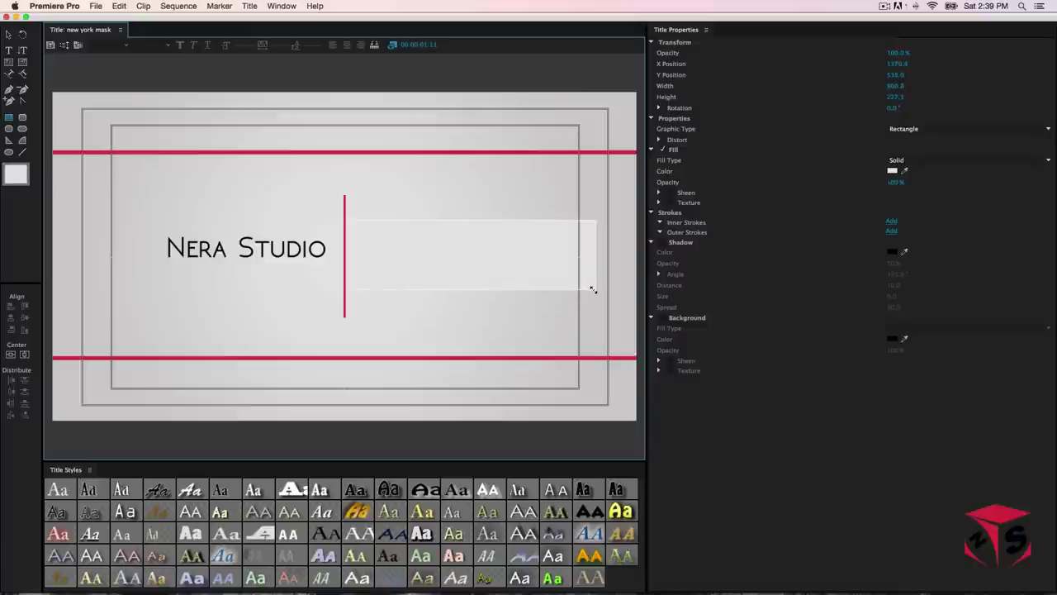
click(893, 171)
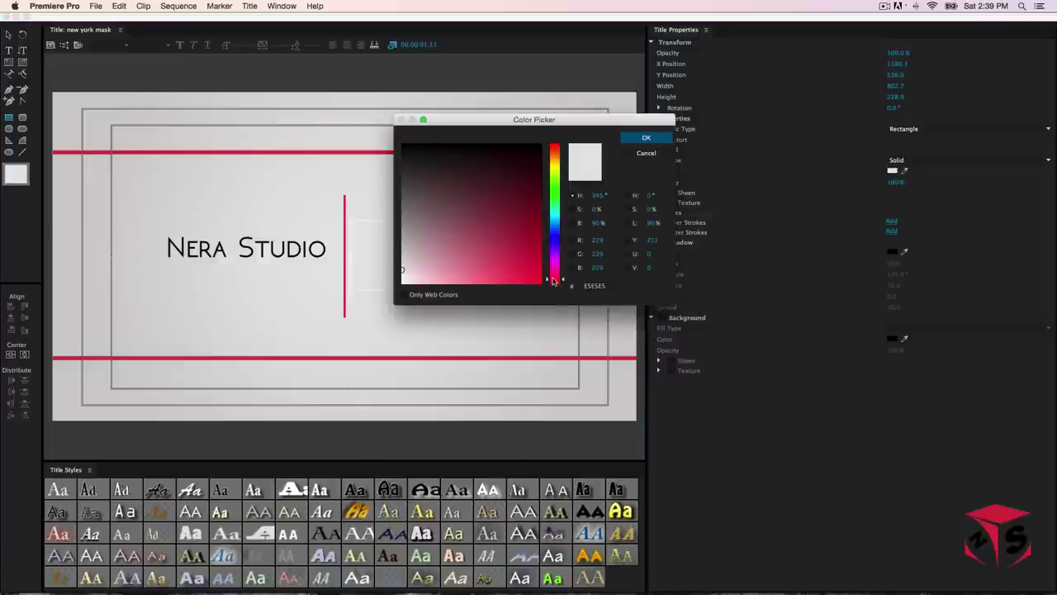
click(557, 232)
click(538, 221)
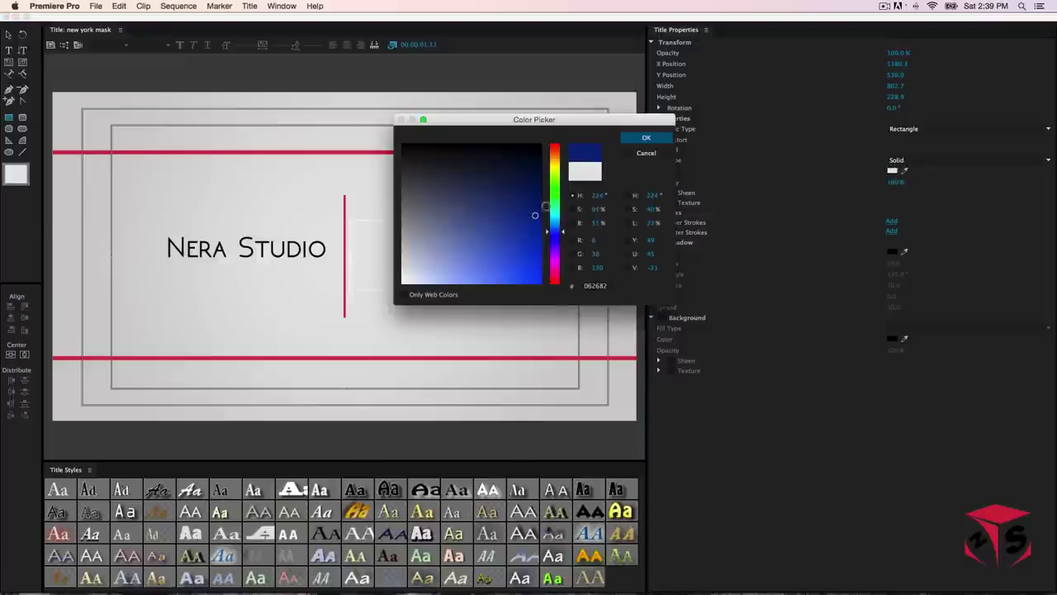
click(631, 138)
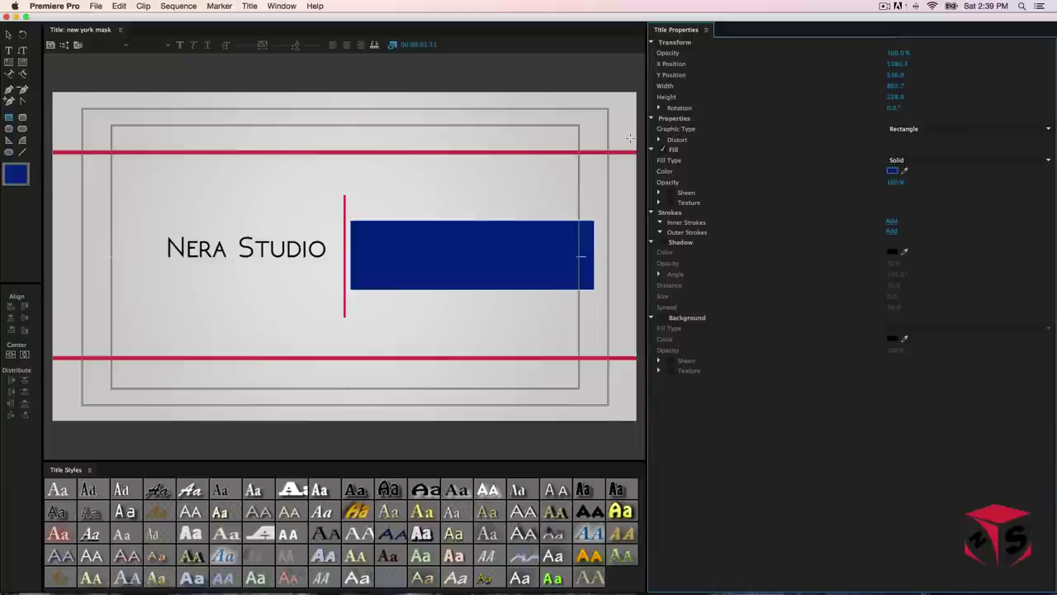
key(super+s)
click(7, 16)
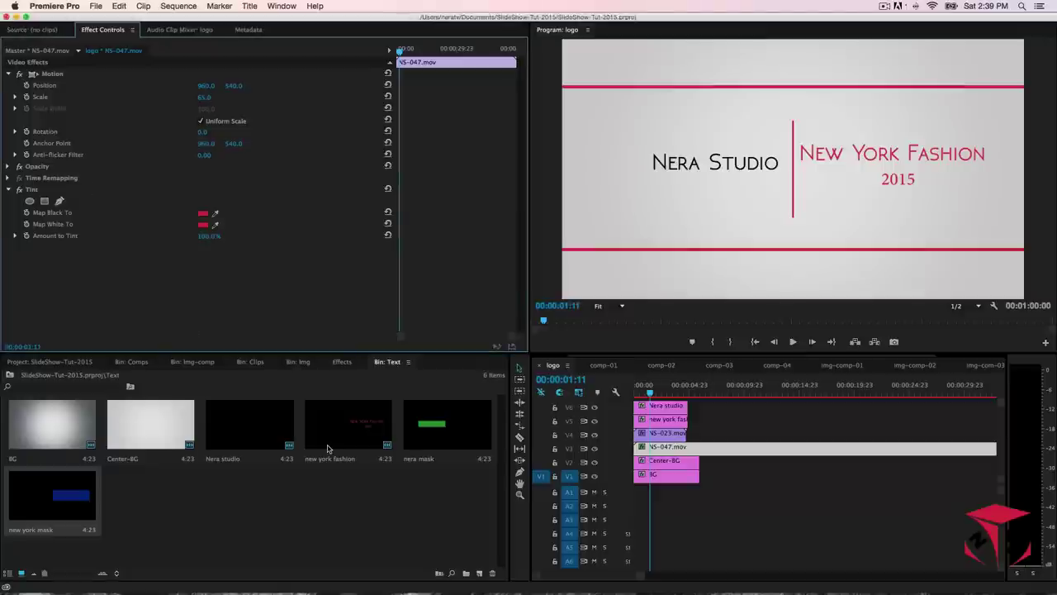
- Delete the Nera studio and new york fashion clips from V5/V6, then select NS-023.mov at 00:00:05:23
drag(707, 436, 677, 411)
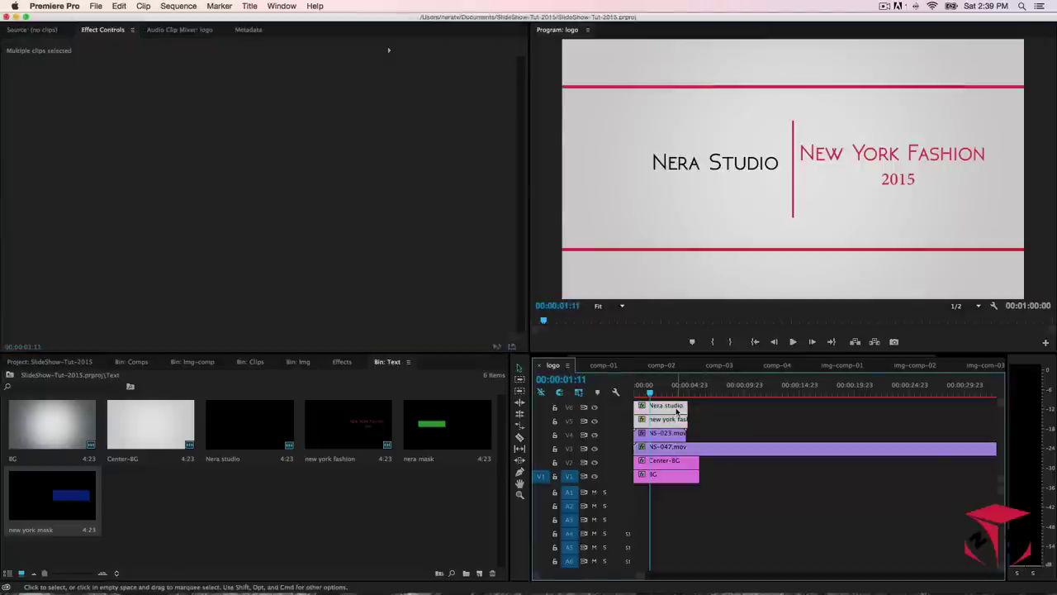
key(Delete)
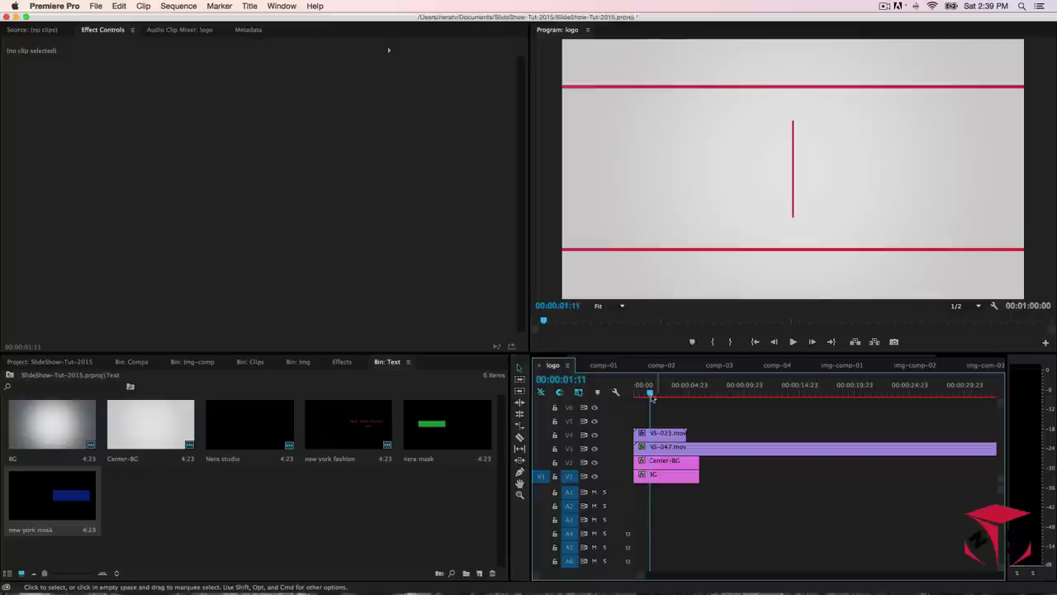
drag(650, 392, 699, 390)
click(674, 436)
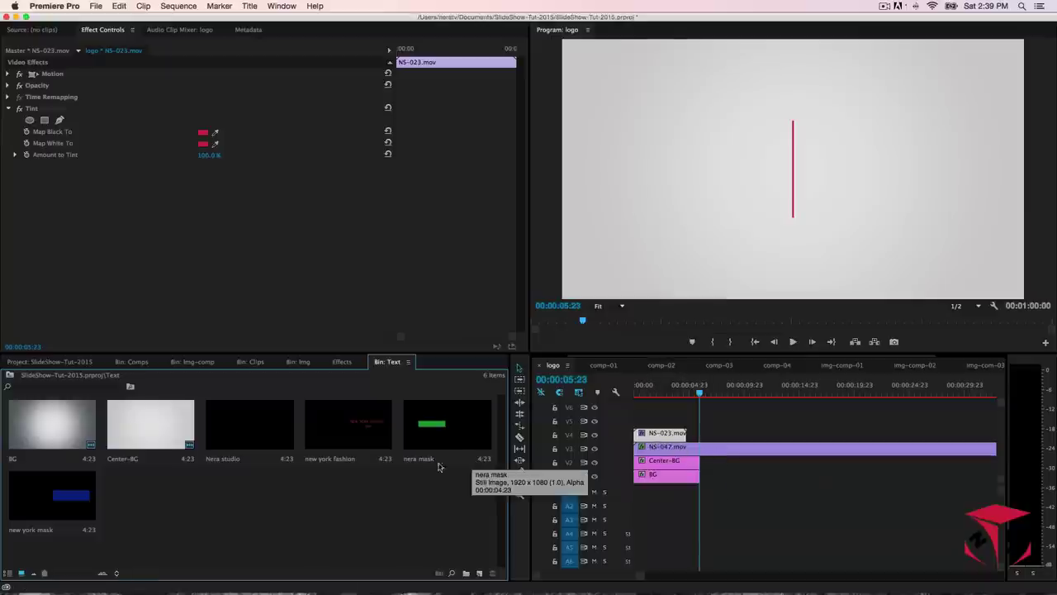
- Create a new sequence from the new york fashion title clip
right_click(358, 432)
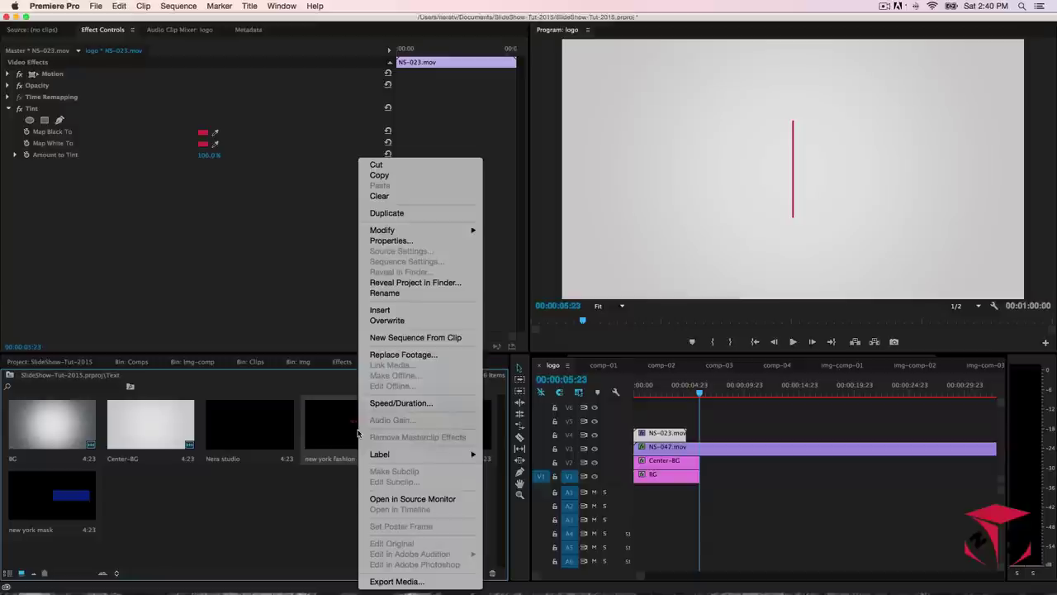
click(416, 338)
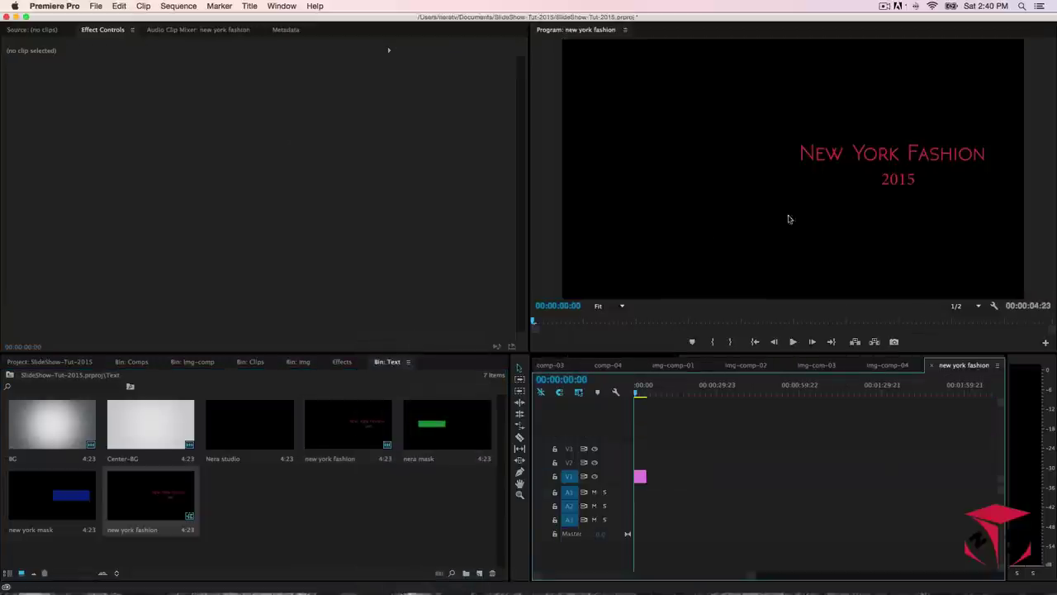
click(880, 170)
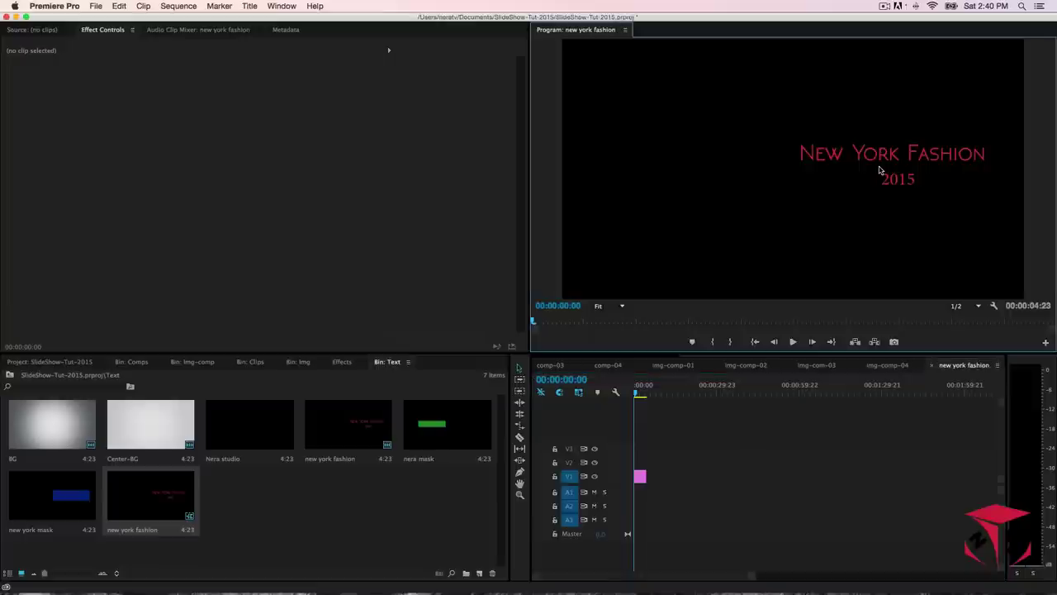
- Trim the title clip's end out to the 6-second mark (timecode 600)
click(615, 469)
click(565, 379)
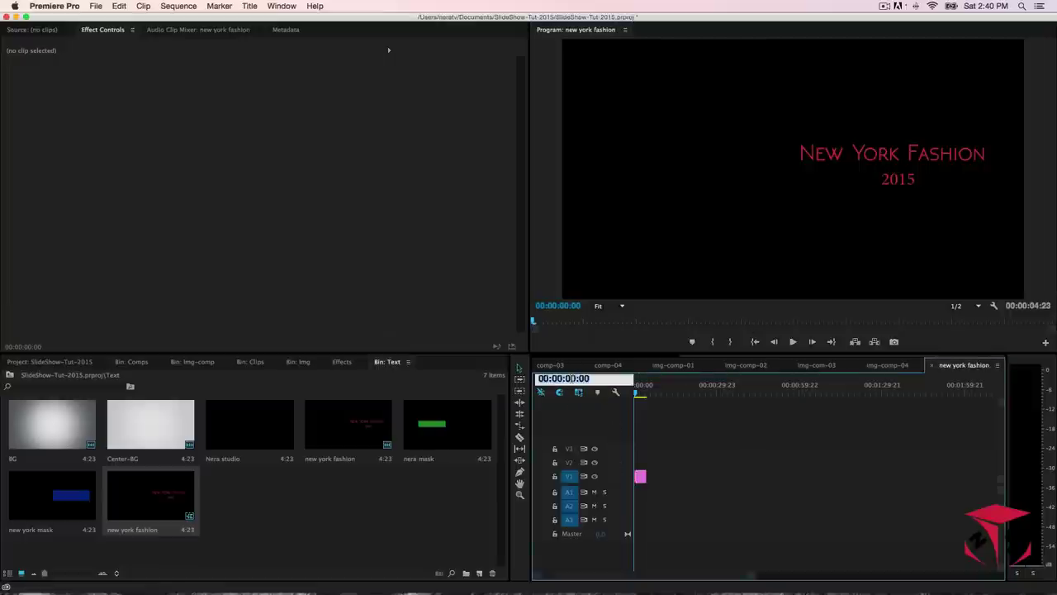
text(600)
key(Return)
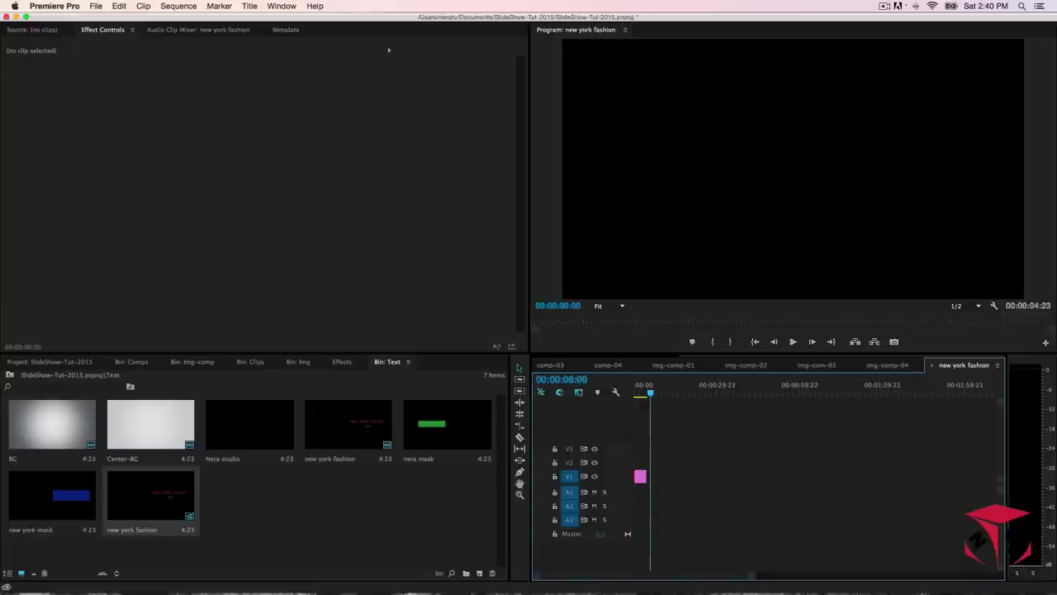
key(=)
key(=)
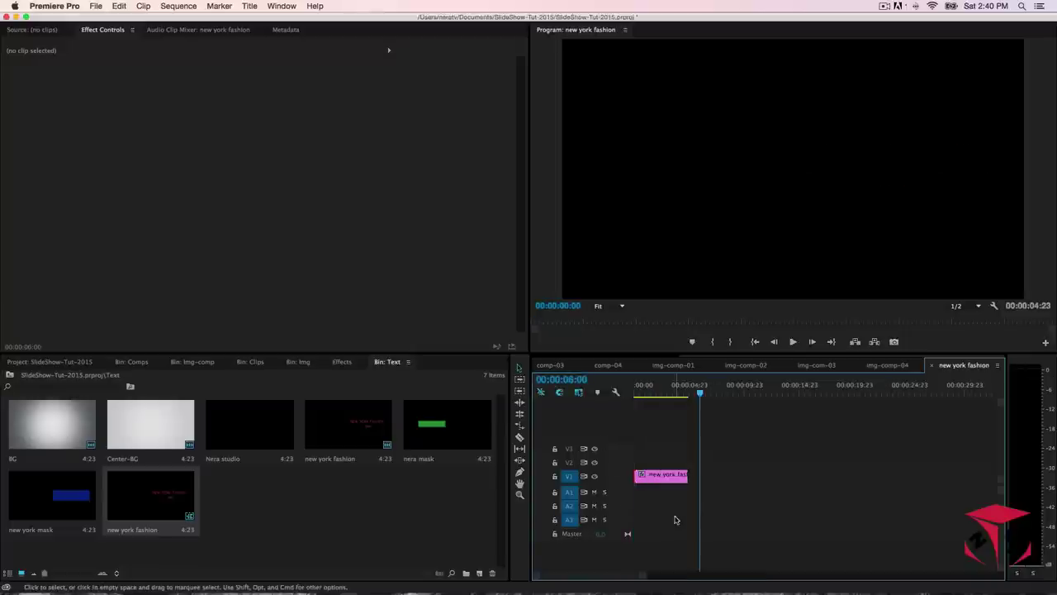
drag(685, 476, 699, 477)
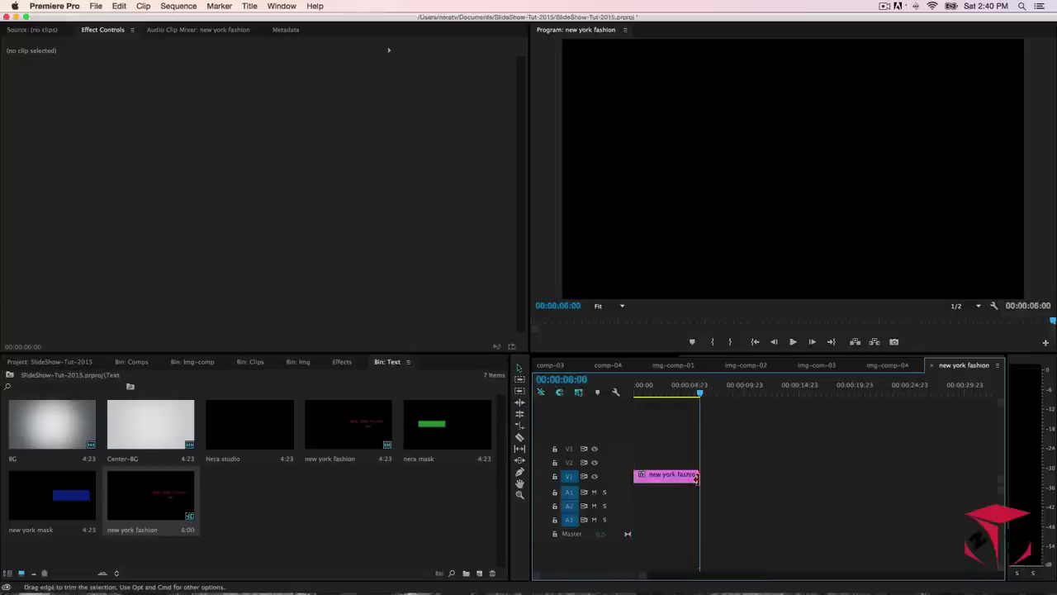
drag(702, 394, 613, 389)
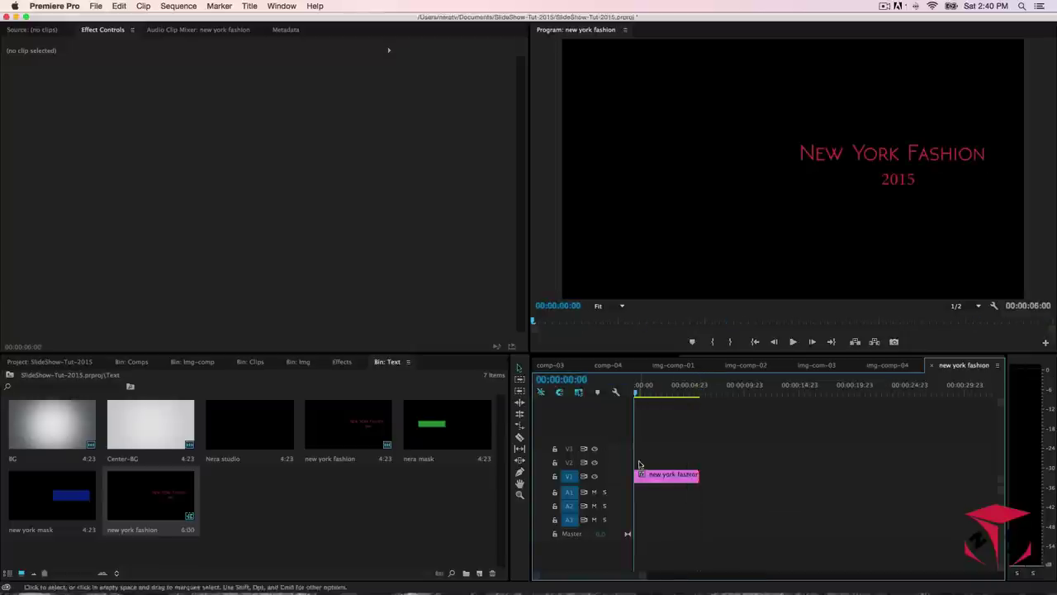
click(642, 474)
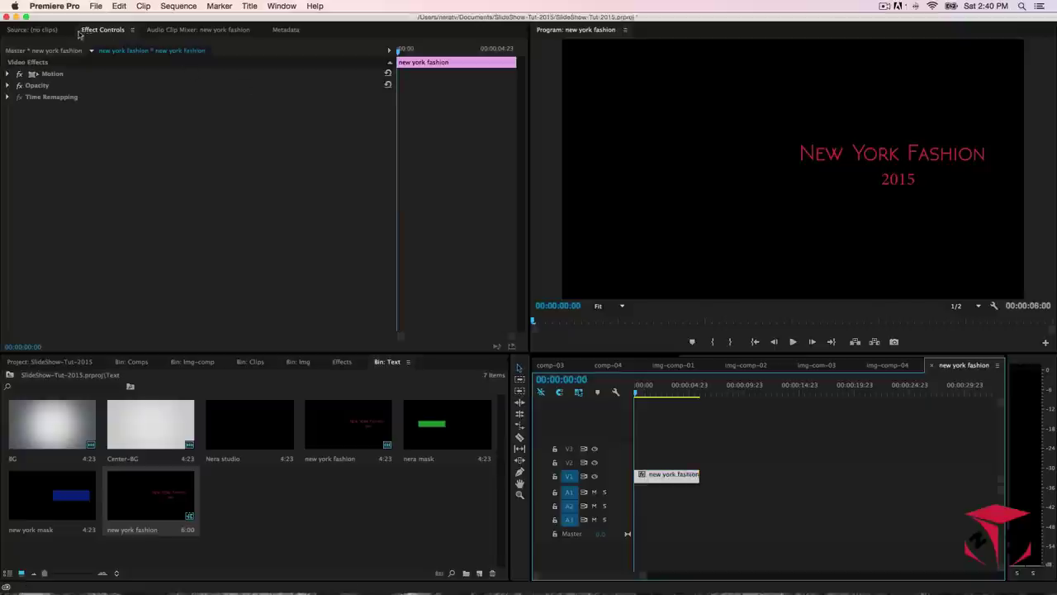
- Add a Position keyframe at 0:00 with the title moved off left to X 62
click(43, 74)
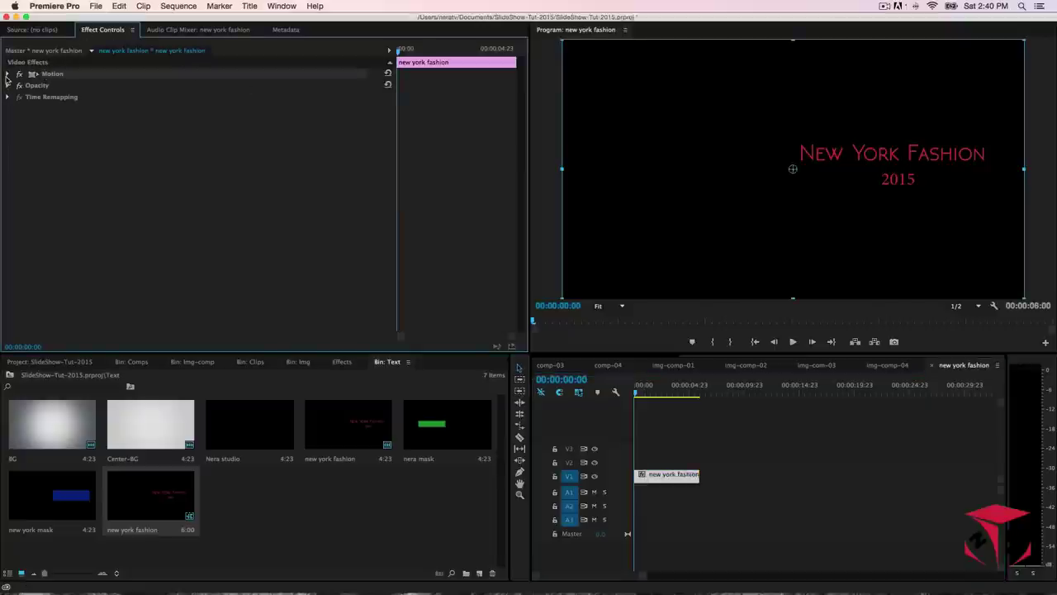
click(7, 74)
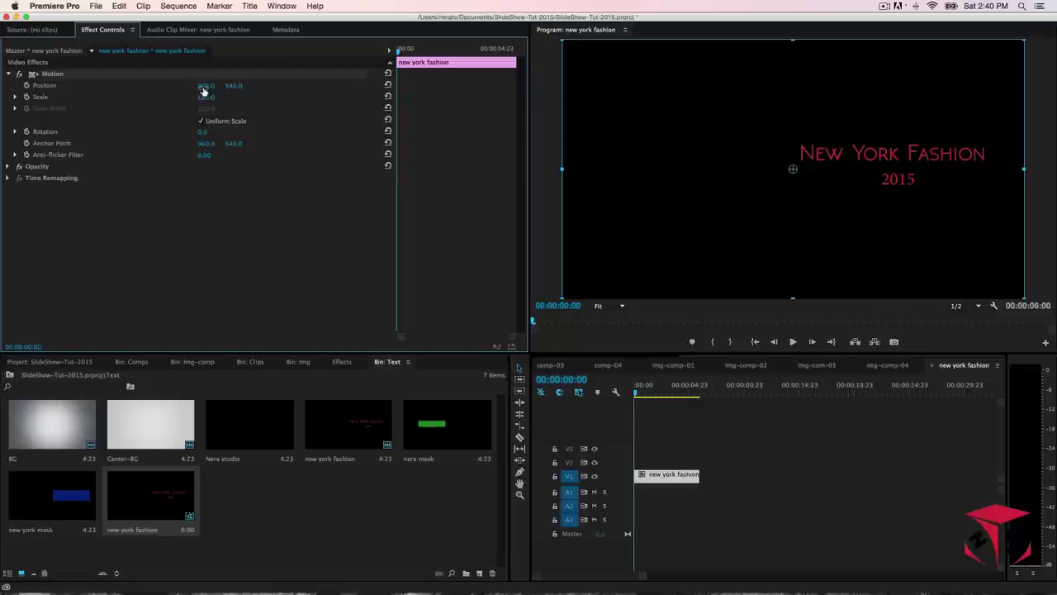
click(26, 86)
drag(206, 86, 124, 86)
- At 1:00 set Position X to 960, preview the slide, and return to the logo sequence
click(564, 379)
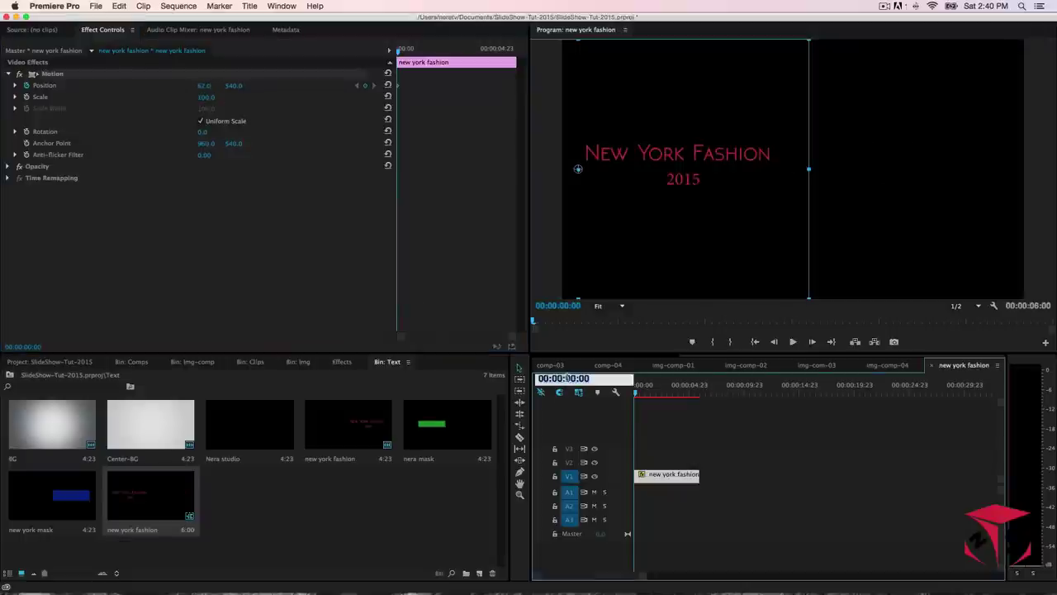
text(100)
key(Return)
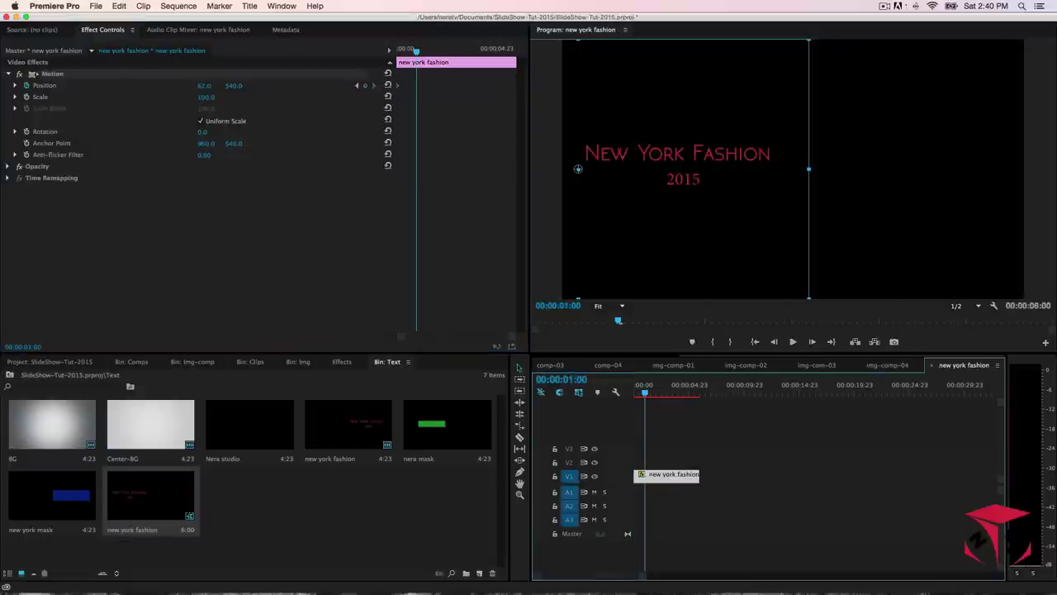
click(206, 85)
text(9)
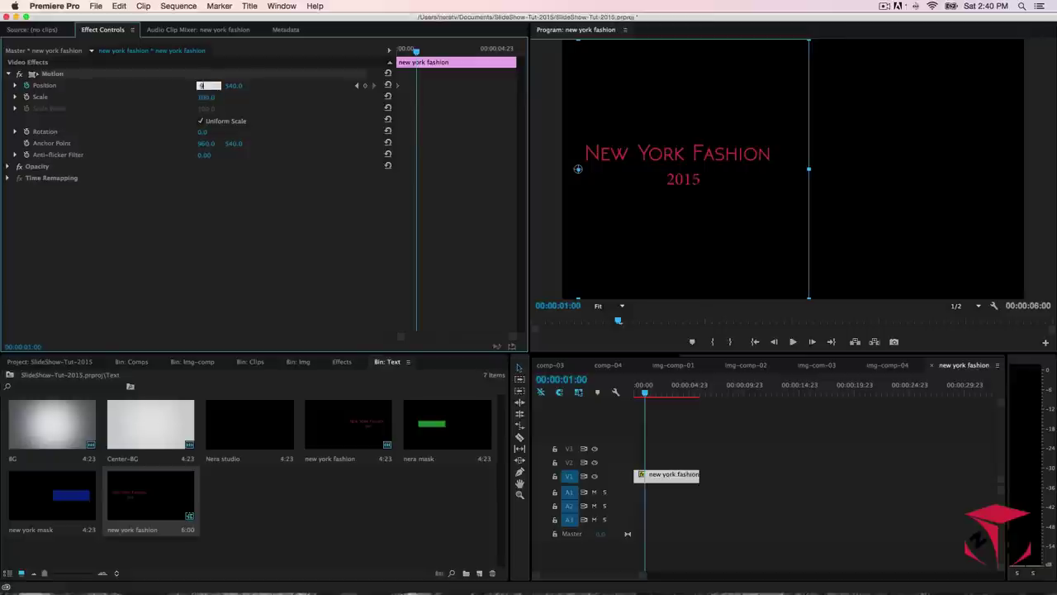
text(60)
key(Return)
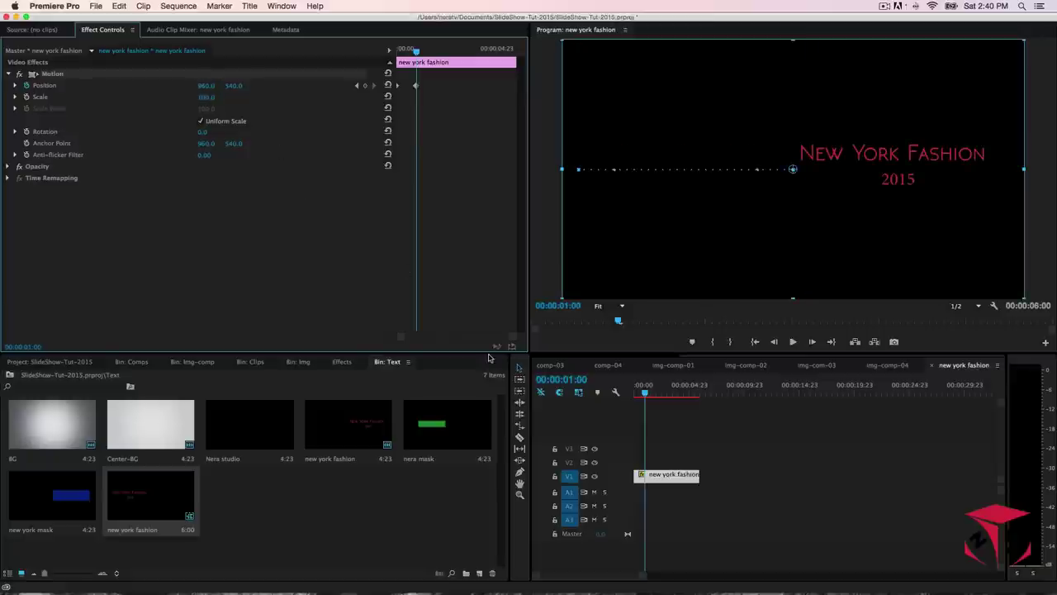
drag(642, 392, 645, 391)
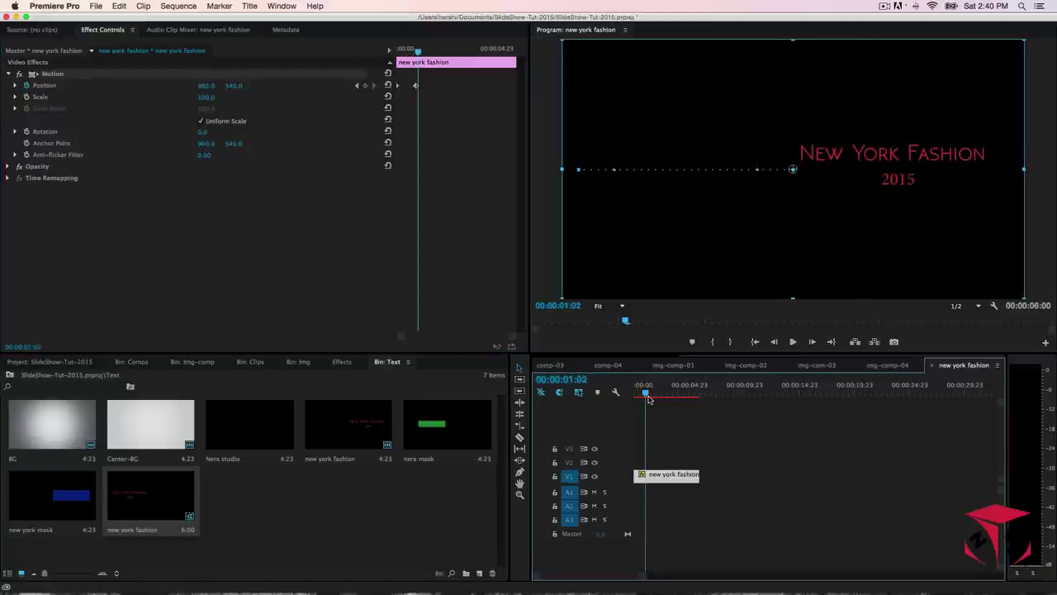
click(931, 366)
click(895, 369)
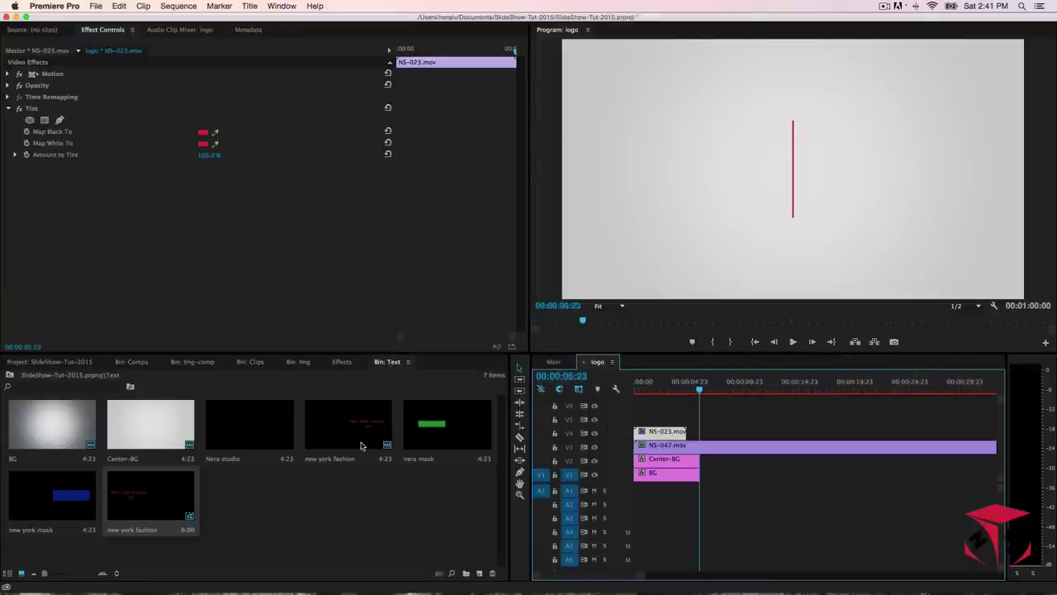
- Create a Nera studio sequence from the title clip and lengthen it to 6 seconds
click(239, 439)
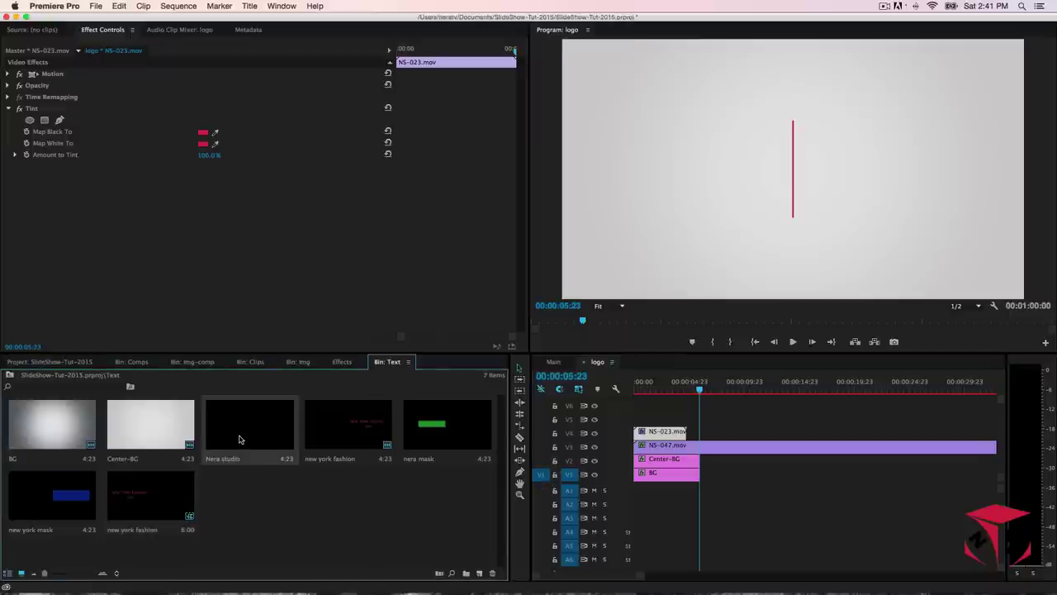
right_click(239, 439)
click(297, 338)
click(576, 375)
text(5:)
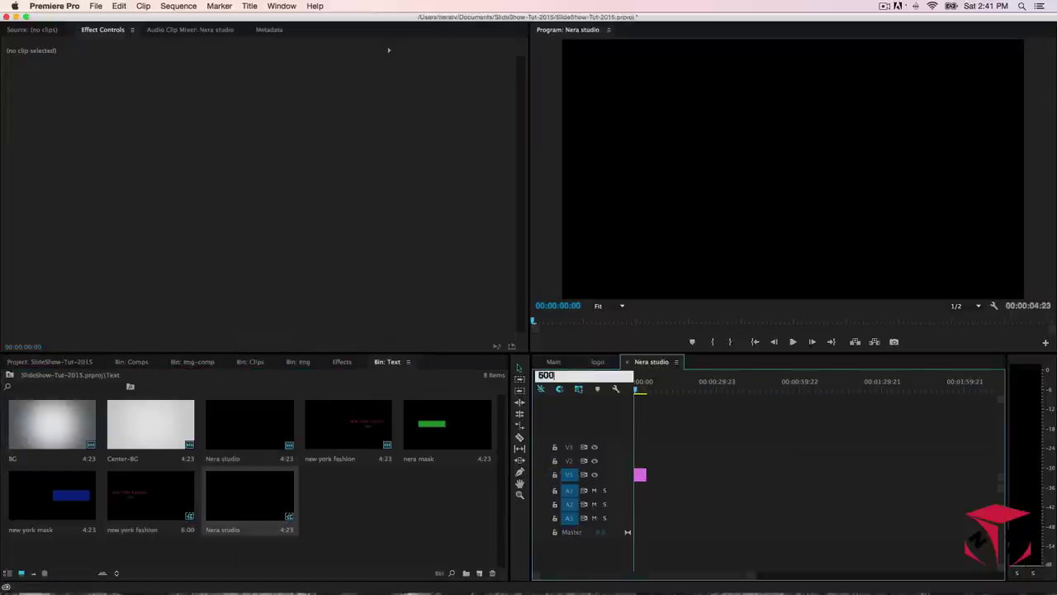
text(00)
key(Return)
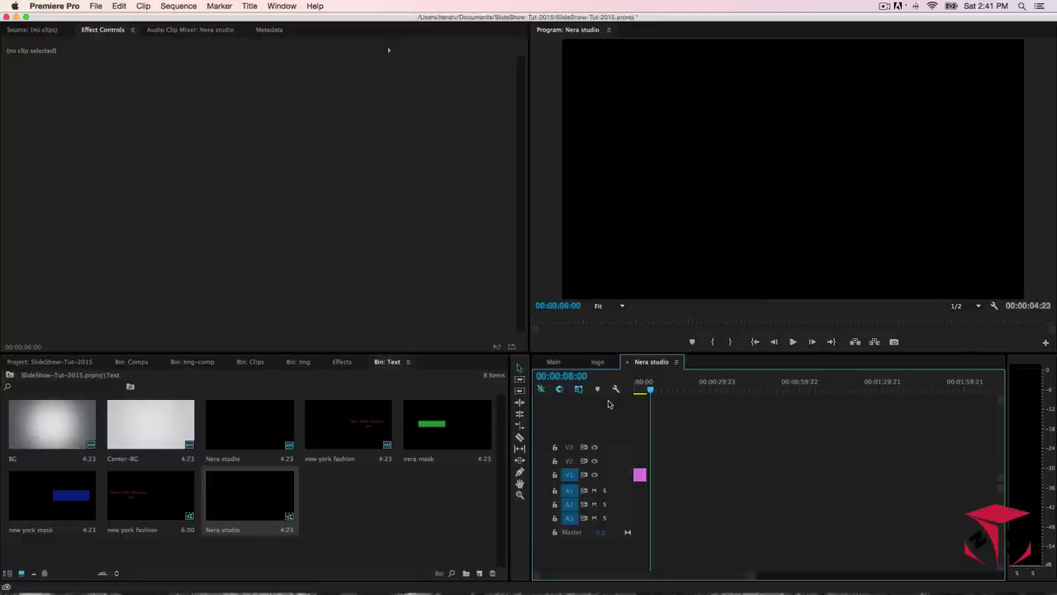
key(=)
key(=)
key(=)
key(=)
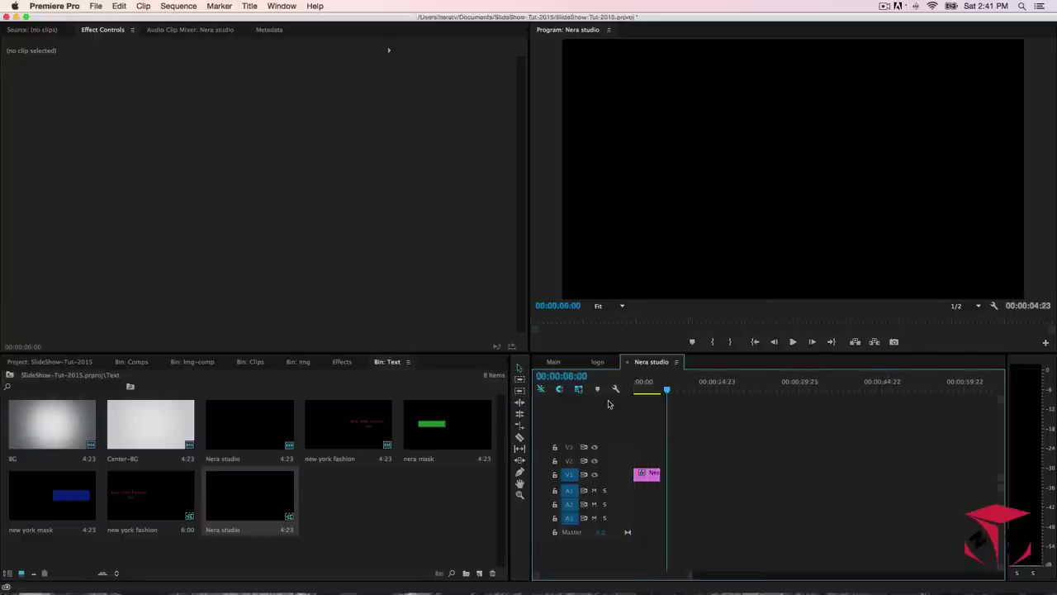
drag(767, 478, 815, 489)
drag(815, 389, 636, 390)
- Move the Nera studio title up to V2, place Center-BG on V1, and expand Motion
click(673, 480)
drag(673, 480, 672, 466)
click(183, 409)
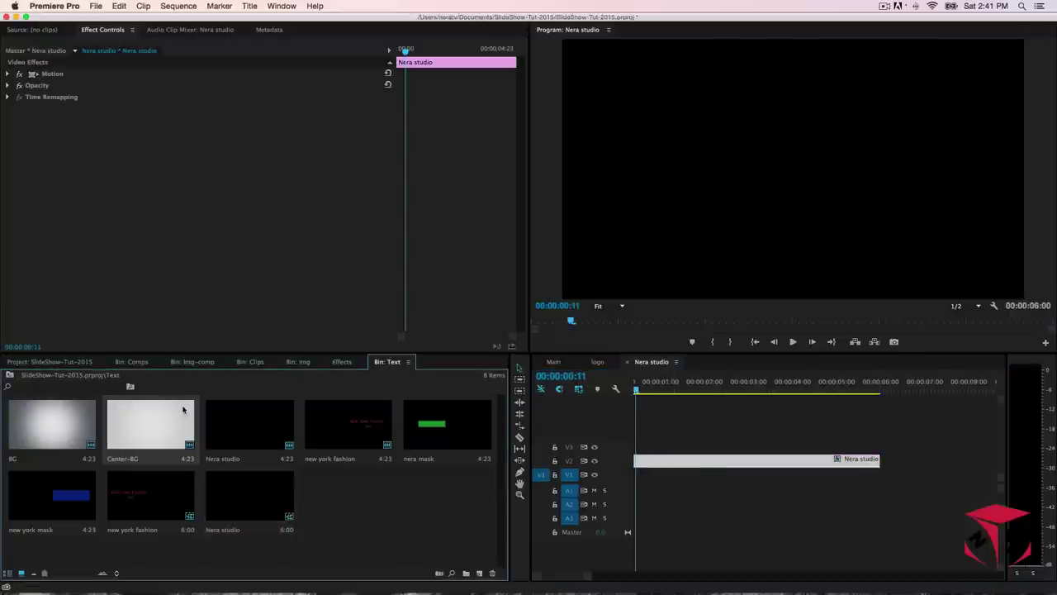
drag(650, 488, 642, 476)
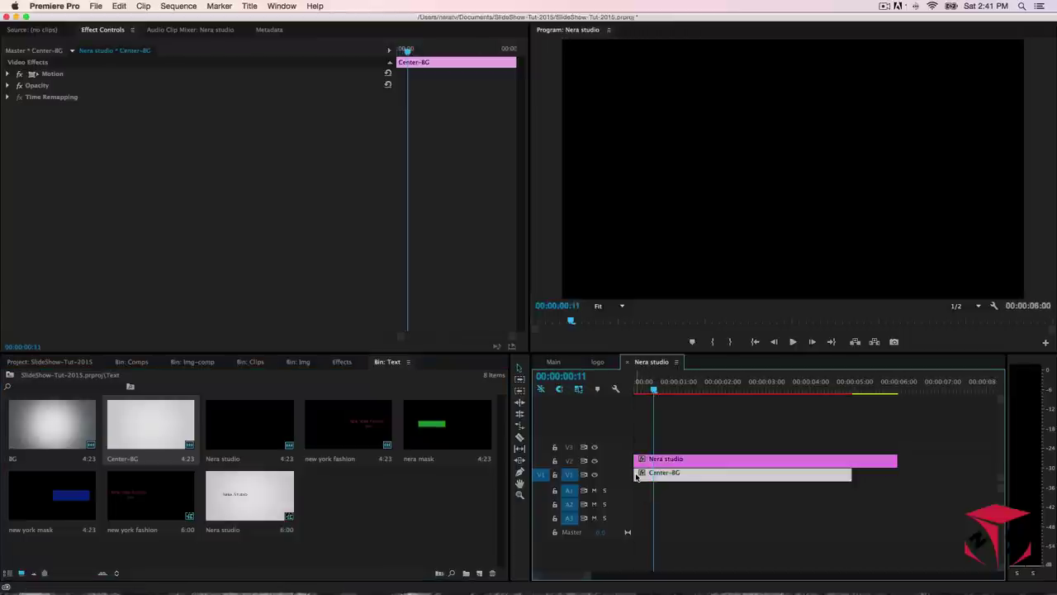
click(644, 474)
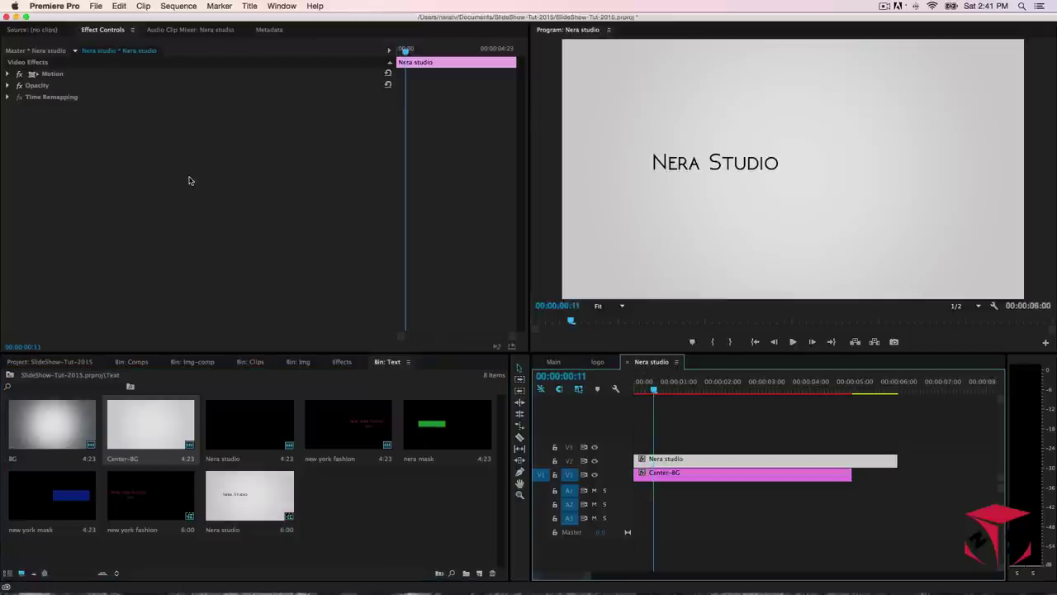
click(9, 73)
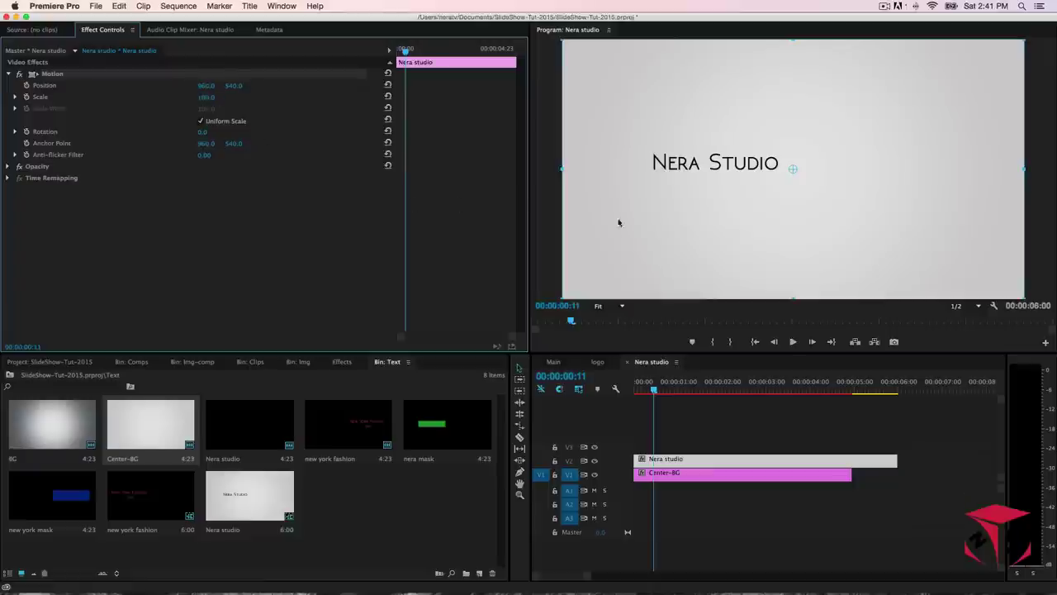
- Add a Position keyframe at 0:00 with the title moved off right to X 1715
click(658, 389)
key(Home)
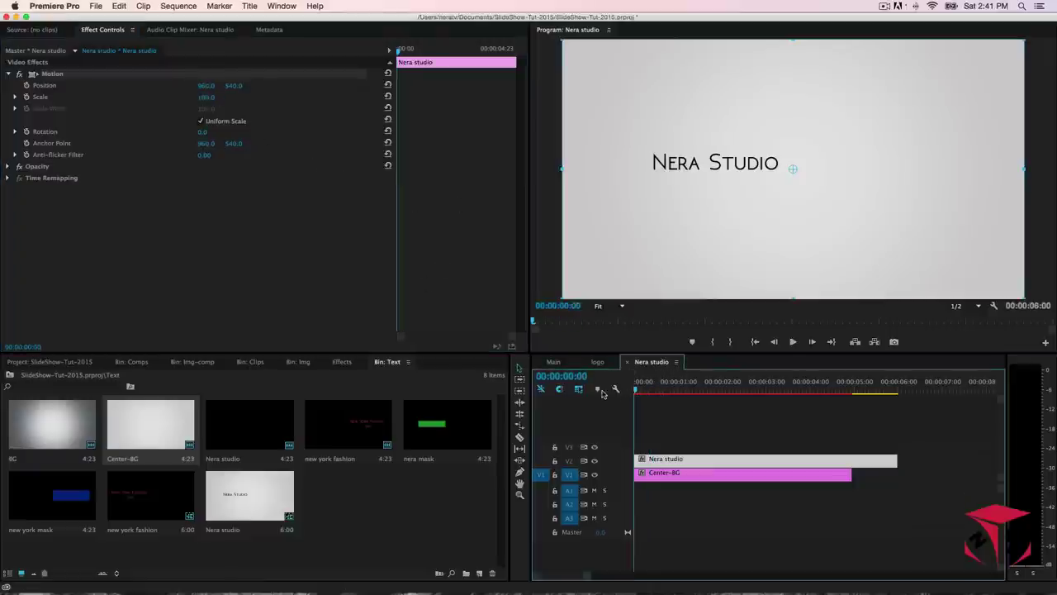
click(27, 85)
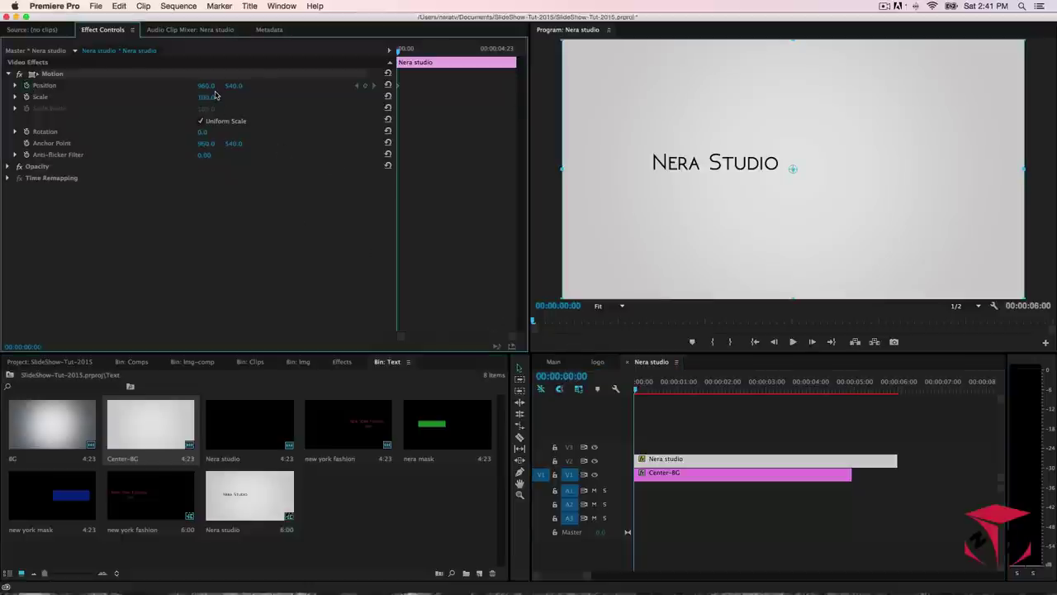
drag(205, 85, 389, 85)
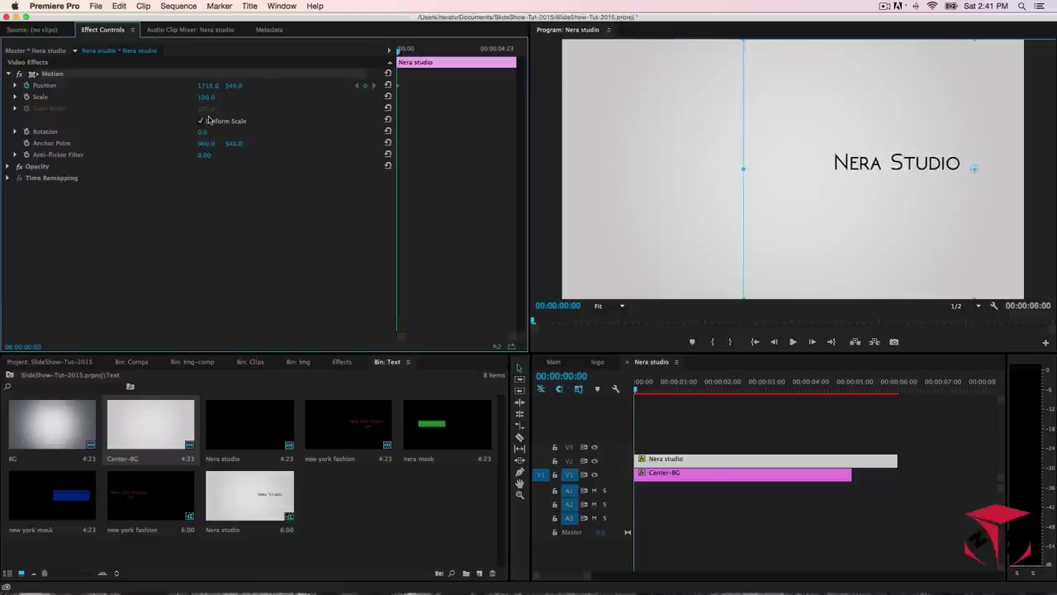
- At 1:00 set Position X to 960, preview the slide, and select the Center-BG clip
click(552, 376)
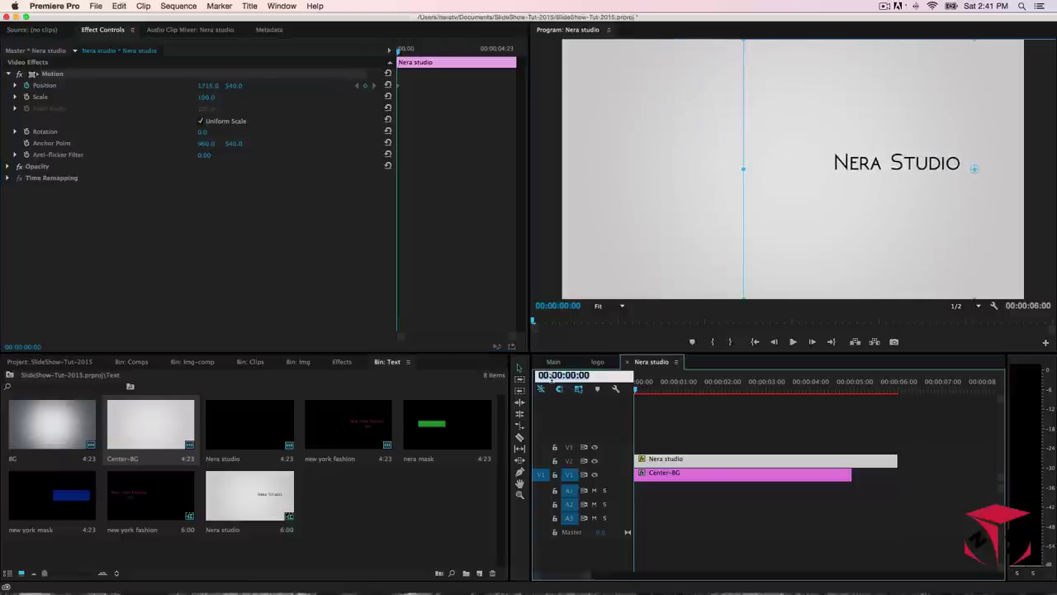
text(100)
key(Return)
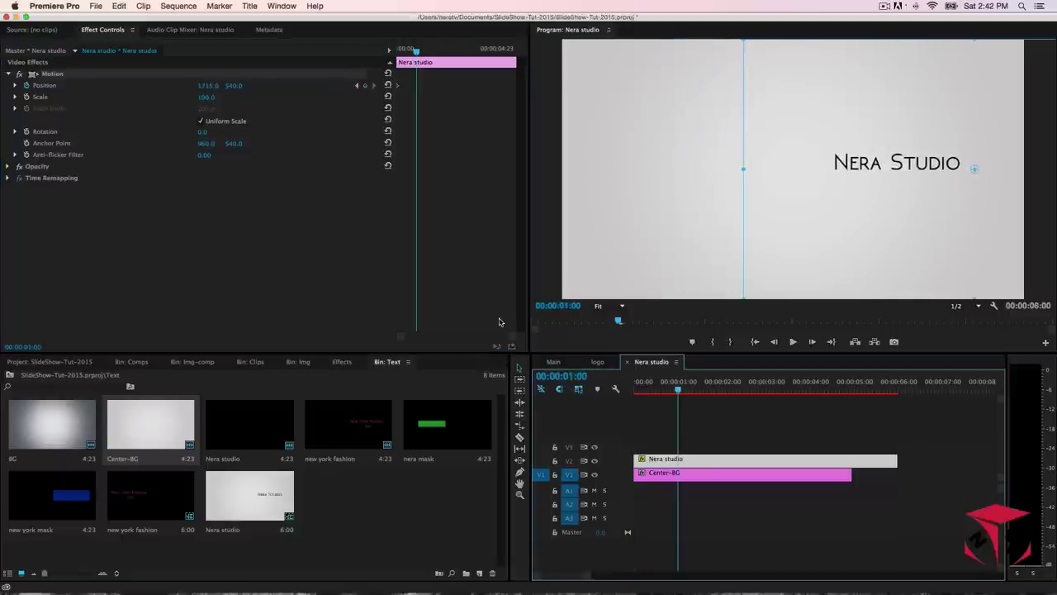
click(209, 86)
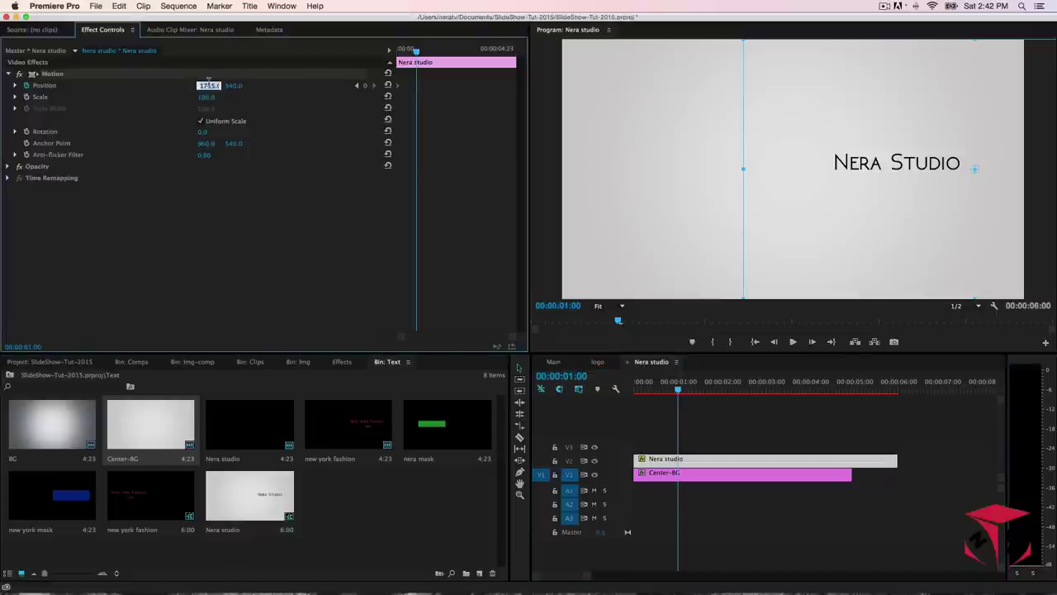
text(960)
key(Return)
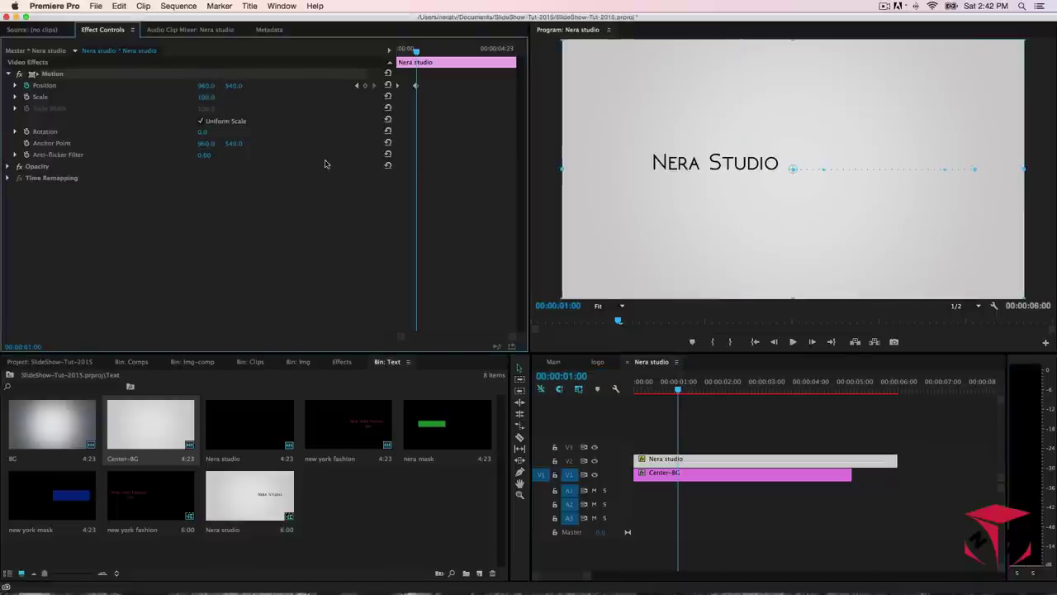
drag(680, 394, 674, 394)
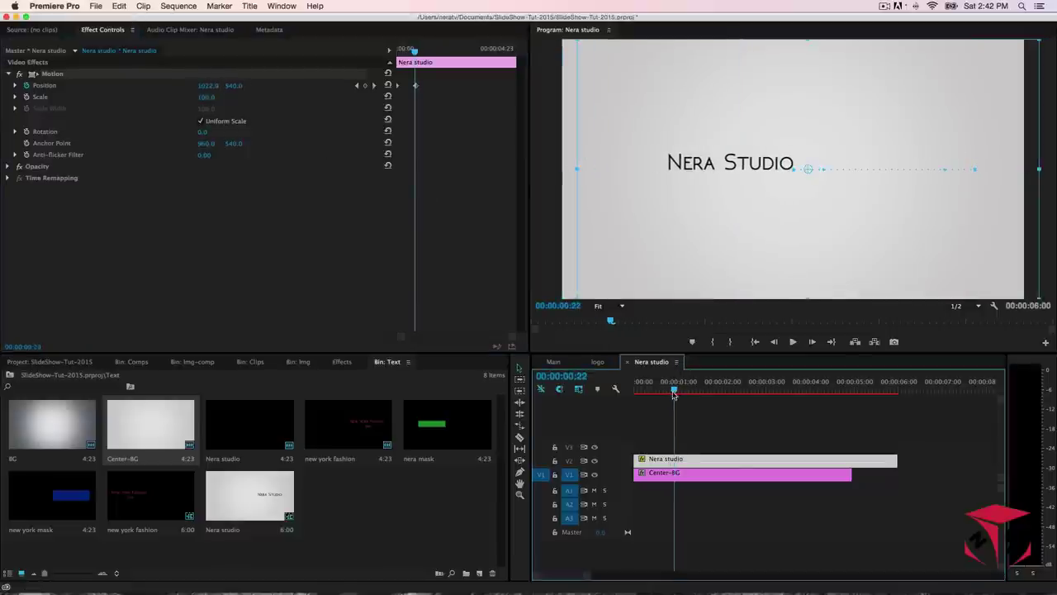
click(736, 476)
- Remove Center-BG, move the Nera studio title back to V1, and close its sequence
key(BackSpace)
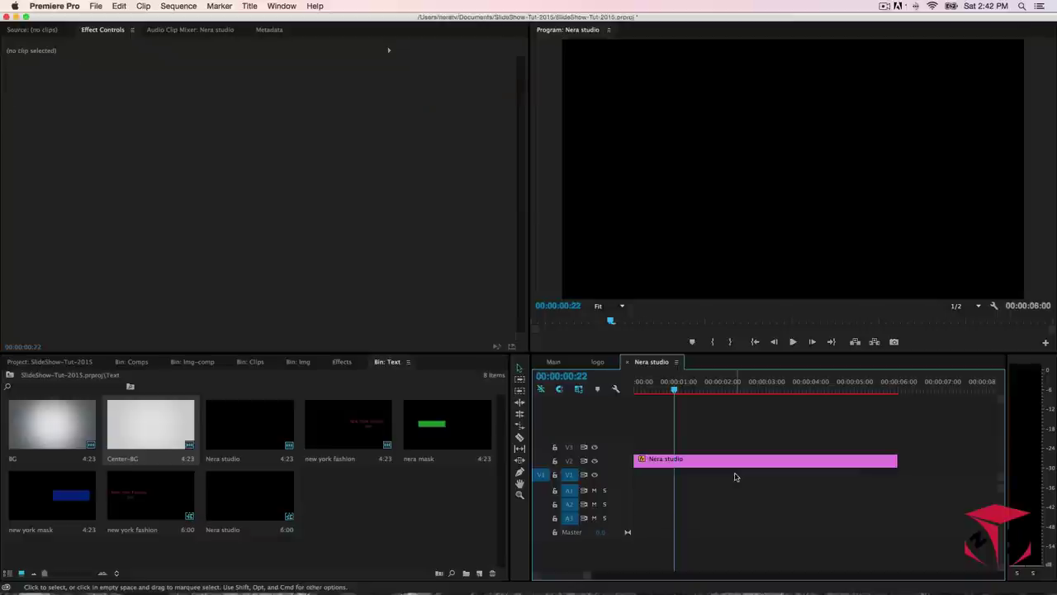
click(705, 459)
drag(705, 459, 686, 474)
click(628, 367)
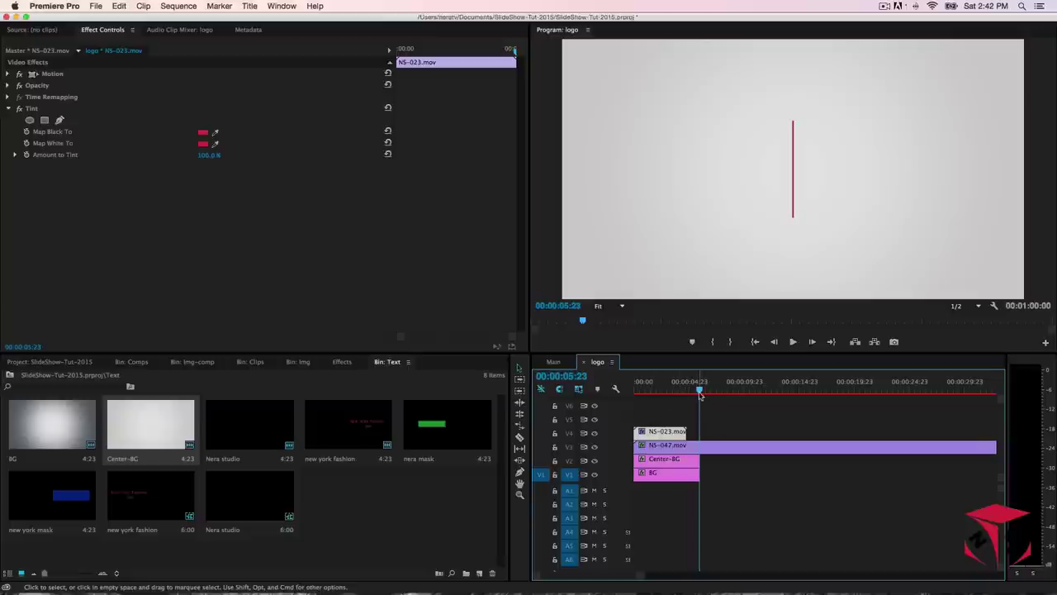
drag(700, 389, 651, 390)
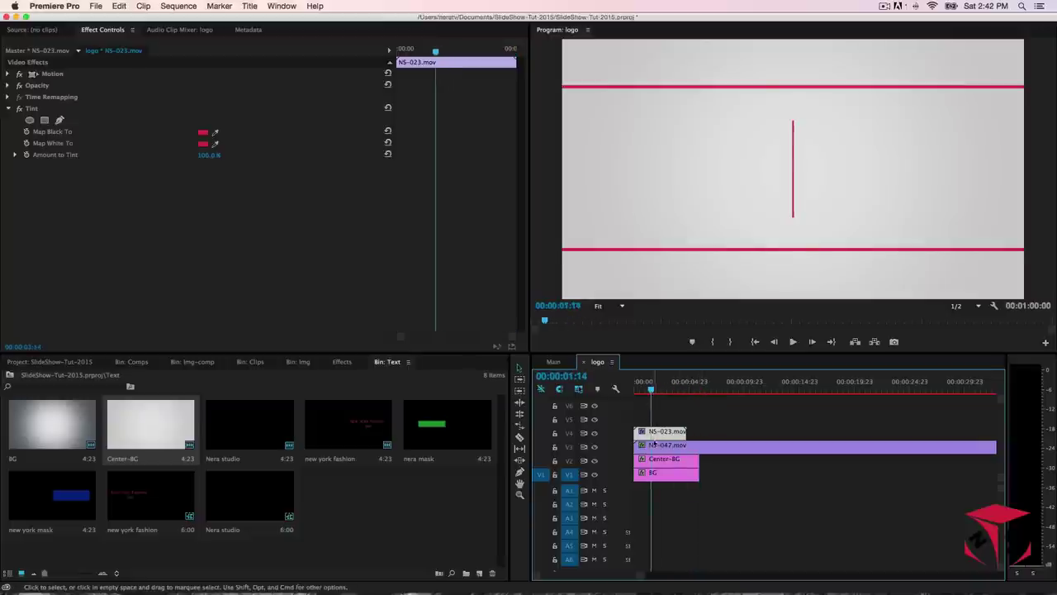
- Place the new york fashion title on V5 and the new york mask on V6
drag(599, 483, 599, 518)
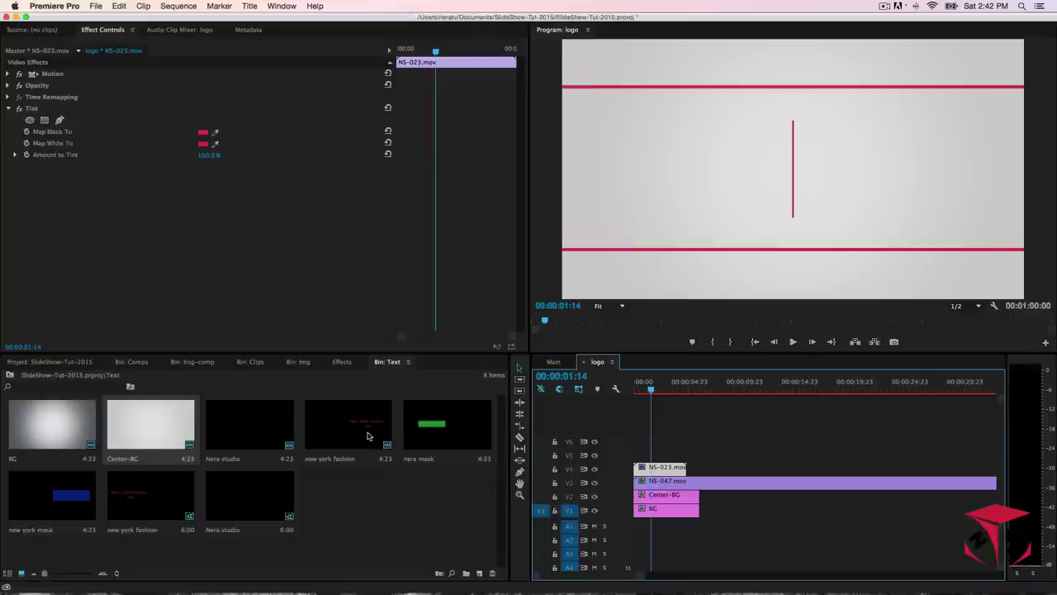
drag(142, 496, 655, 460)
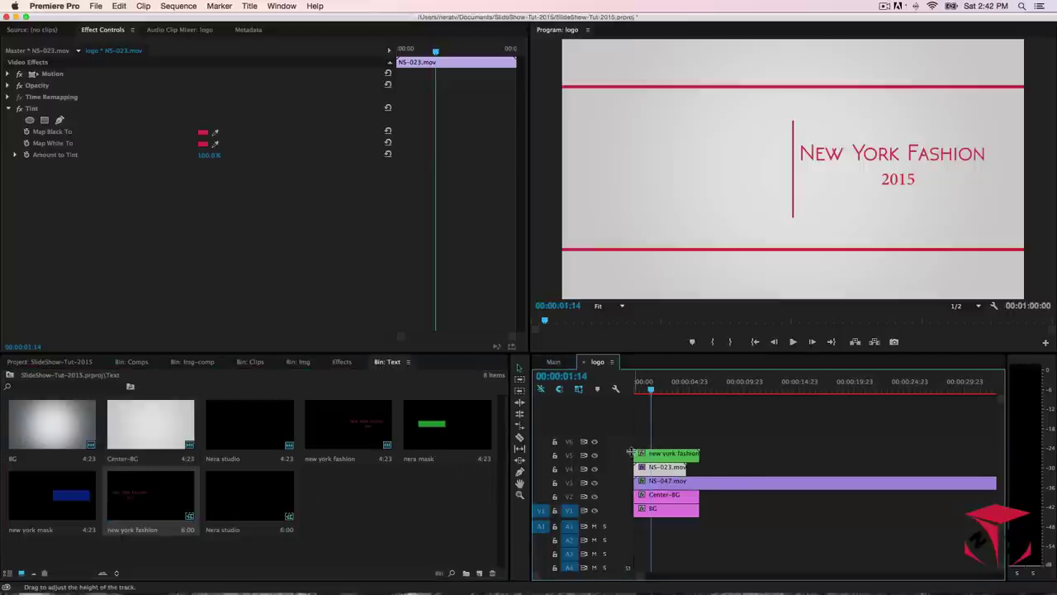
click(442, 428)
drag(69, 509, 692, 439)
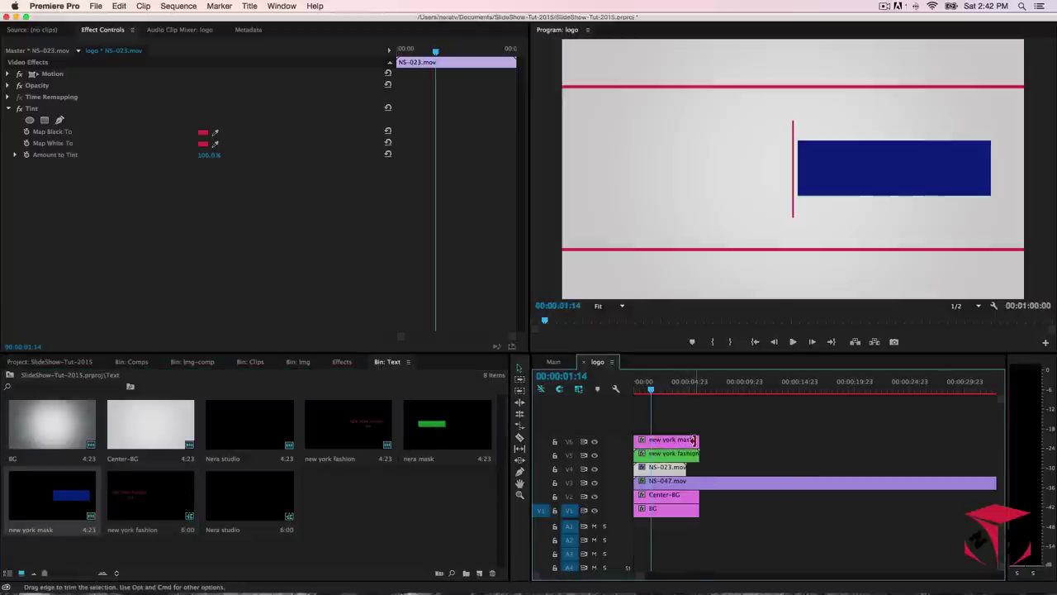
- Apply Track Matte Key to the new york fashion clip with Matte set to Video 6, then preview
click(654, 454)
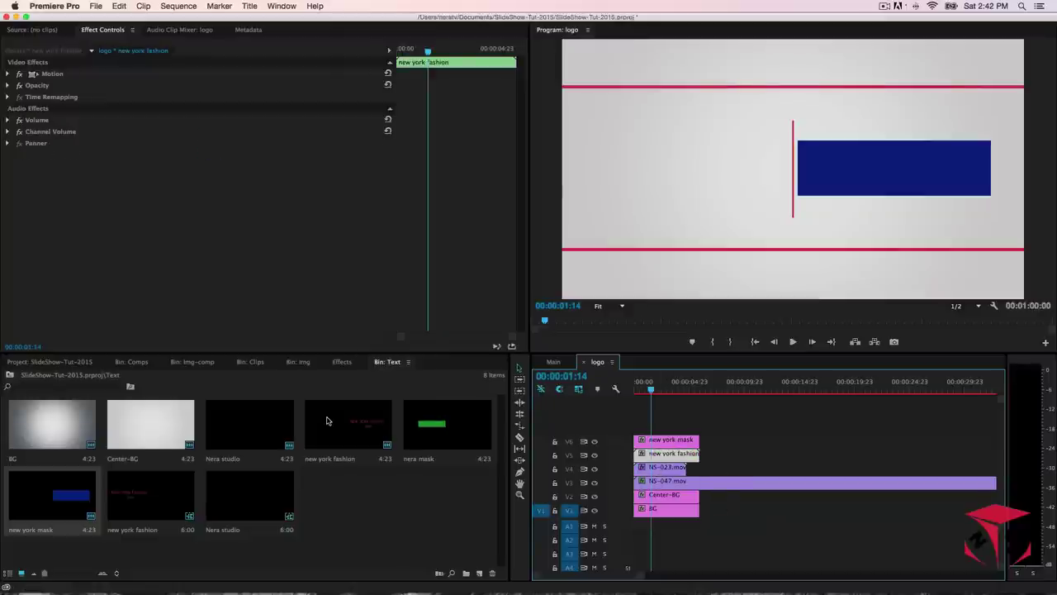
click(342, 362)
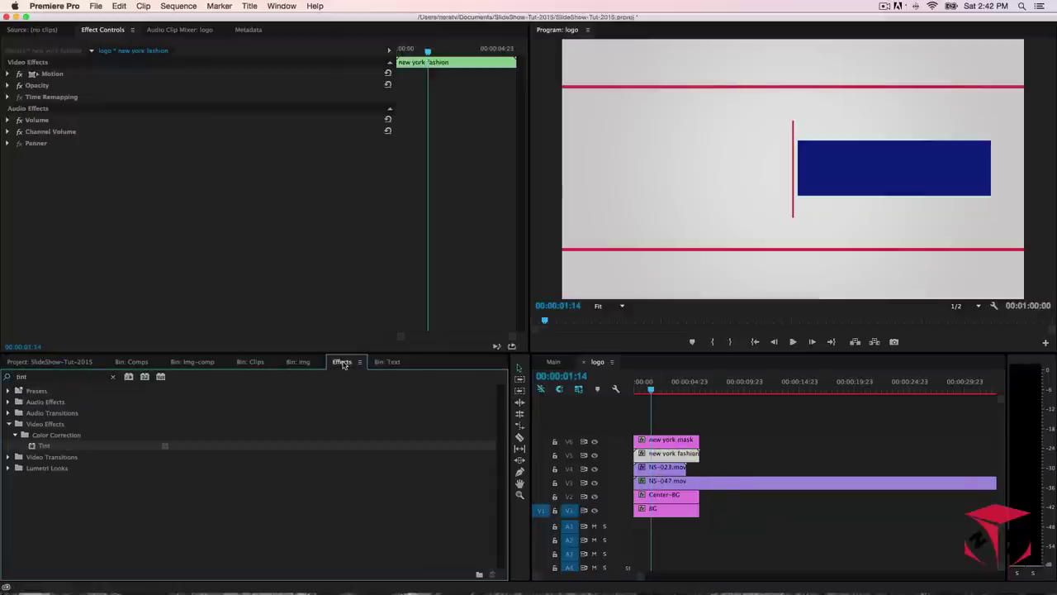
key(super+s)
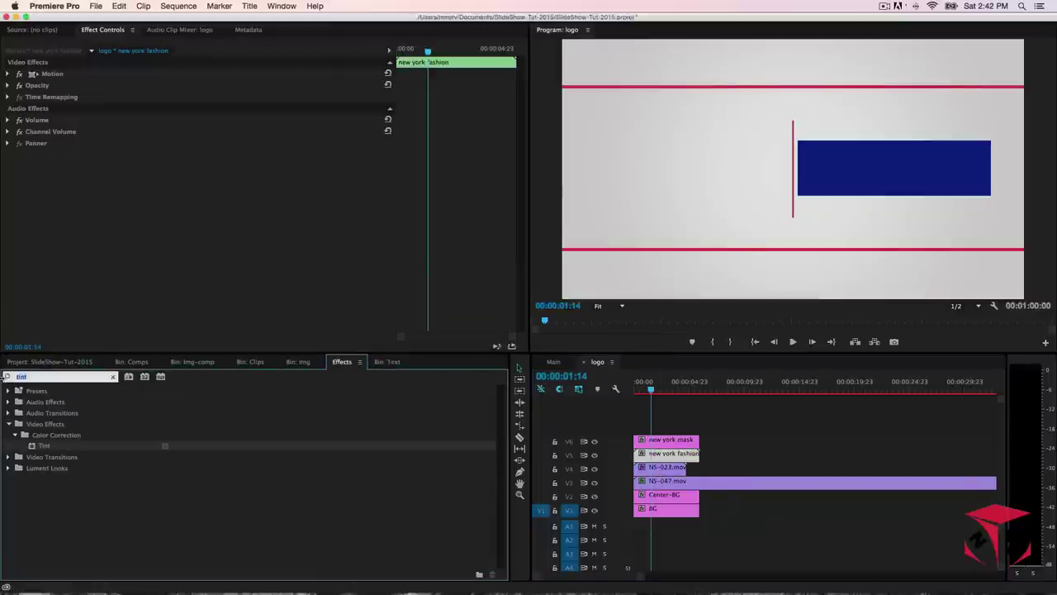
text(track)
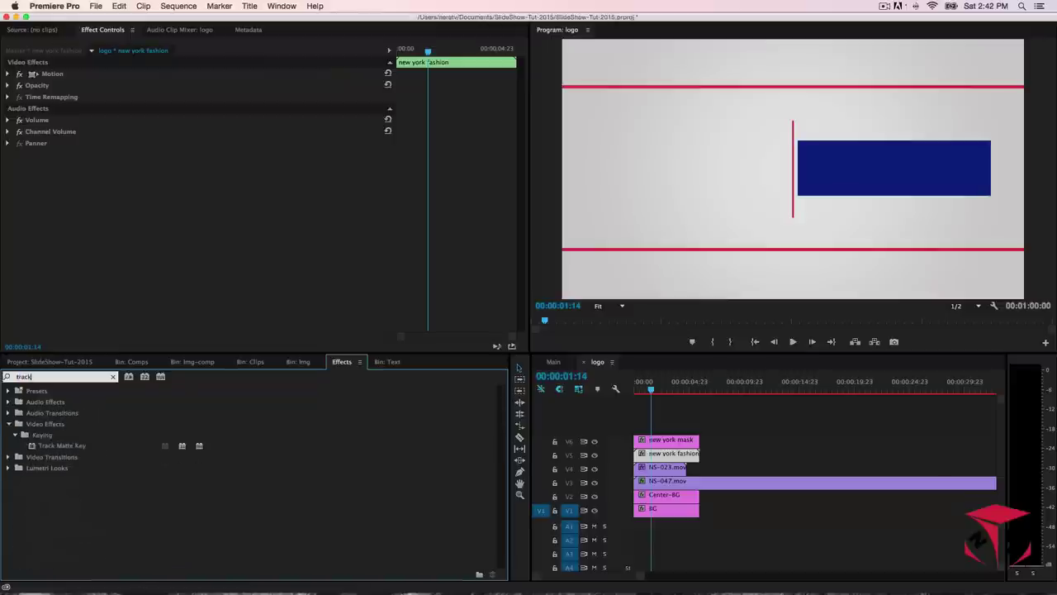
double_click(51, 446)
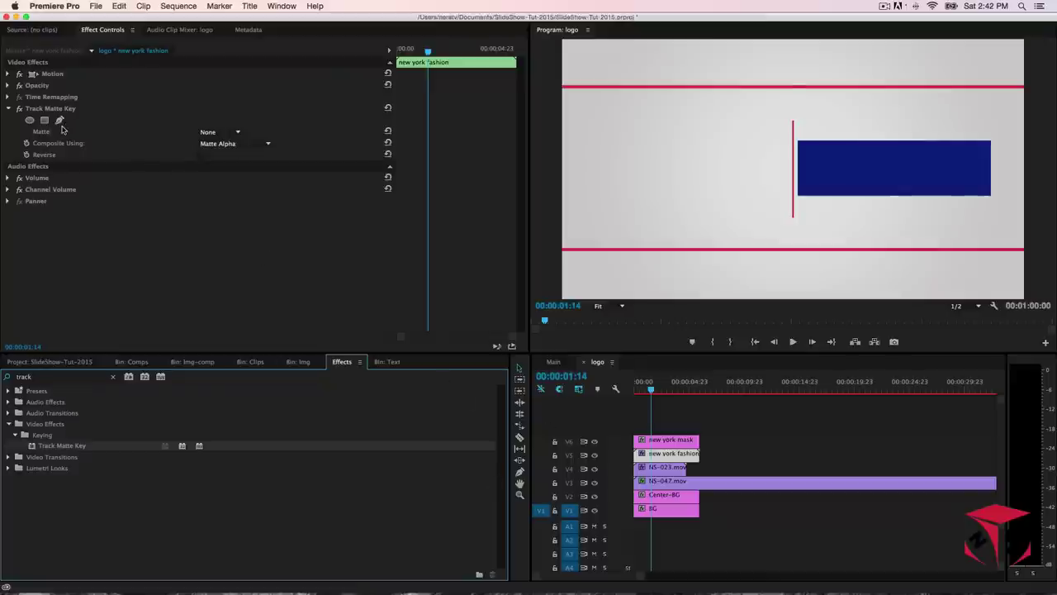
click(223, 133)
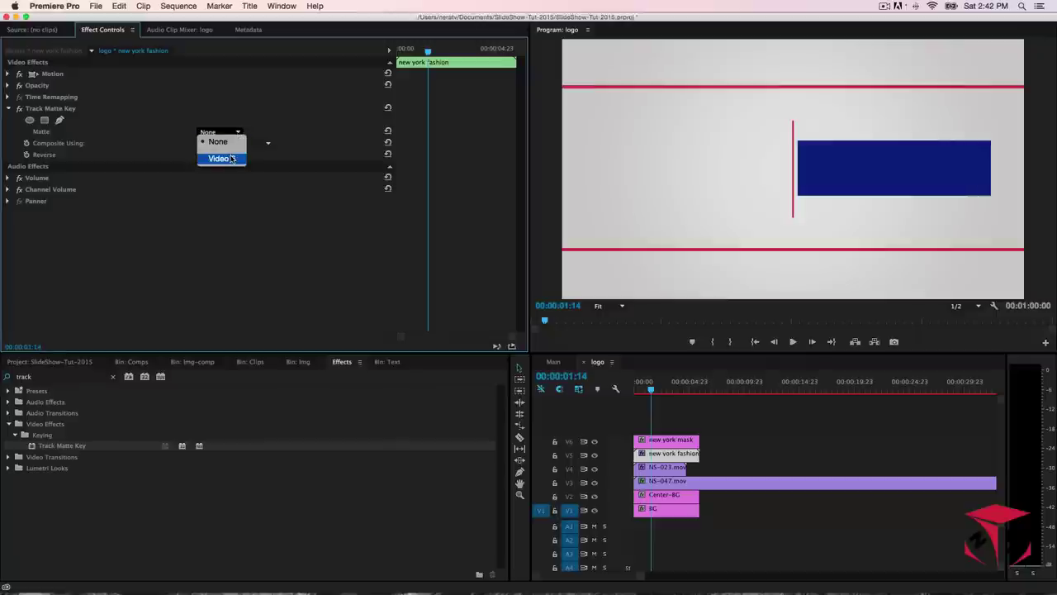
click(222, 159)
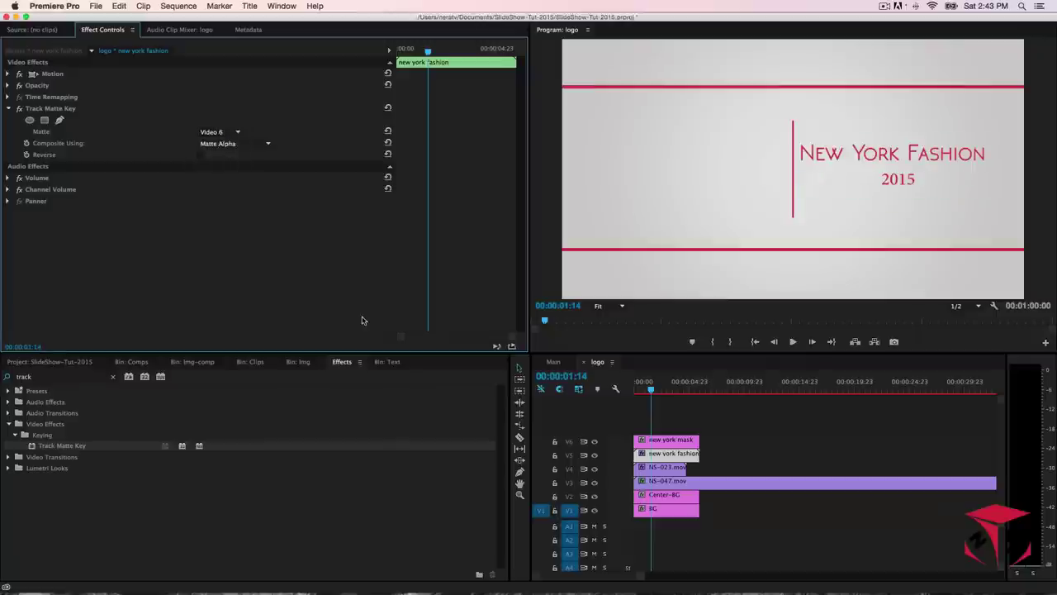
click(634, 392)
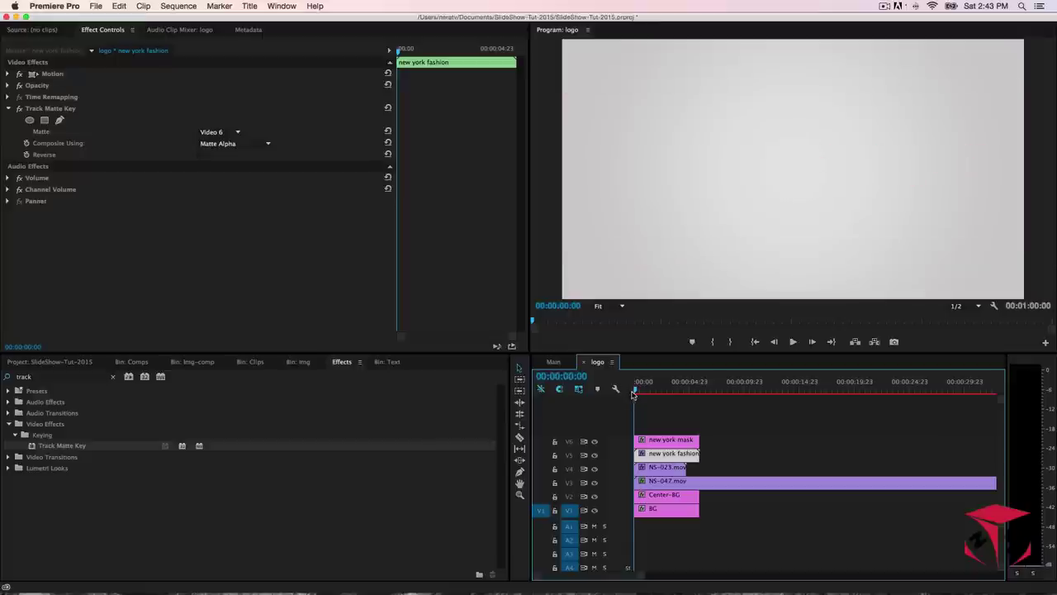
drag(632, 395, 680, 402)
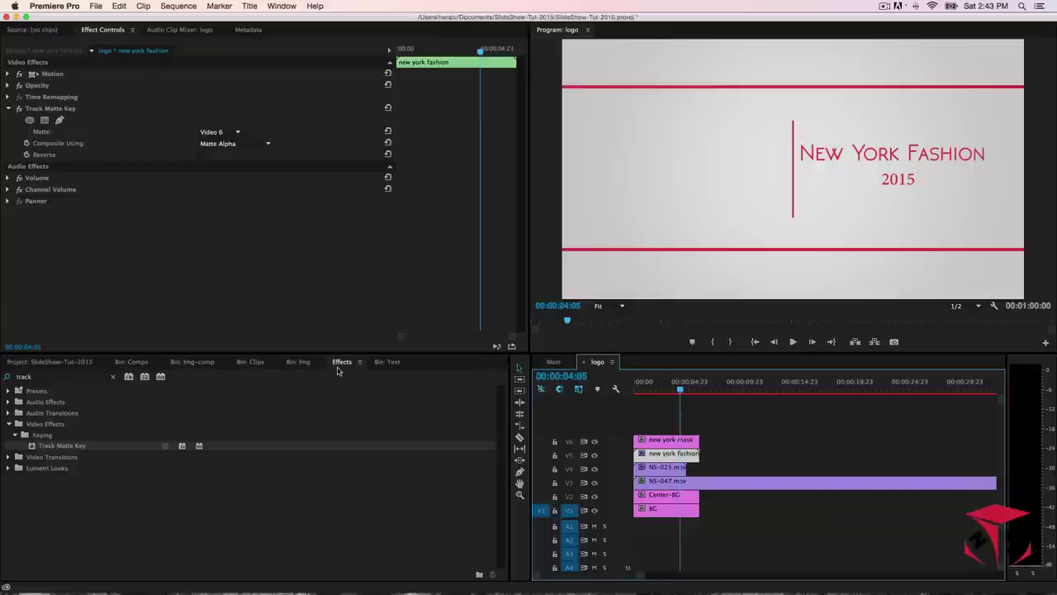
click(385, 362)
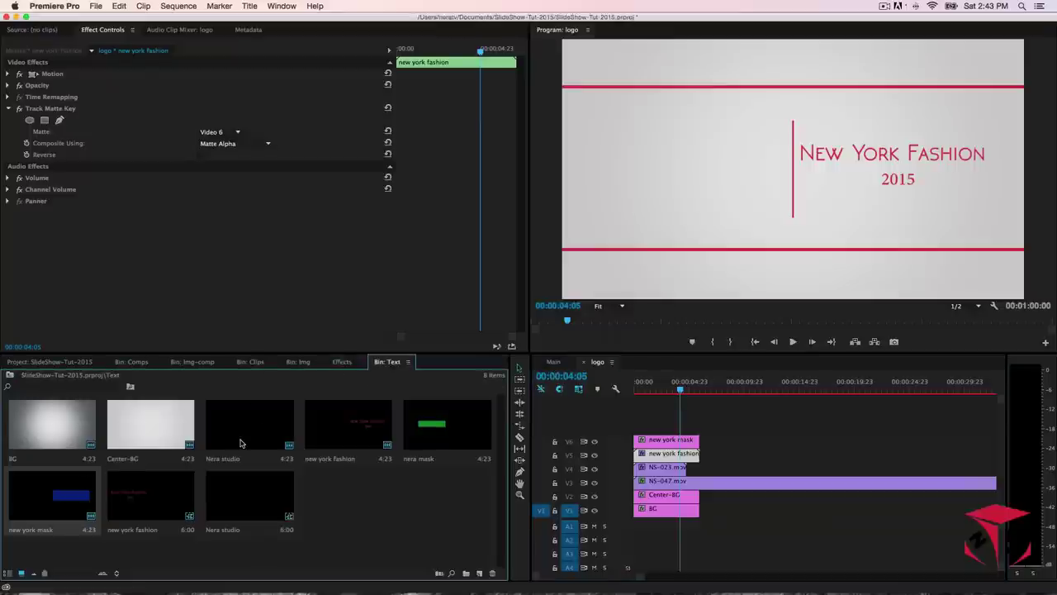
- Place the Nera studio title on new track V7 and the nera mask on V8
click(228, 514)
drag(465, 466, 648, 435)
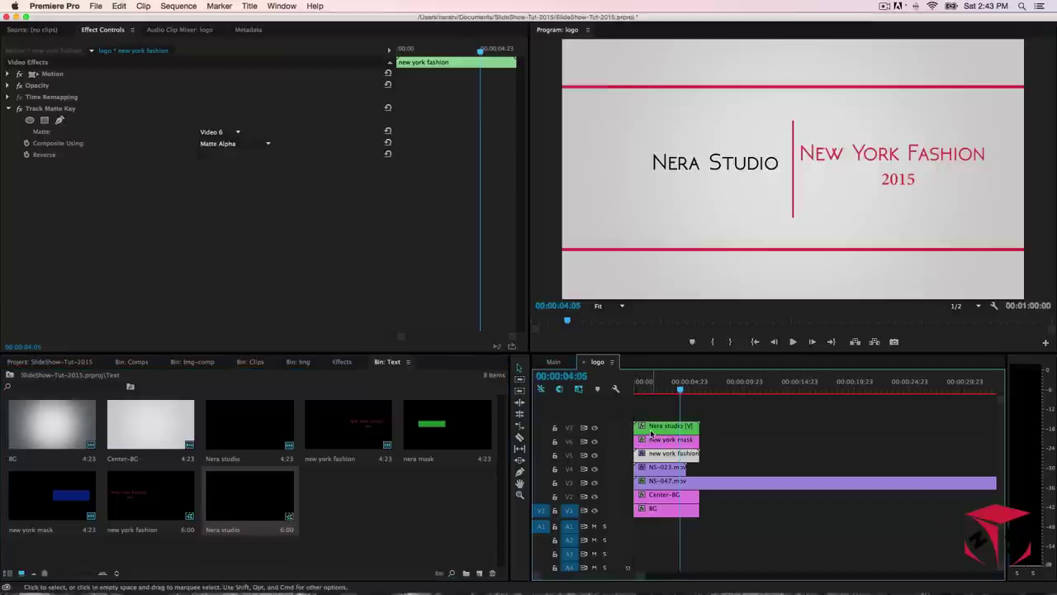
double_click(425, 435)
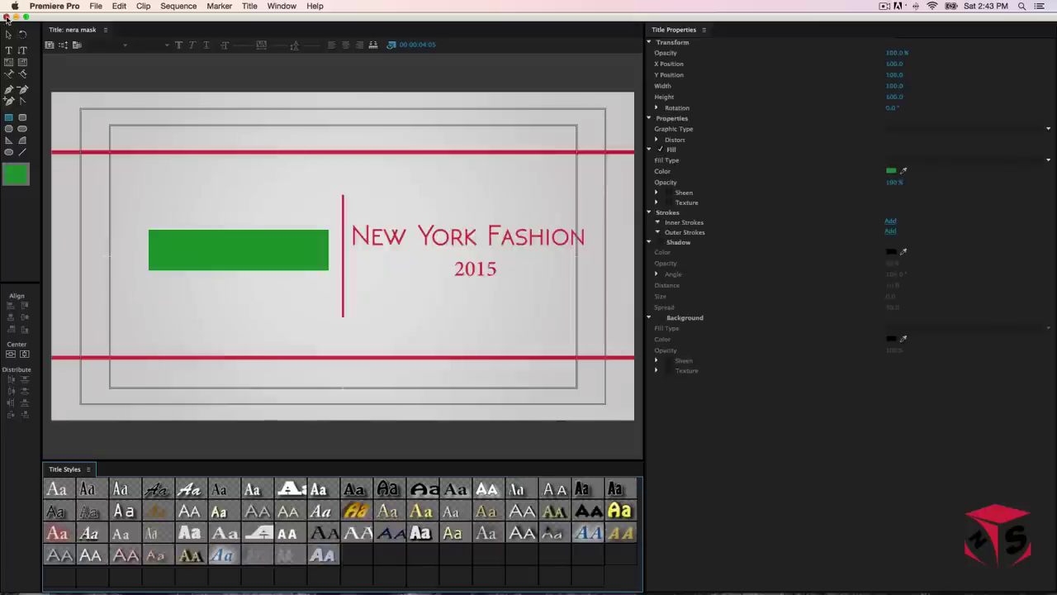
click(6, 17)
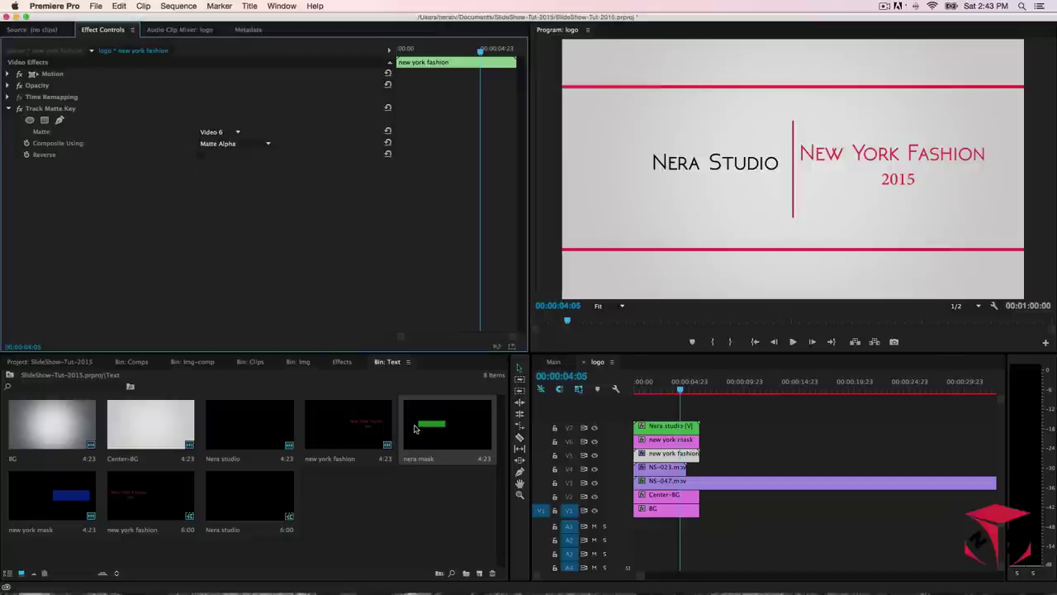
drag(415, 428, 694, 414)
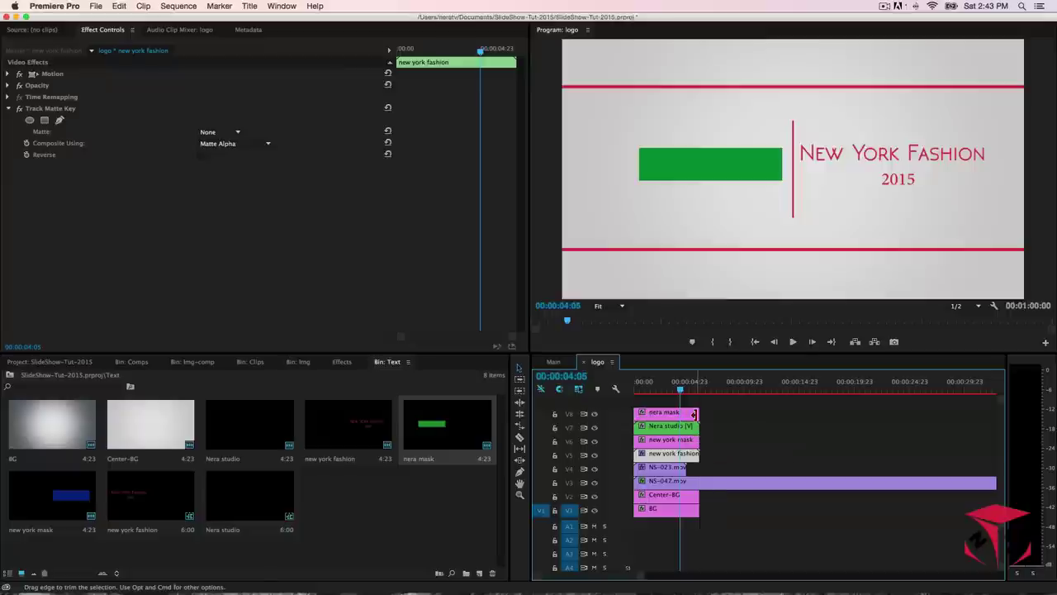
- Apply Track Matte Key to the Nera studio clip with Matte set to Video 8, then preview the reveal
click(670, 426)
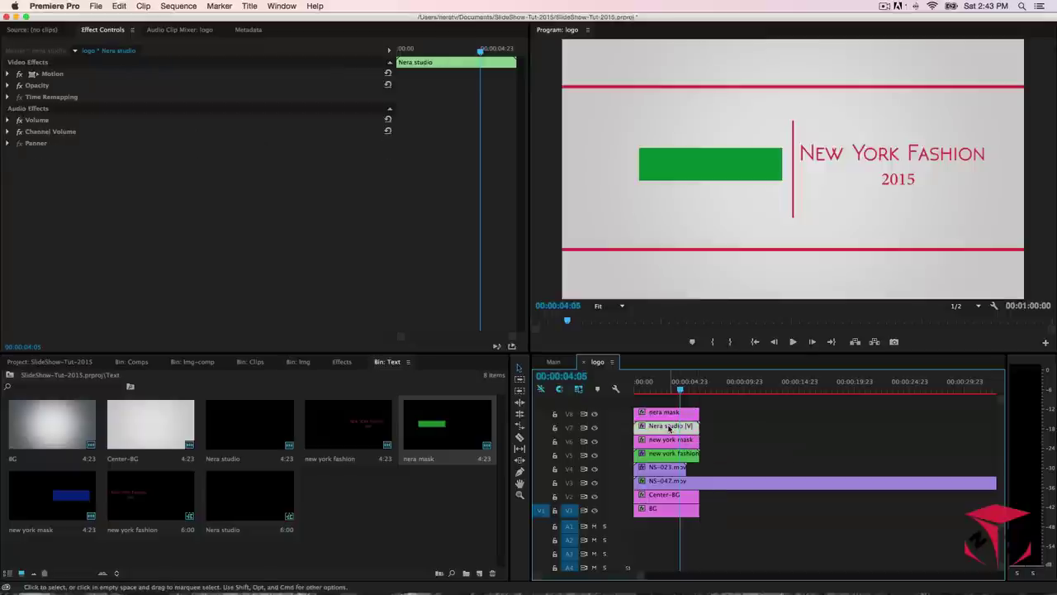
click(340, 362)
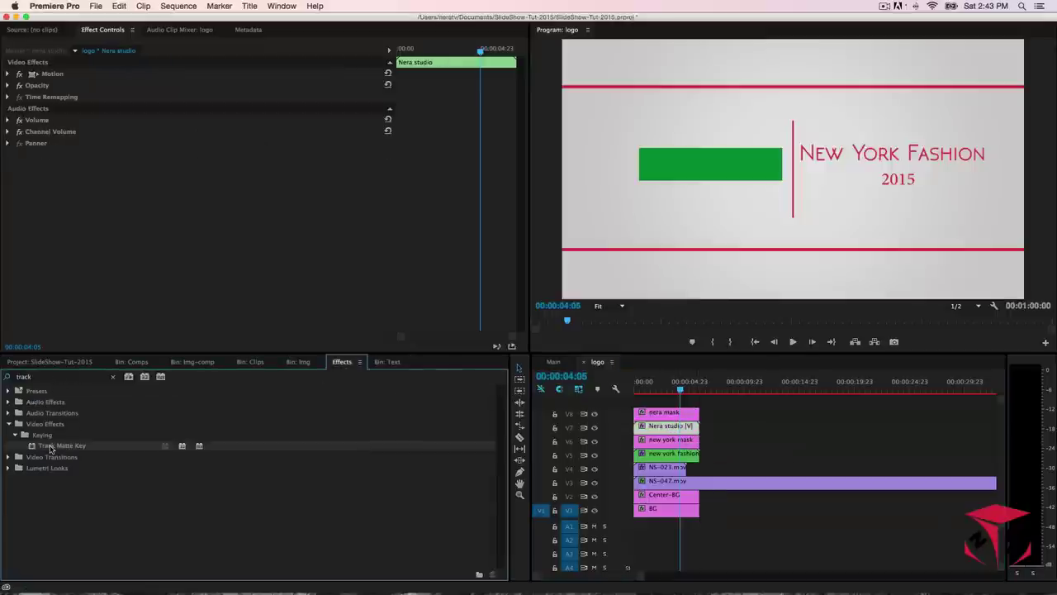
drag(50, 449, 661, 417)
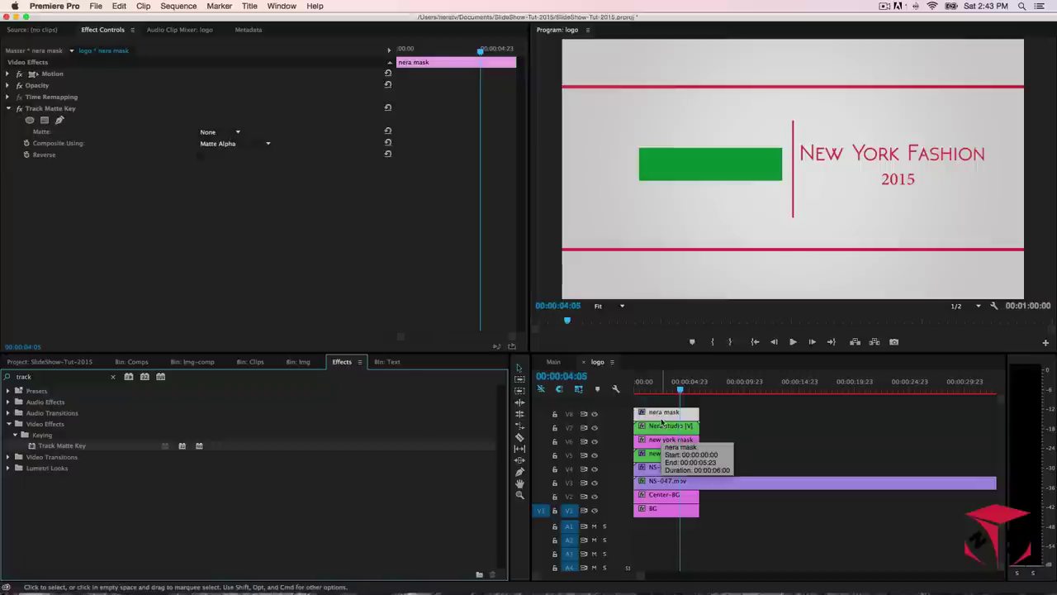
key(z)
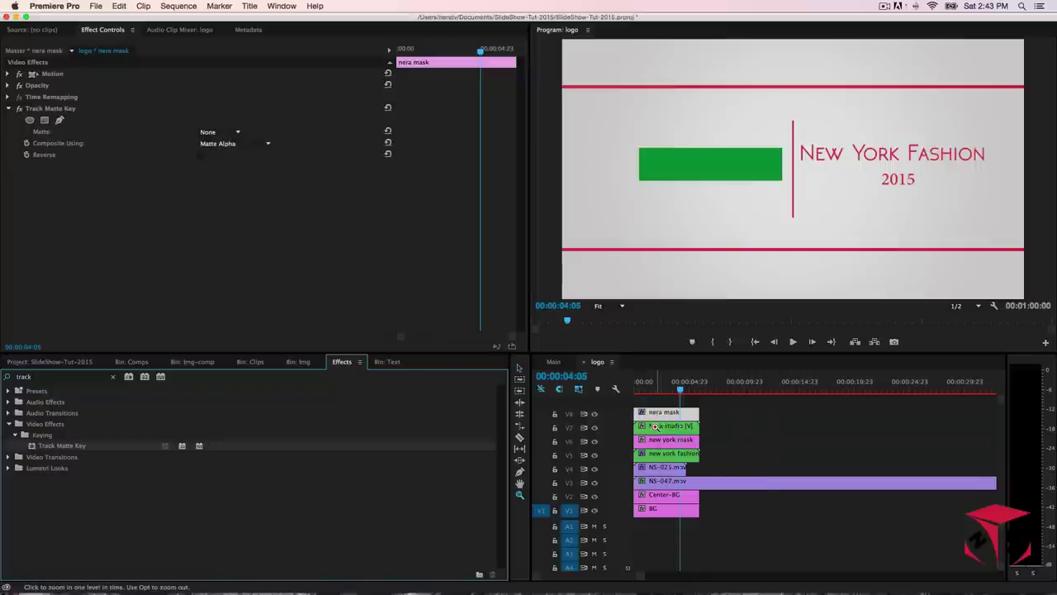
click(655, 427)
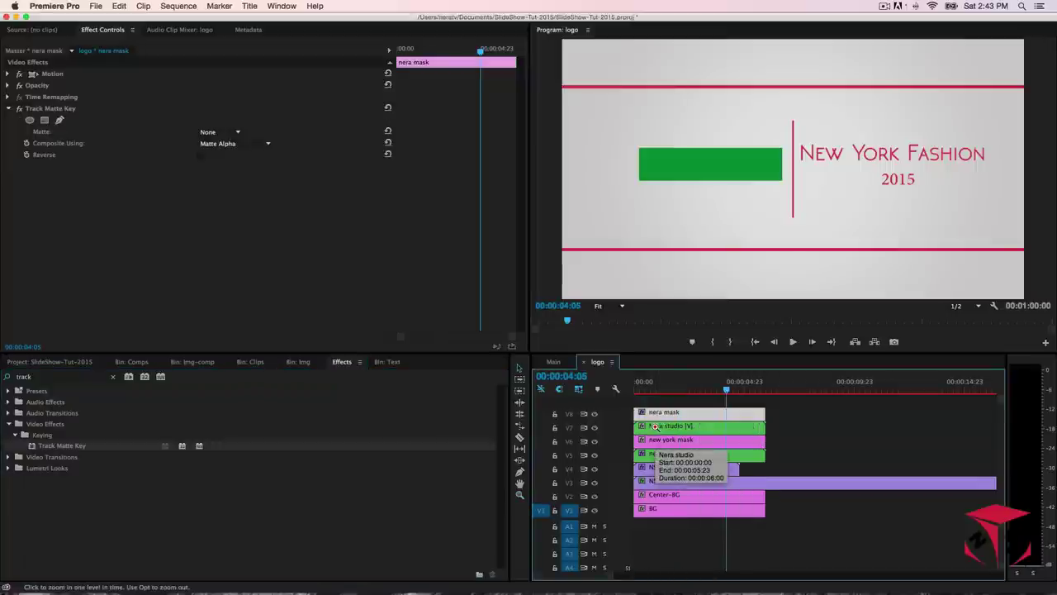
key(v)
click(655, 427)
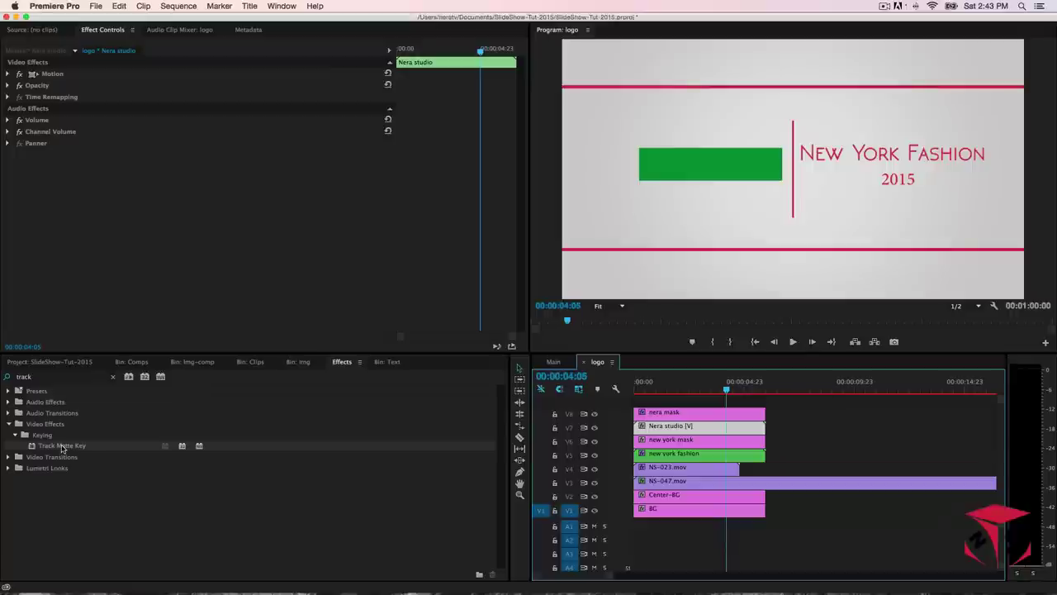
drag(62, 446, 653, 426)
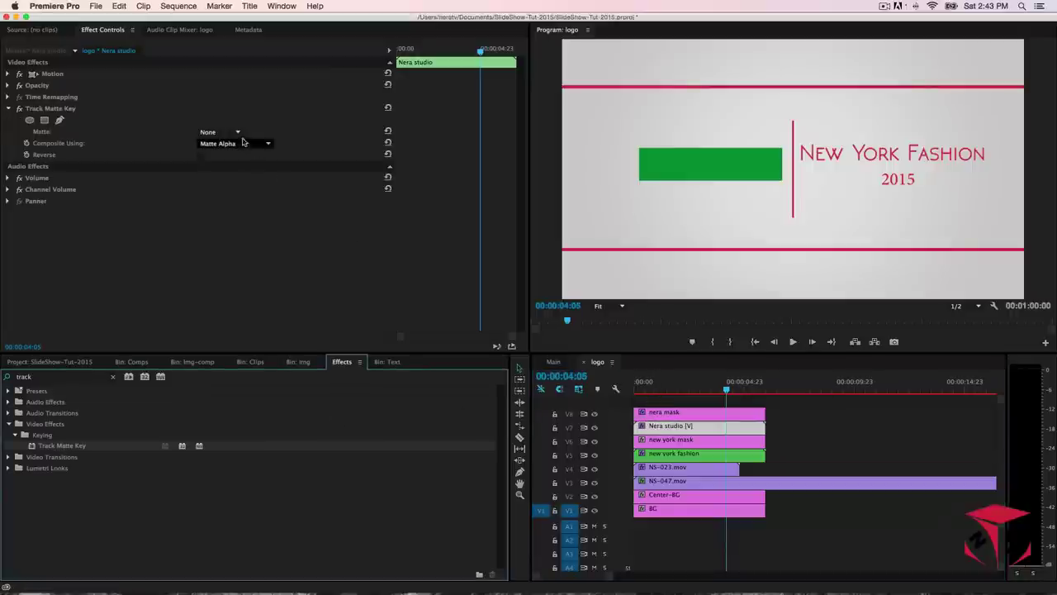
click(239, 133)
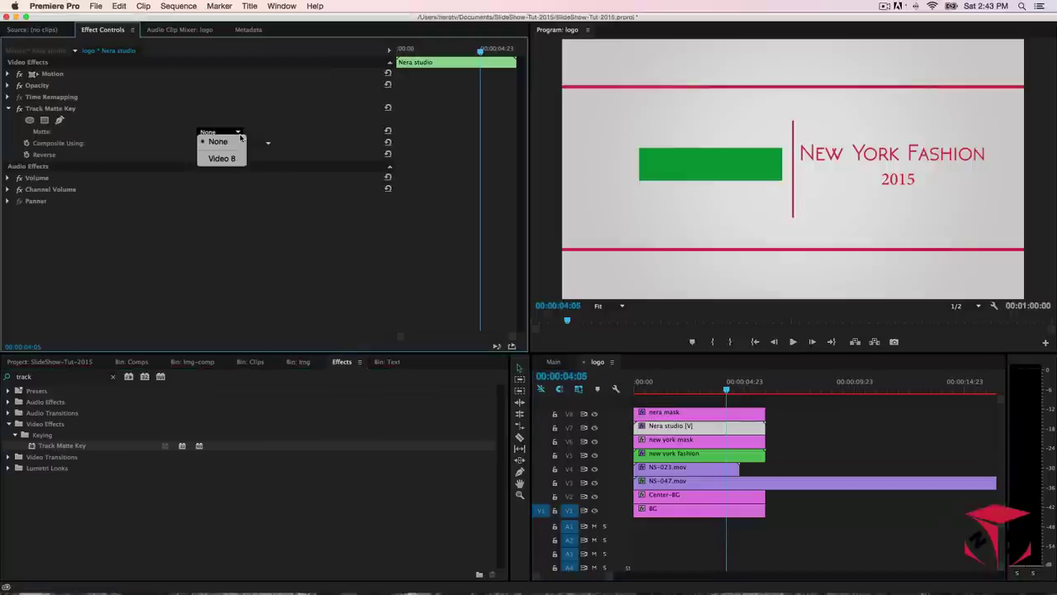
click(235, 159)
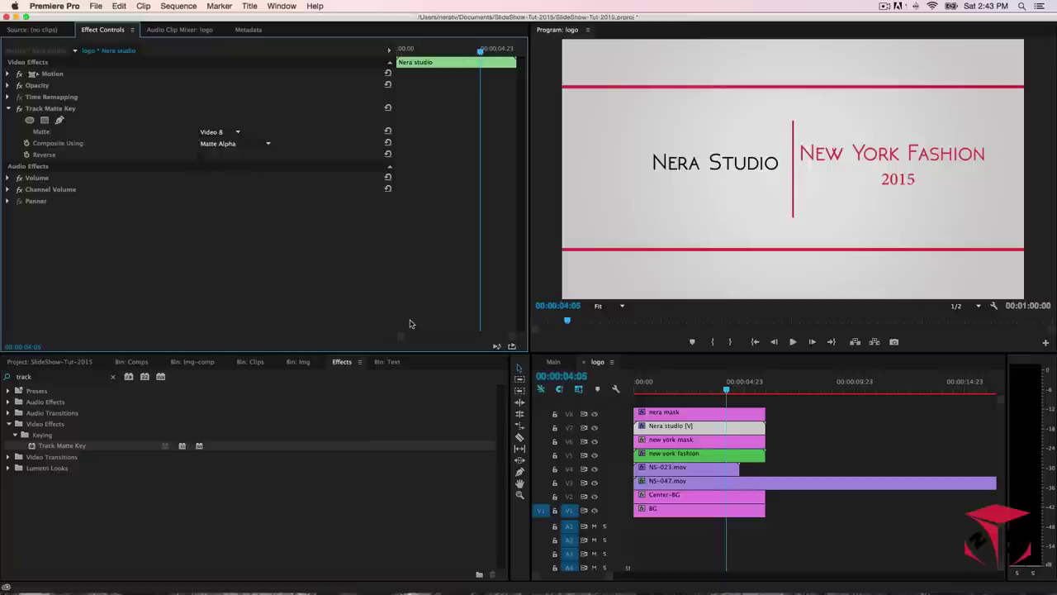
drag(727, 386, 678, 392)
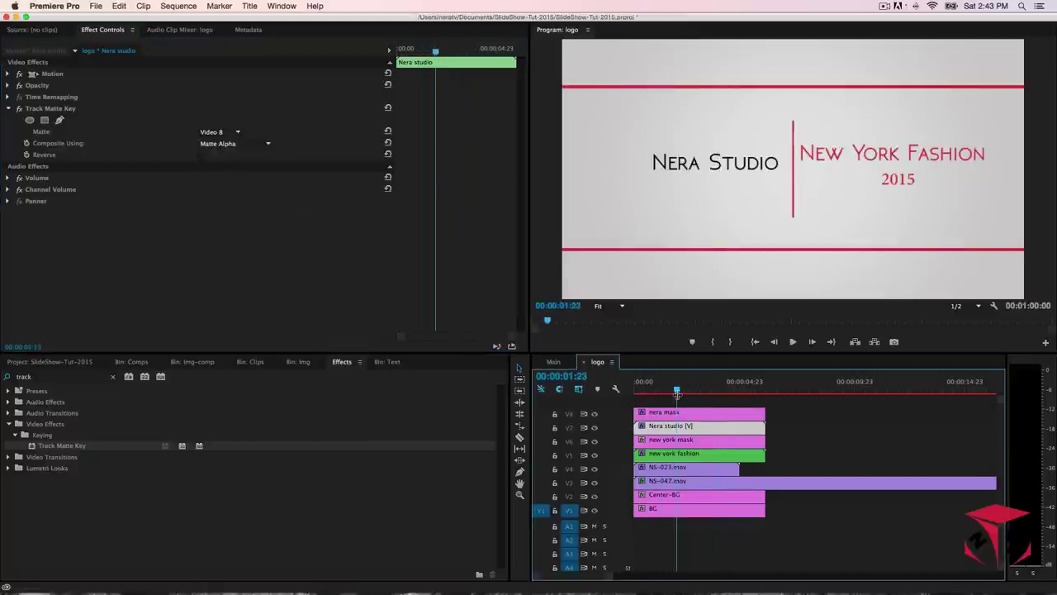
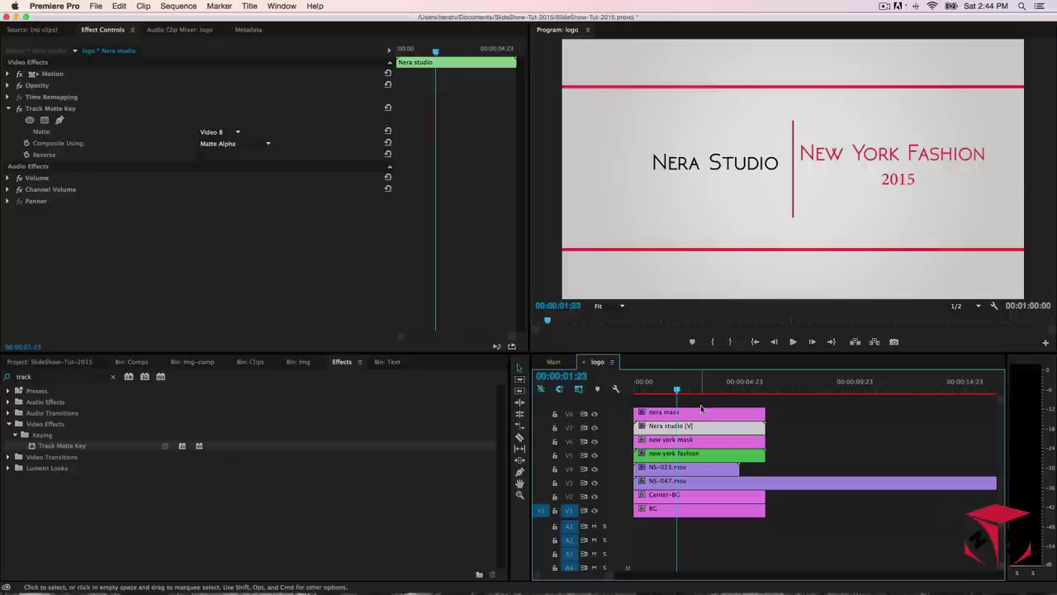
- Nudge the title and mask clips on V8–V4 slightly later in the logo sequence
drag(704, 403, 713, 444)
click(655, 389)
mouse_move(655, 390)
mouse_down()
mouse_move(633, 390)
mouse_move(642, 393)
mouse_up()
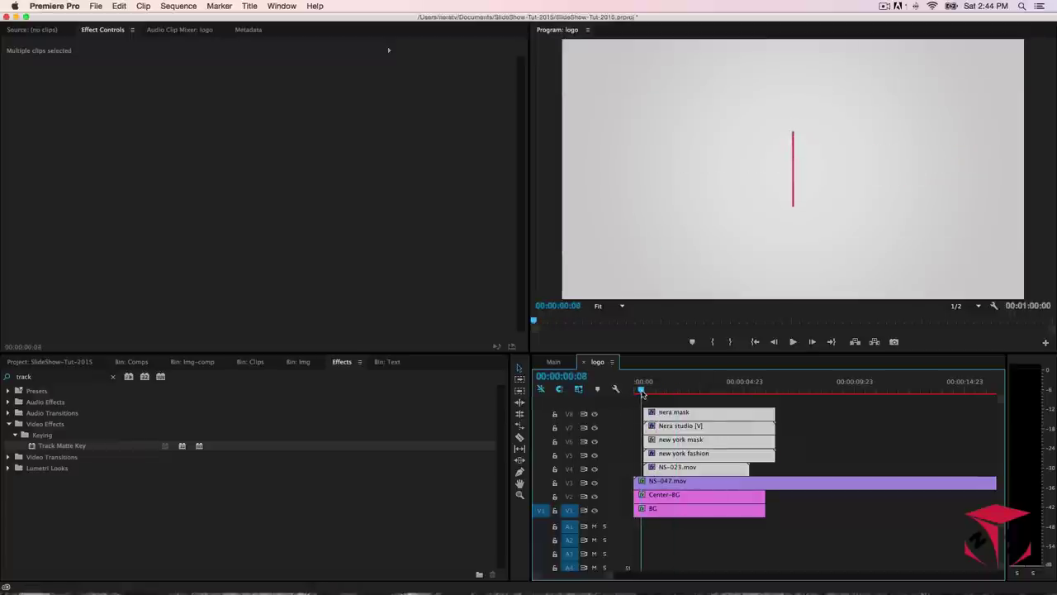
- Trim back the shared end of the V8–V5 clips and preview the reveal
click(793, 445)
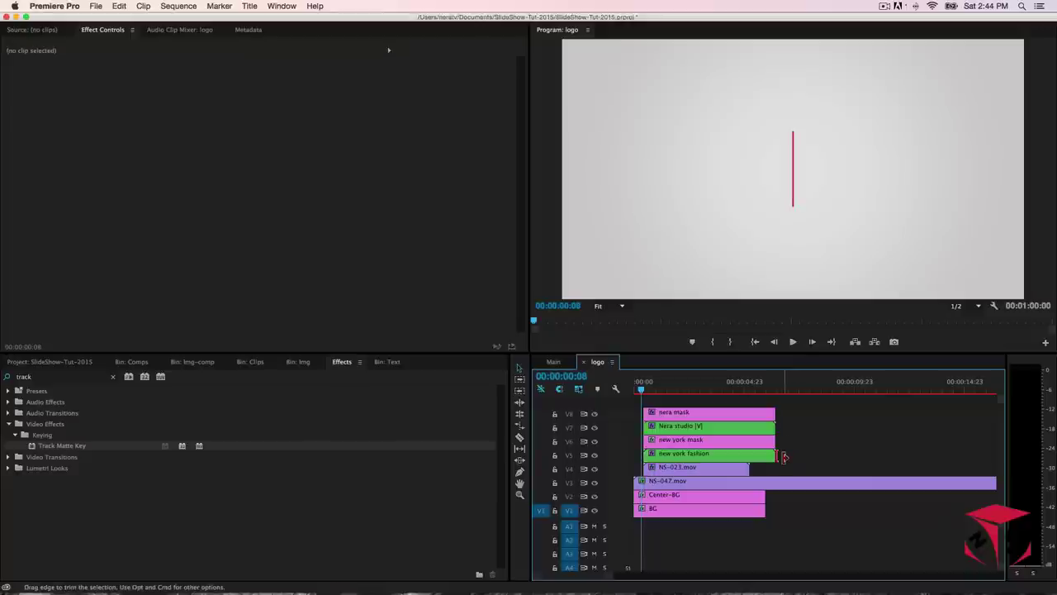
drag(795, 463, 747, 415)
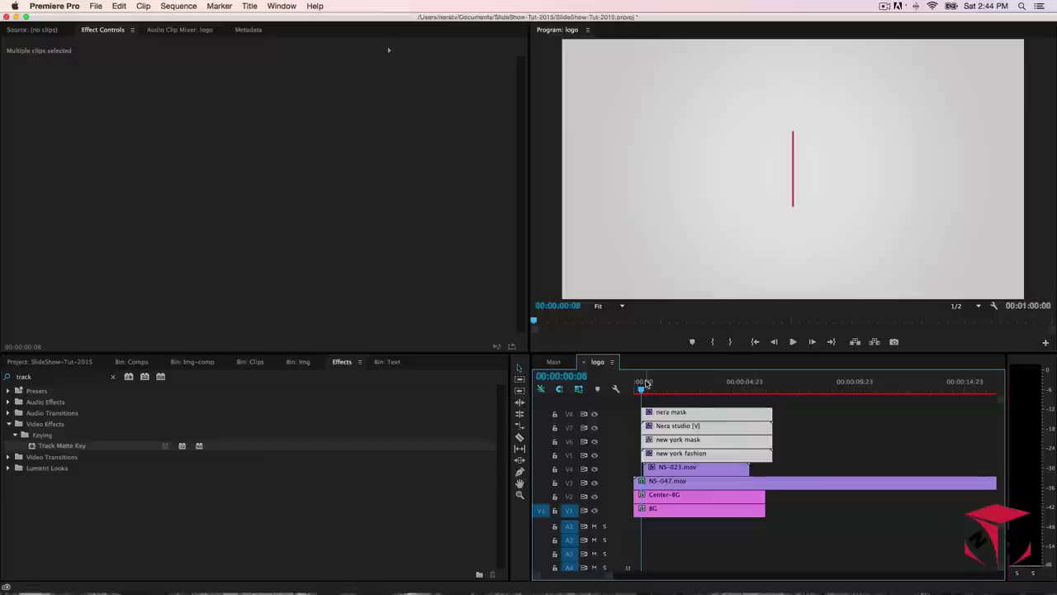
drag(643, 387, 676, 389)
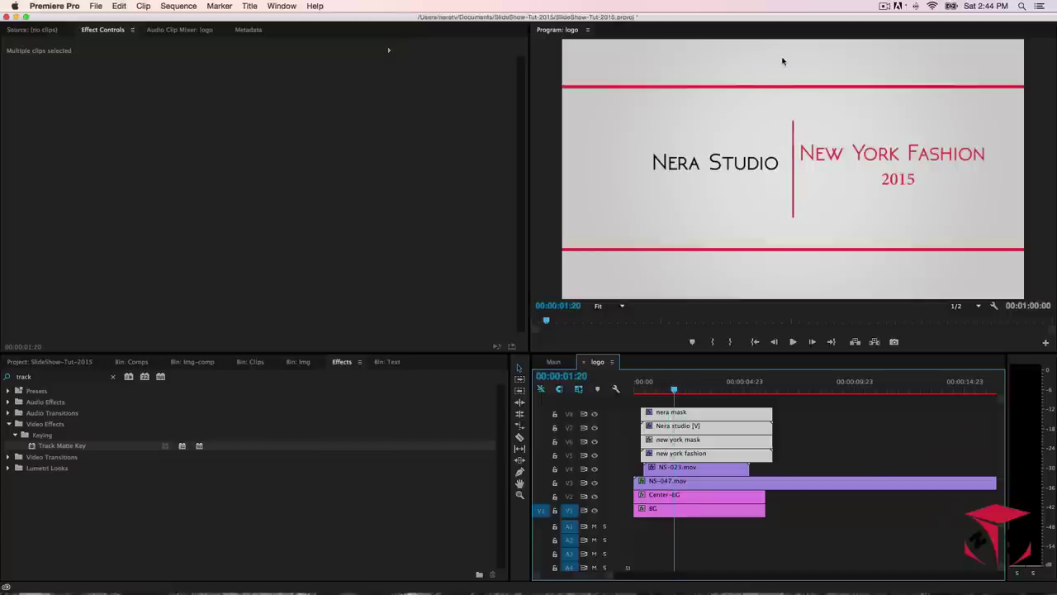
- Keyframe Center-BG's Scale Height from 100 to 64 at 00:00:02:03, and move NS-023.mov later on V4
click(696, 498)
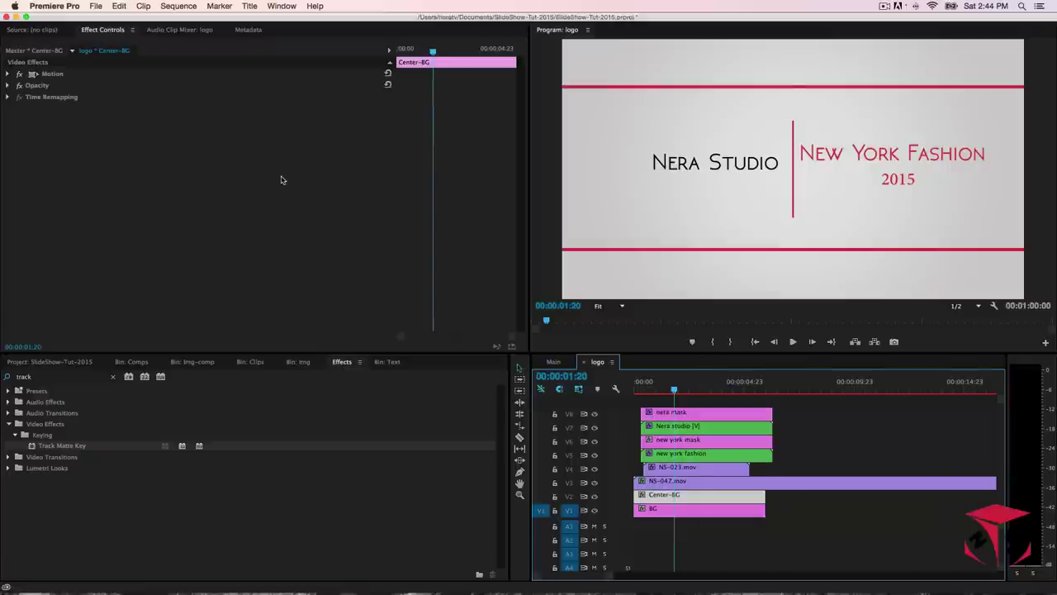
click(54, 75)
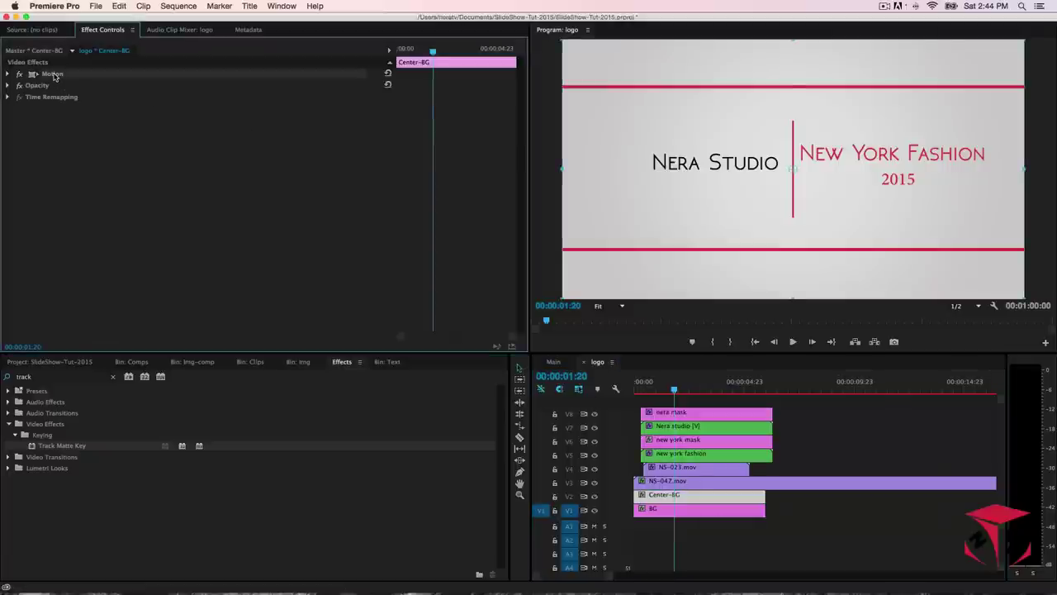
click(8, 74)
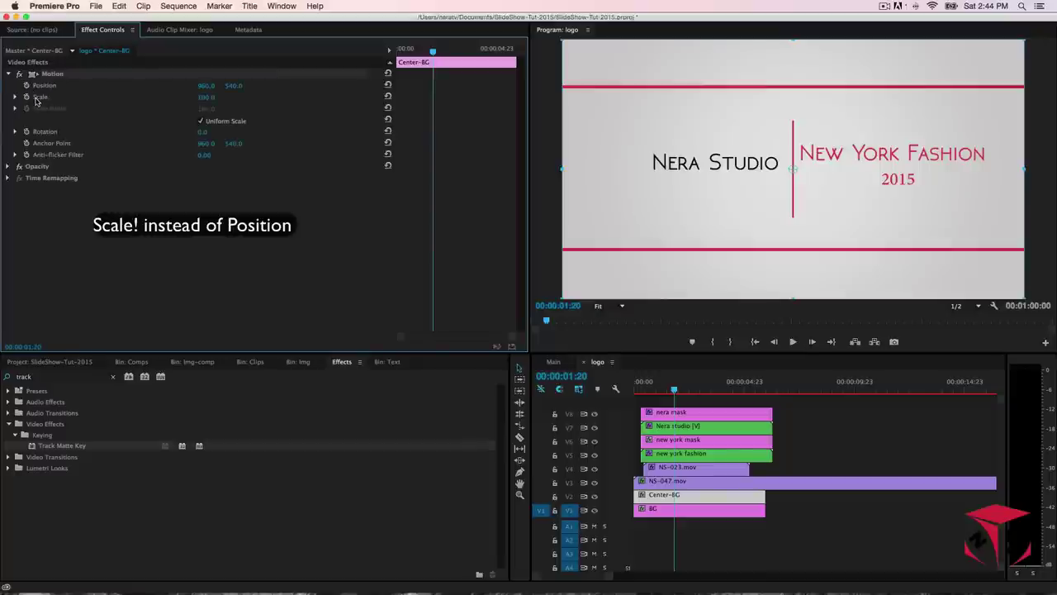
click(26, 96)
click(202, 122)
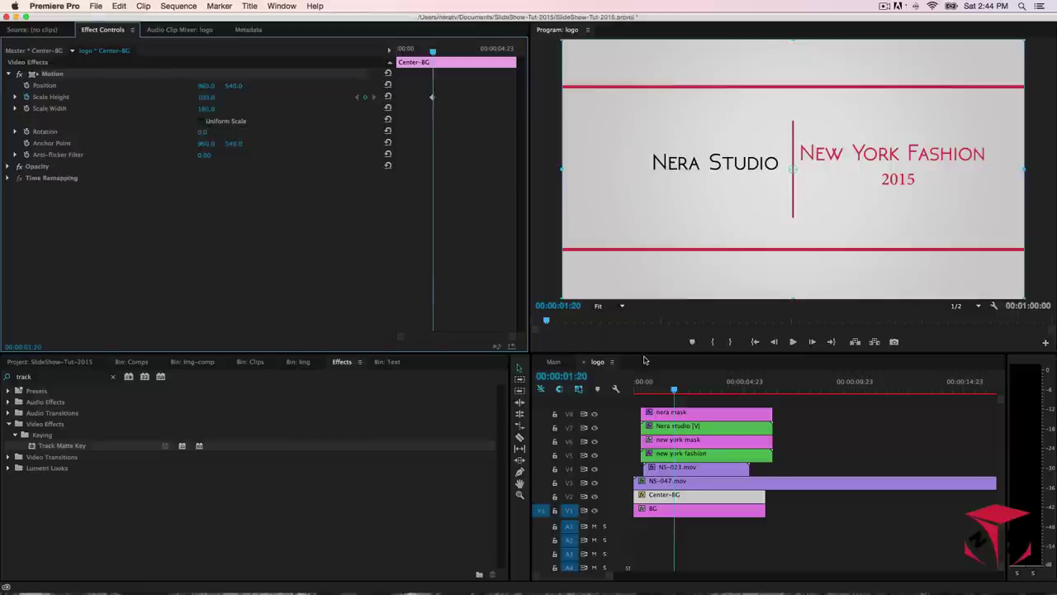
drag(674, 388, 680, 390)
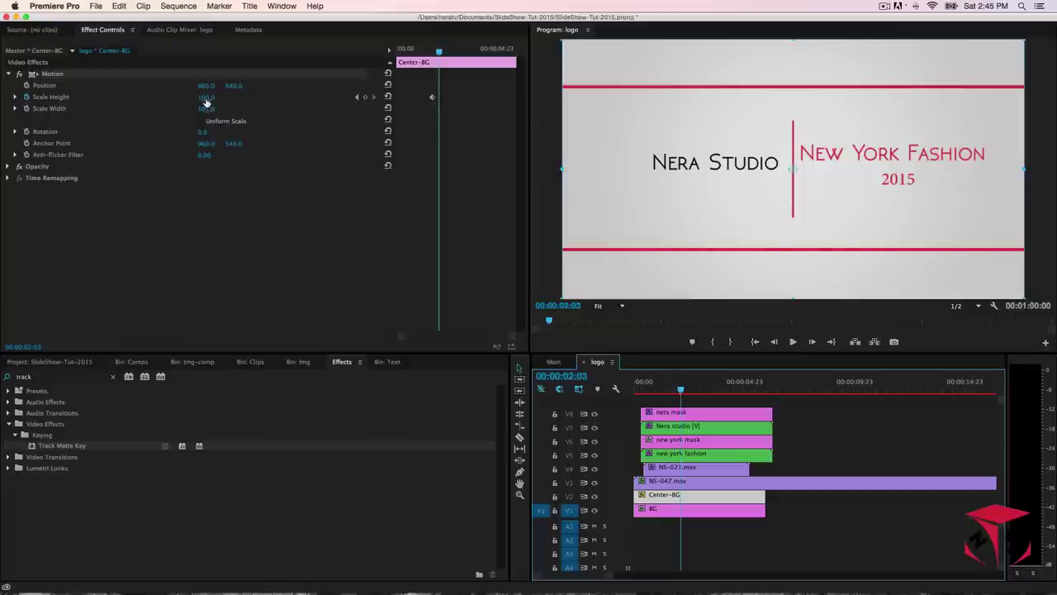
drag(207, 101, 176, 101)
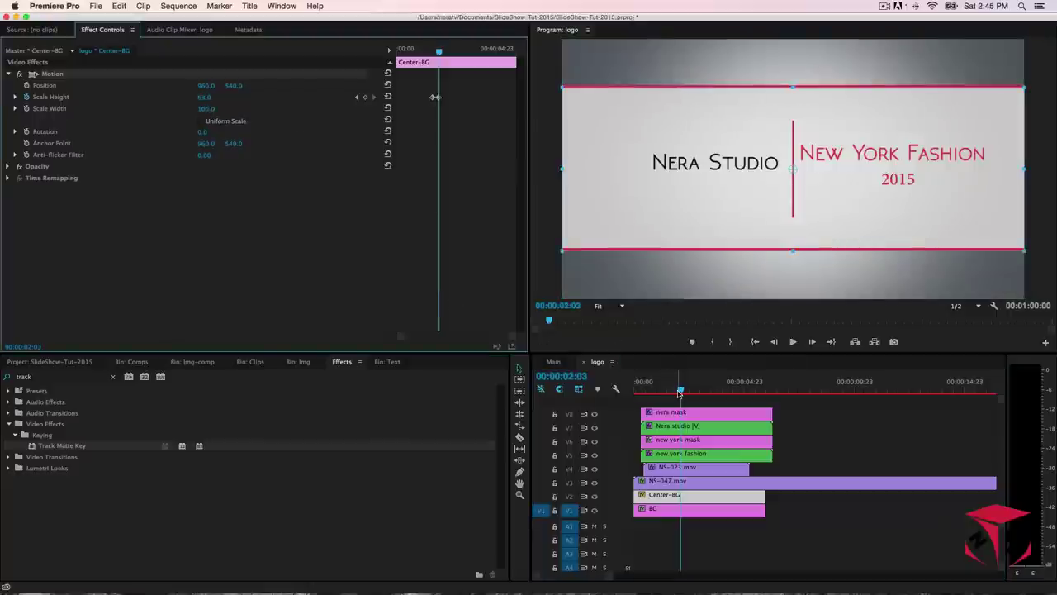
mouse_move(682, 394)
mouse_down()
mouse_move(657, 393)
mouse_move(691, 398)
mouse_move(682, 394)
mouse_up()
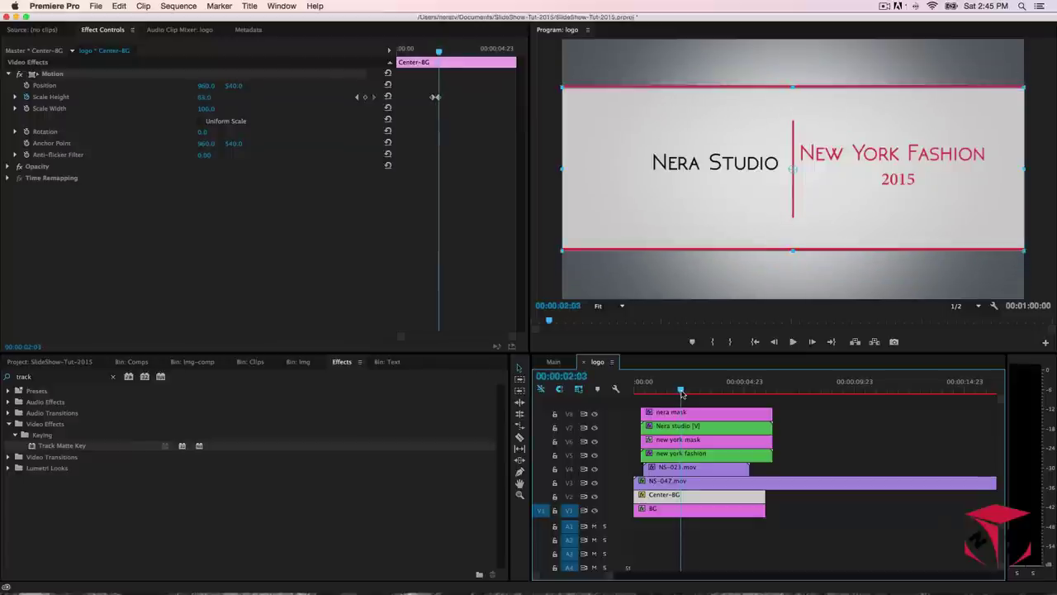
drag(670, 471, 709, 472)
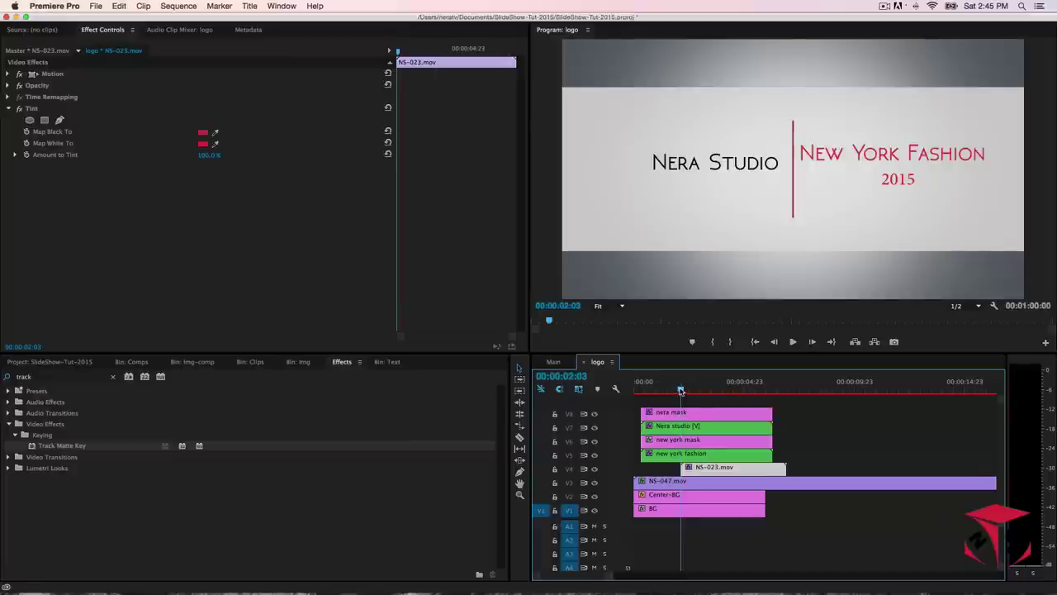
- Park the logo sequence playhead at 00:00:06:00
drag(681, 390, 721, 401)
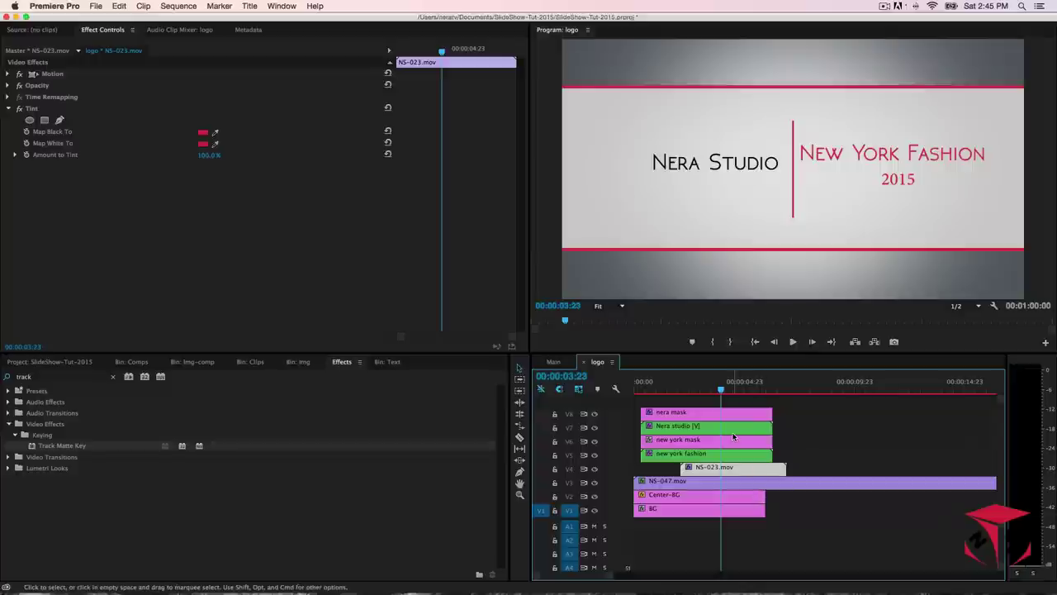
click(561, 375)
text(600)
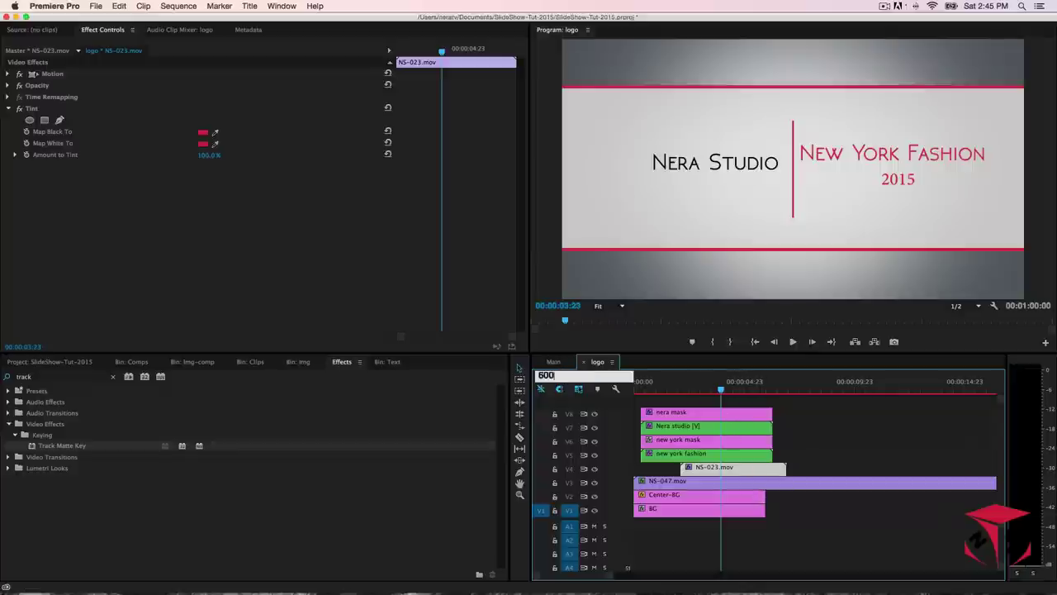
key(Return)
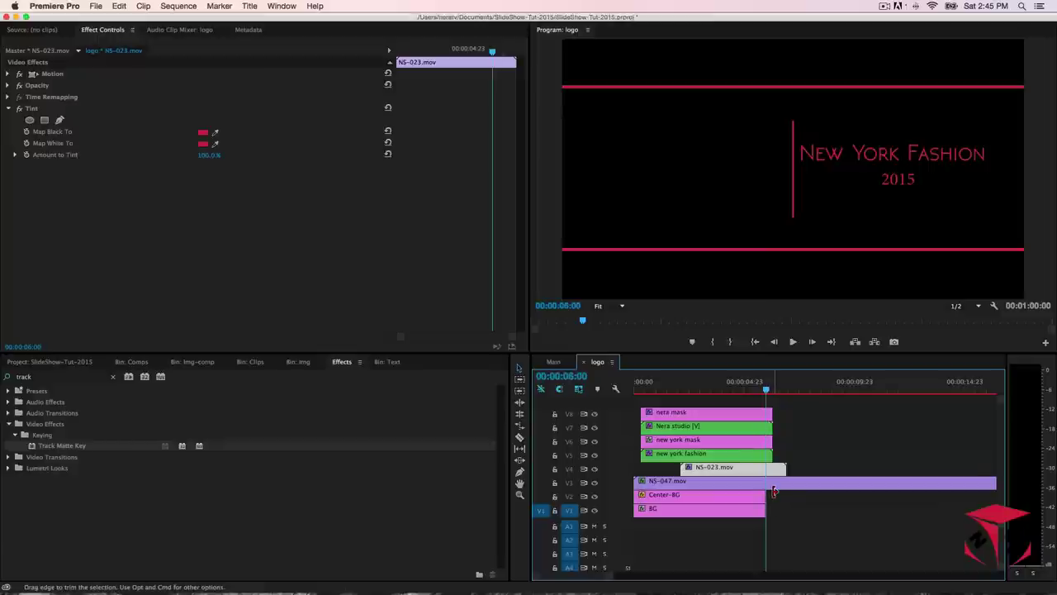
- Razor every track at 00:00:06:00 and delete all clip pieces after the cut
key(c)
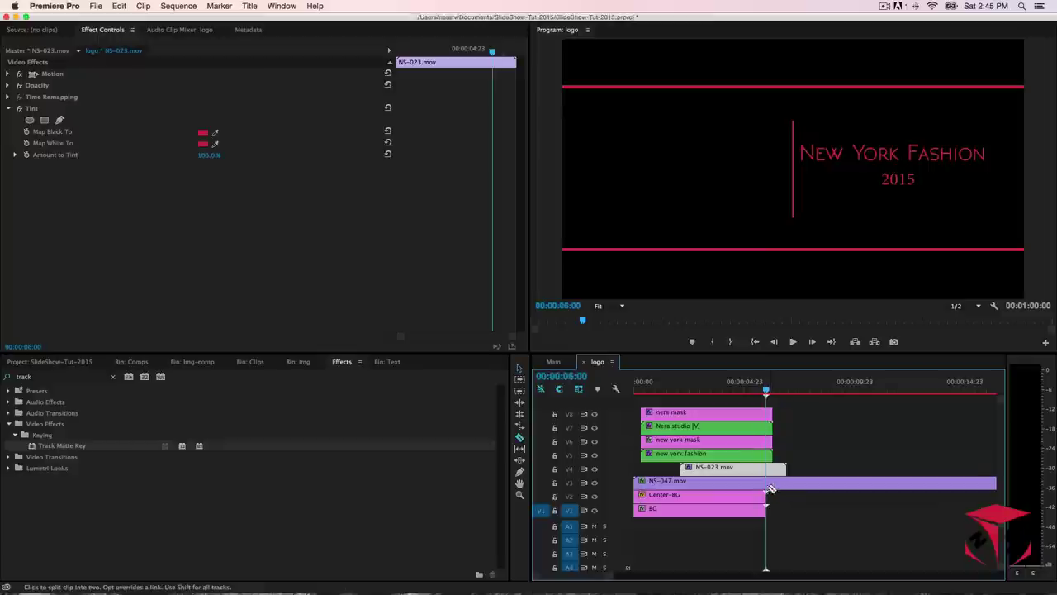
click(769, 485)
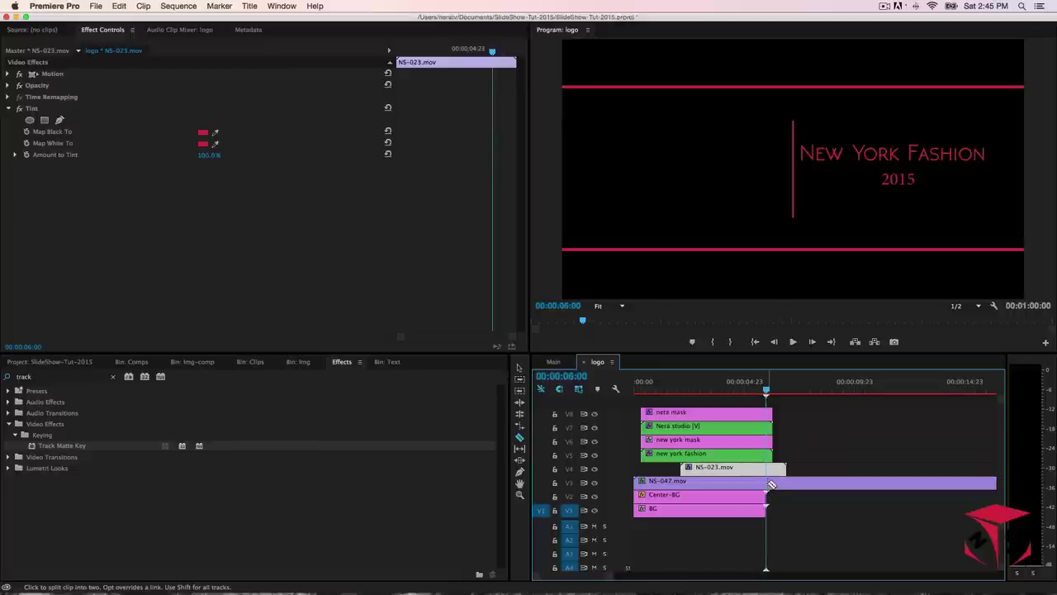
click(769, 486)
click(769, 468)
click(769, 454)
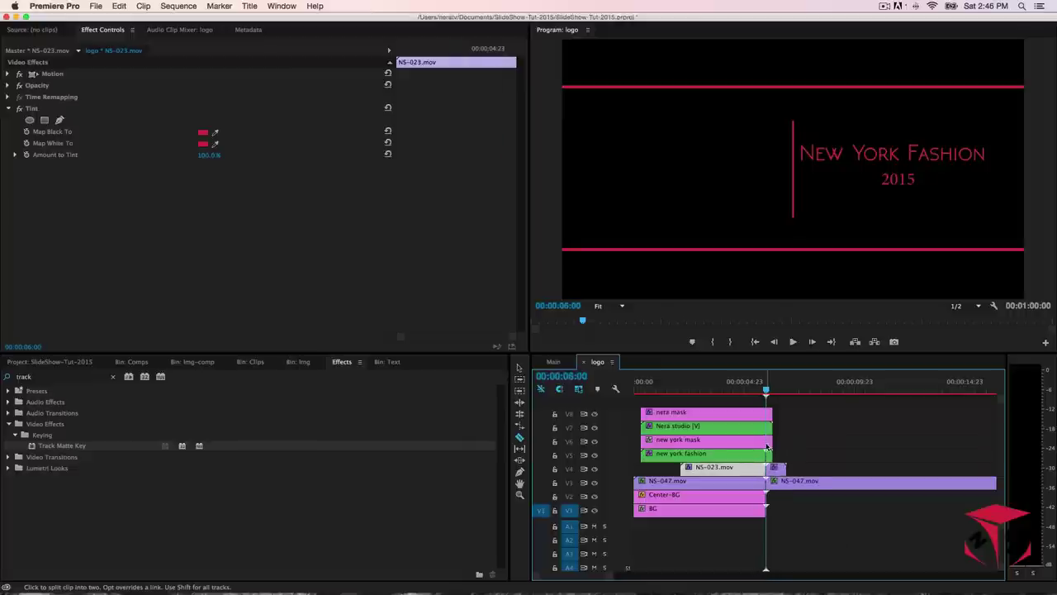
click(769, 440)
click(769, 427)
click(769, 413)
key(v)
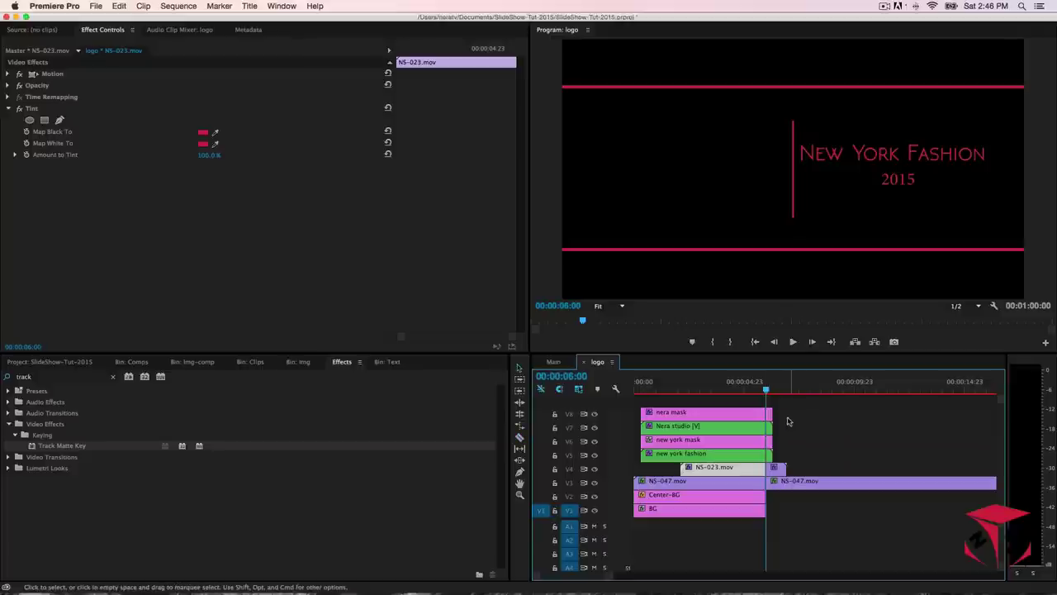
click(769, 413)
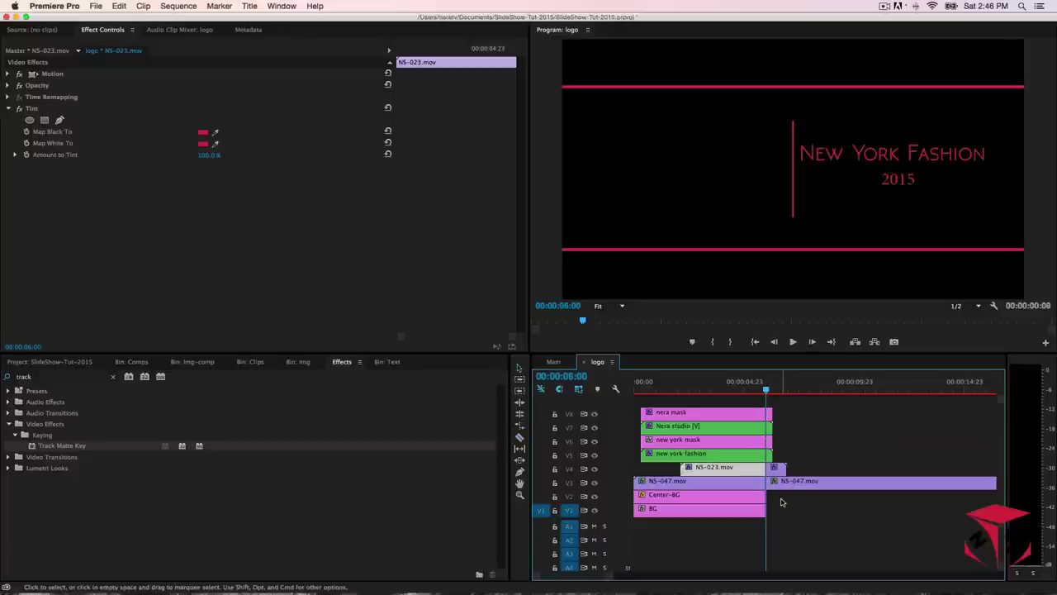
drag(785, 498, 693, 402)
key(Delete)
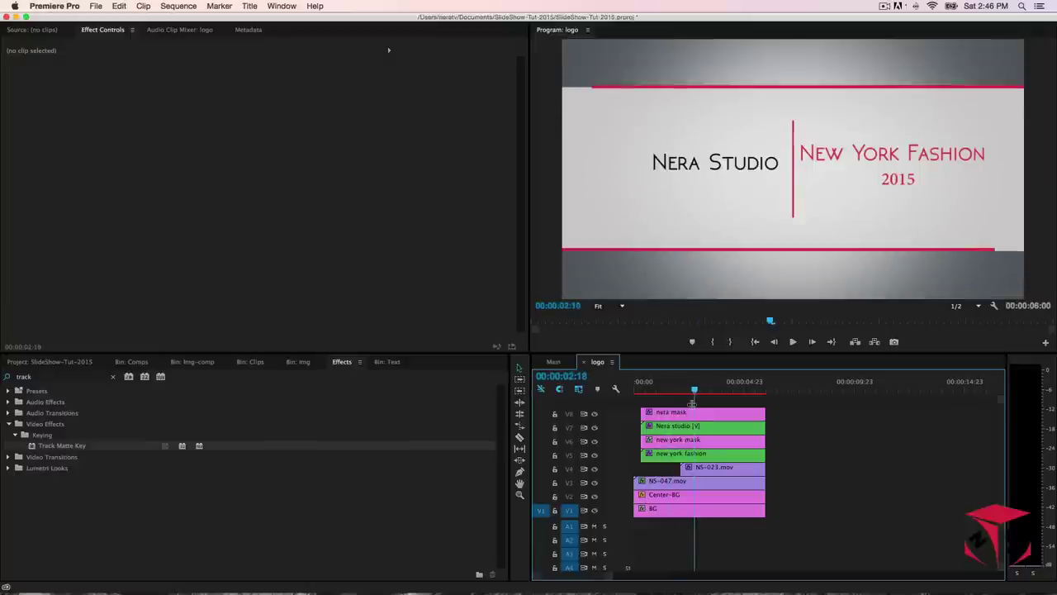
- Save, reopen the logo sequence from the Comps bin and delete its BG clip on V1
key(super+s)
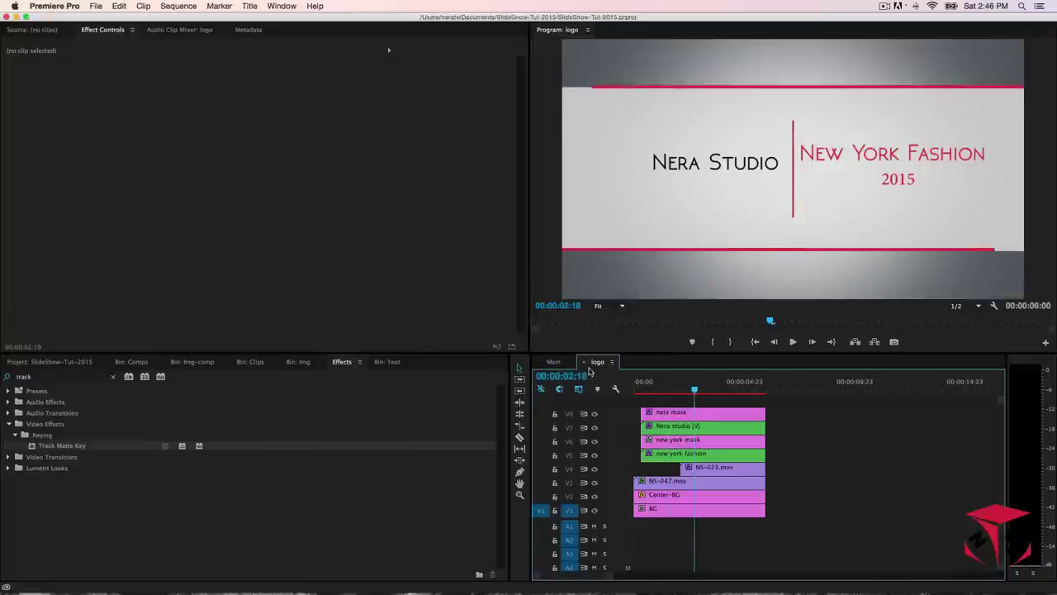
click(585, 364)
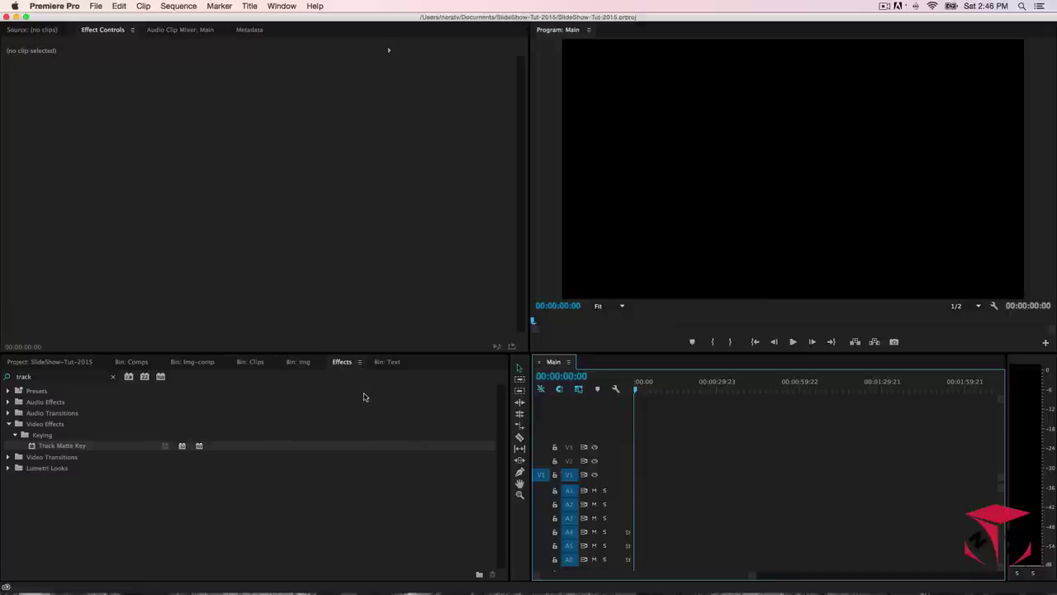
click(143, 364)
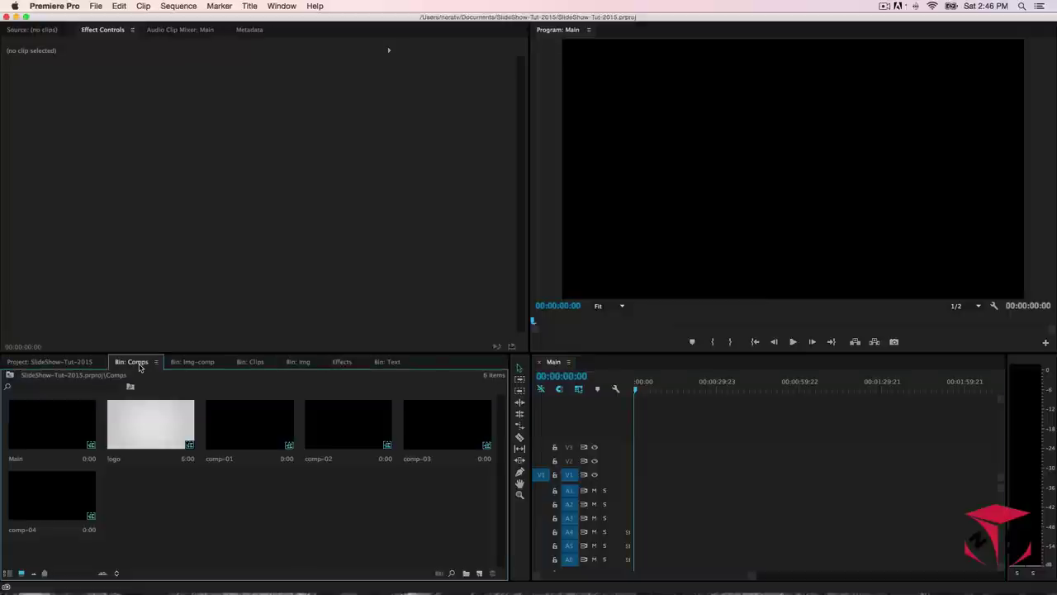
double_click(152, 433)
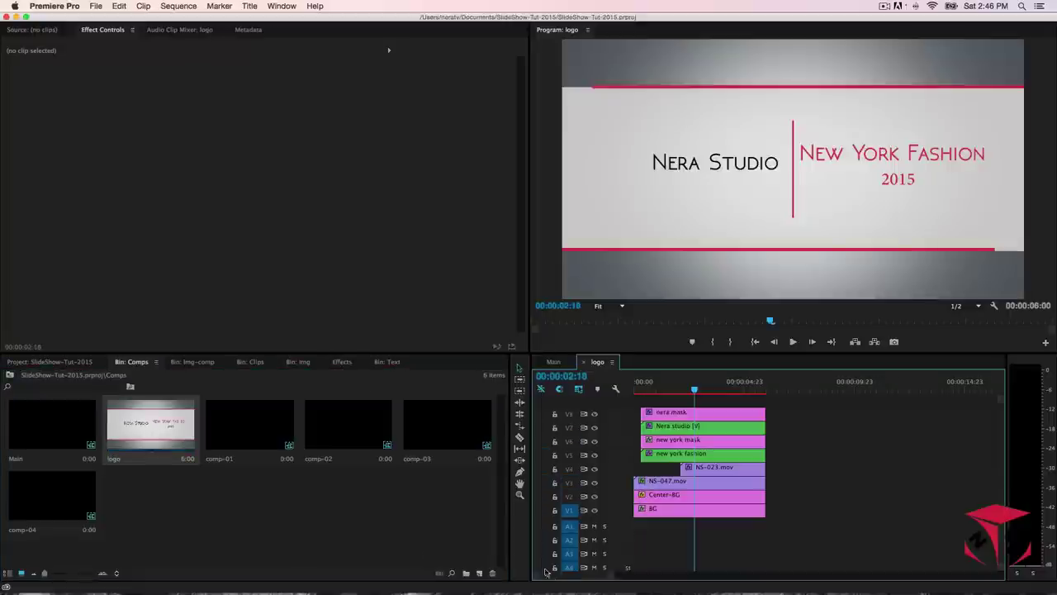
click(731, 513)
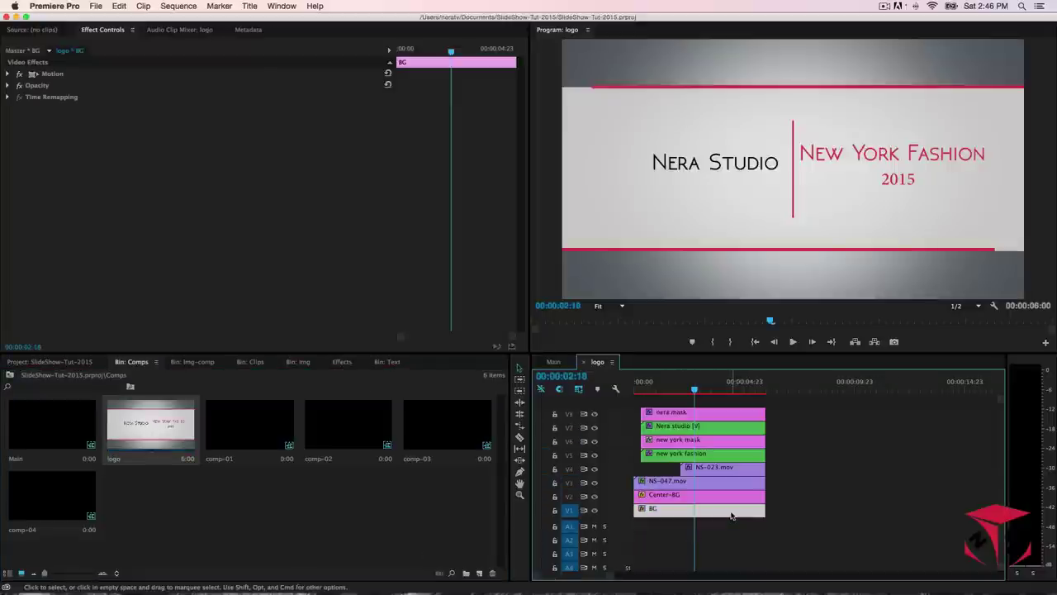
key(Delete)
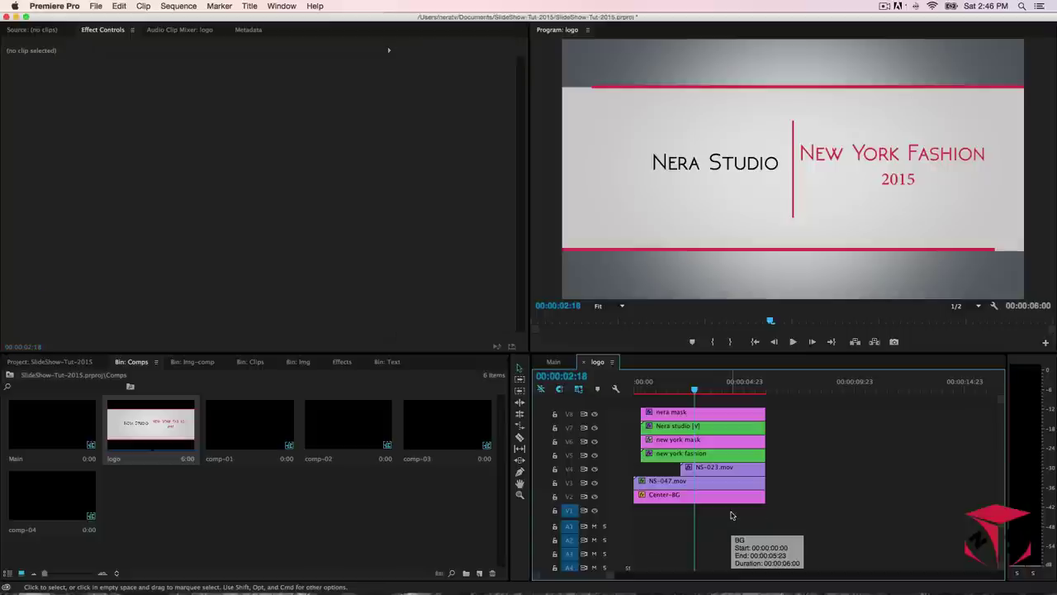
drag(696, 390, 654, 400)
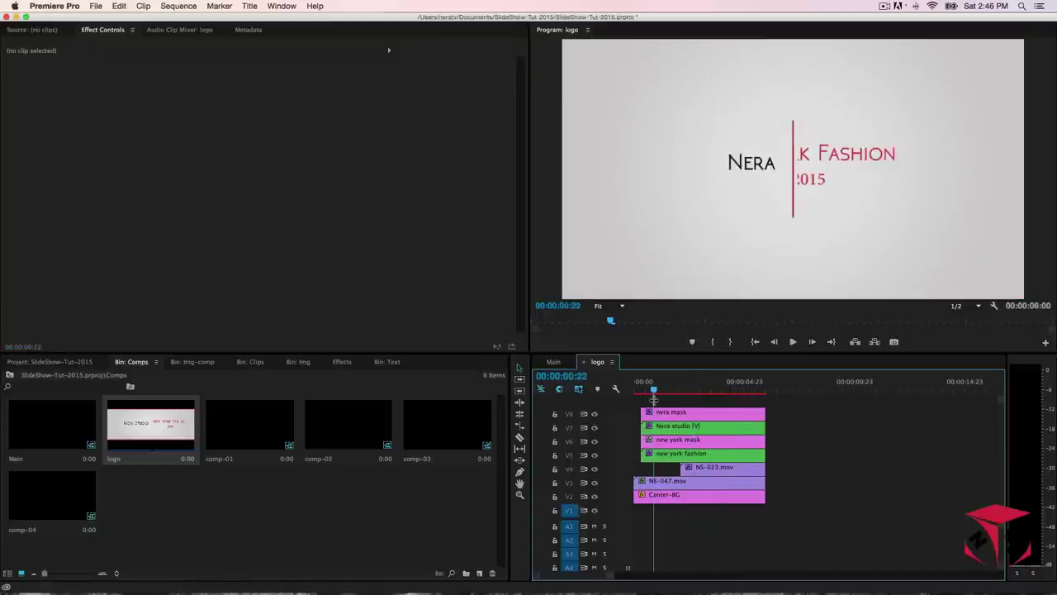
- Save the project, close logo and open the empty comp-01 sequence
key(super+s)
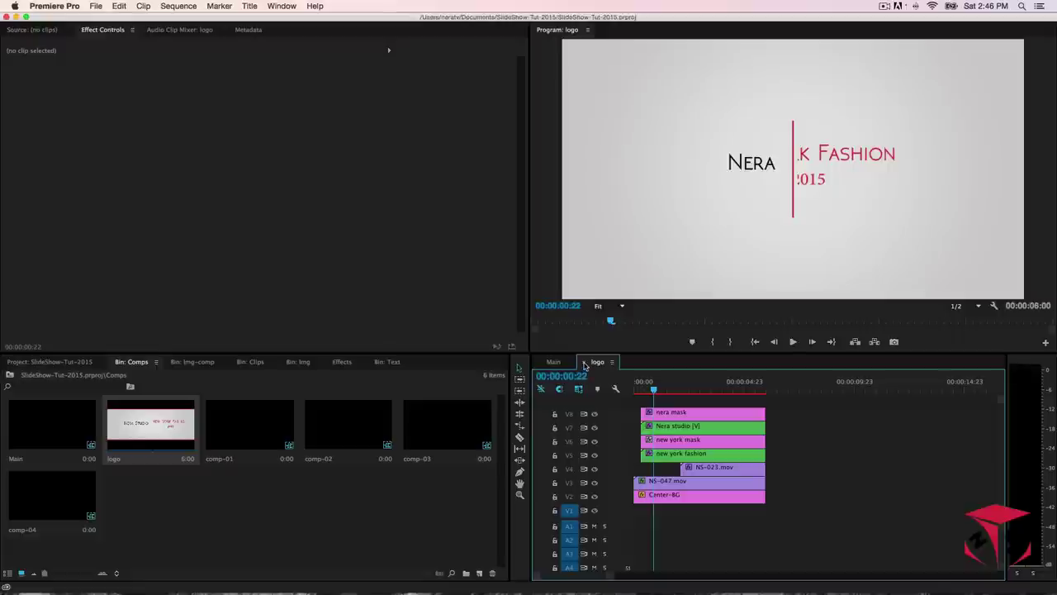
click(583, 362)
double_click(261, 436)
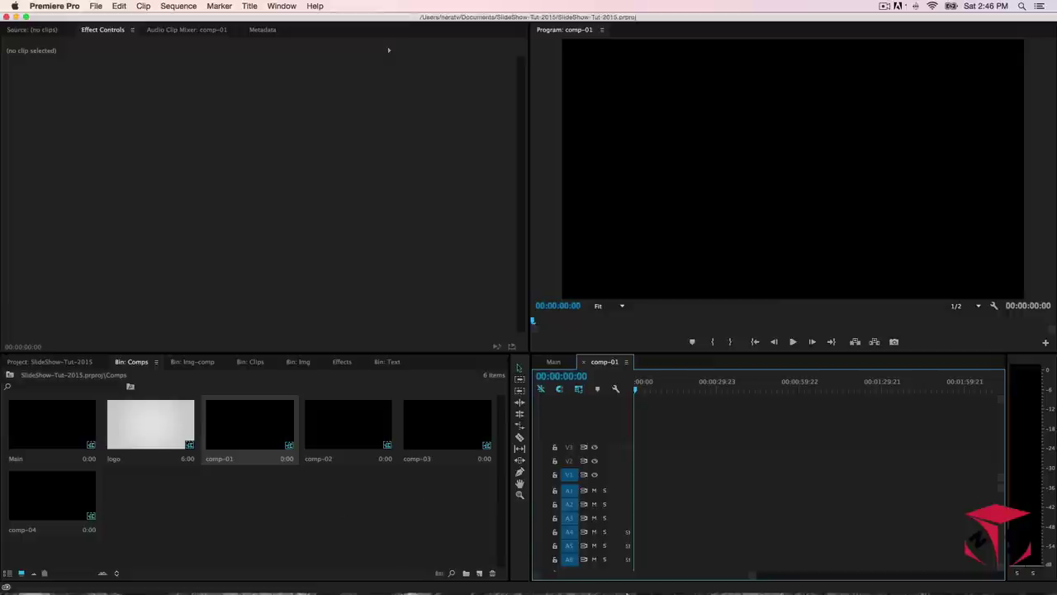
- Scroll through the COMP layer lists in the LIST-TUT-2015 TextEdit notes, then minimize the notes
mouse_move(636, 588)
click(636, 567)
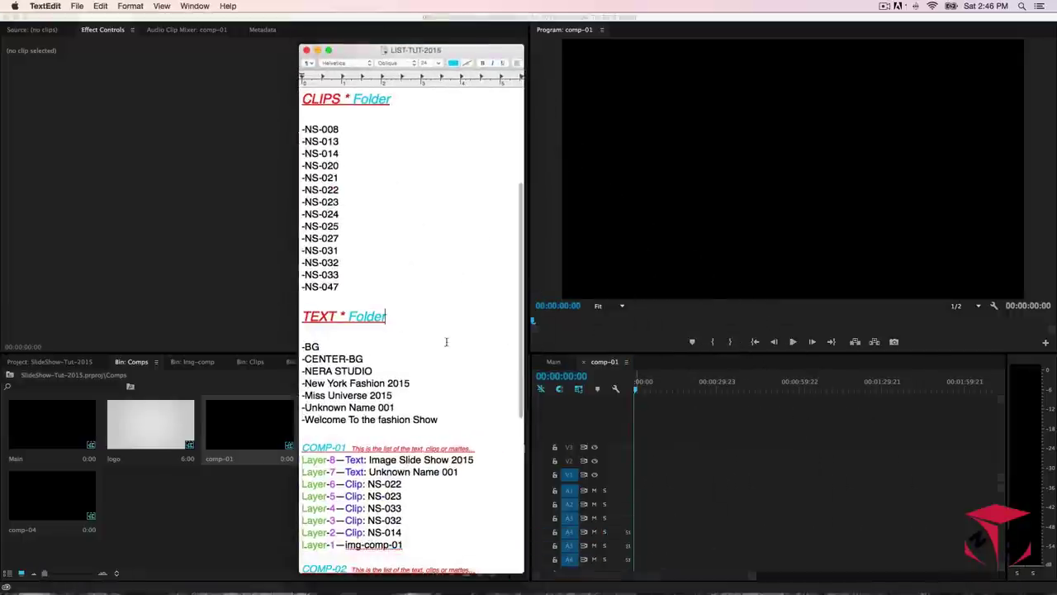
scroll(435, 336, down, 5)
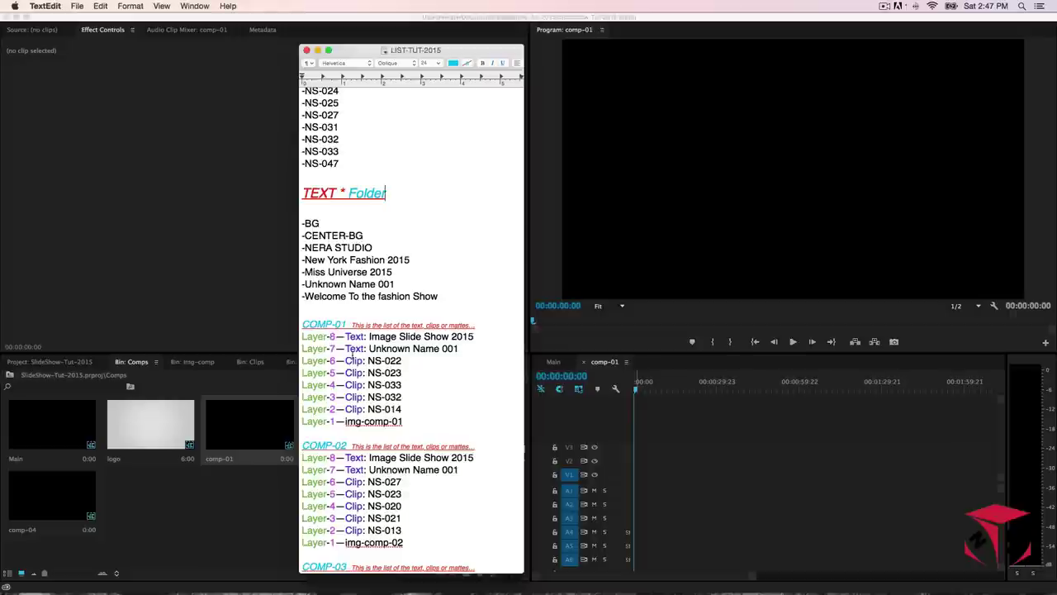
scroll(352, 357, down, 5)
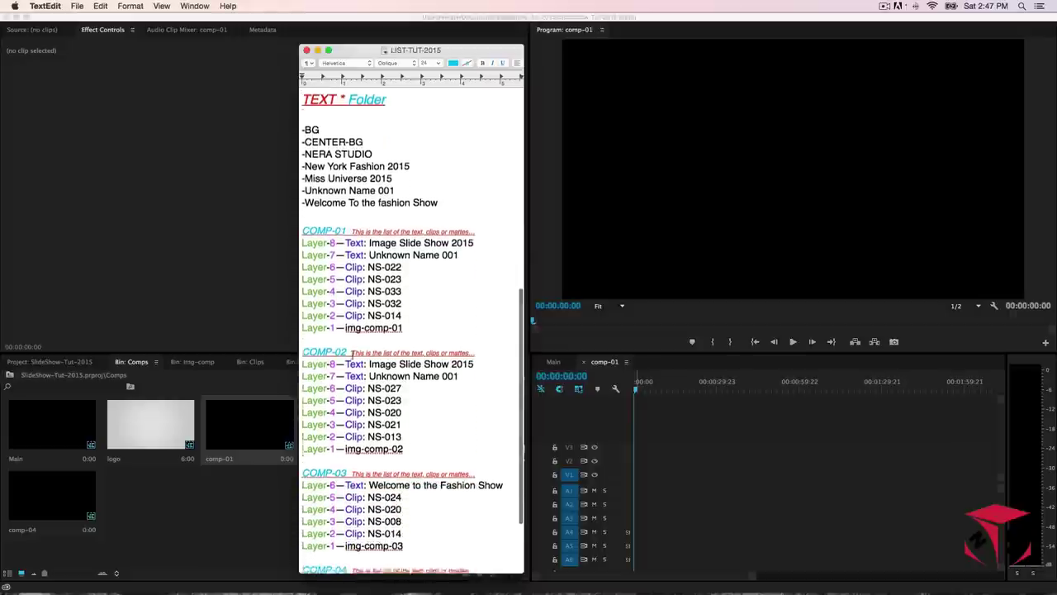
scroll(352, 353, down, 5)
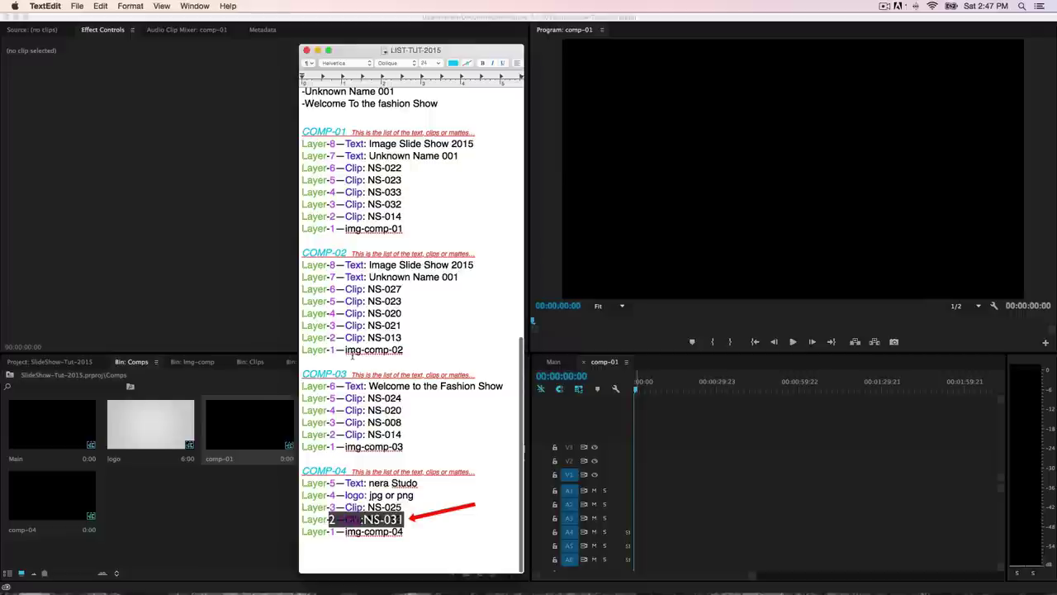
scroll(352, 354, up, 3)
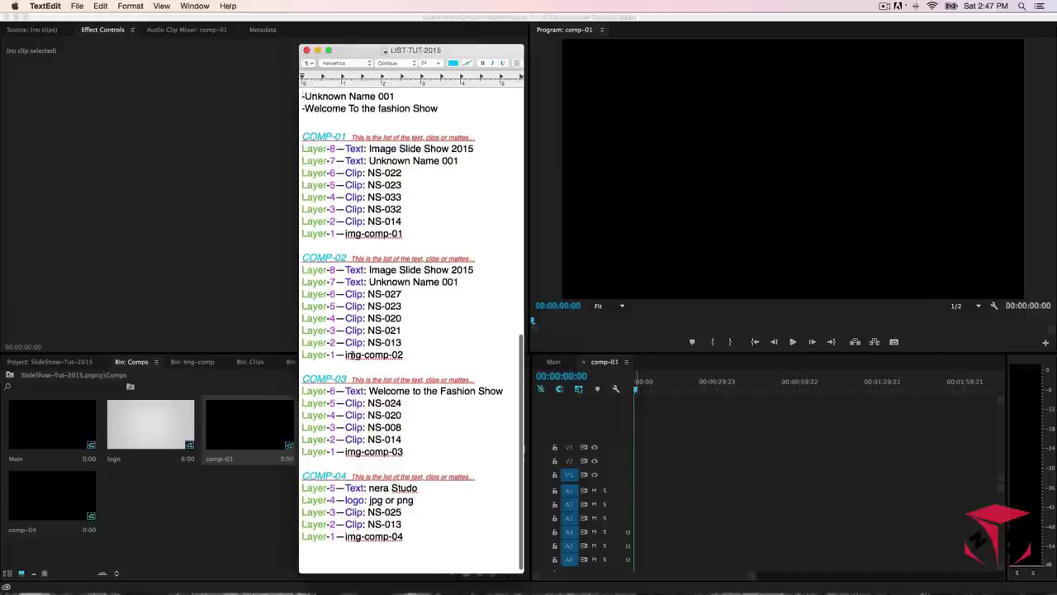
scroll(352, 355, up, 6)
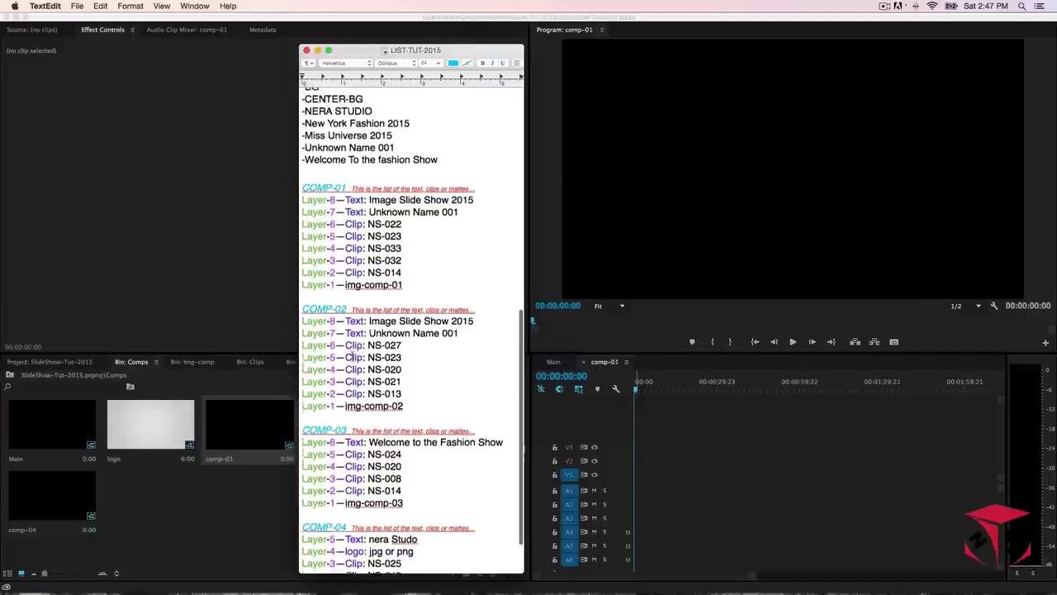
scroll(352, 354, up, 2)
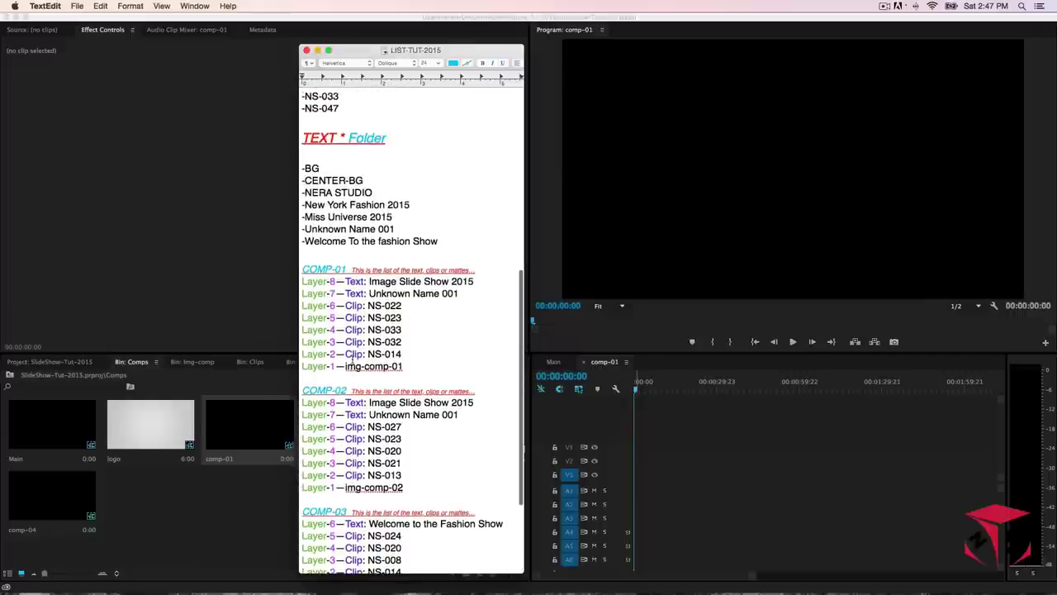
scroll(353, 359, up, 1)
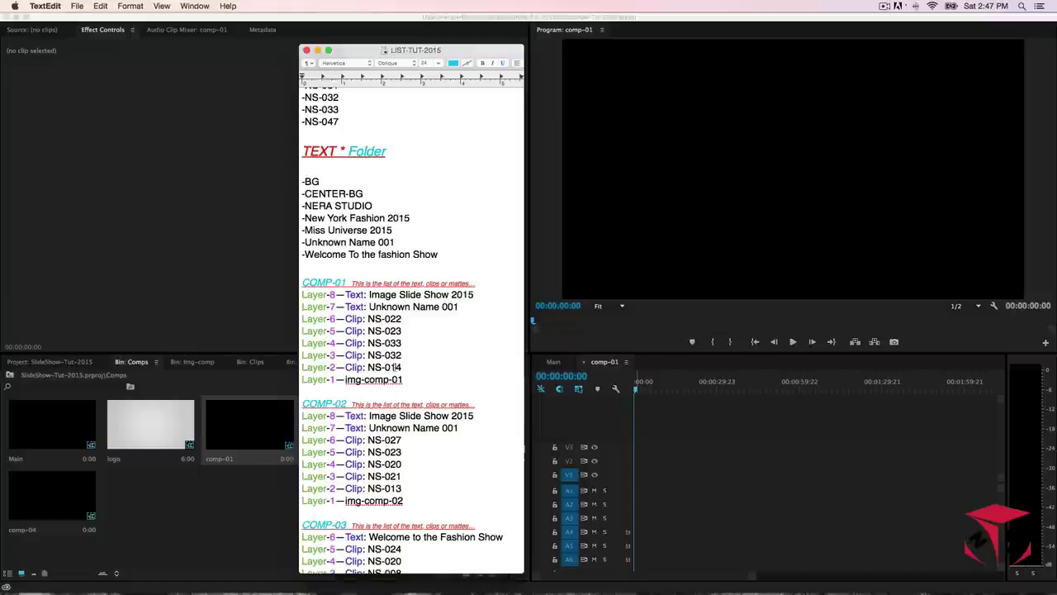
click(318, 52)
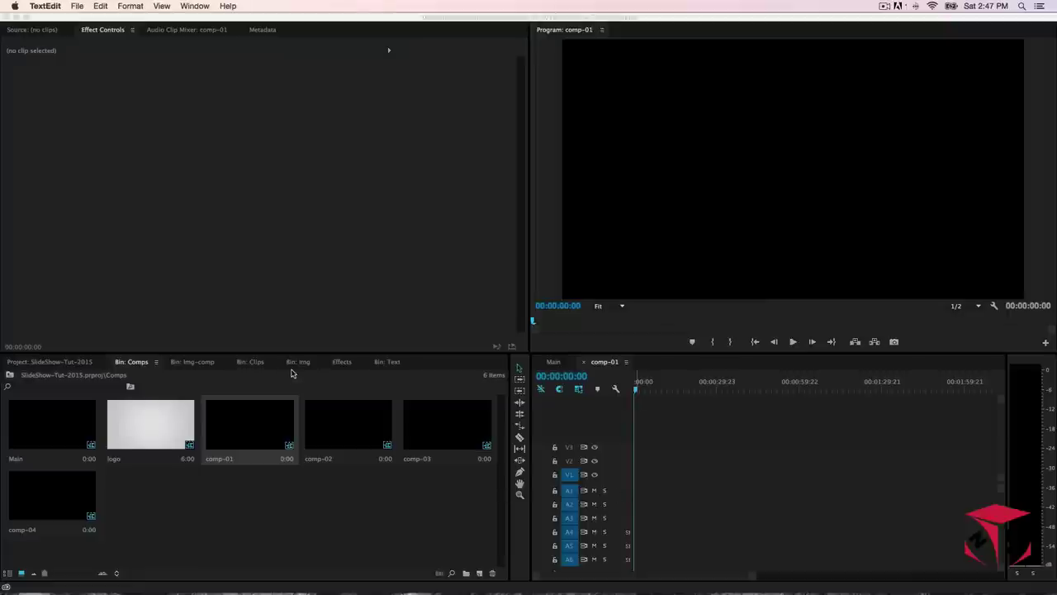
- Open img-comp-01 and place DSC_7771.jpg from the Img bin on V1
click(199, 364)
click(199, 364)
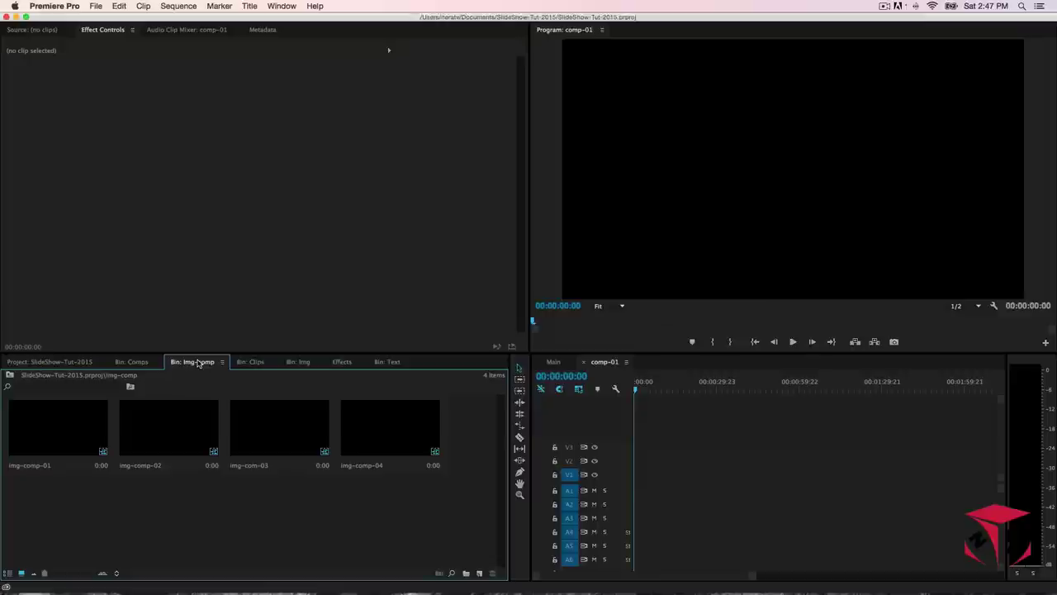
double_click(88, 433)
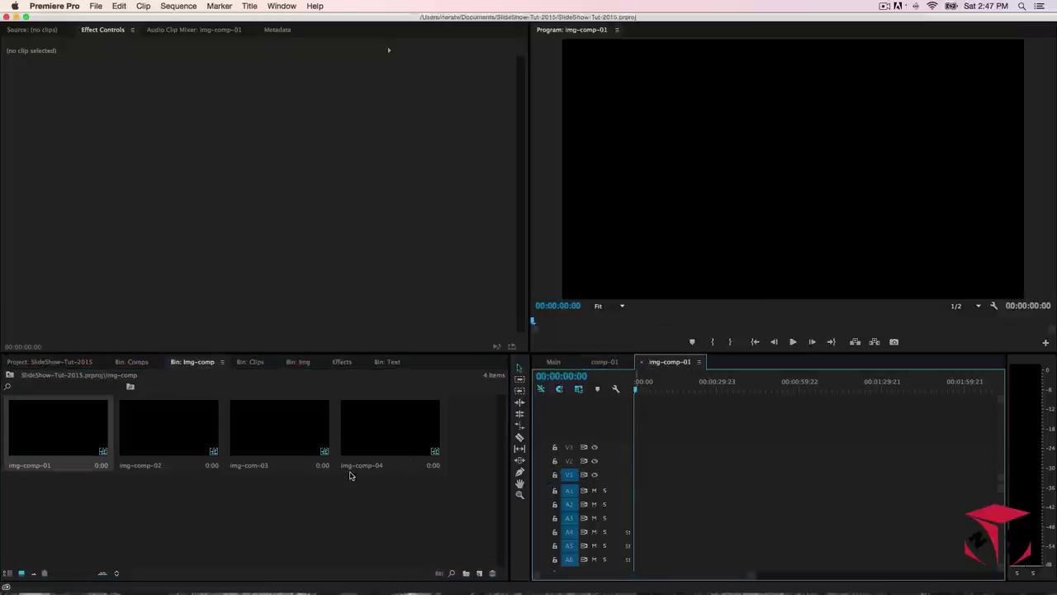
click(299, 365)
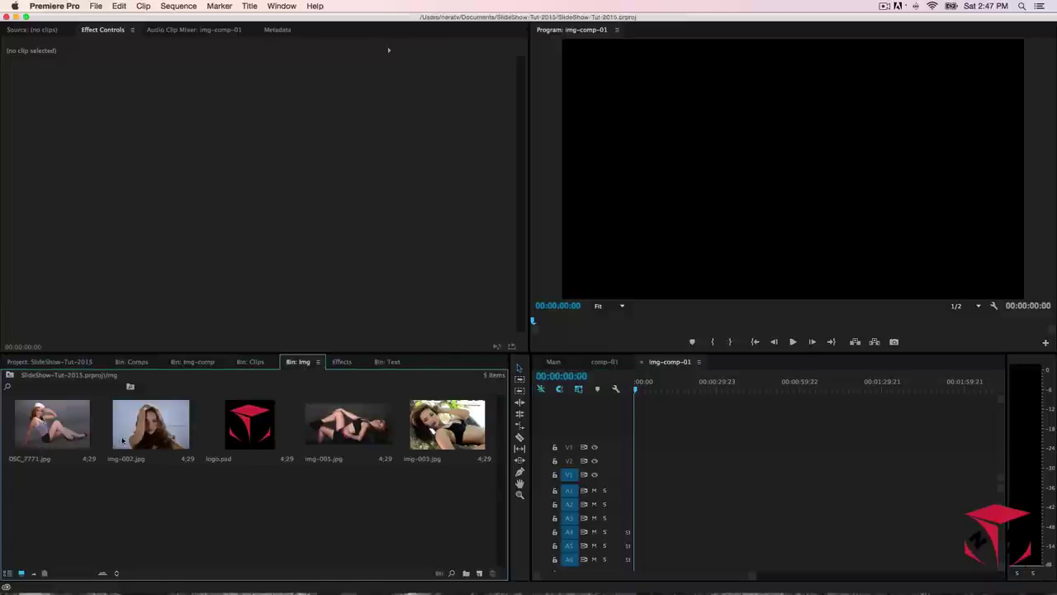
click(64, 425)
drag(63, 425, 630, 483)
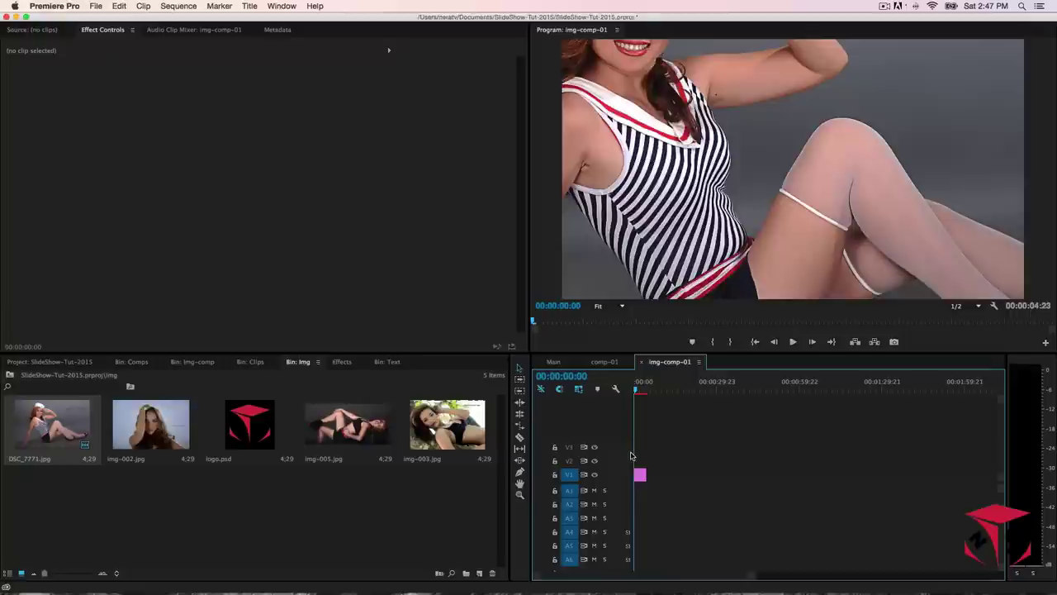
- Extend the DSC_7771.jpg clip's end to the six-second mark
click(570, 377)
text(6)
key(Return)
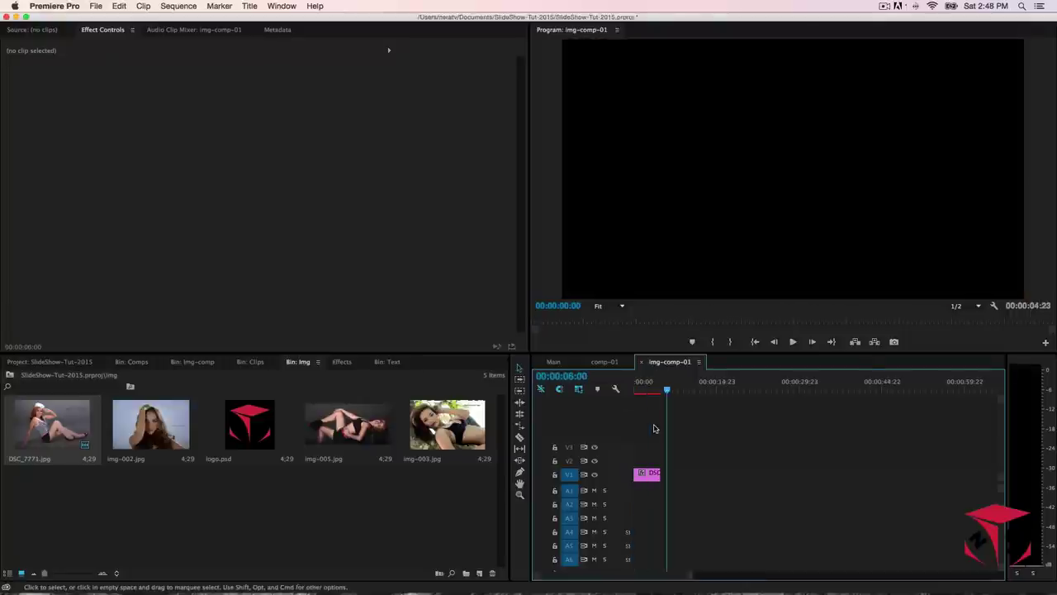
key(=)
key(=)
drag(684, 475, 699, 475)
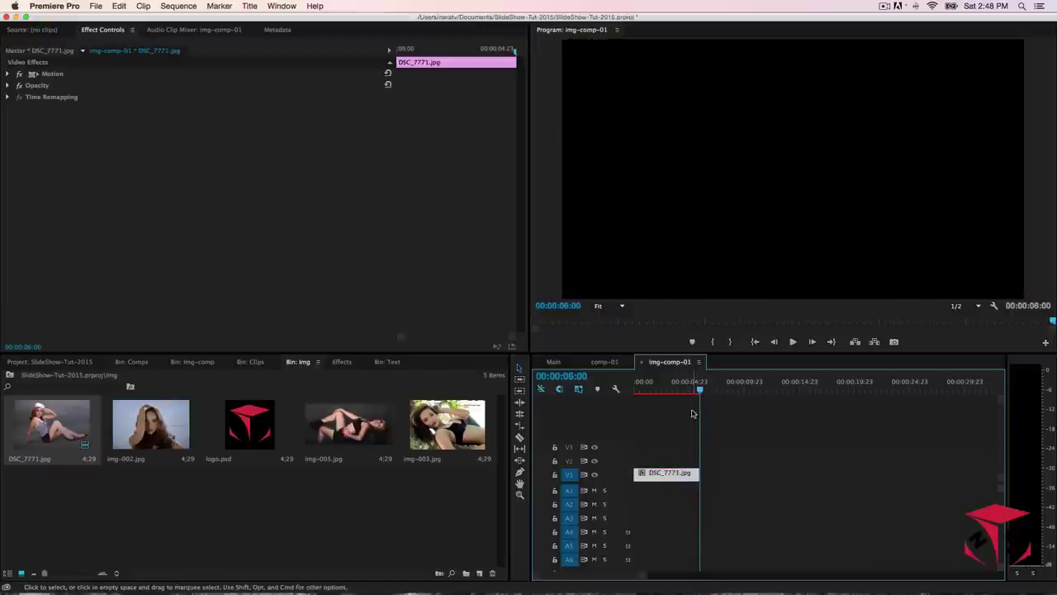
drag(701, 389, 621, 389)
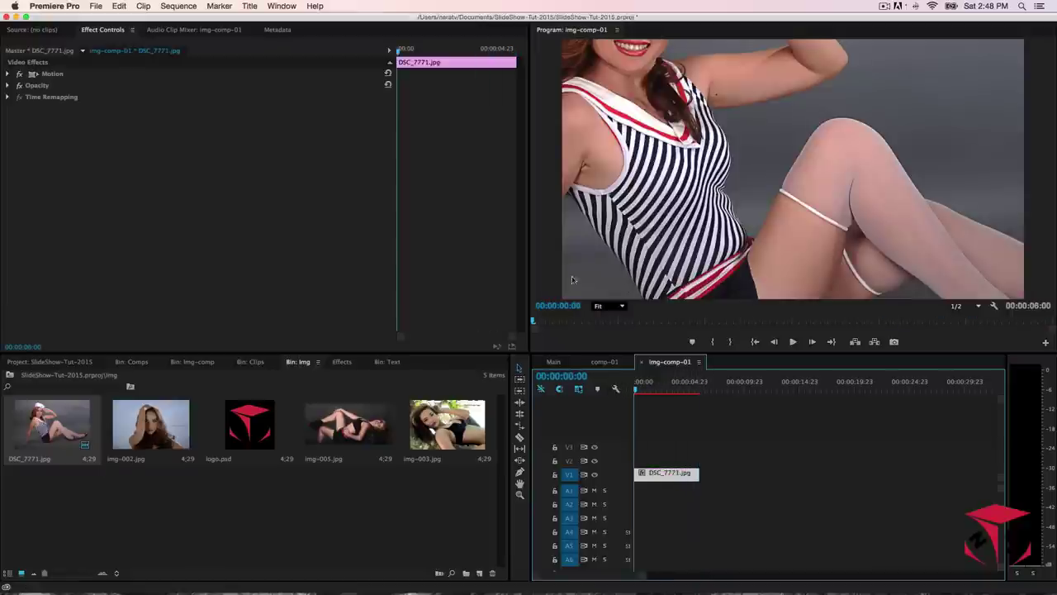
- Set DSC_7771.jpg's Motion Scale to 55 and Position to 1044, 688
click(52, 77)
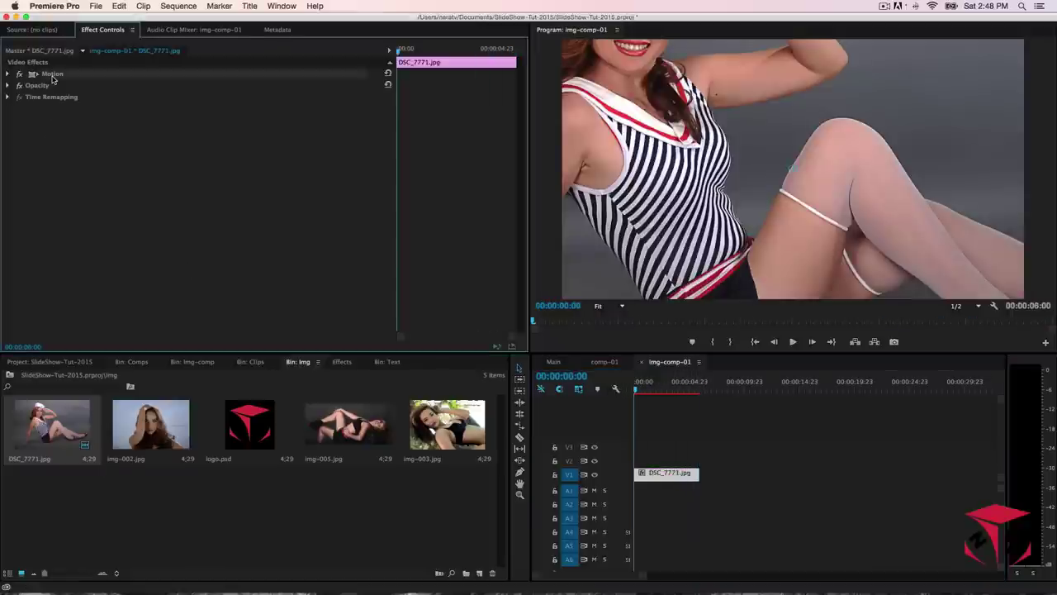
click(9, 74)
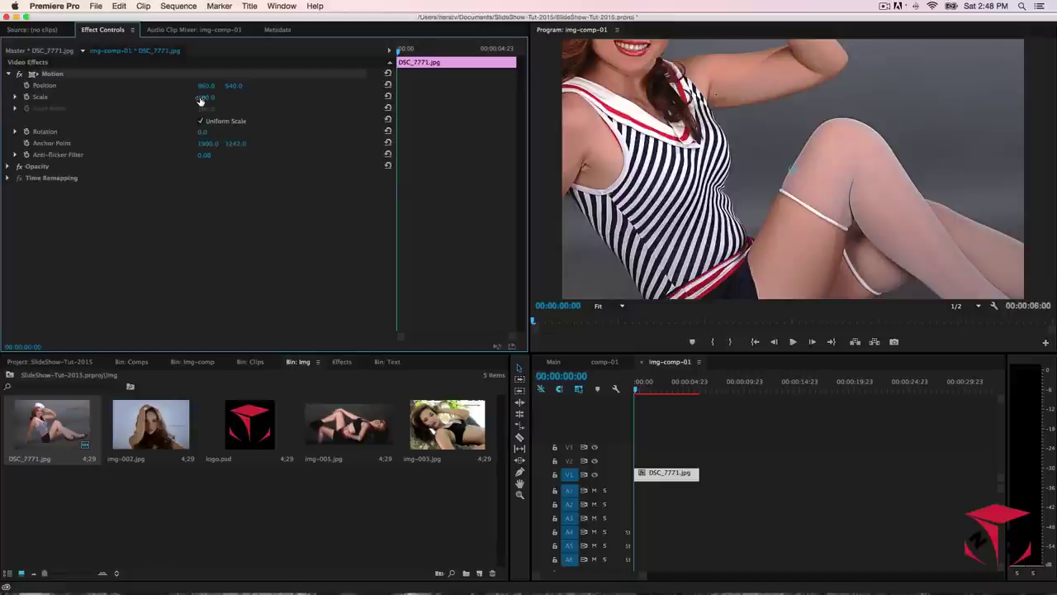
drag(204, 97, 237, 88)
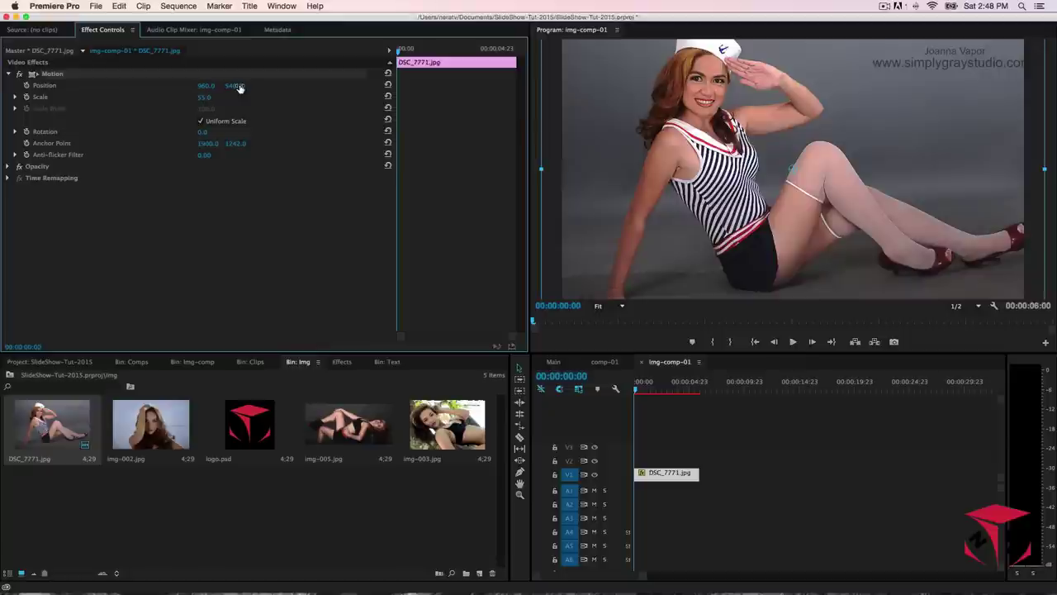
drag(234, 85, 228, 85)
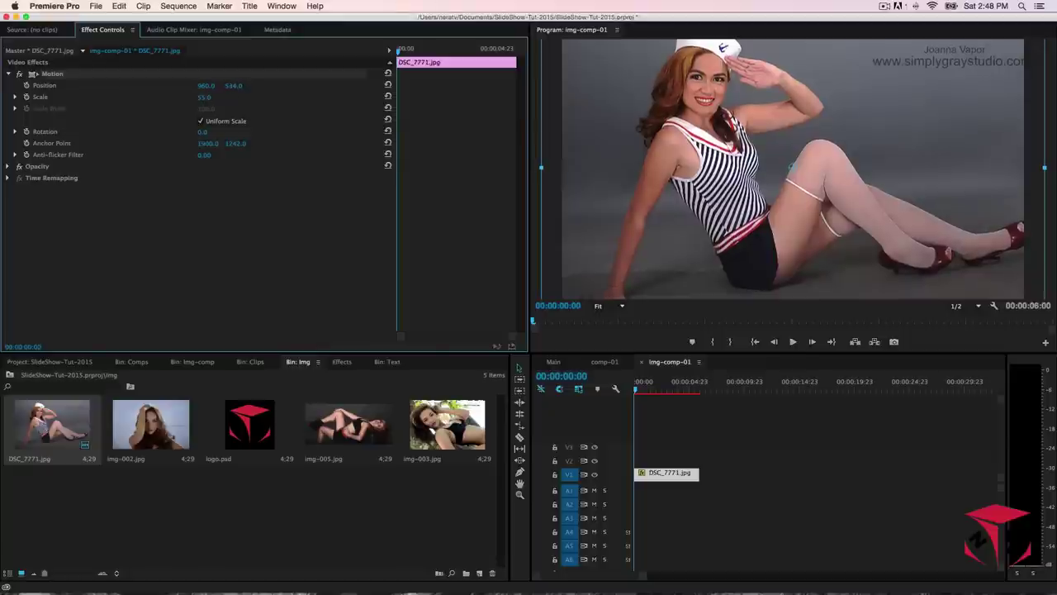
drag(228, 85, 270, 86)
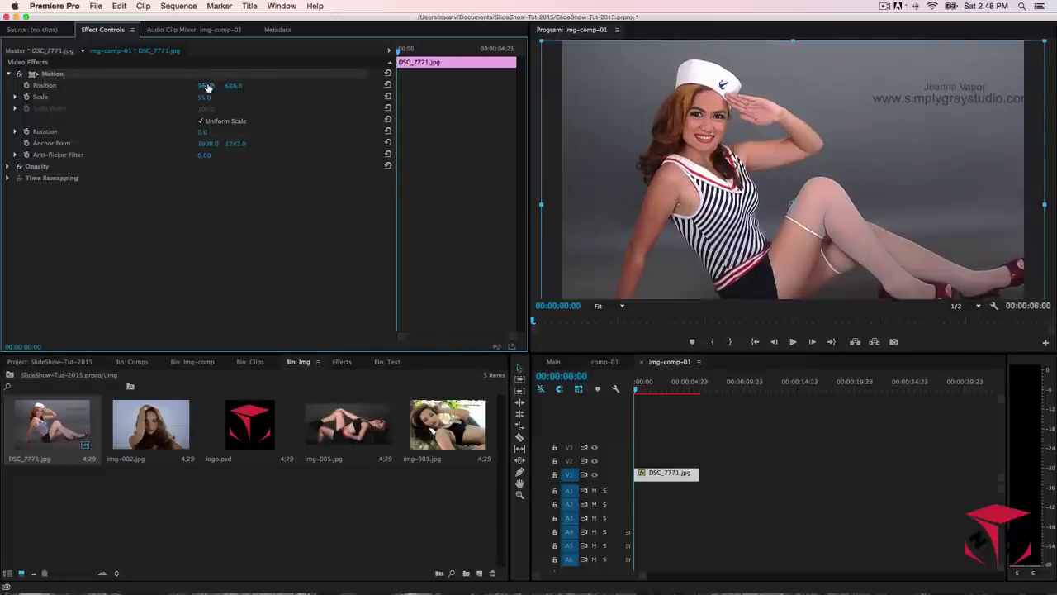
mouse_move(205, 85)
mouse_down()
mouse_move(193, 85)
mouse_move(225, 85)
mouse_move(214, 85)
mouse_up()
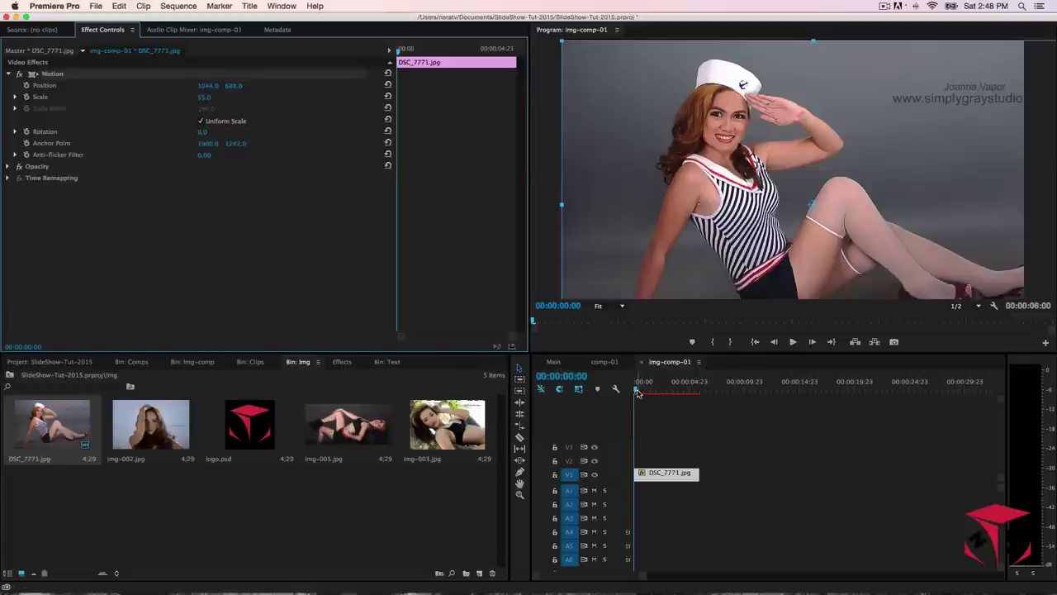
- Keyframe DSC_7771's Position sliding left to X 878 near 00:00:05:21, then close img-comp-01
click(26, 85)
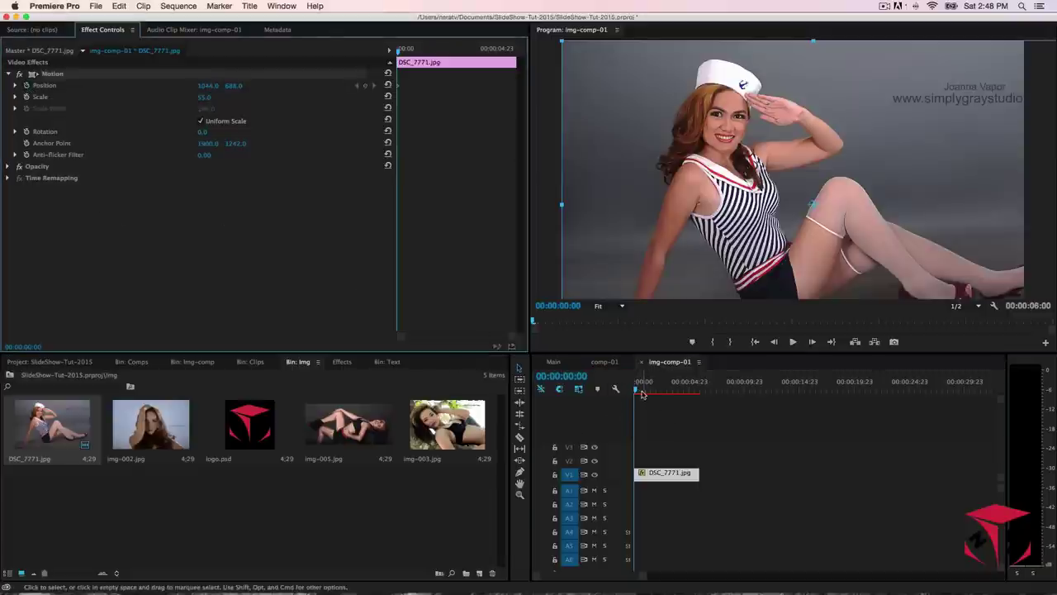
drag(643, 394, 698, 389)
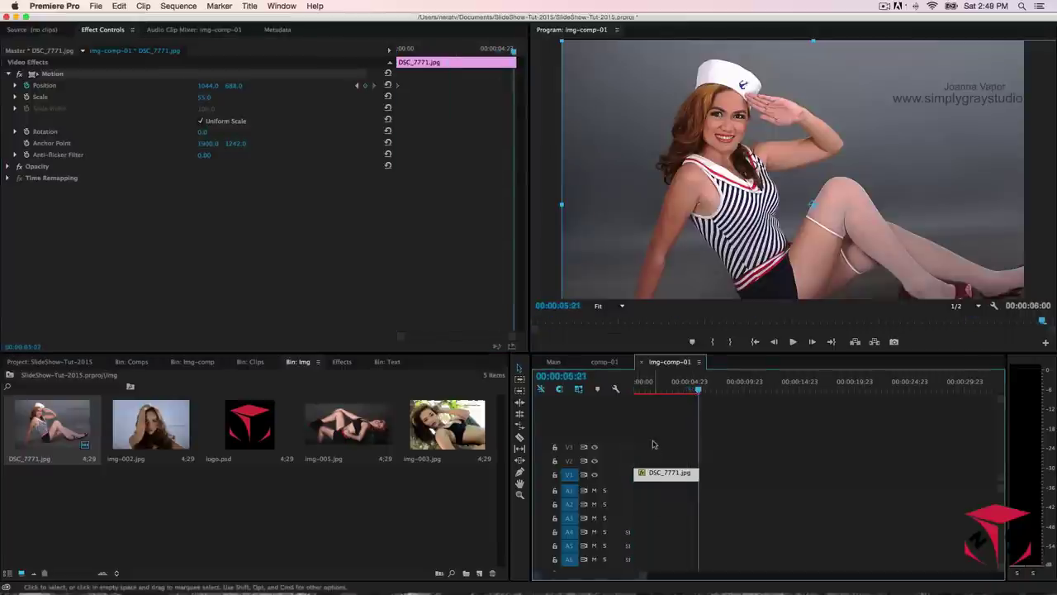
click(206, 85)
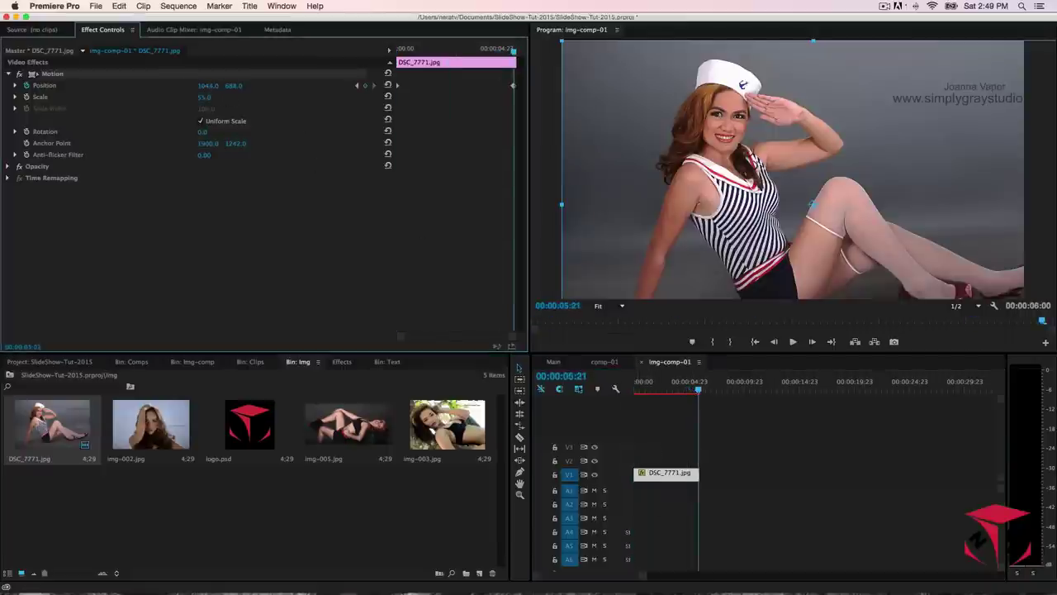
drag(207, 86, 68, 86)
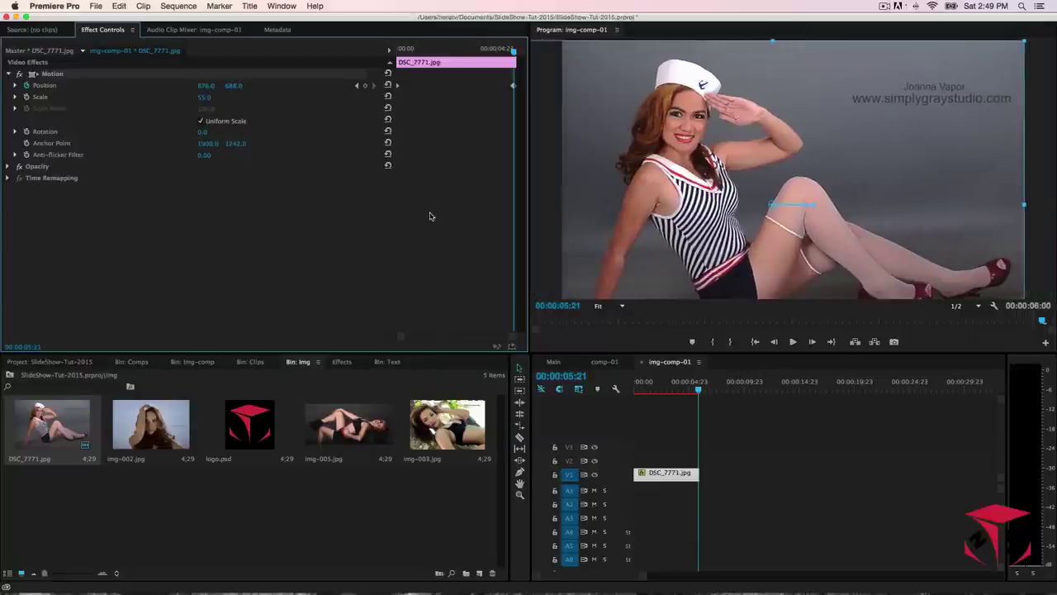
drag(698, 388, 668, 401)
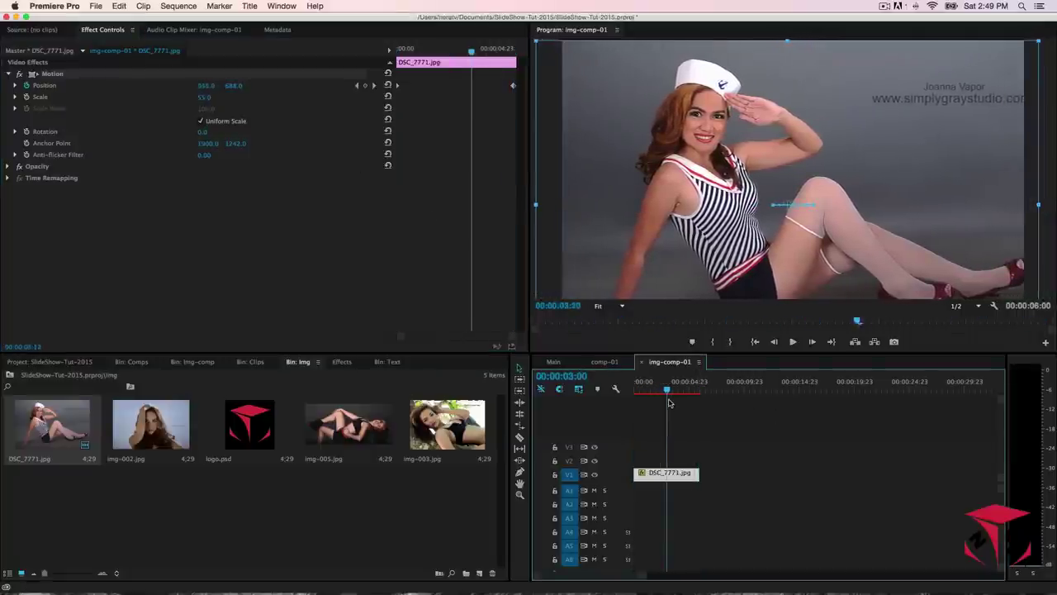
click(642, 362)
- Open img-comp-02 and place img-002.jpg from the Img bin on V1
click(404, 493)
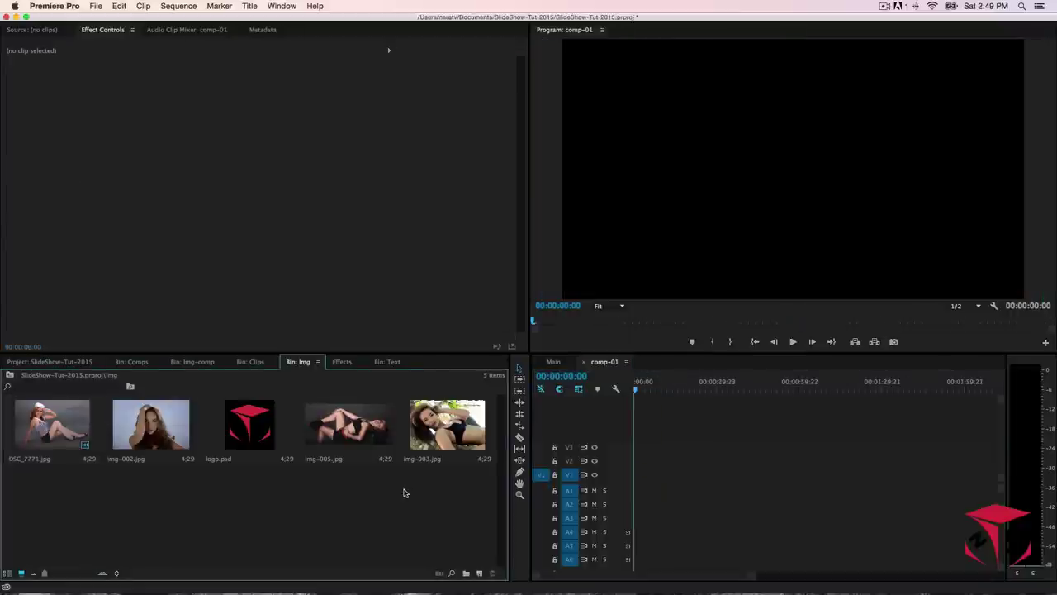
click(168, 430)
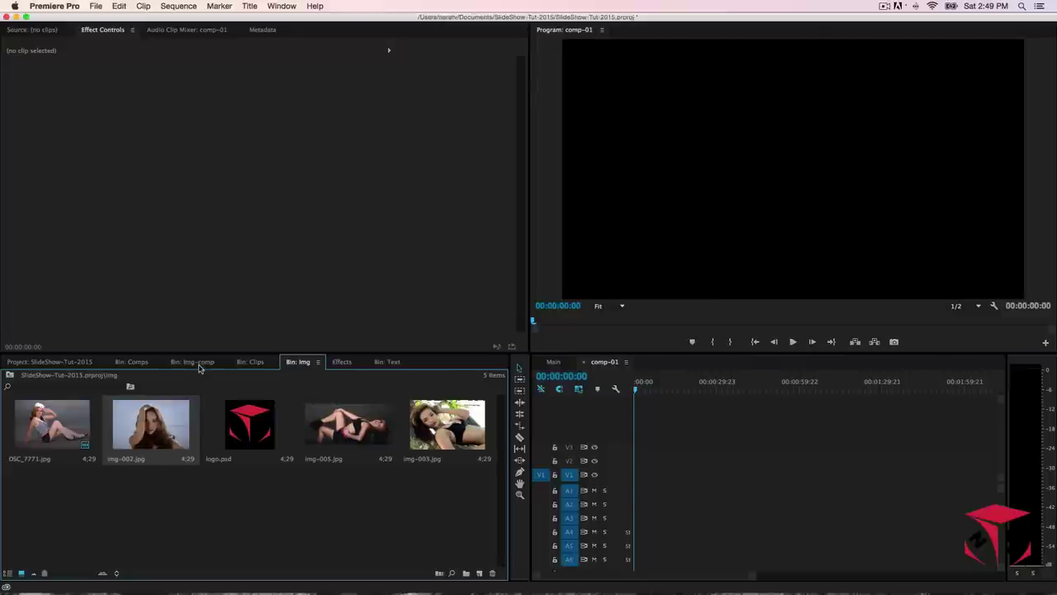
click(201, 365)
double_click(184, 460)
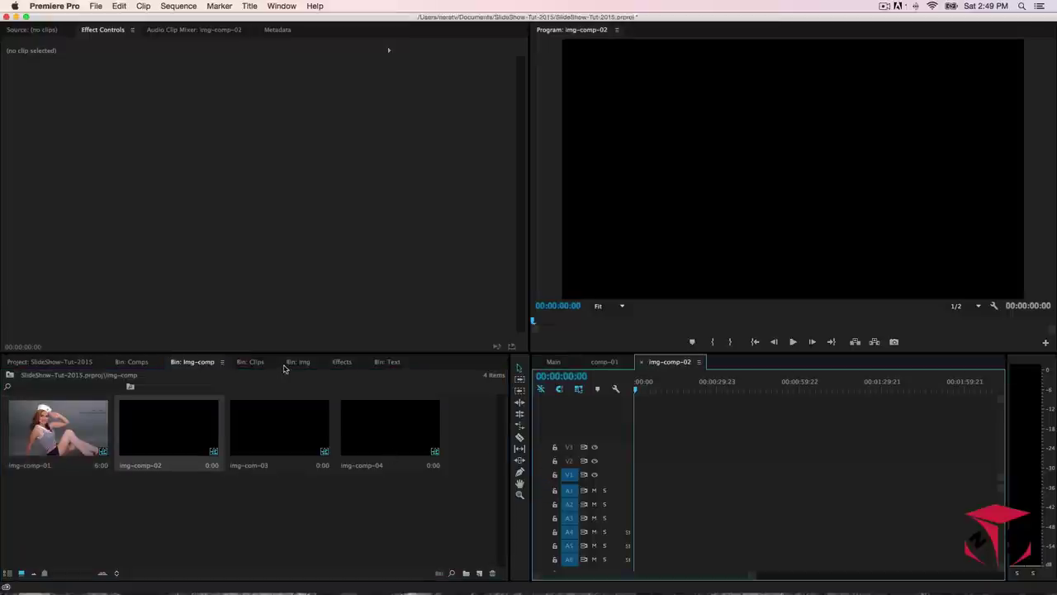
click(312, 364)
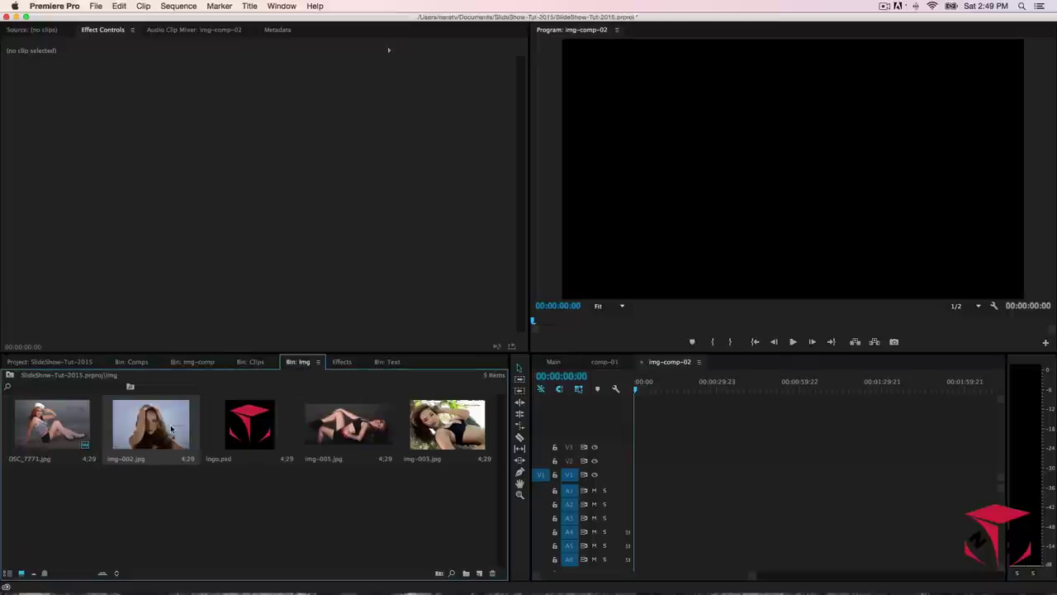
drag(171, 428, 641, 474)
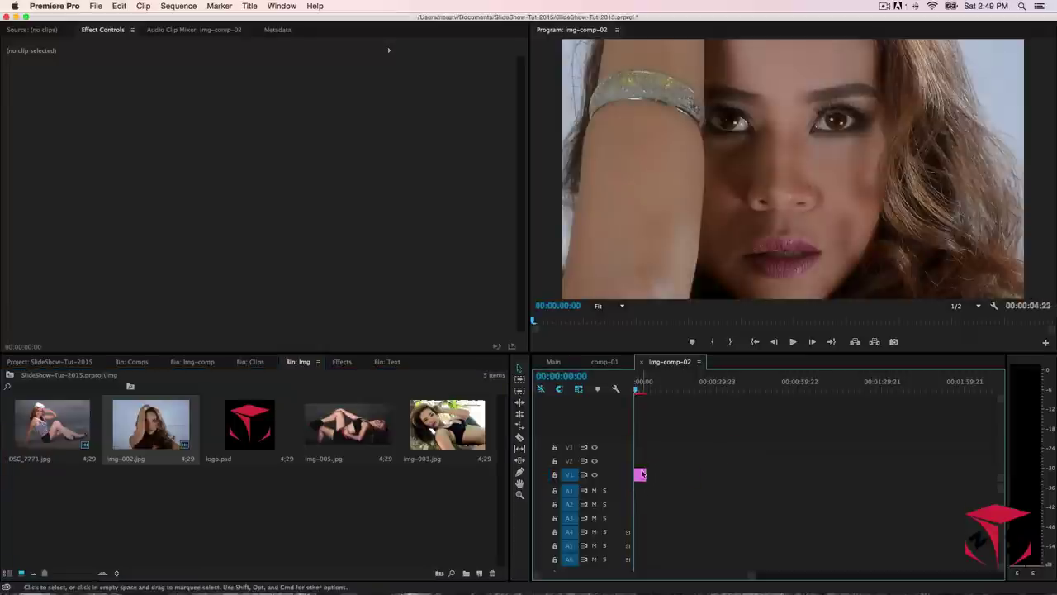
- Extend the img-002.jpg clip's end to the 6:00 mark
click(642, 474)
click(570, 375)
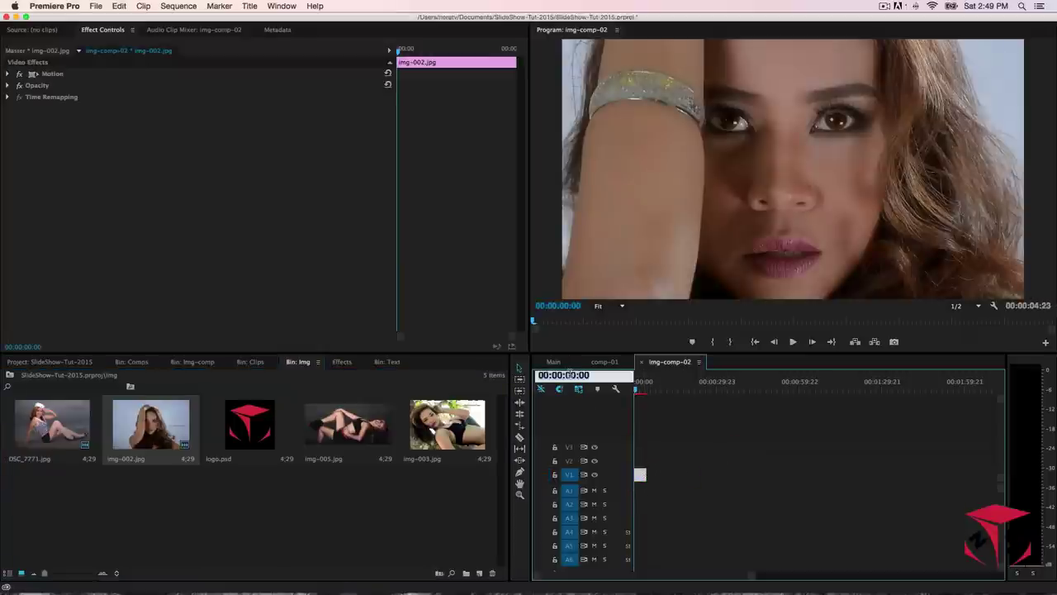
text(6:00)
key(Return)
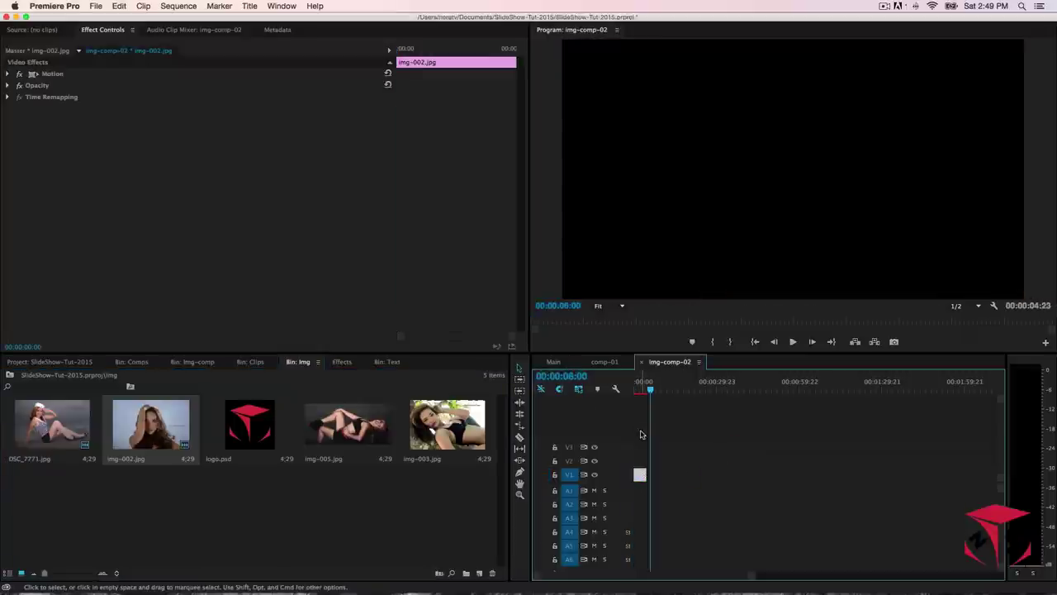
key(=)
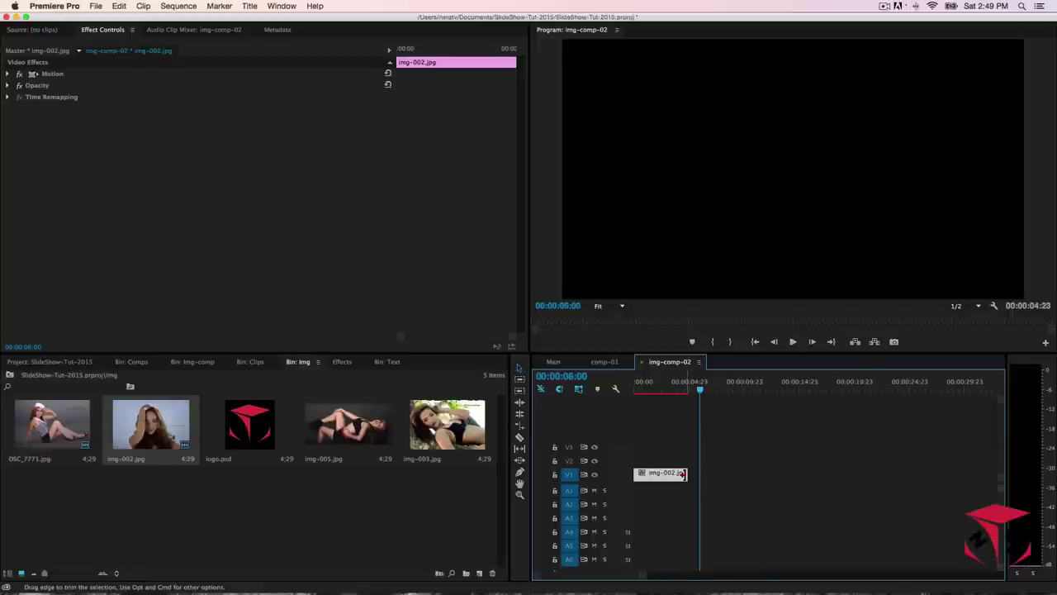
drag(686, 474, 698, 474)
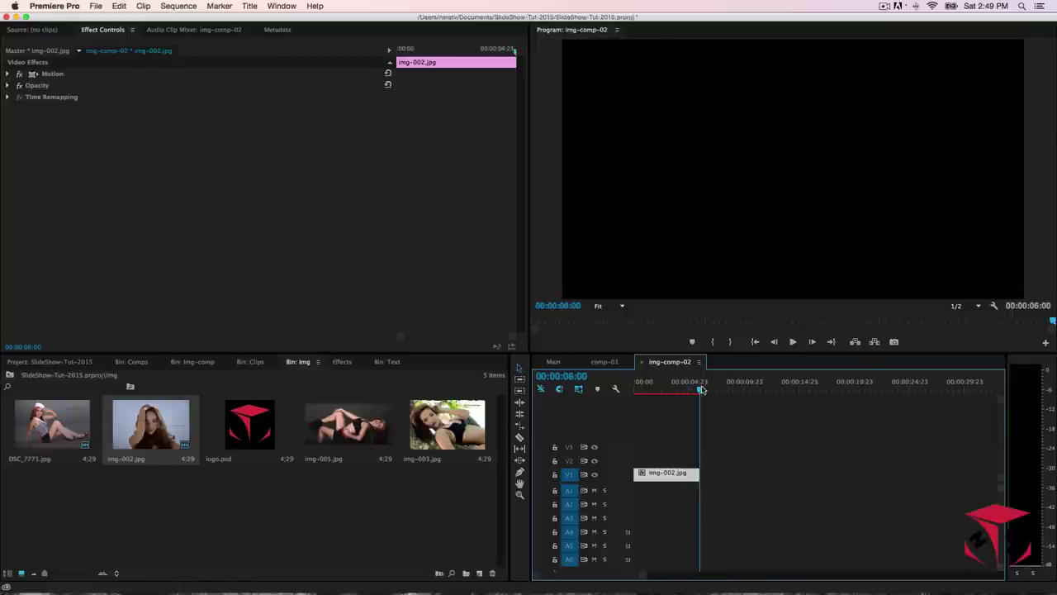
key(Home)
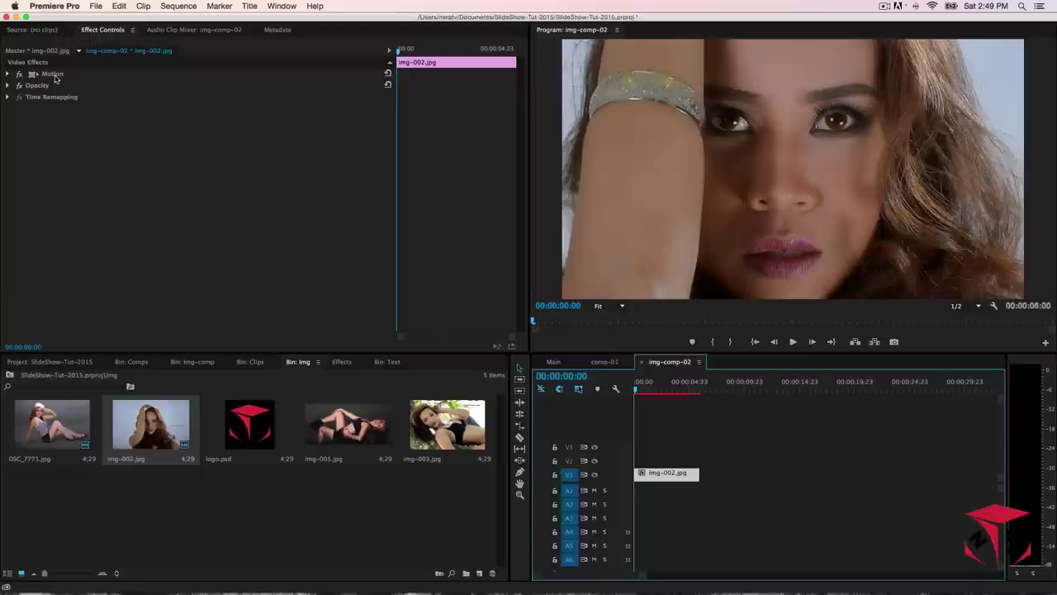
- Animate img-002.jpg's Scale from 40 up to 58 over the clip, then close img-comp-02
click(14, 75)
click(8, 75)
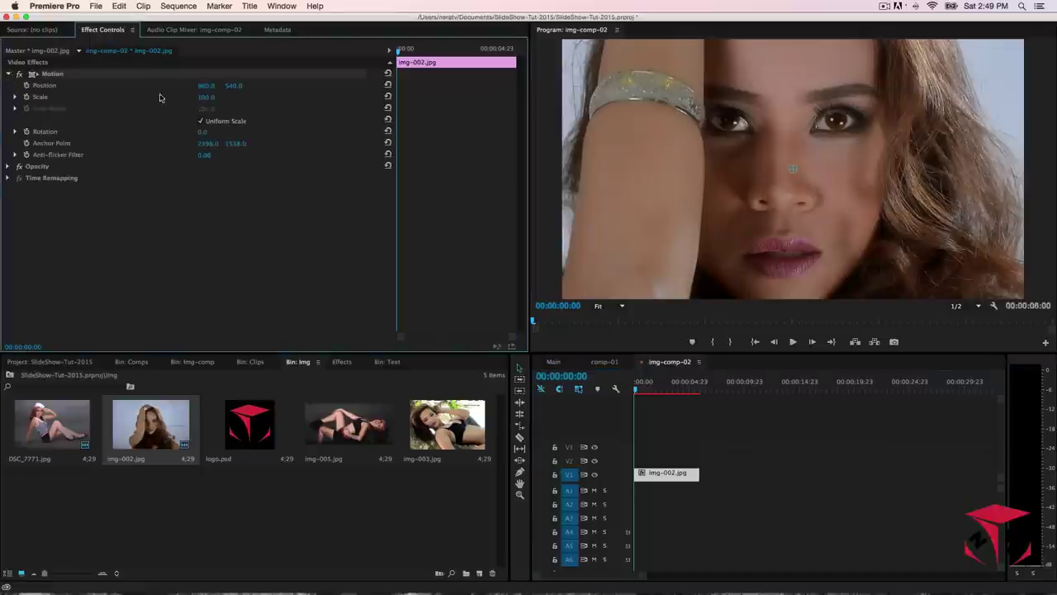
drag(209, 99, 192, 99)
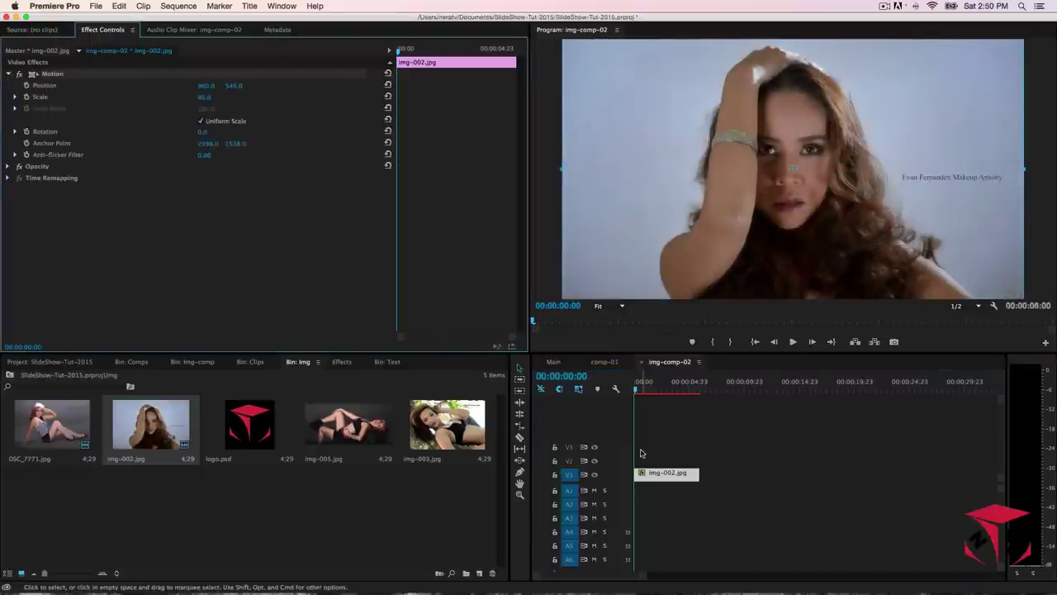
click(646, 476)
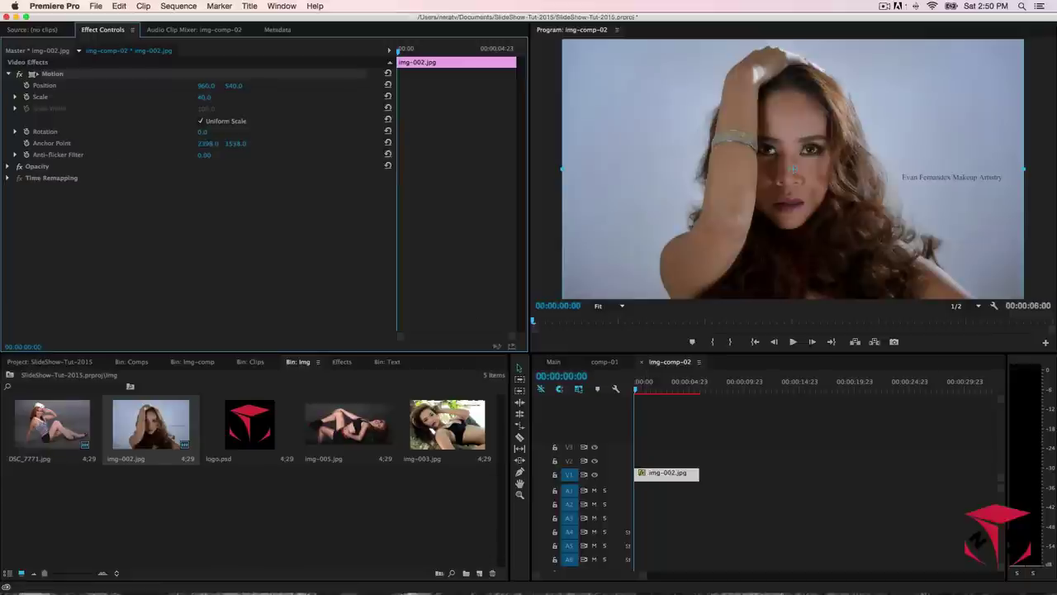
click(27, 96)
drag(642, 388, 699, 388)
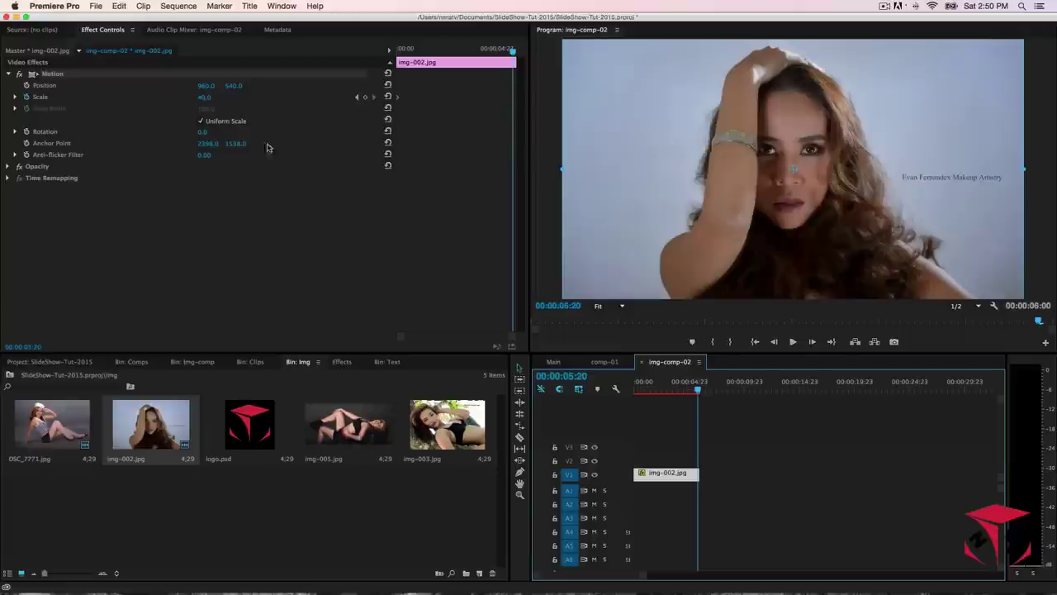
drag(204, 97, 211, 97)
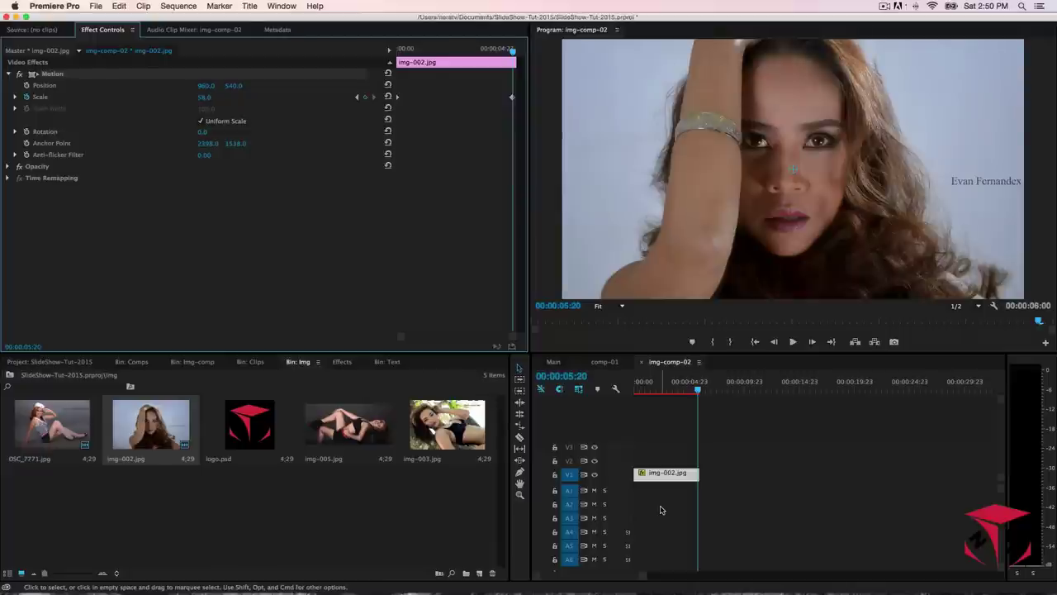
click(643, 363)
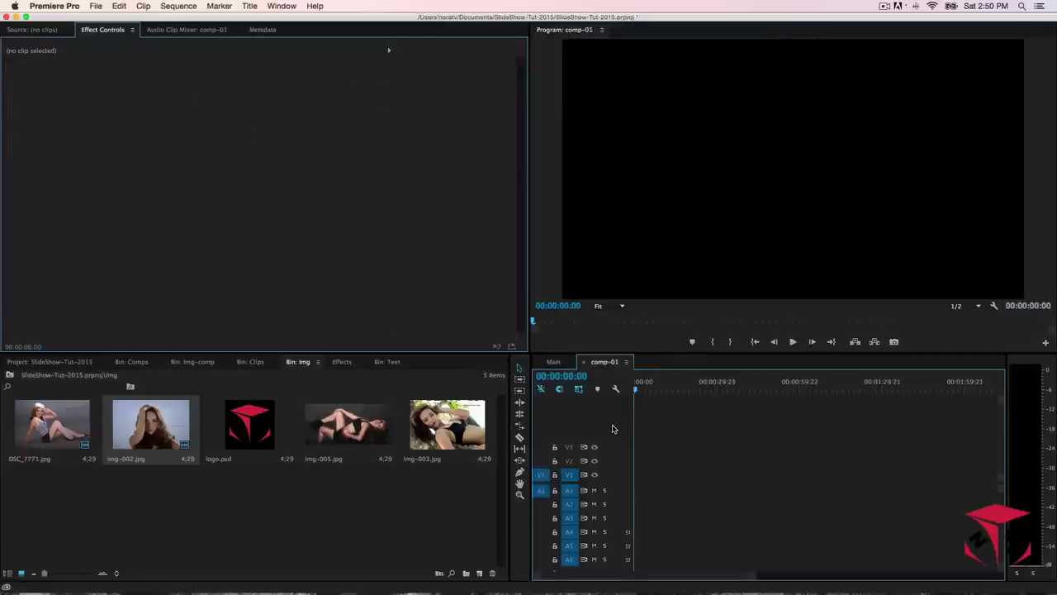
- Open the Img-comp bin to list img-comp-01 through img-comp-04
click(423, 511)
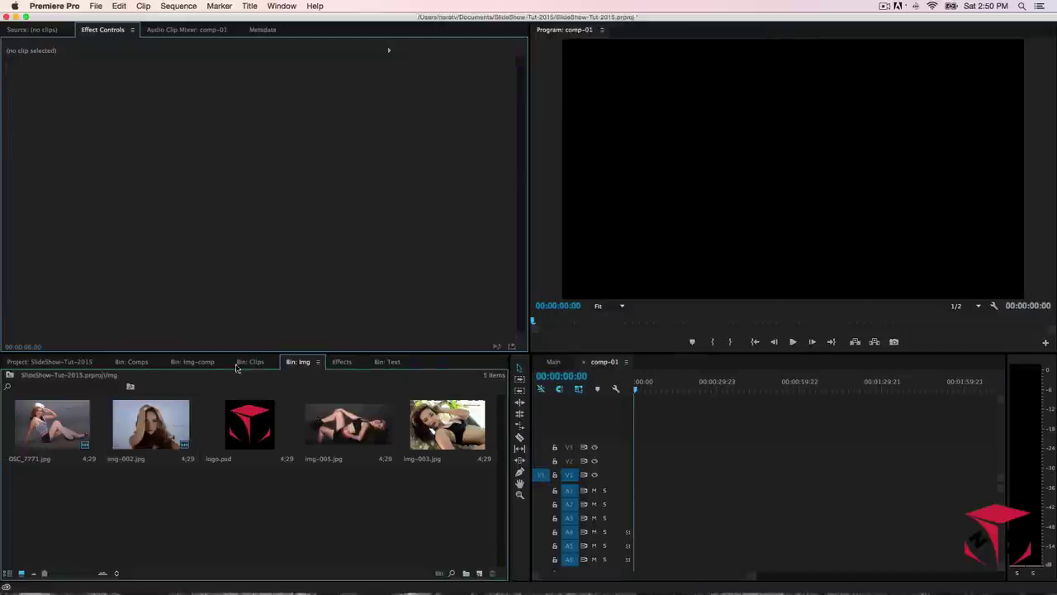
click(207, 366)
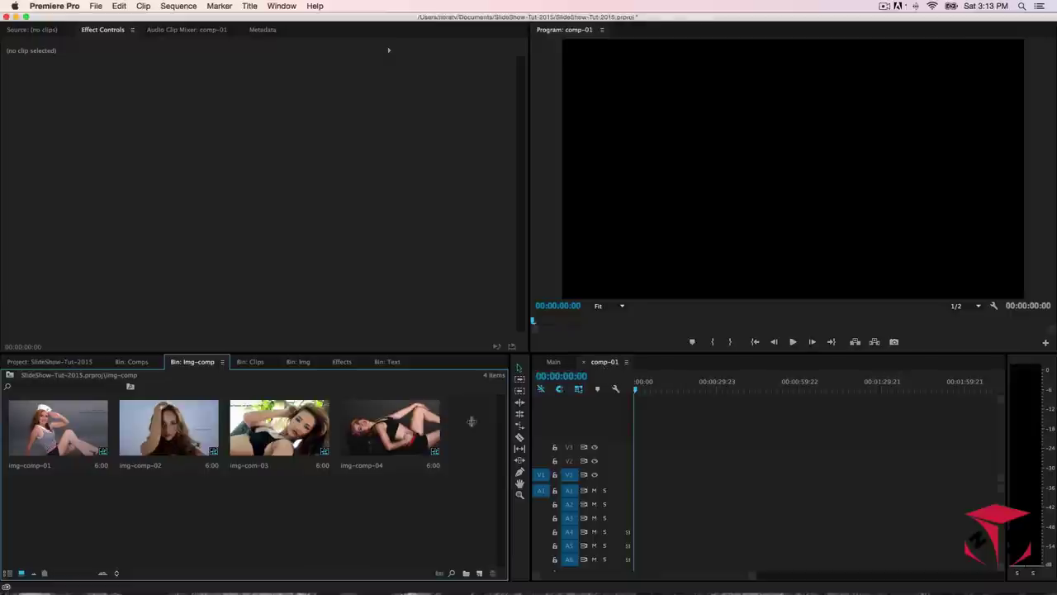
- Bring the LIST-TUT-2015 notes to the front in TextEdit
mouse_move(648, 591)
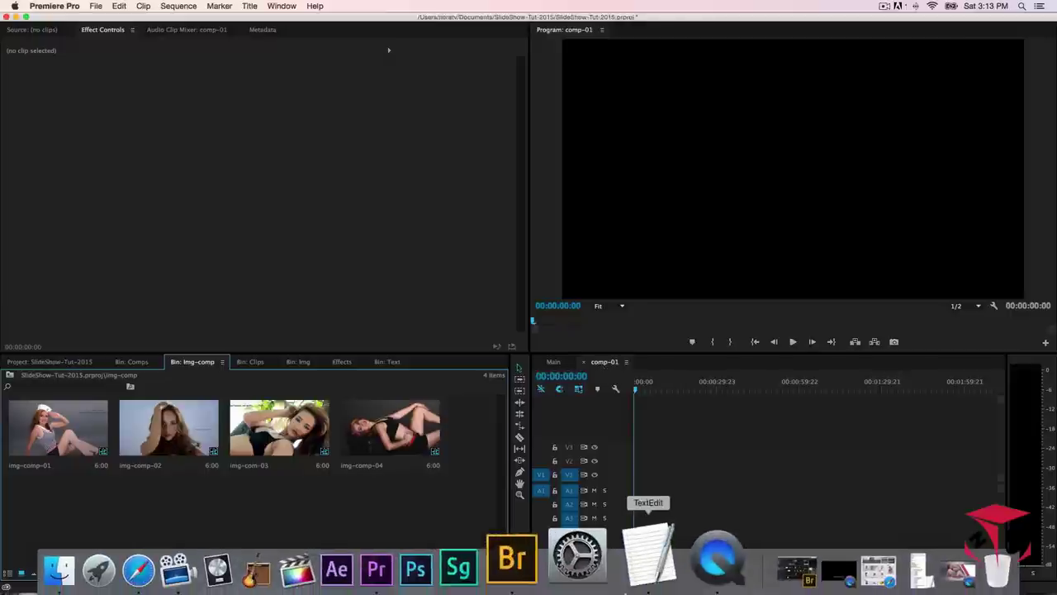
click(648, 557)
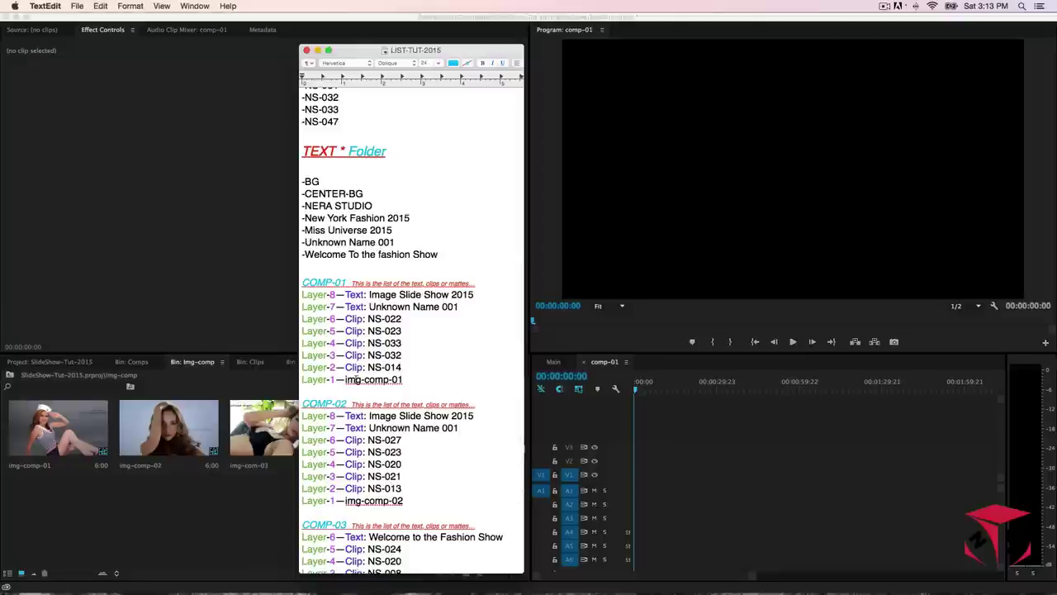
click(68, 434)
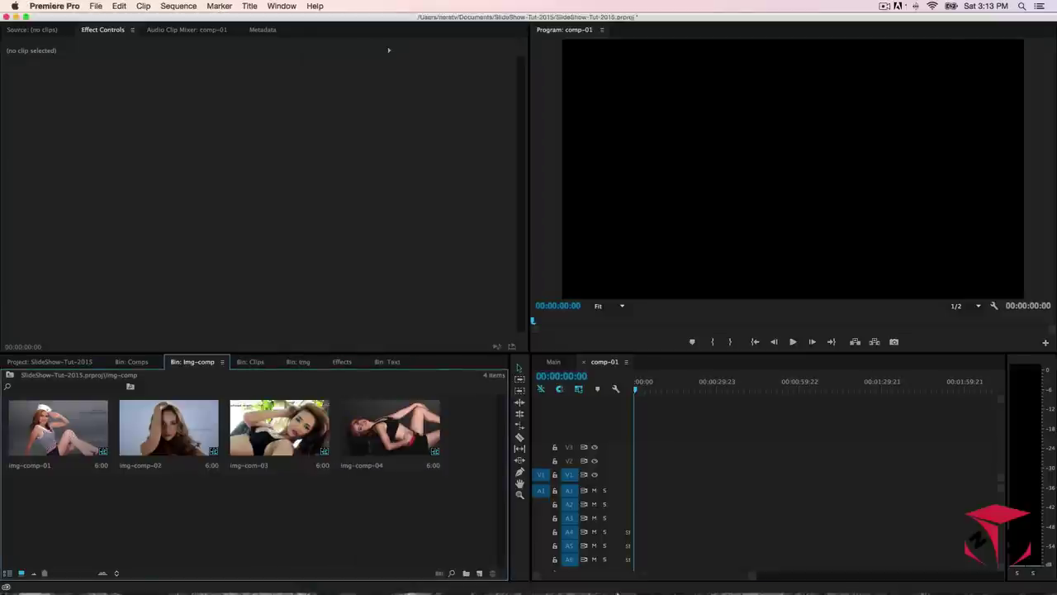
click(650, 588)
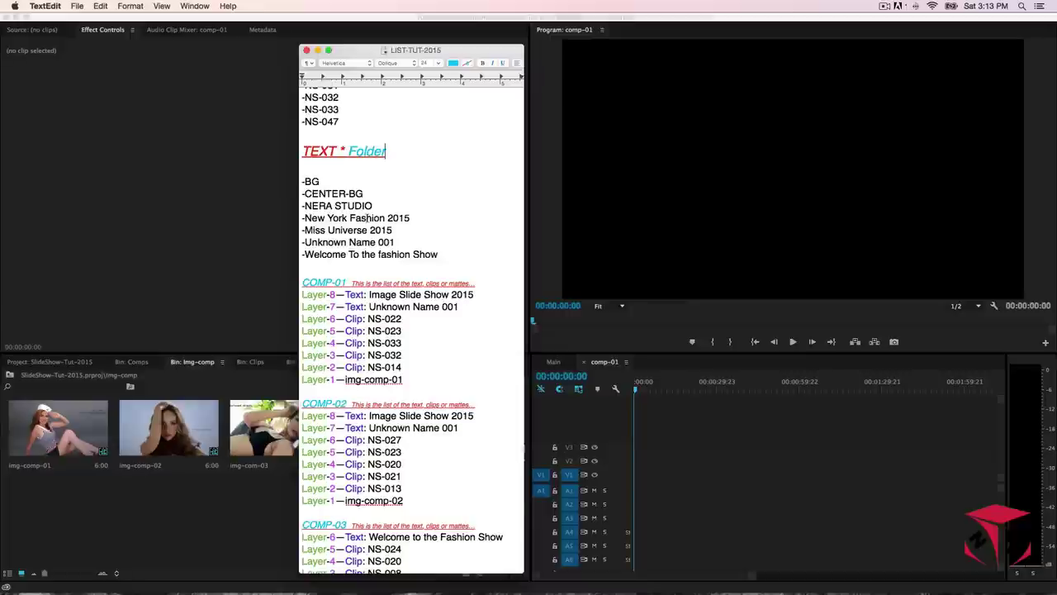
- Scroll through the notes and highlight the COMP-01 layer list
scroll(367, 217, down, 5)
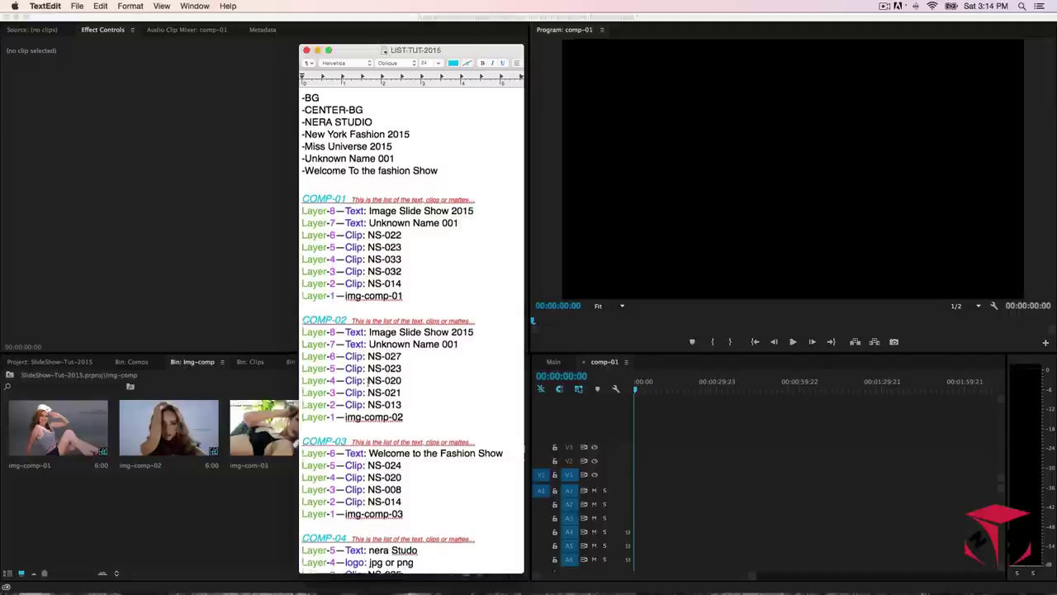
scroll(357, 380, down, 4)
scroll(364, 397, up, 7)
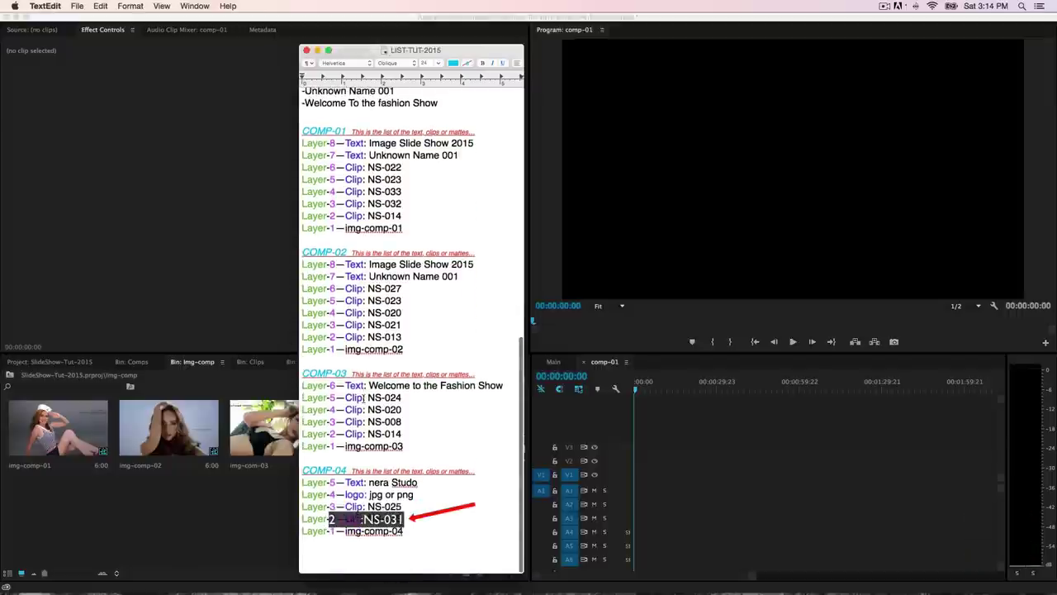
scroll(363, 396, up, 4)
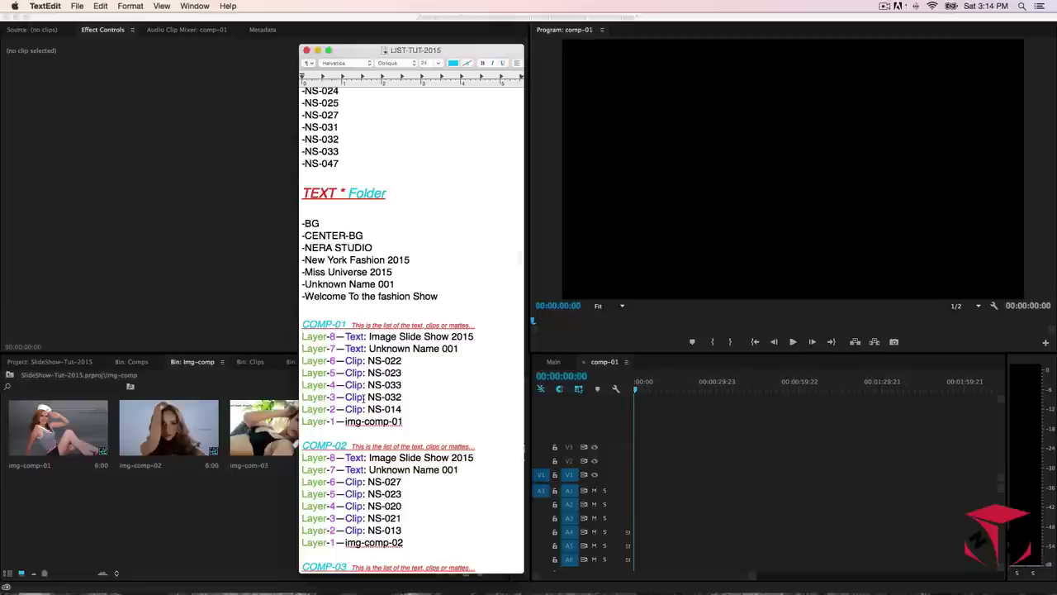
scroll(364, 397, up, 2)
scroll(365, 398, down, 2)
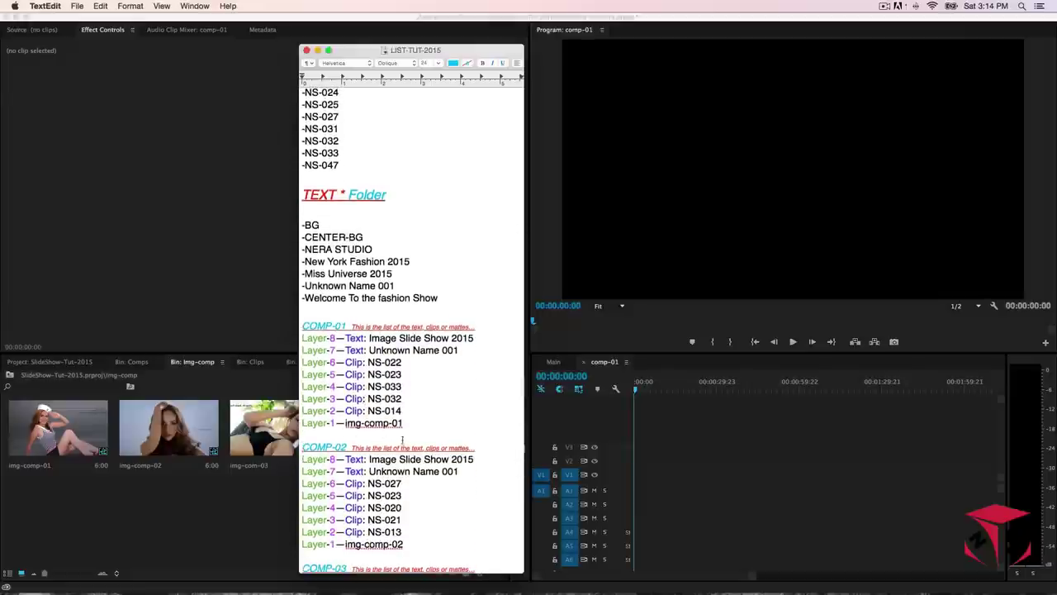
drag(404, 423, 303, 326)
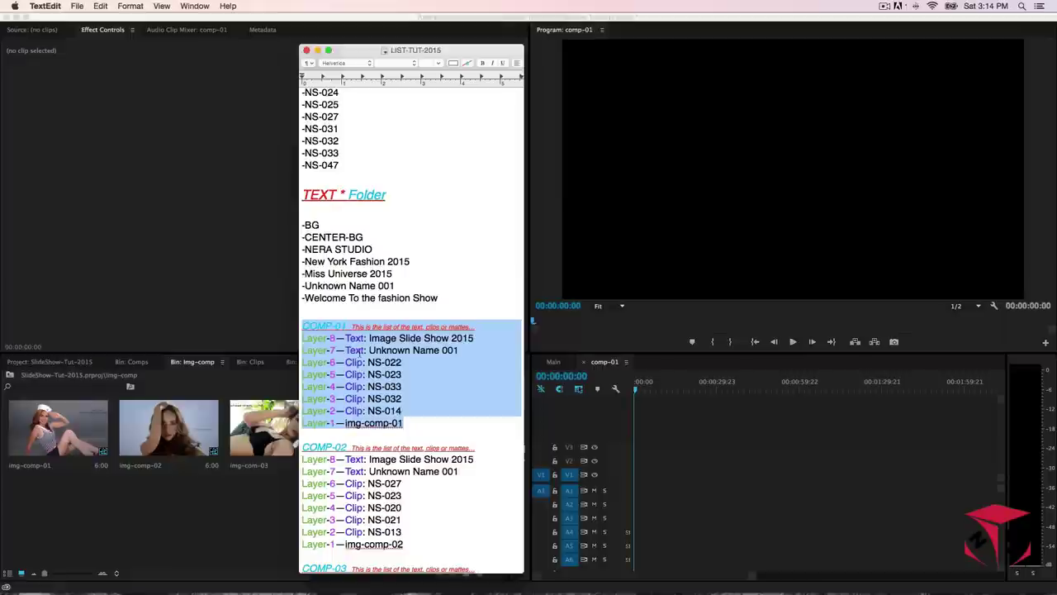
- Minimize and restore the notes window, then return to Premiere Pro
click(317, 50)
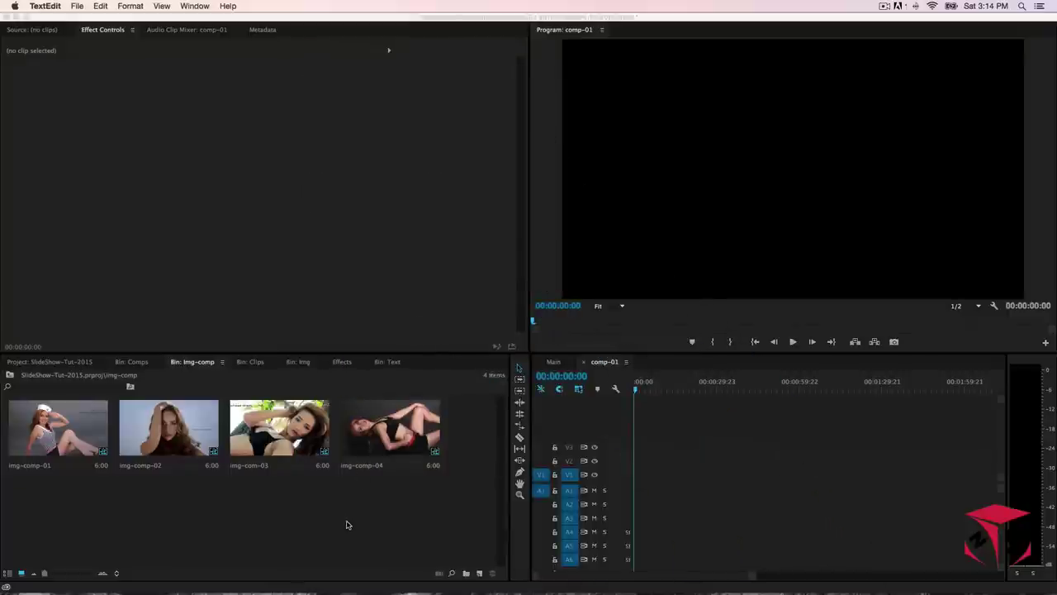
mouse_move(760, 579)
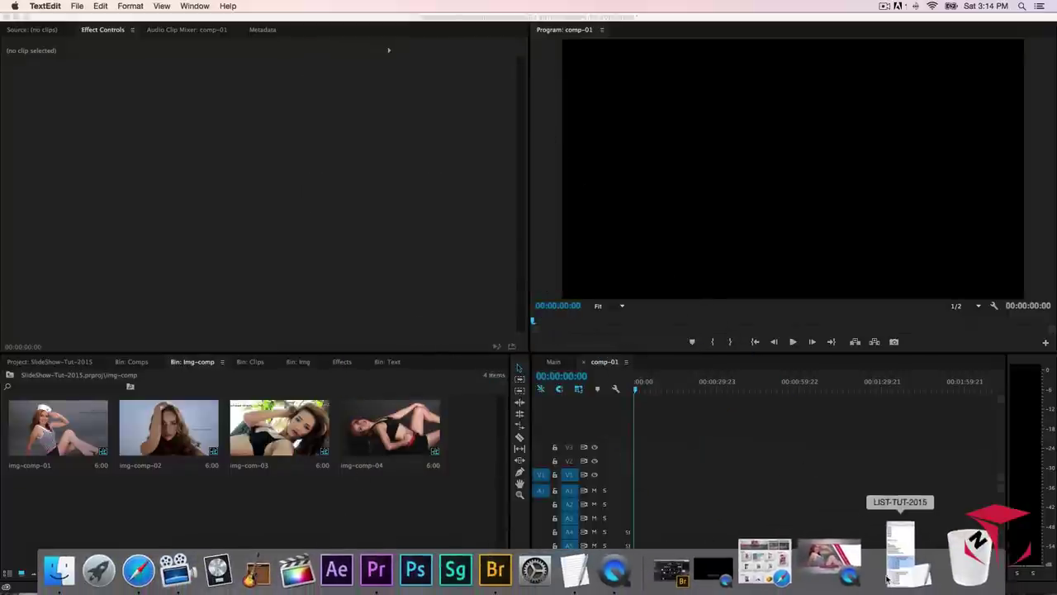
click(889, 579)
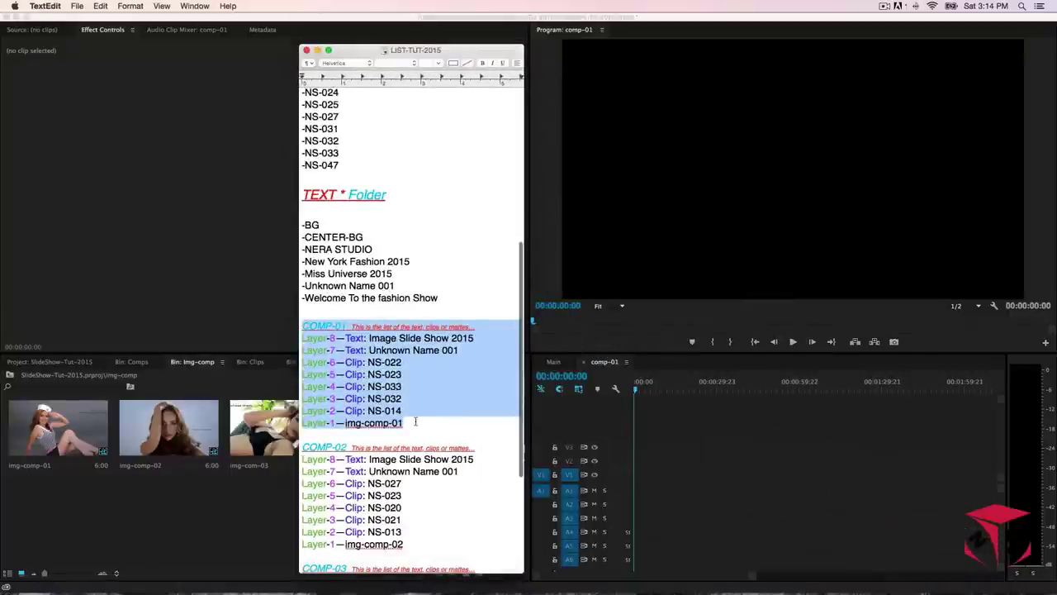
click(265, 496)
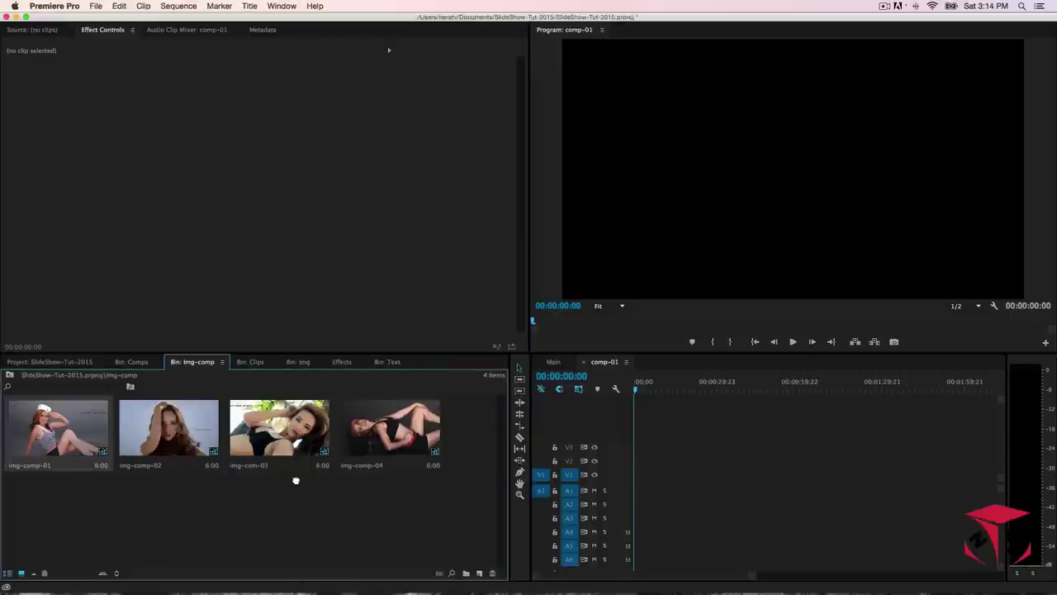
- Drop img-comp-01 onto V2 of comp-01, zoom the timeline to fit, and recall the notes
drag(296, 480, 642, 461)
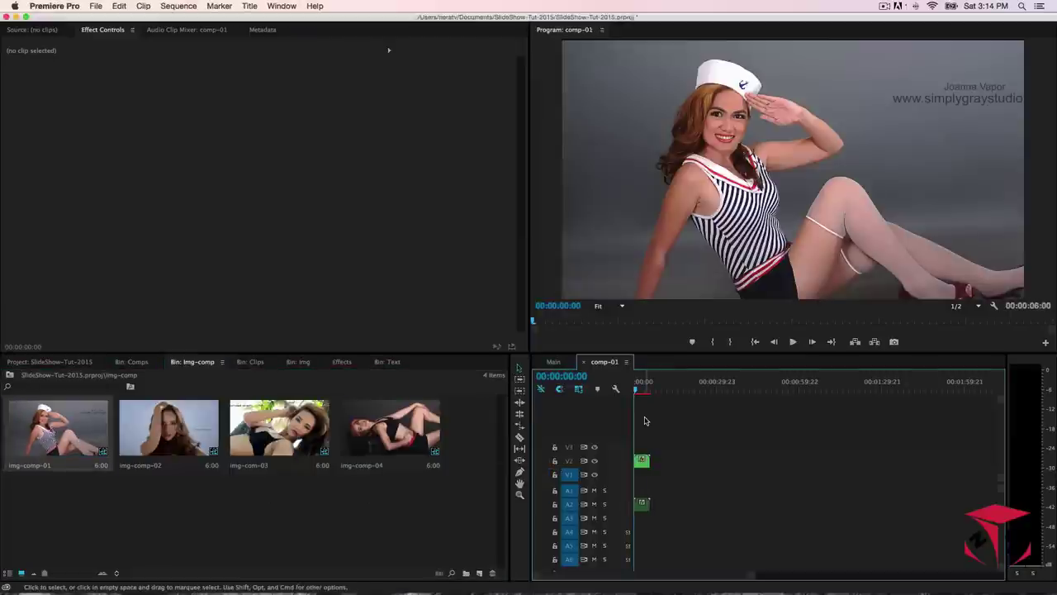
key(backslash)
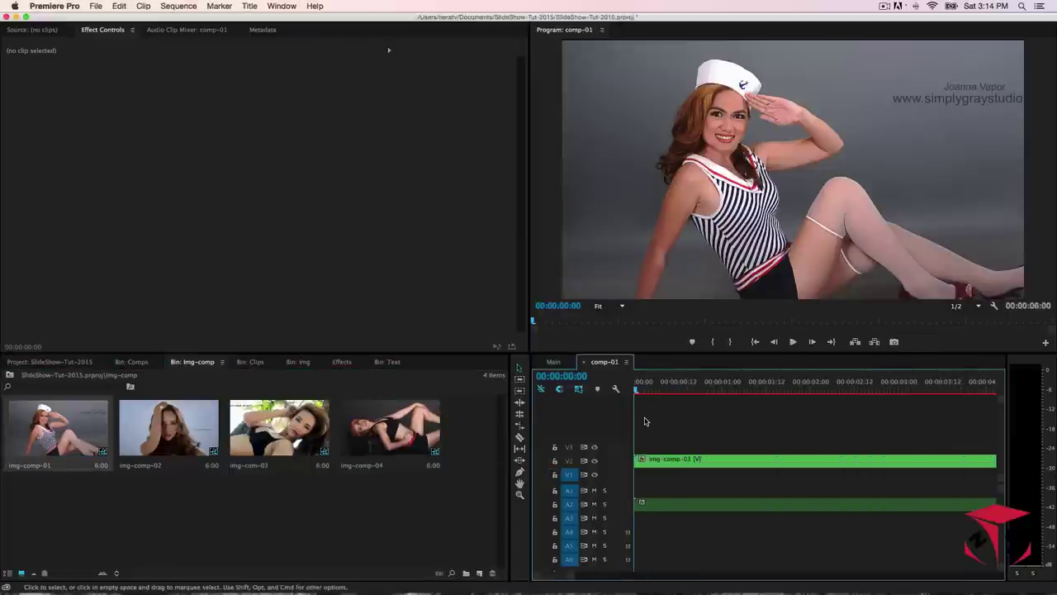
key(minus)
key(minus)
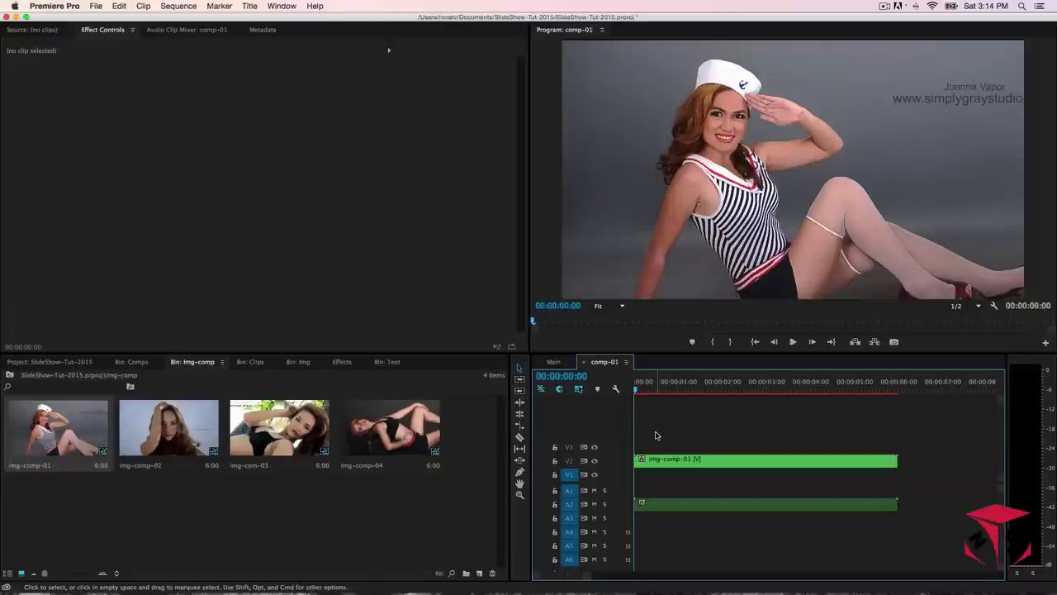
key(equal)
mouse_move(786, 585)
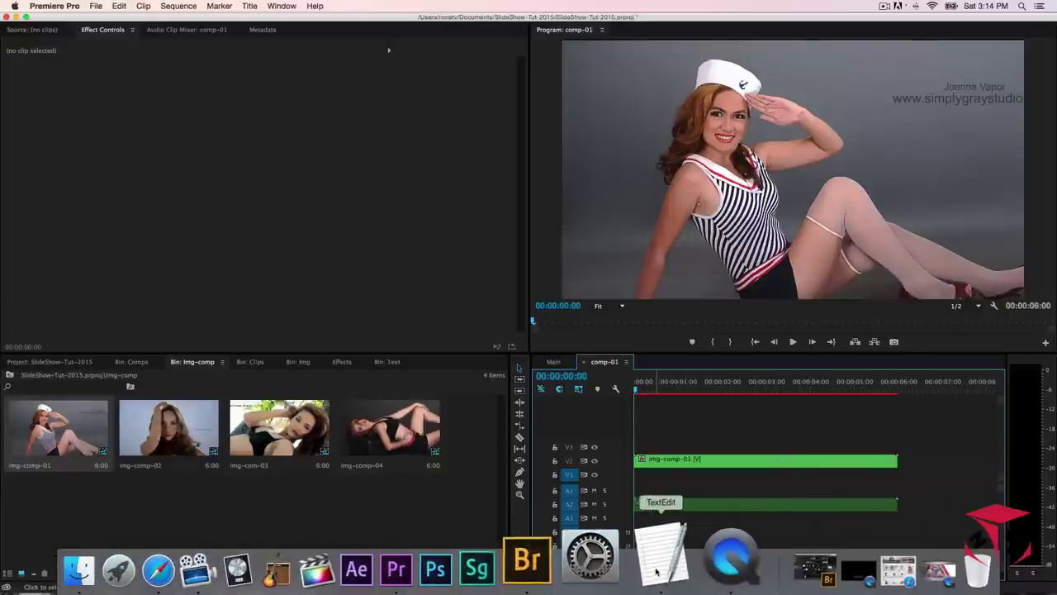
click(594, 570)
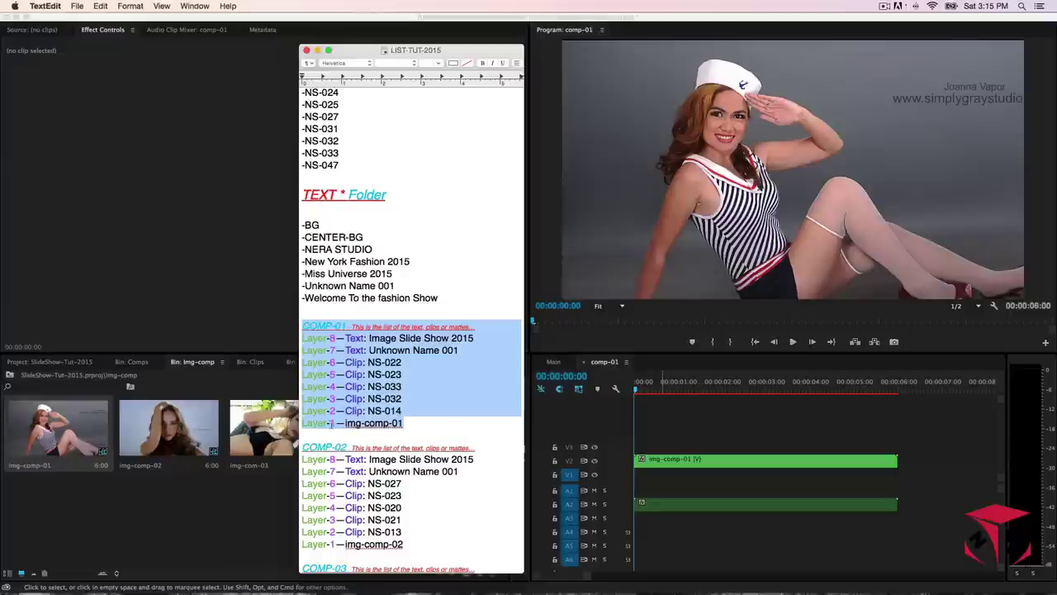
- Bring Premiere Pro back in front of the TextEdit notes
click(273, 367)
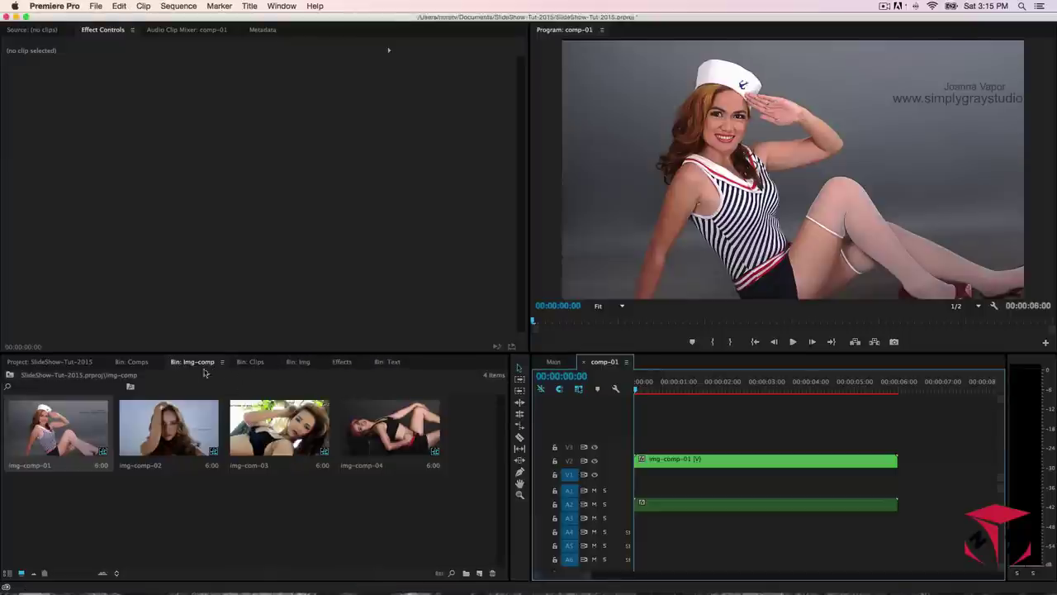
- Switch to the Clips bin and delete the '023' search filter
click(299, 365)
click(259, 364)
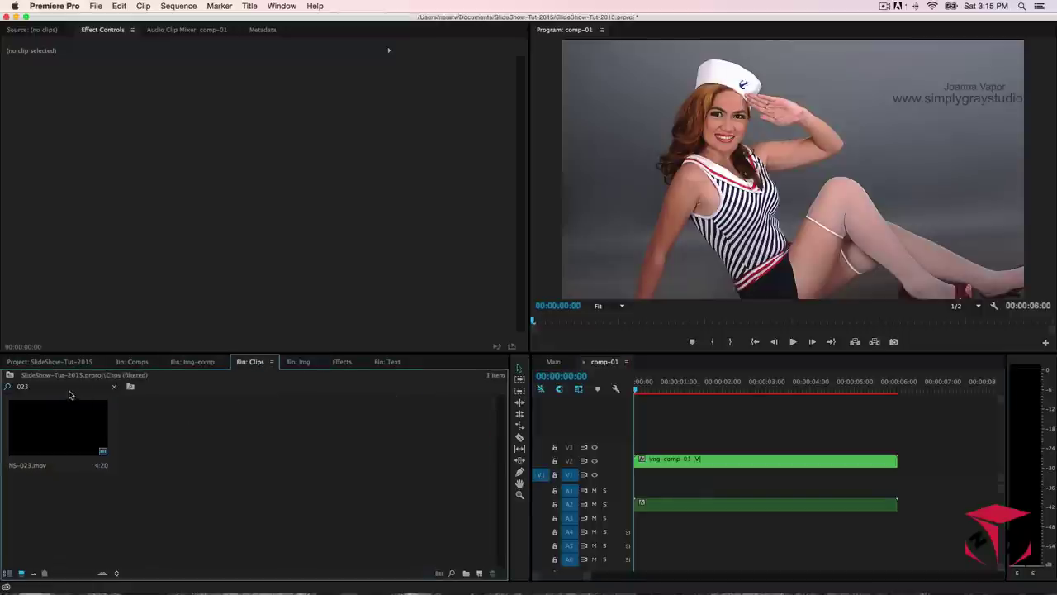
drag(33, 387, 6, 387)
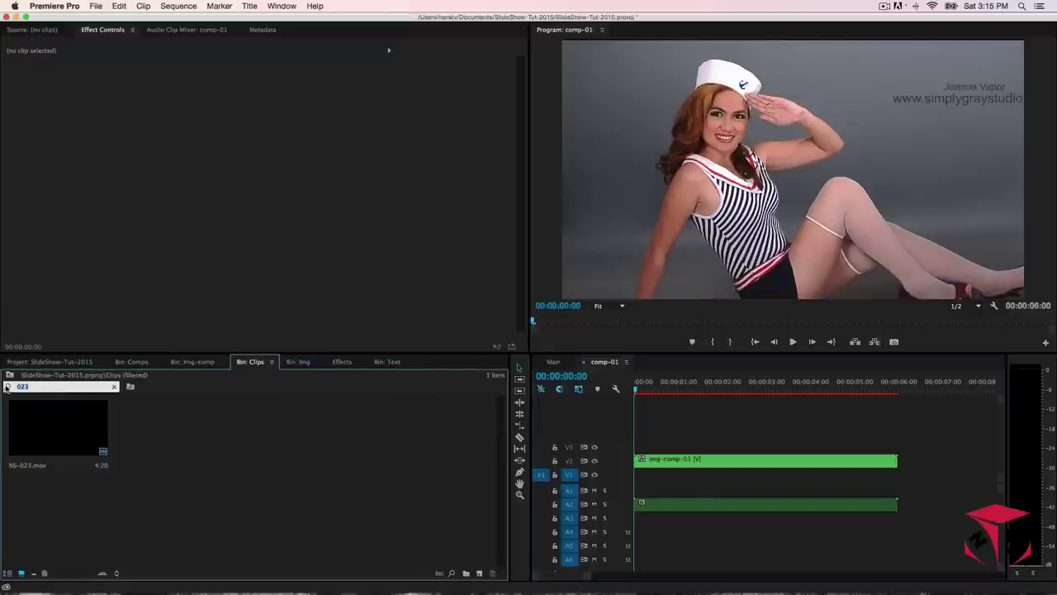
key(BackSpace)
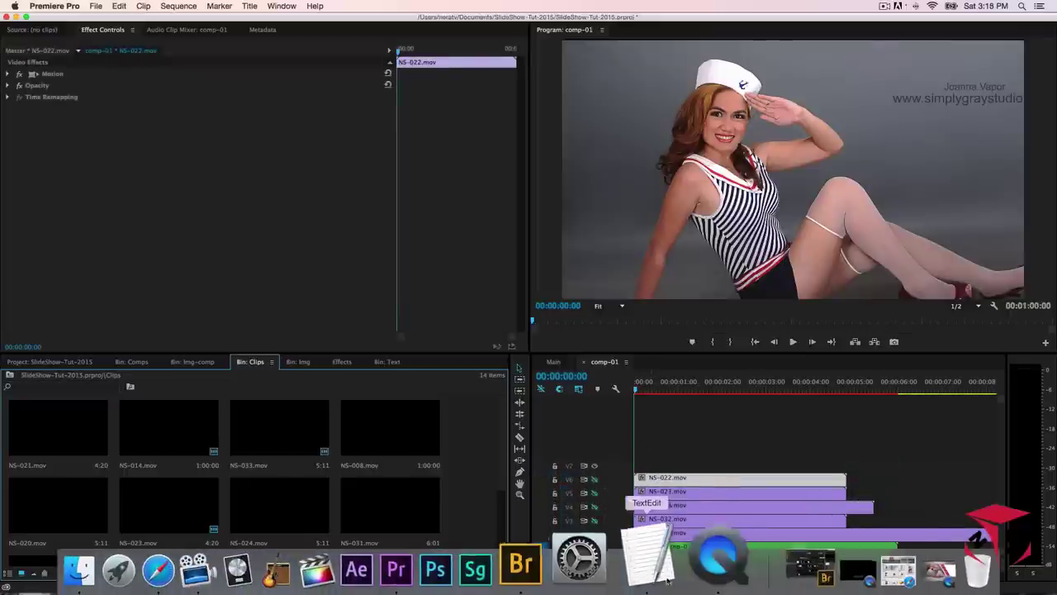
- Check the COMP-01 layer list in the notes, then select the img-comp-01 clip
click(668, 581)
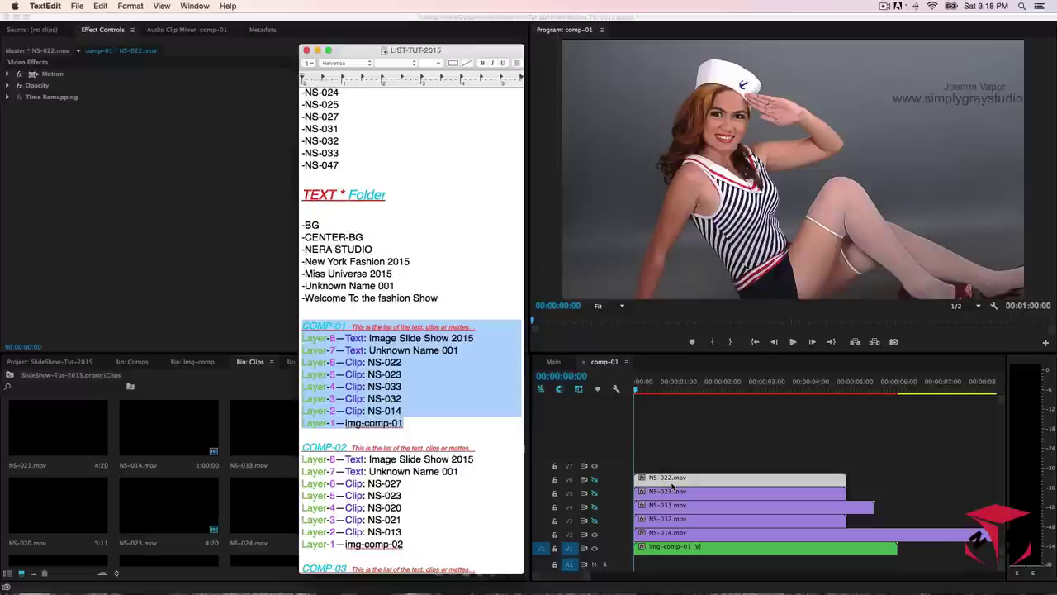
click(318, 51)
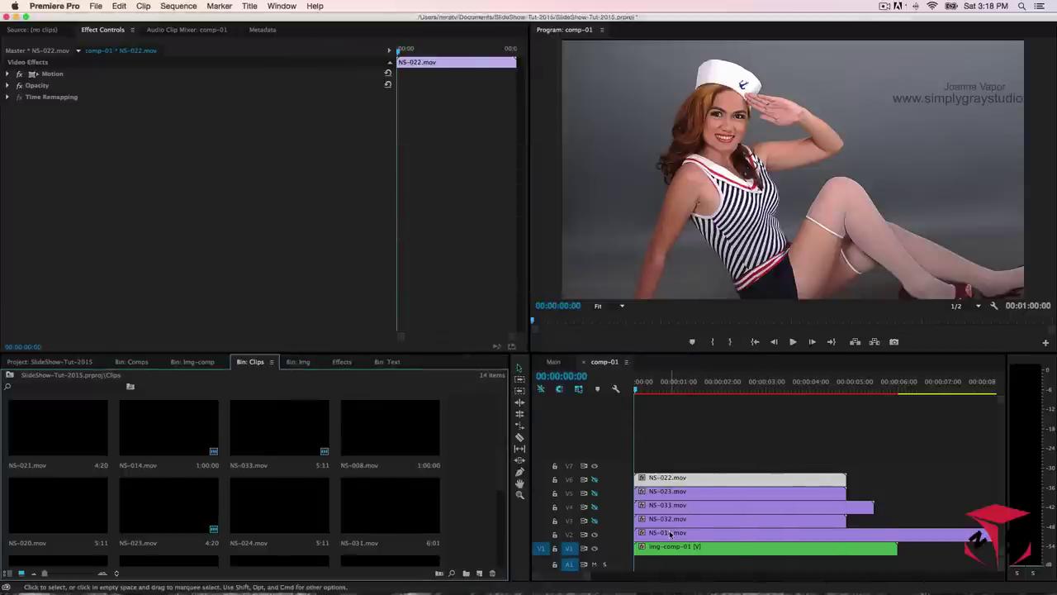
click(671, 533)
click(669, 547)
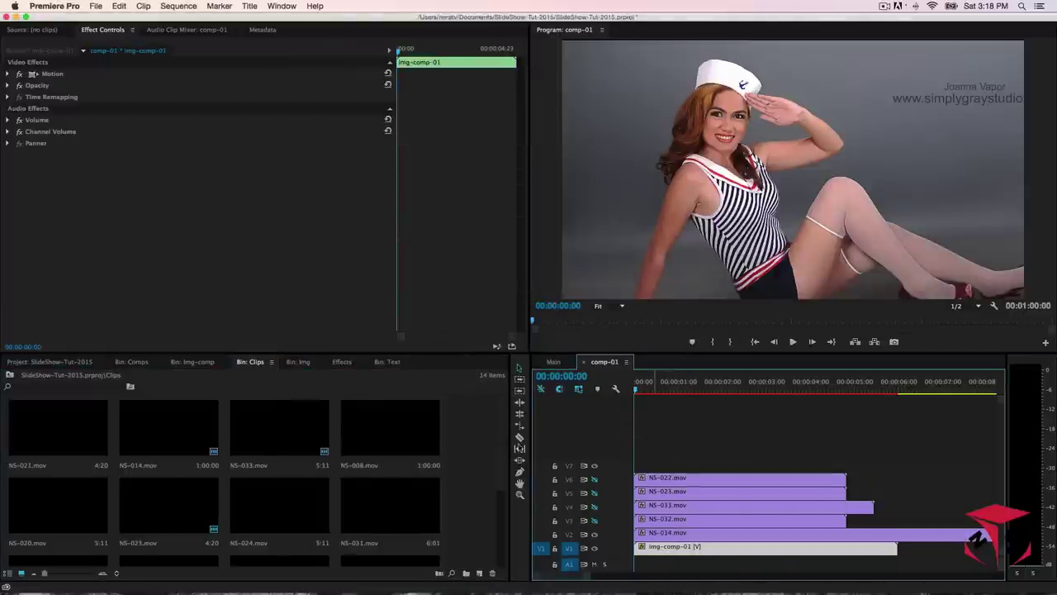
- Apply Track Matte Key to img-comp-01 with Video 2 as the matte
click(341, 361)
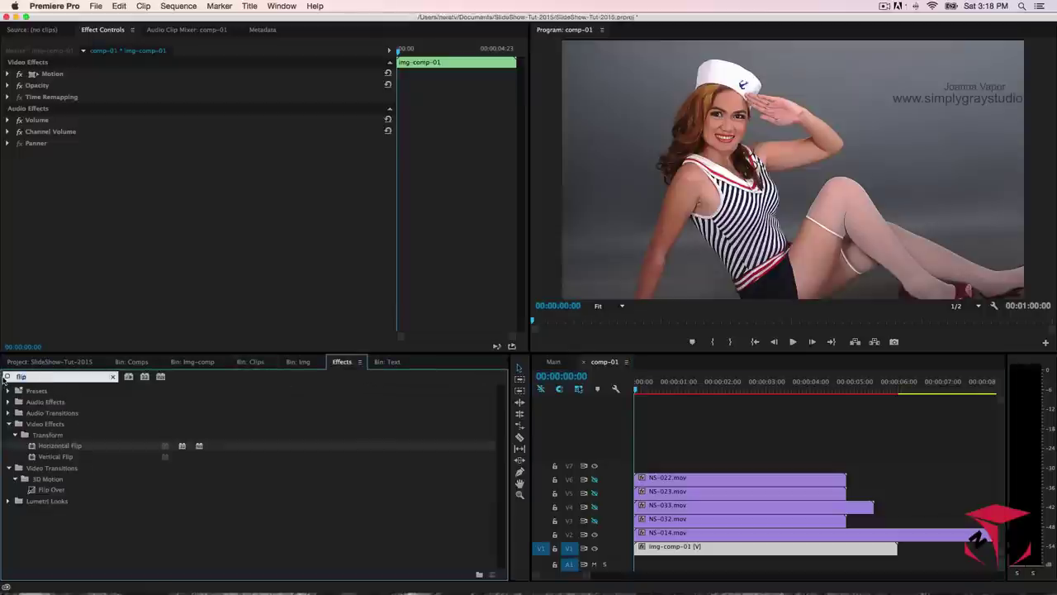
text(track)
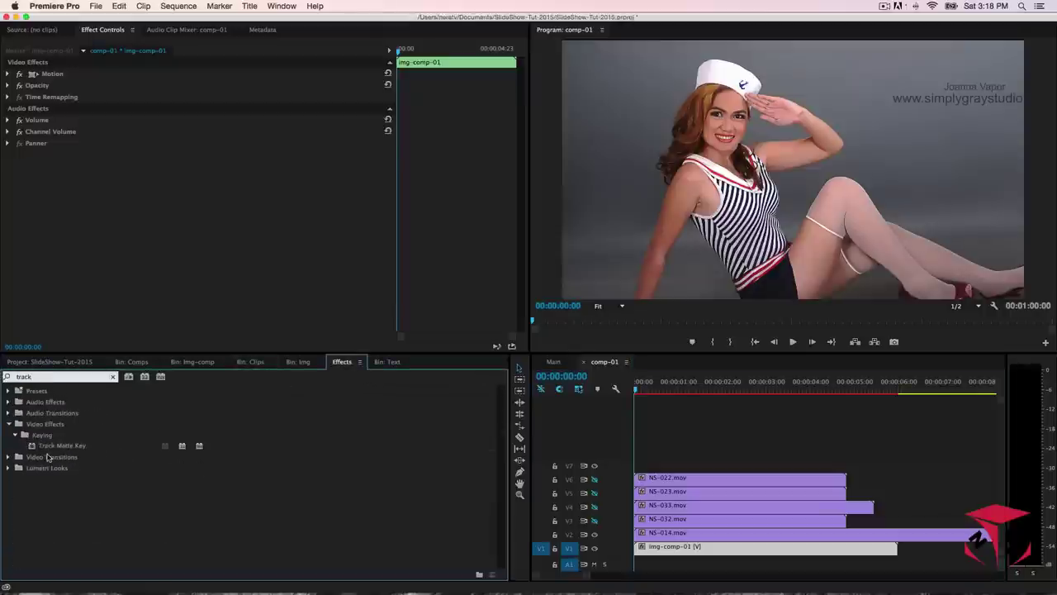
click(50, 447)
double_click(50, 446)
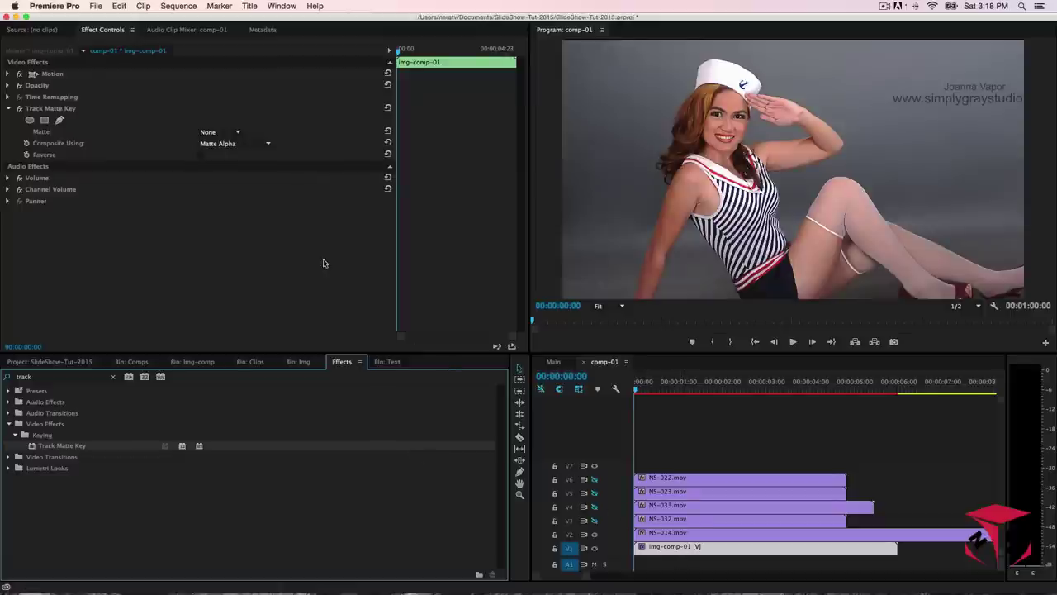
click(239, 133)
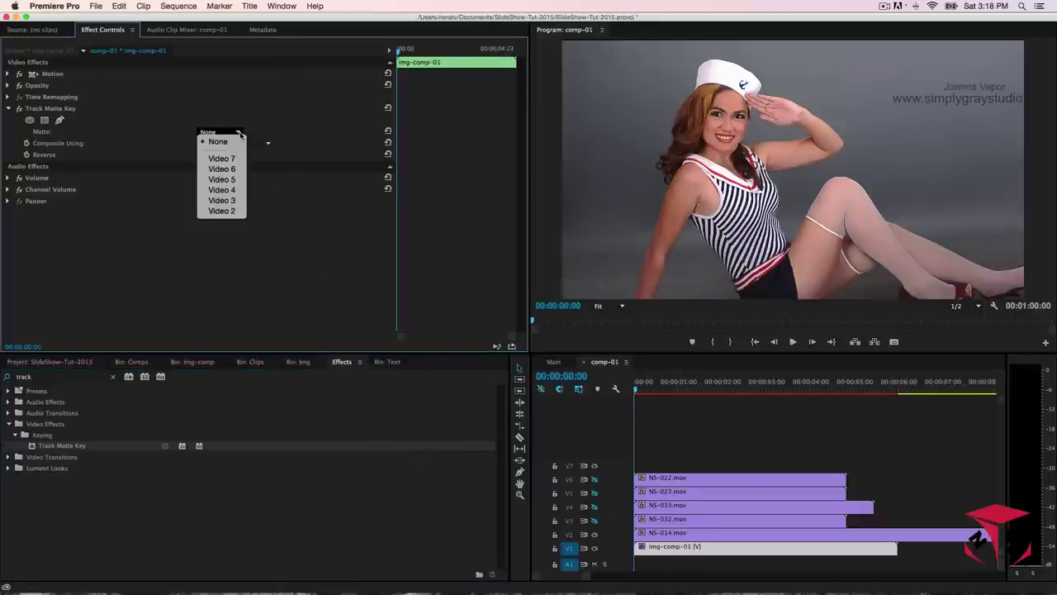
click(229, 212)
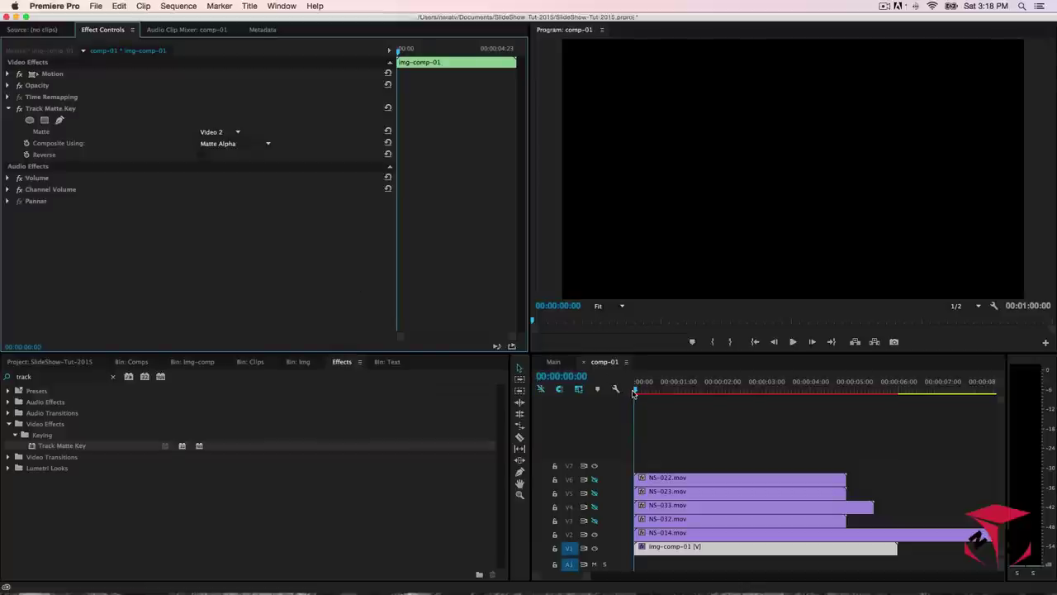
- Turn on V3 output to reveal the diagonal shape, previewing around 00:00:01:01
drag(635, 393, 654, 392)
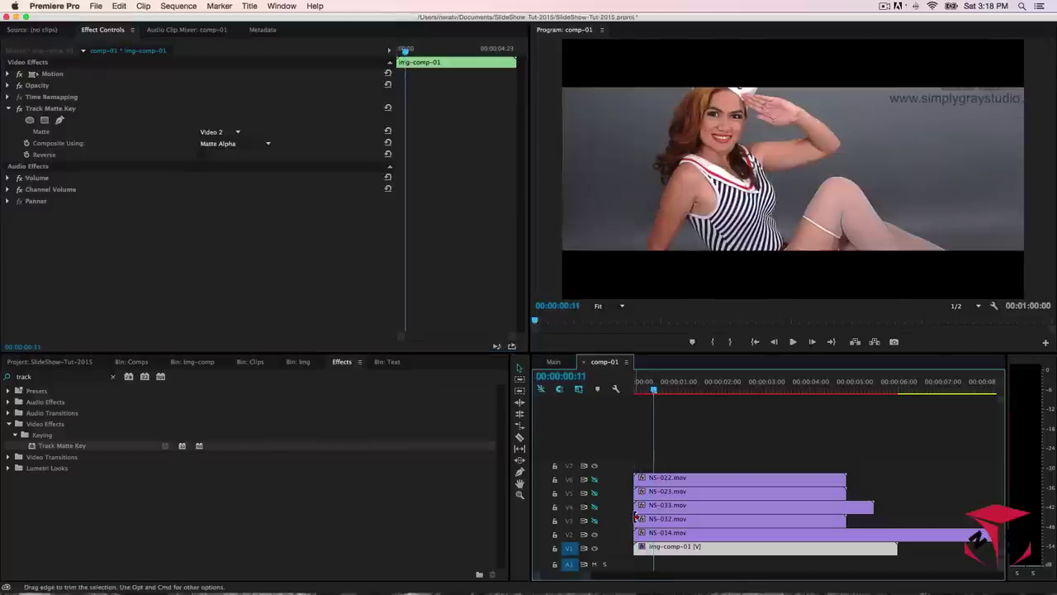
click(594, 521)
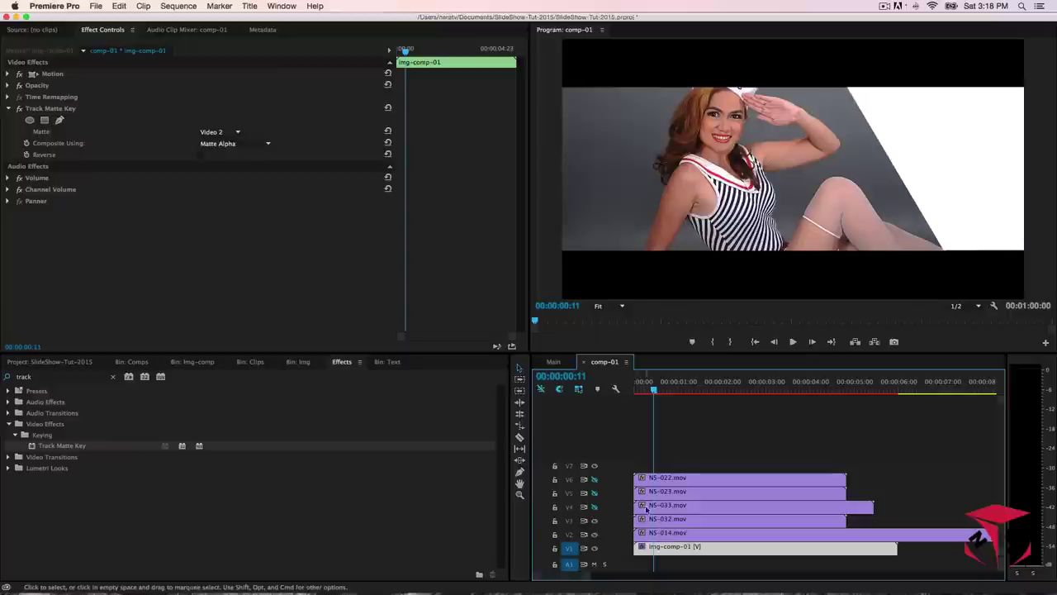
drag(654, 390, 684, 396)
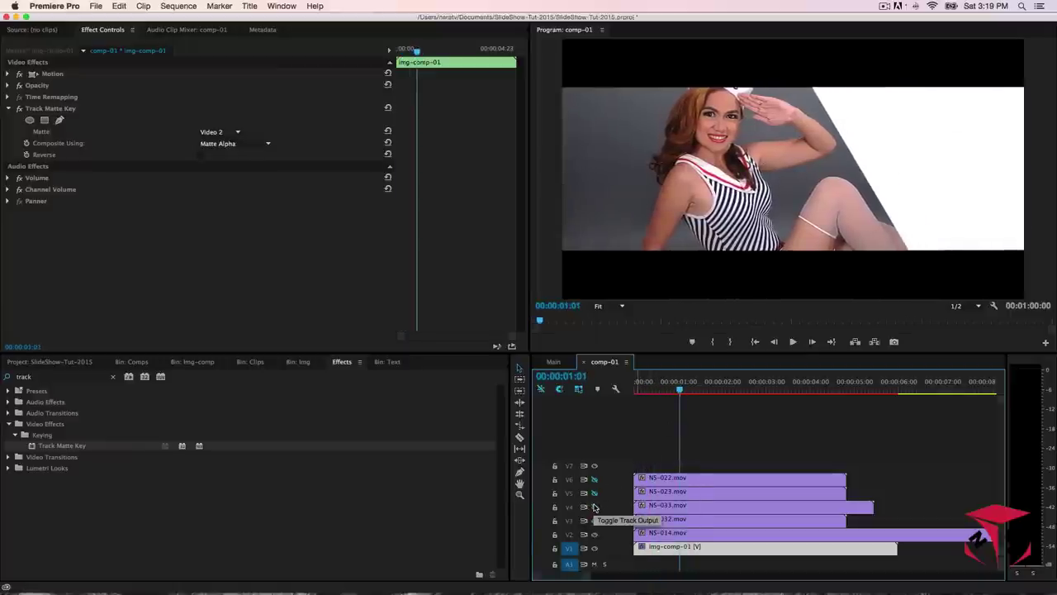
click(665, 508)
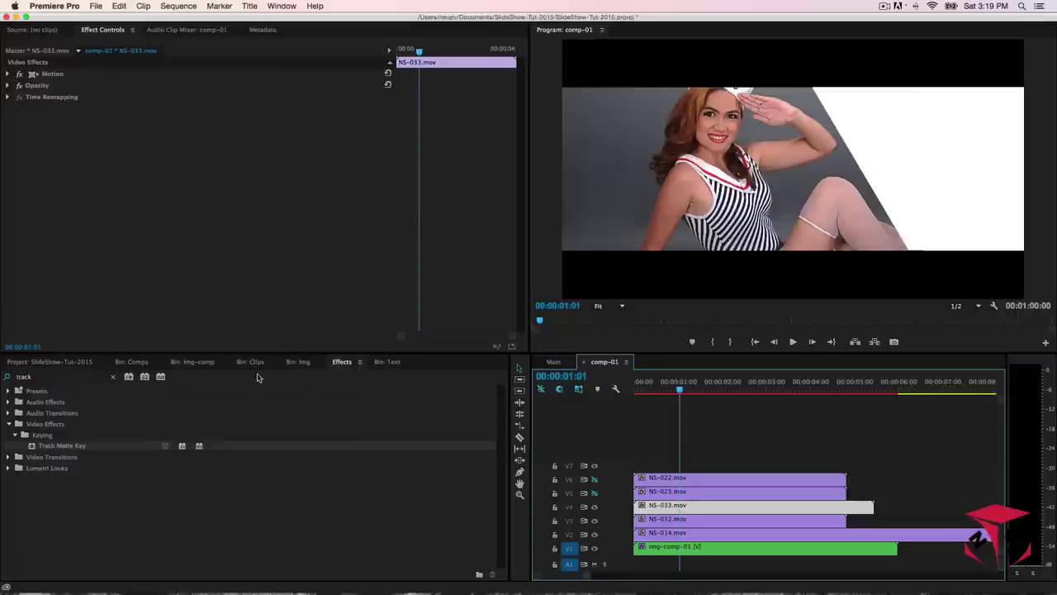
- Add Tint to NS-033 with black and white both mapped to red da3040
click(52, 380)
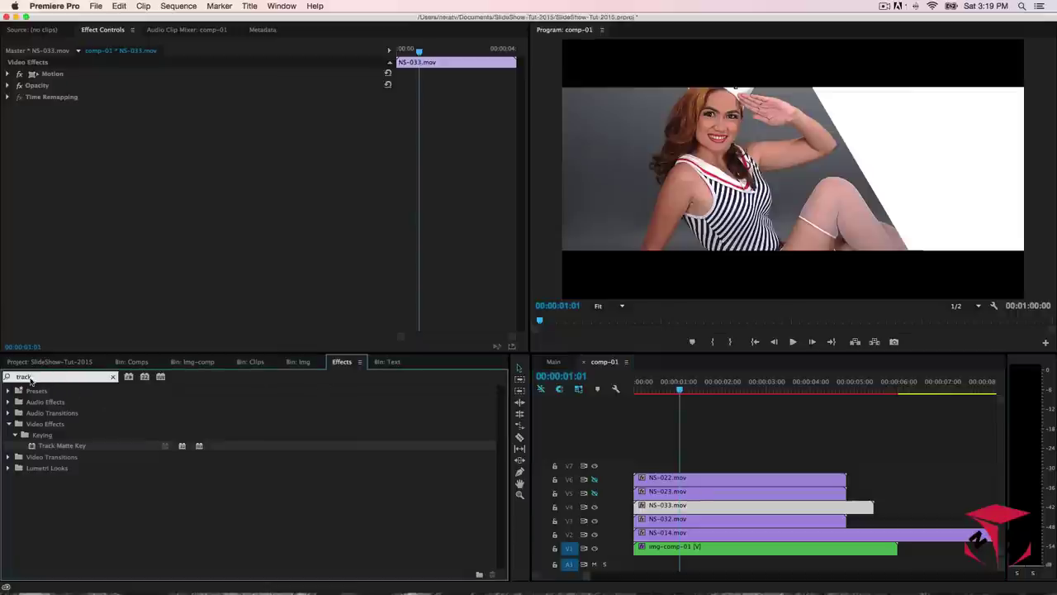
text(tint)
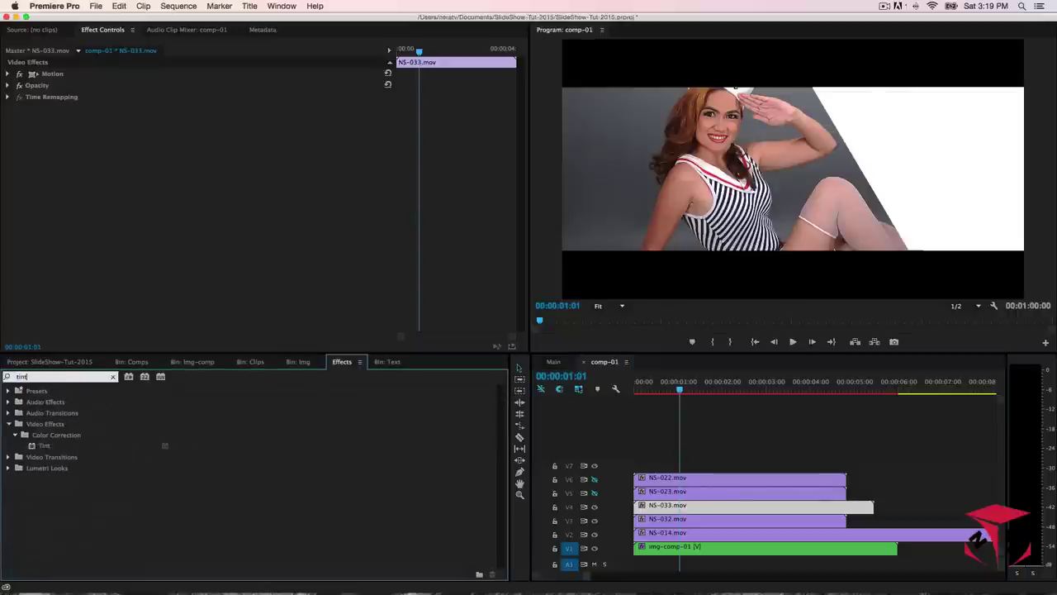
click(52, 447)
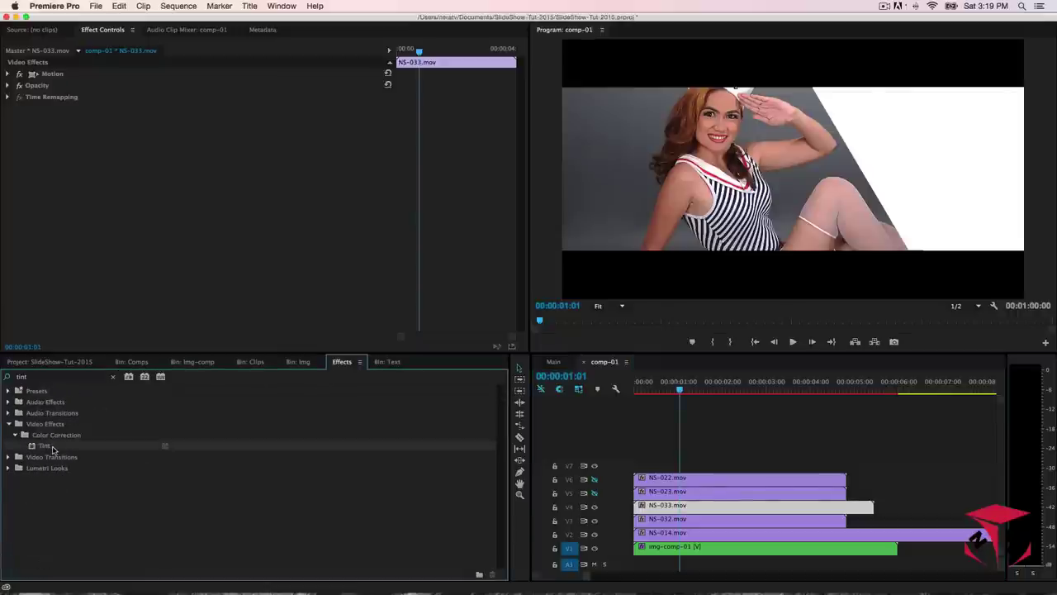
drag(52, 449, 666, 508)
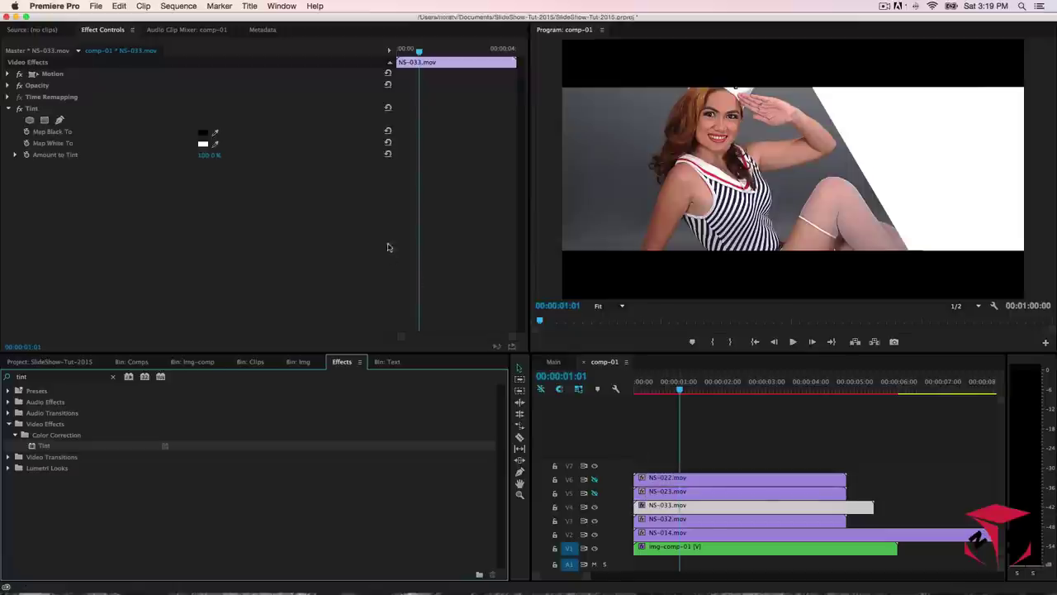
click(202, 134)
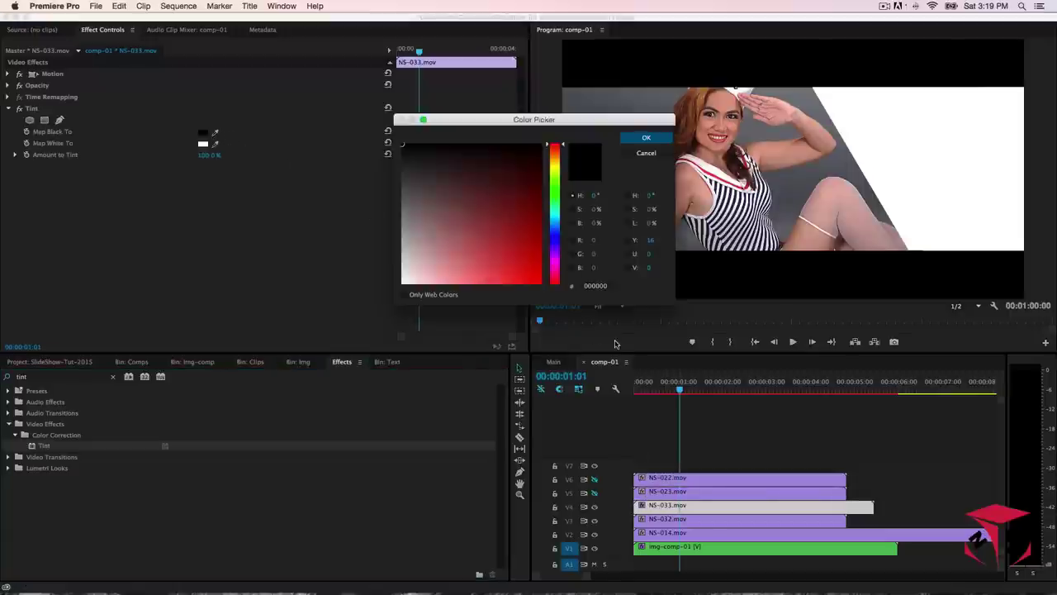
click(610, 287)
text(da3)
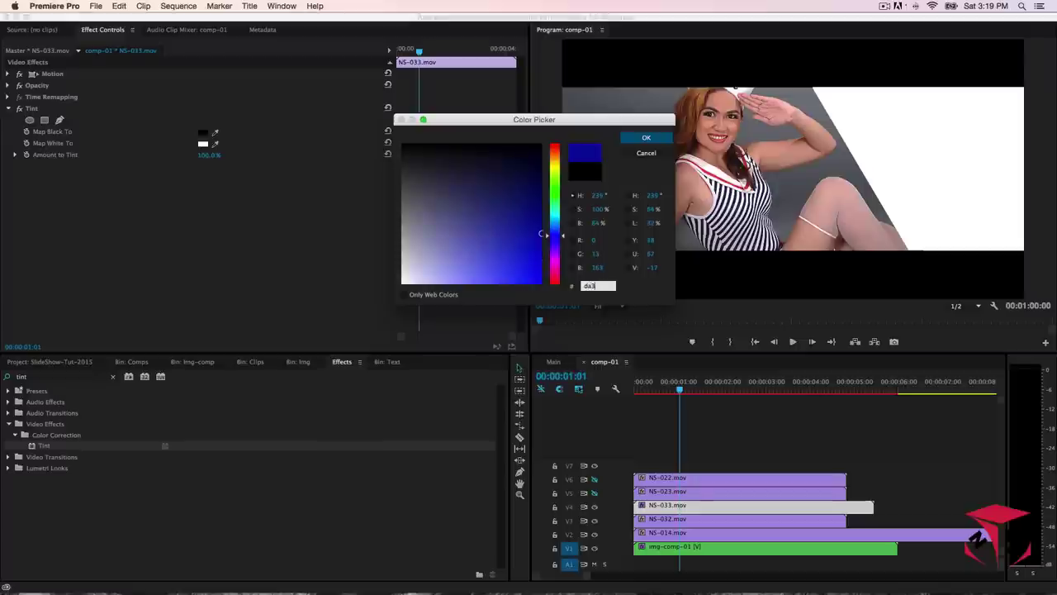
text(040)
key(Return)
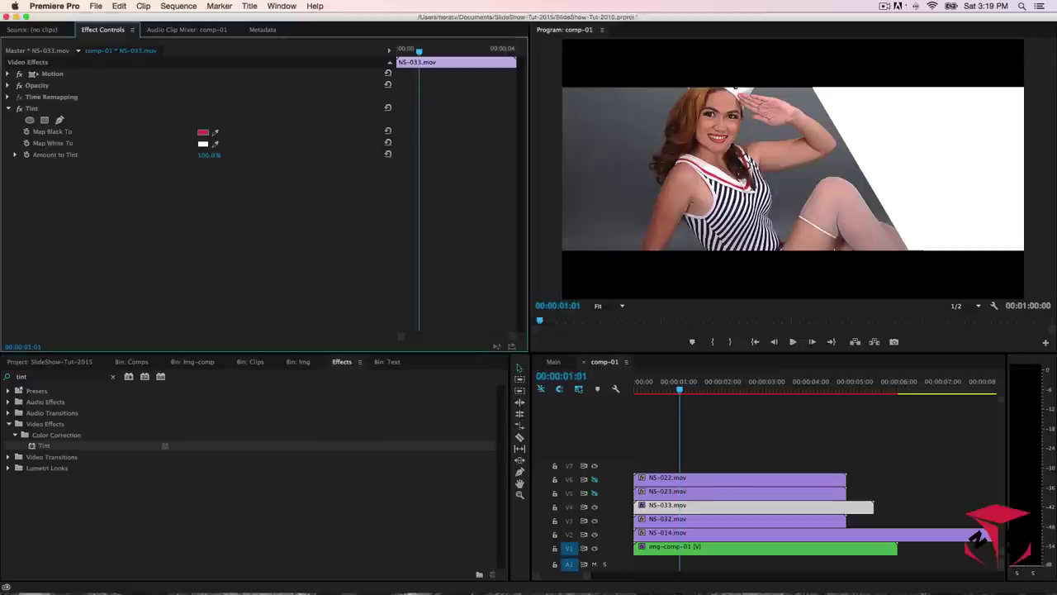
drag(218, 142, 205, 131)
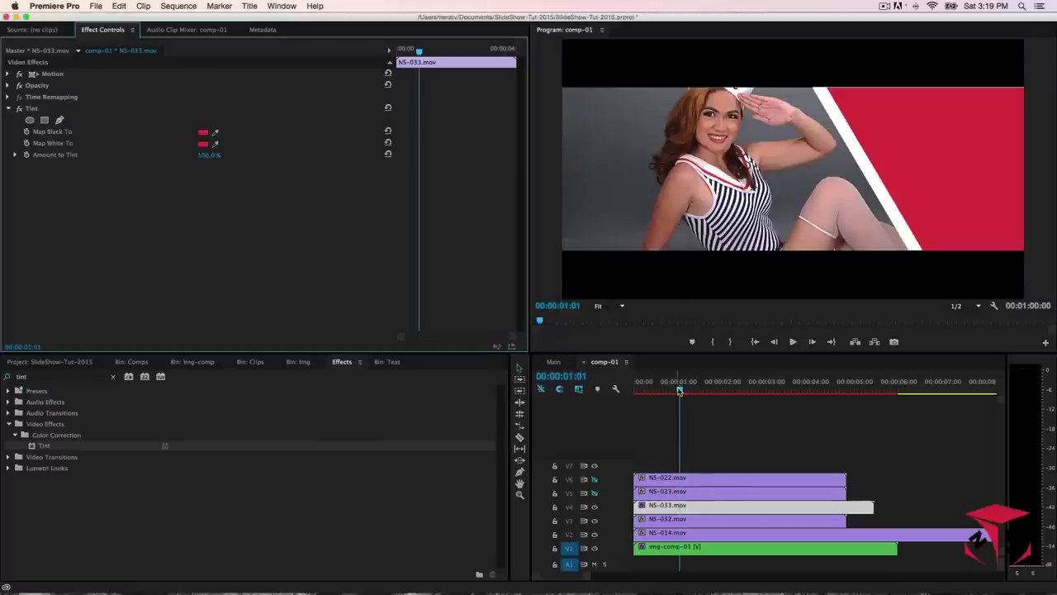
- Preview the red stripe at 00:00:01:07 and select NS-033's Tint effect for copying
drag(679, 388, 690, 395)
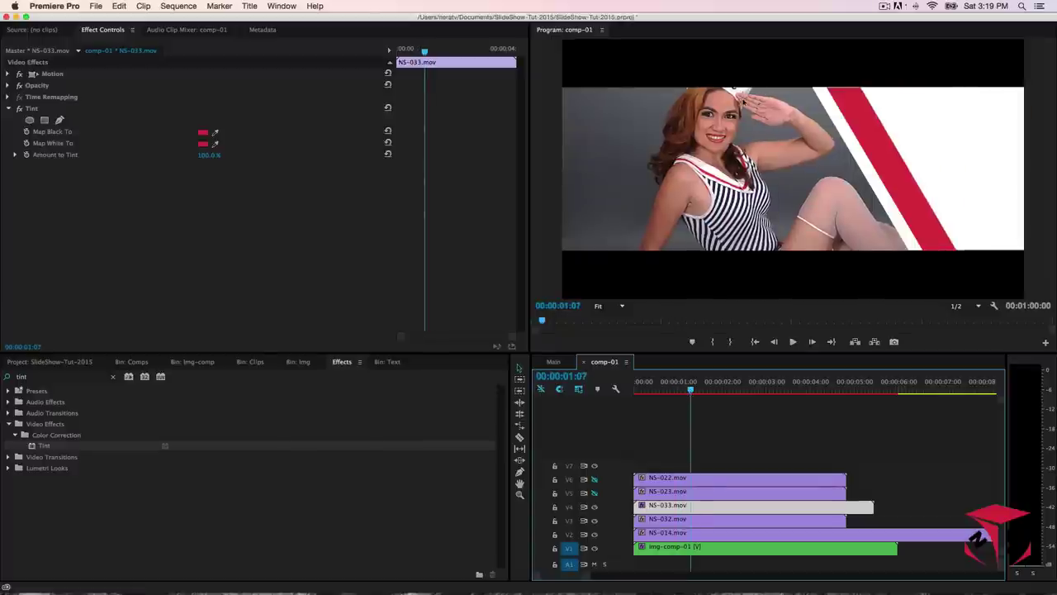
click(689, 491)
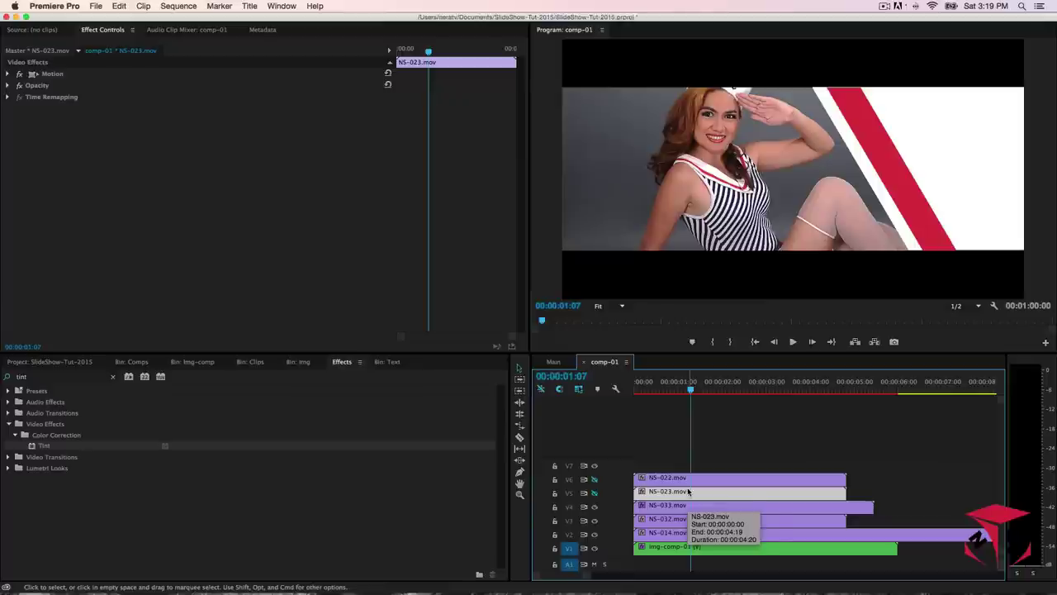
click(661, 505)
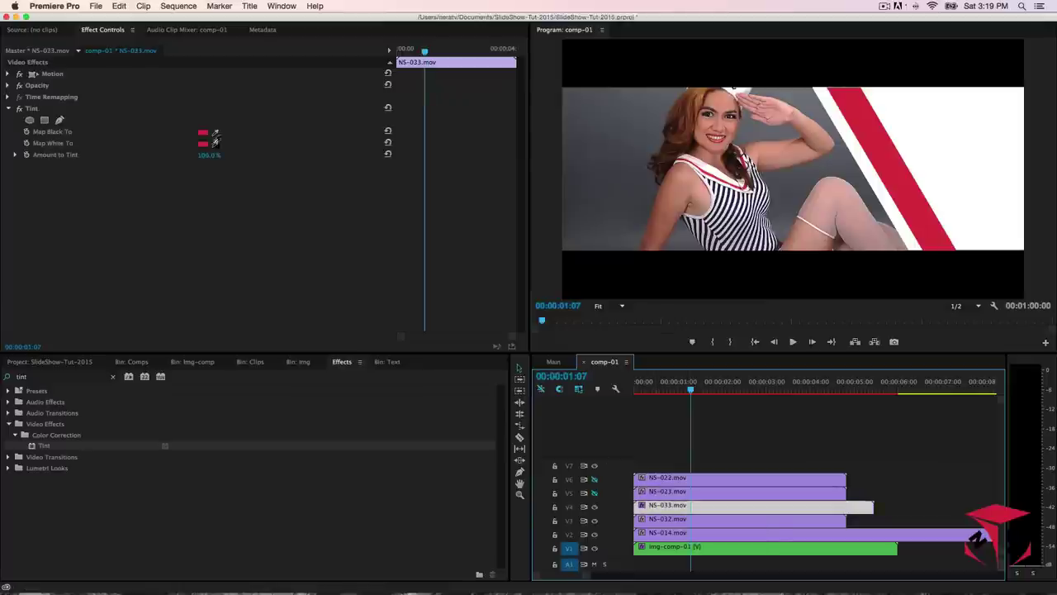
click(31, 109)
right_click(33, 110)
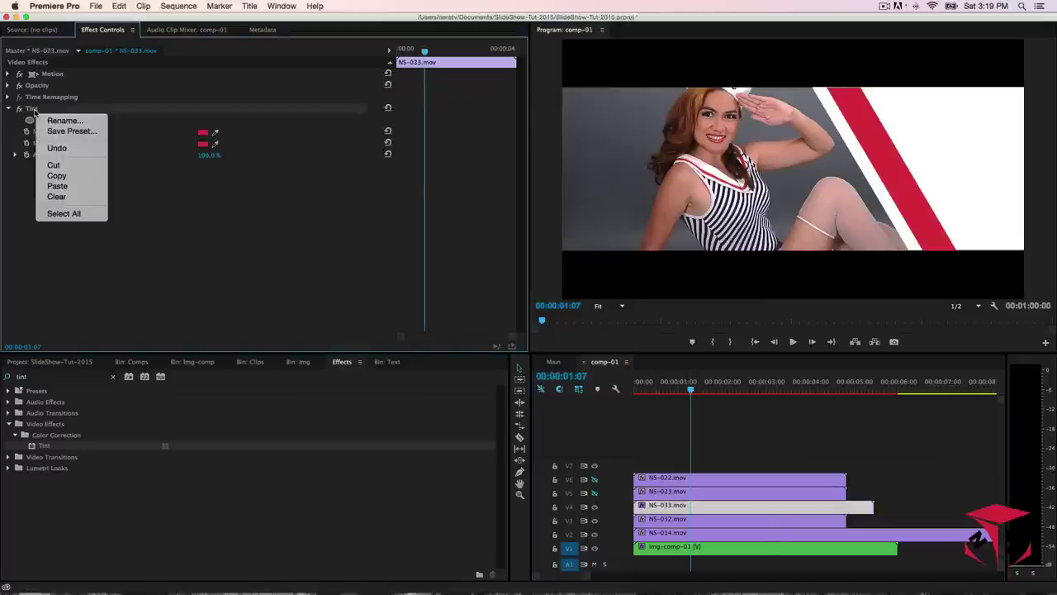
- Copy the red Tint from NS-033 and paste it onto NS-023.mov
click(56, 176)
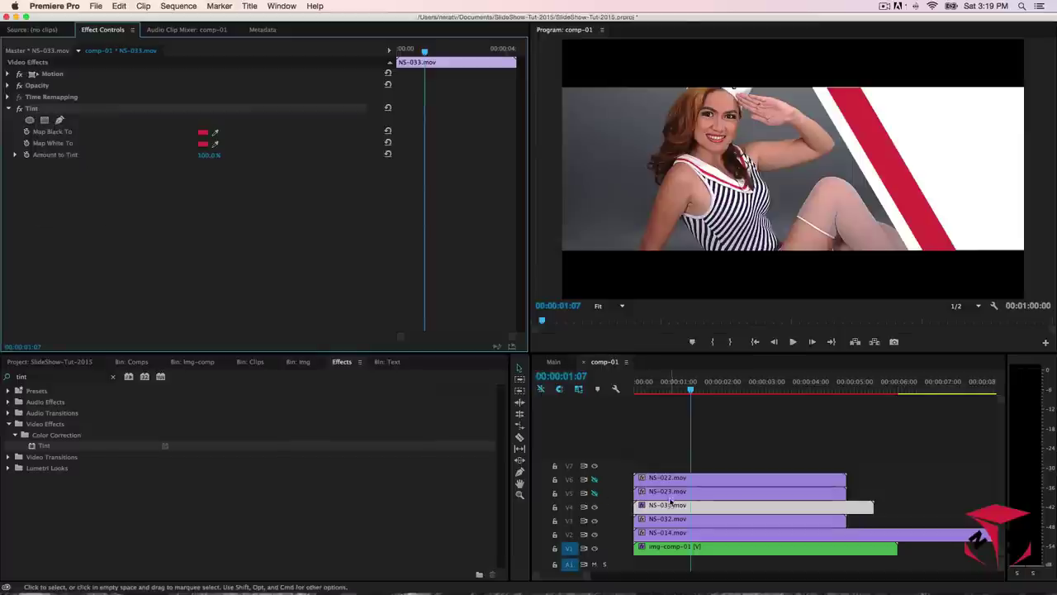
click(672, 493)
click(230, 222)
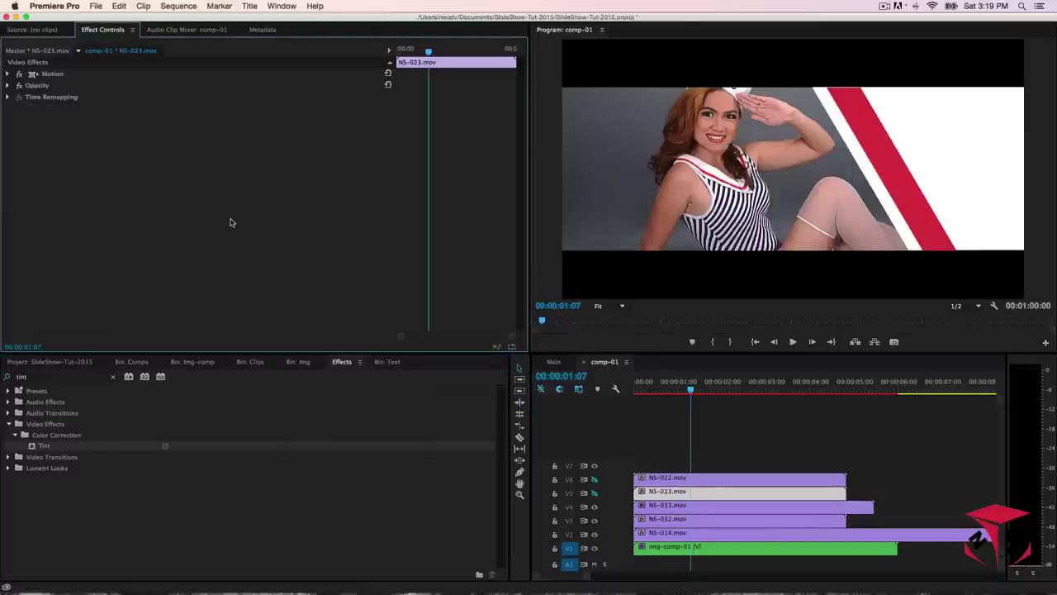
right_click(231, 223)
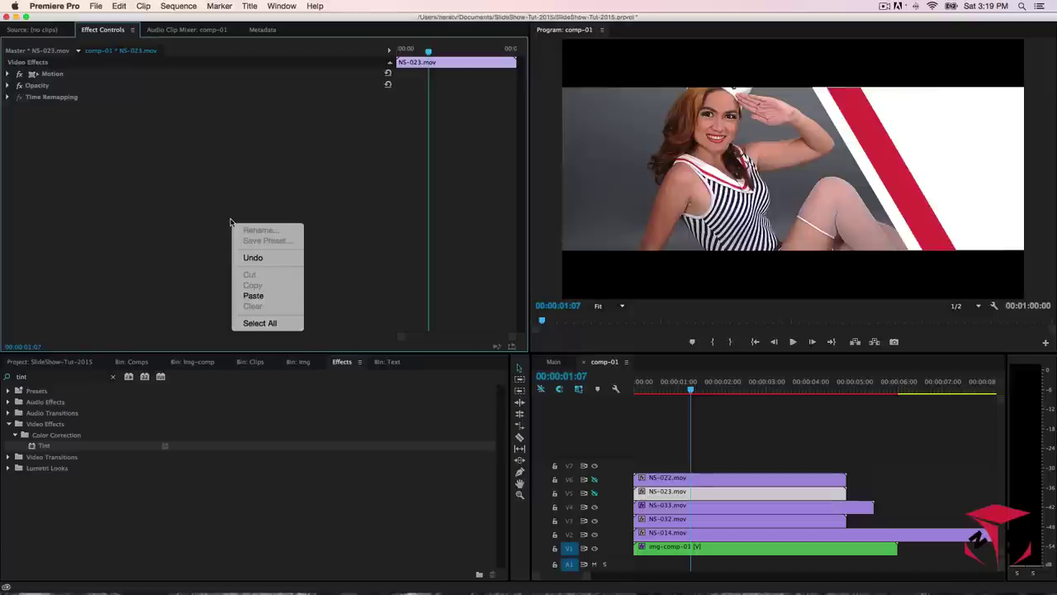
click(254, 295)
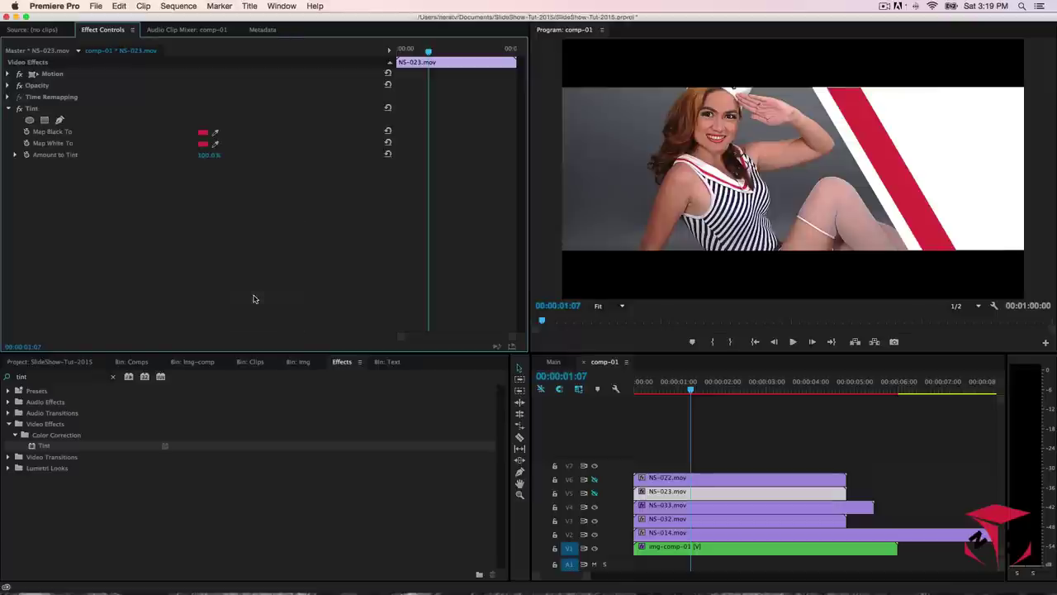
- Show the V5 track's red lines and park the playhead at 00:00:02:02
drag(692, 388, 739, 395)
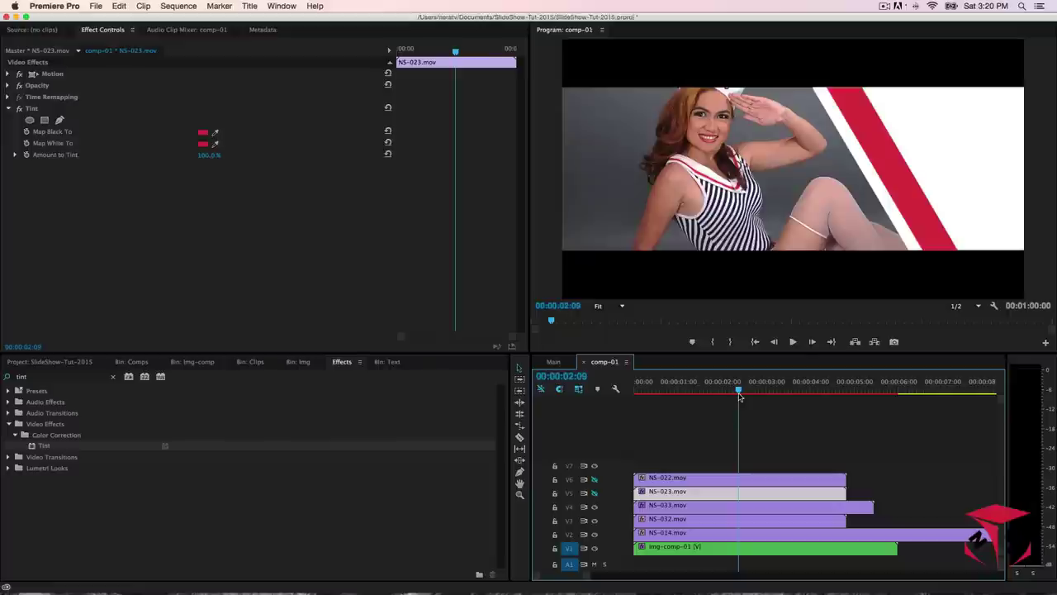
click(595, 494)
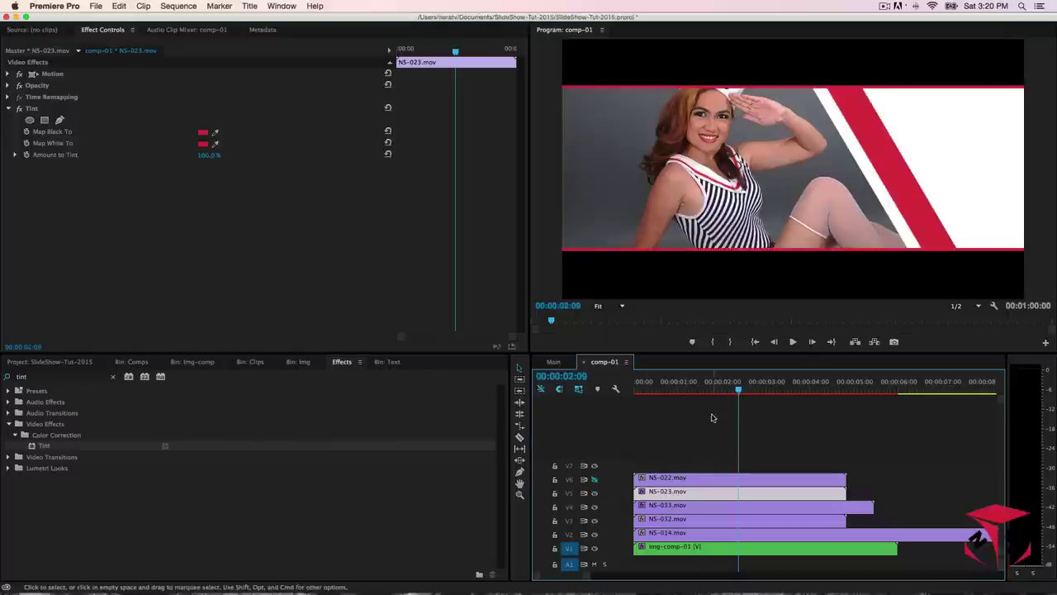
mouse_move(738, 387)
mouse_down()
mouse_move(649, 390)
mouse_move(725, 400)
mouse_up()
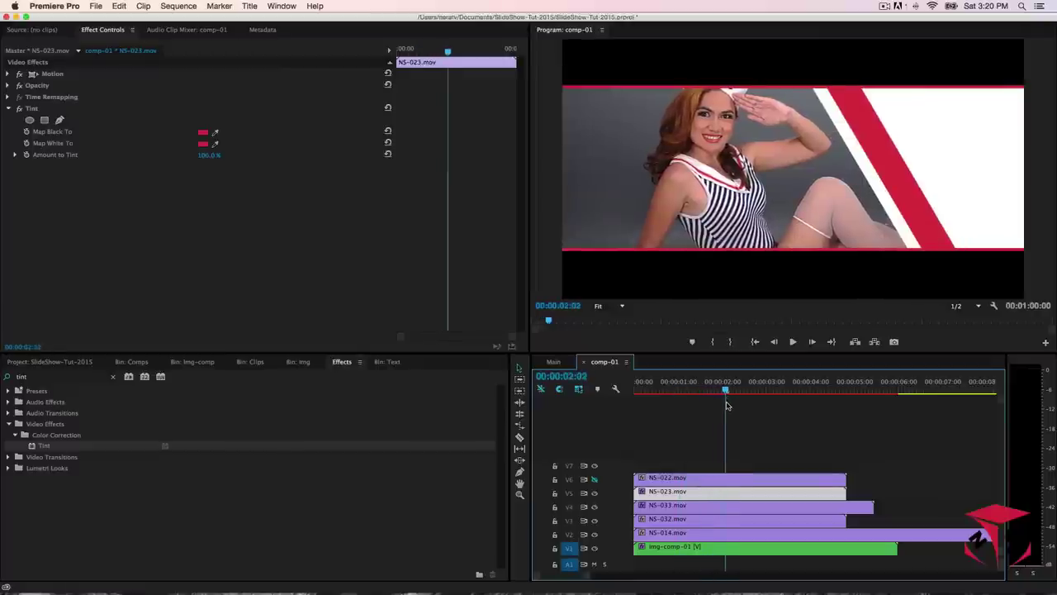
key(c)
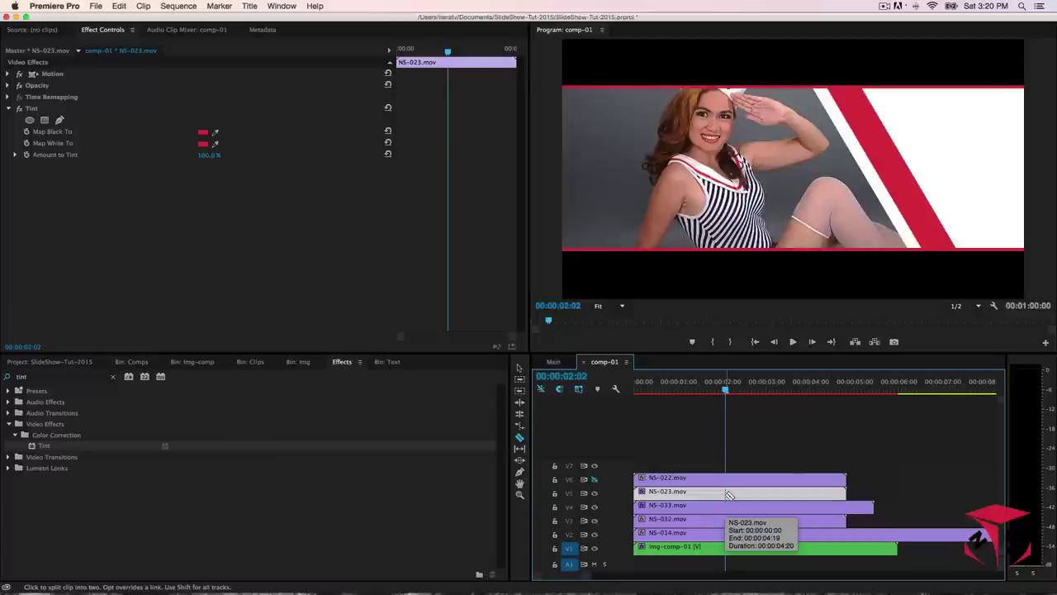
- Split NS-023.mov at 00:00:02:02 and pull the split-off piece leftward
click(729, 494)
key(v)
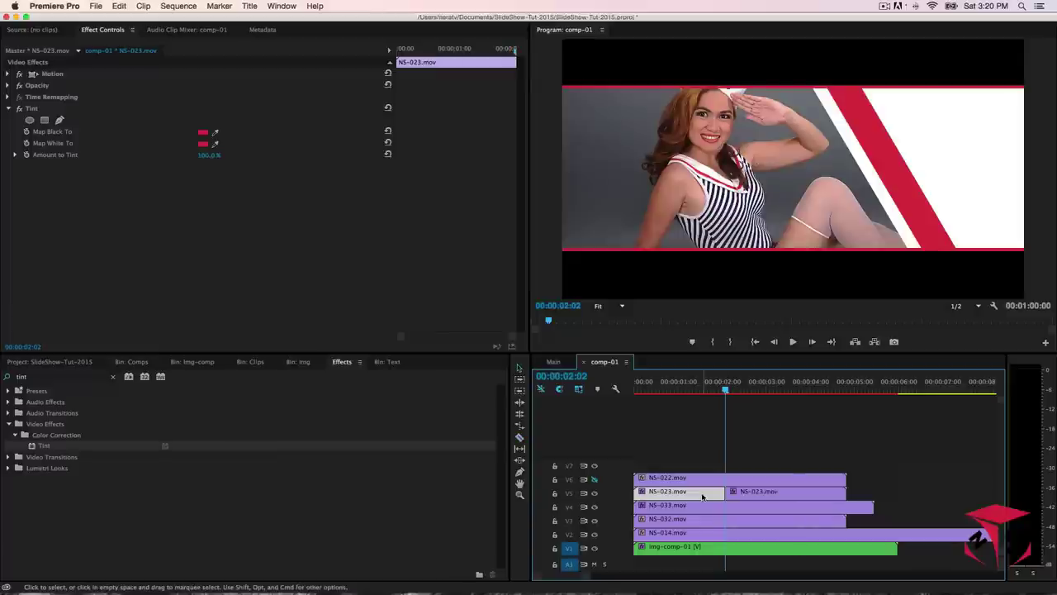
drag(736, 493, 650, 494)
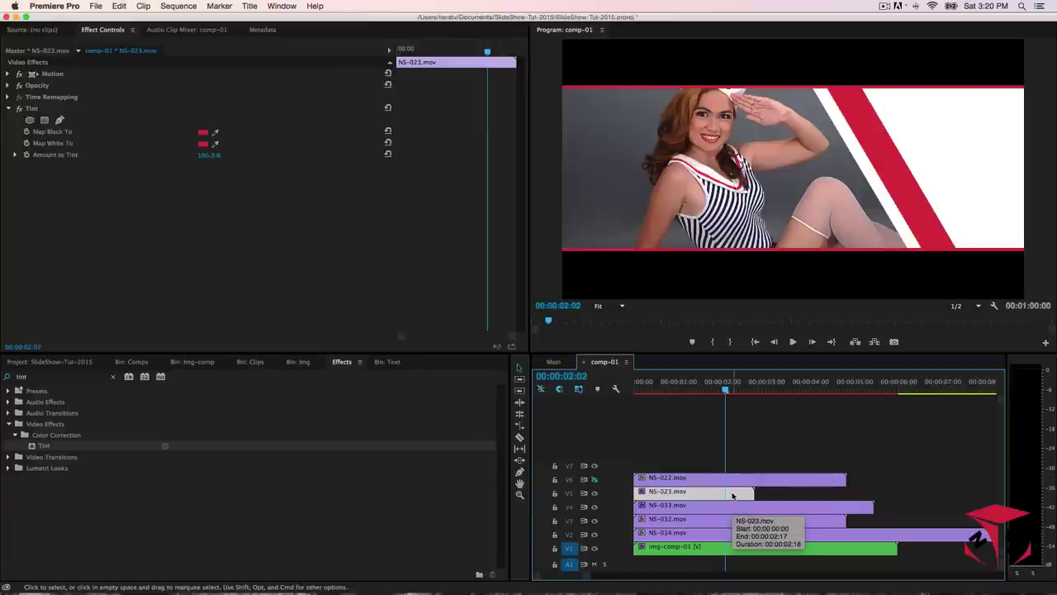
key(c)
key(v)
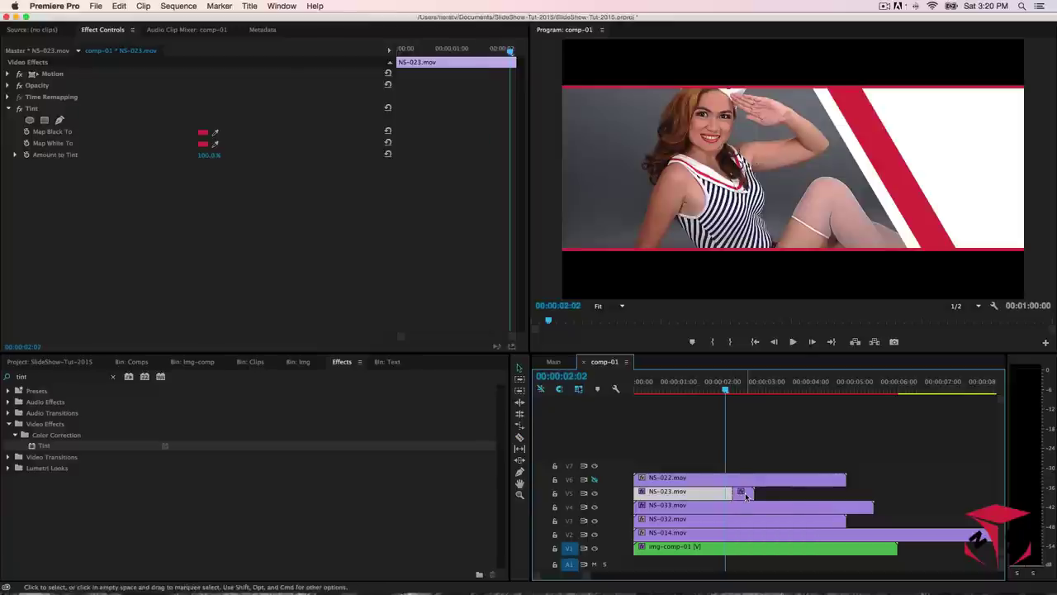
- Lengthen the short NS-023 end piece in Clip Speed/Duration, slowing it to 5%
click(744, 494)
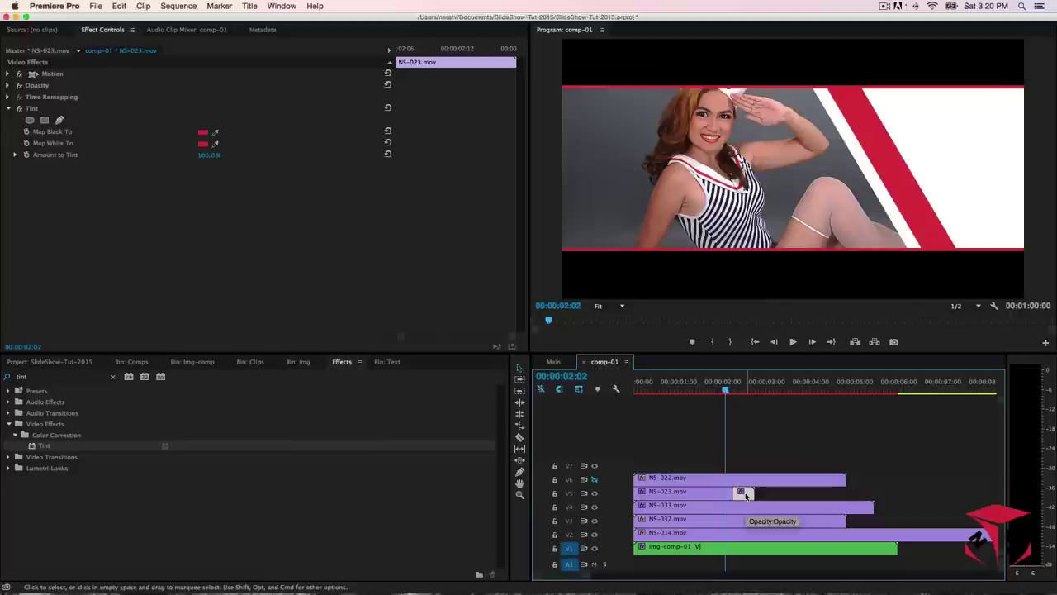
click(742, 493)
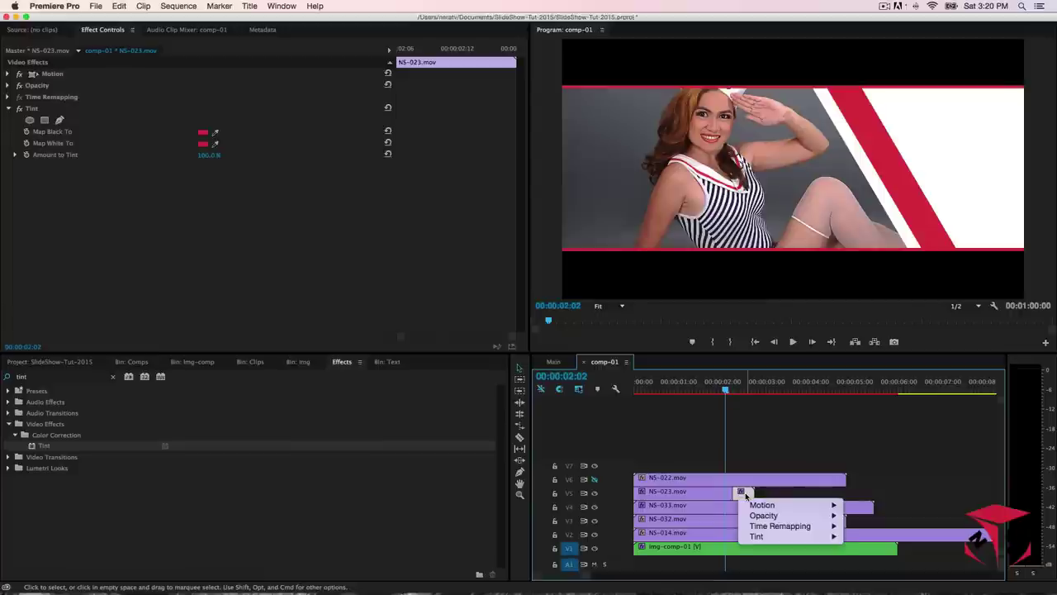
click(746, 495)
right_click(747, 495)
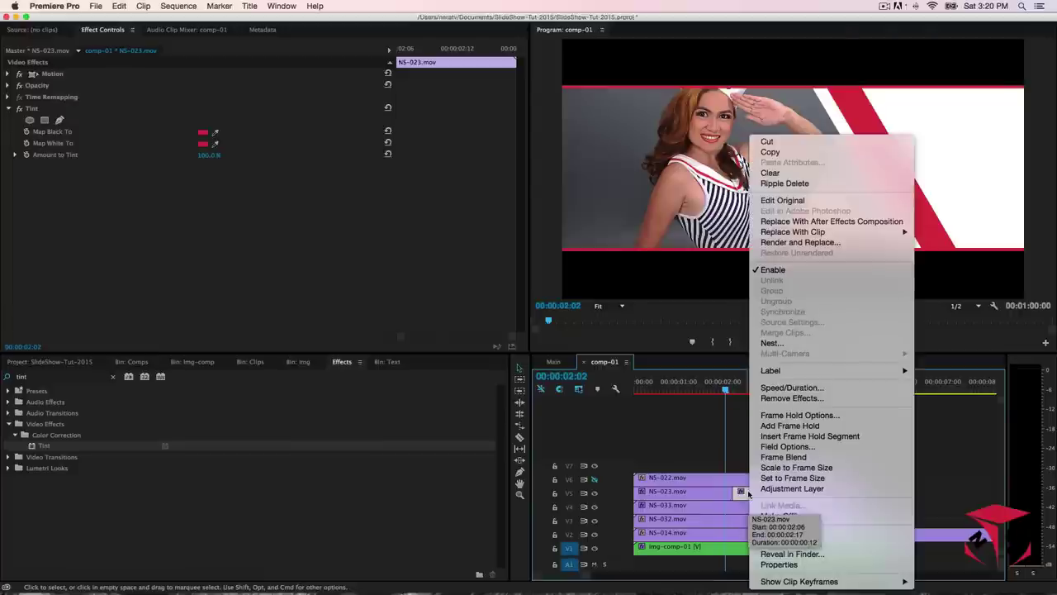
click(826, 387)
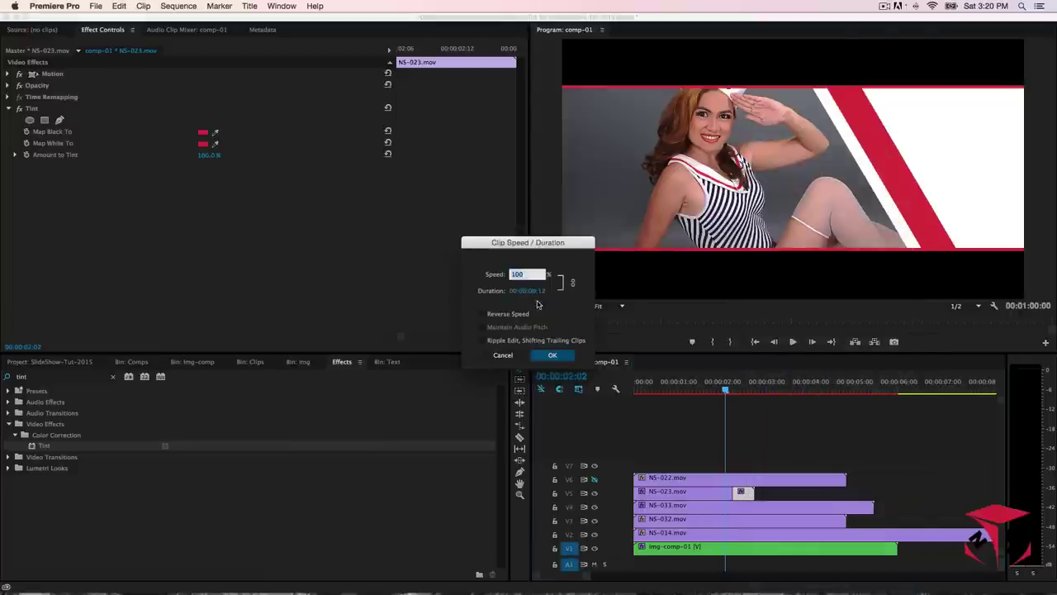
click(530, 291)
text(1000)
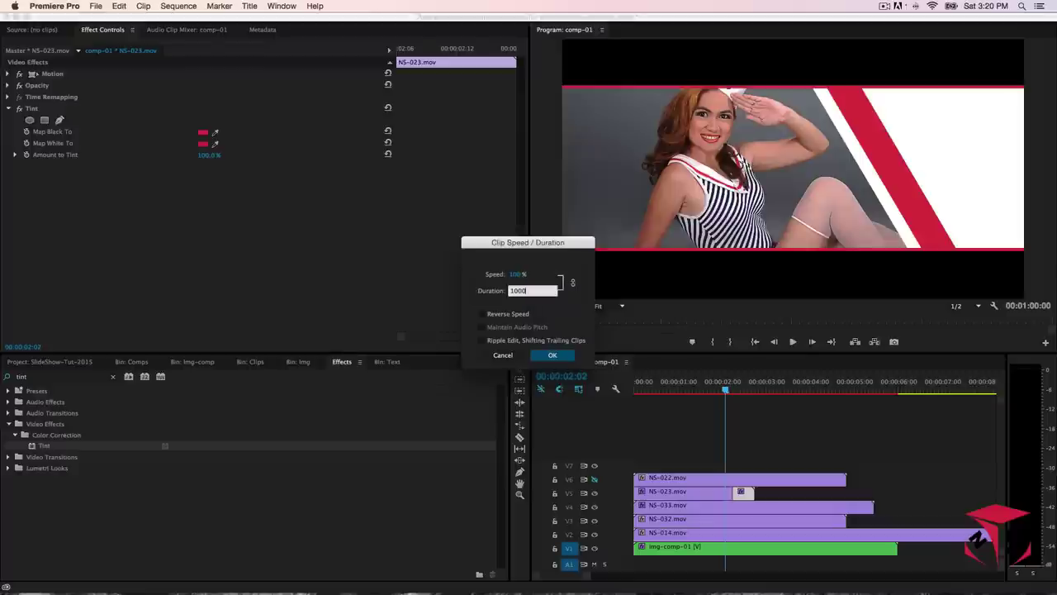
key(Return)
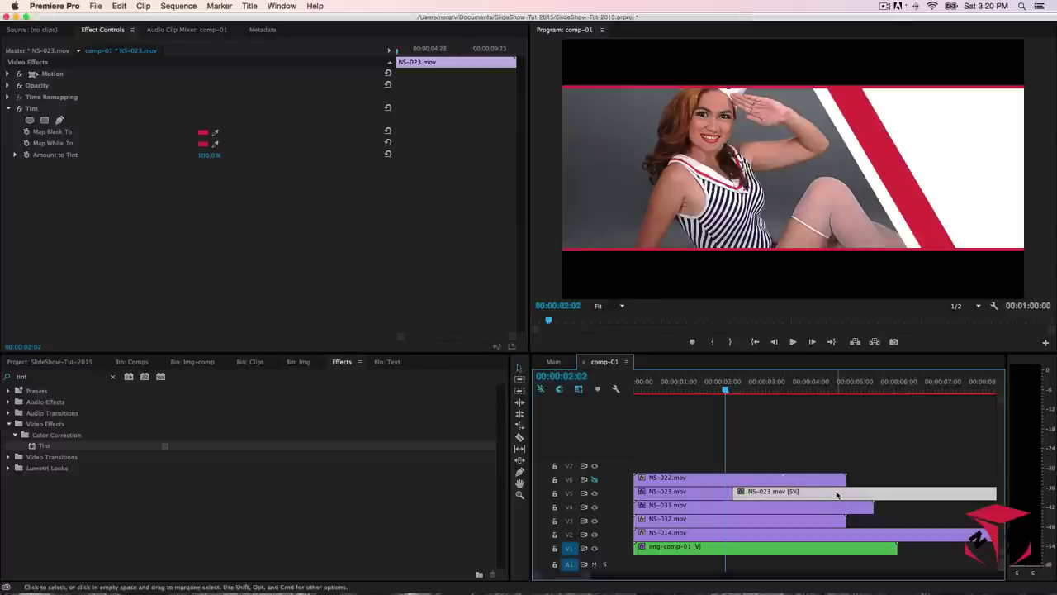
- Cut the slowed clip at six seconds, delete the overhang, and return to 00:00:00:22
key(c)
click(900, 492)
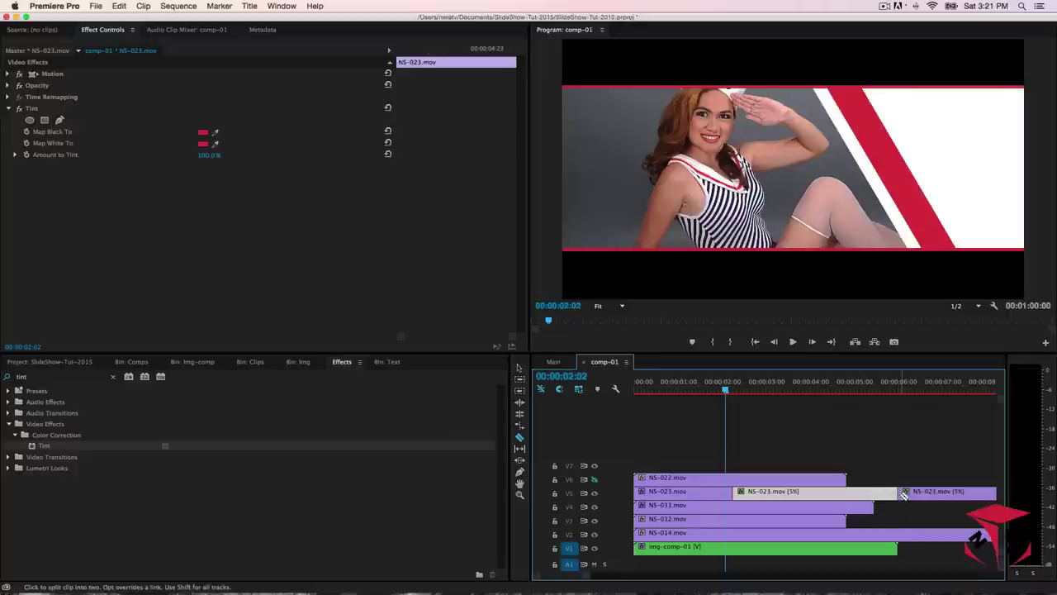
key(v)
click(917, 495)
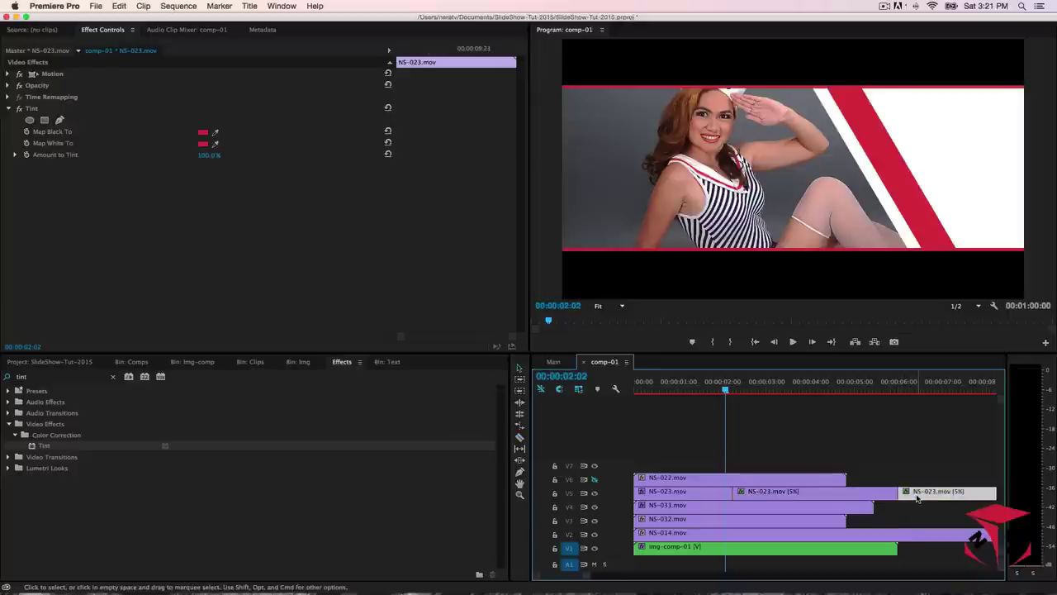
key(Delete)
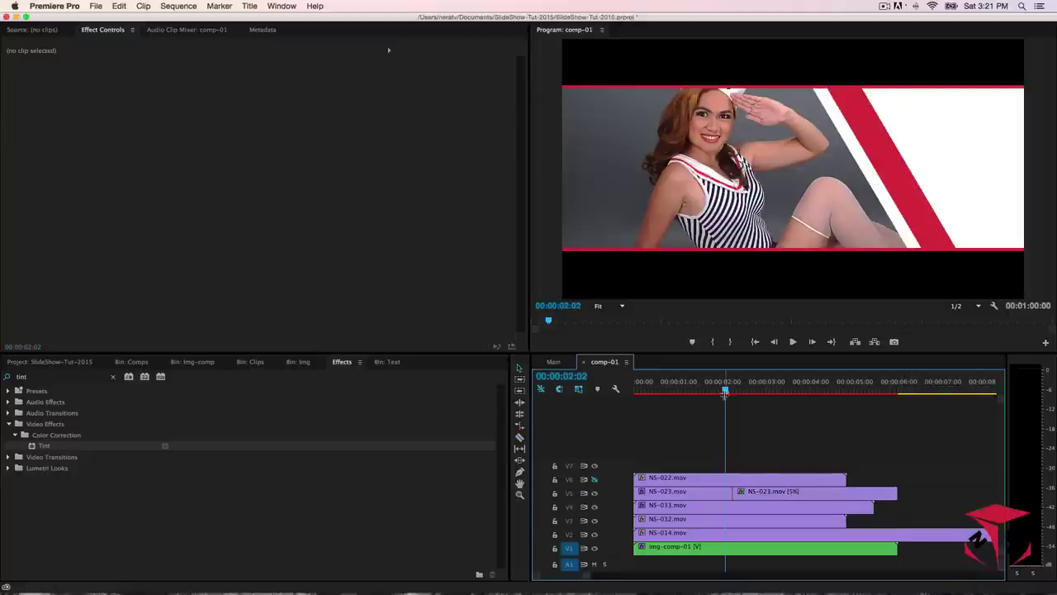
drag(725, 389, 674, 389)
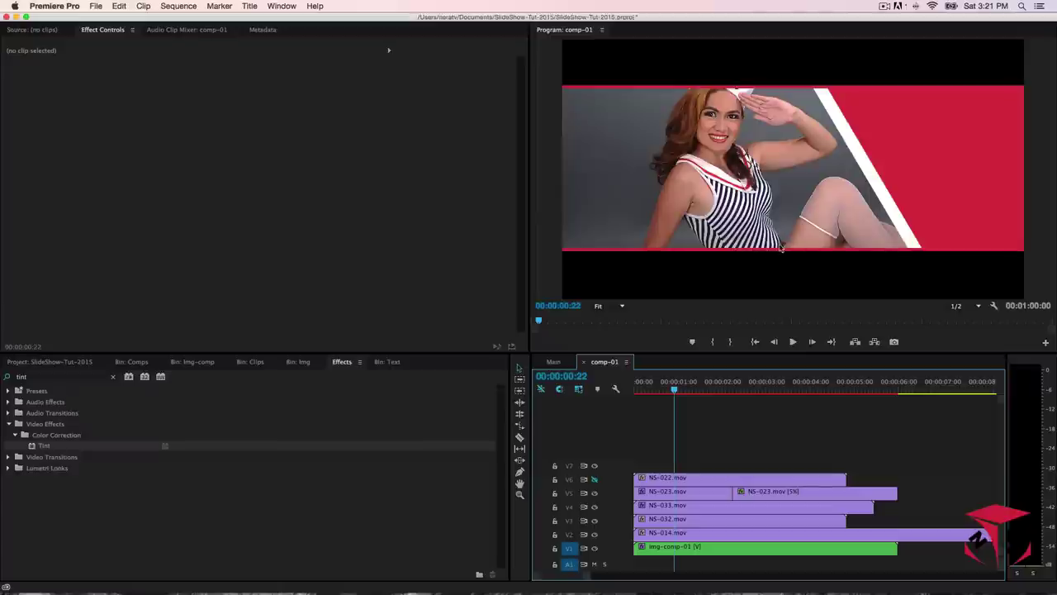
- Enable V6 output and paste the copied red Tint onto NS-022.mov, previewing the tinted bar
click(697, 479)
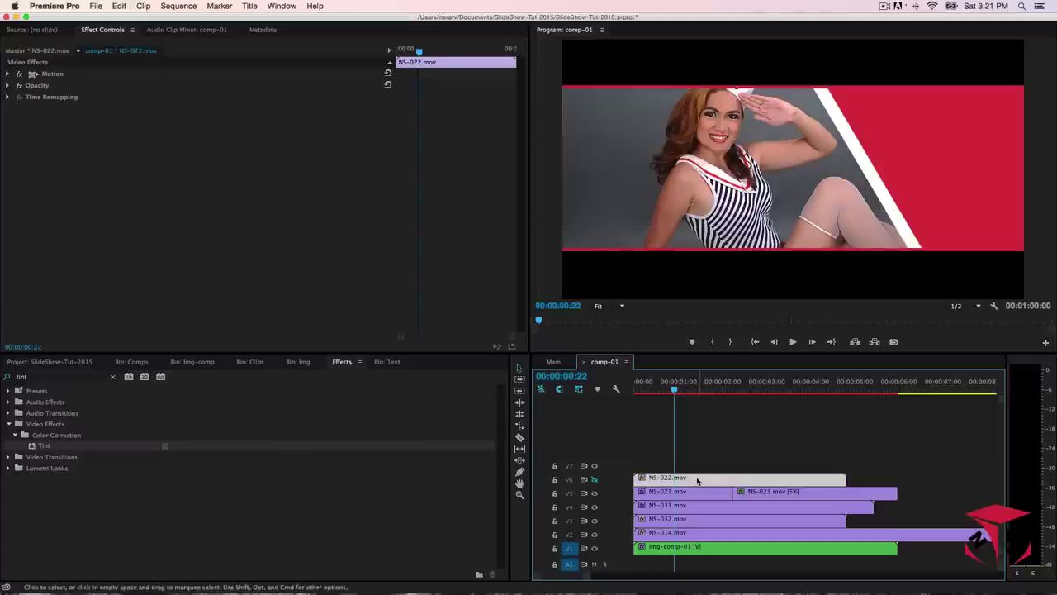
click(595, 479)
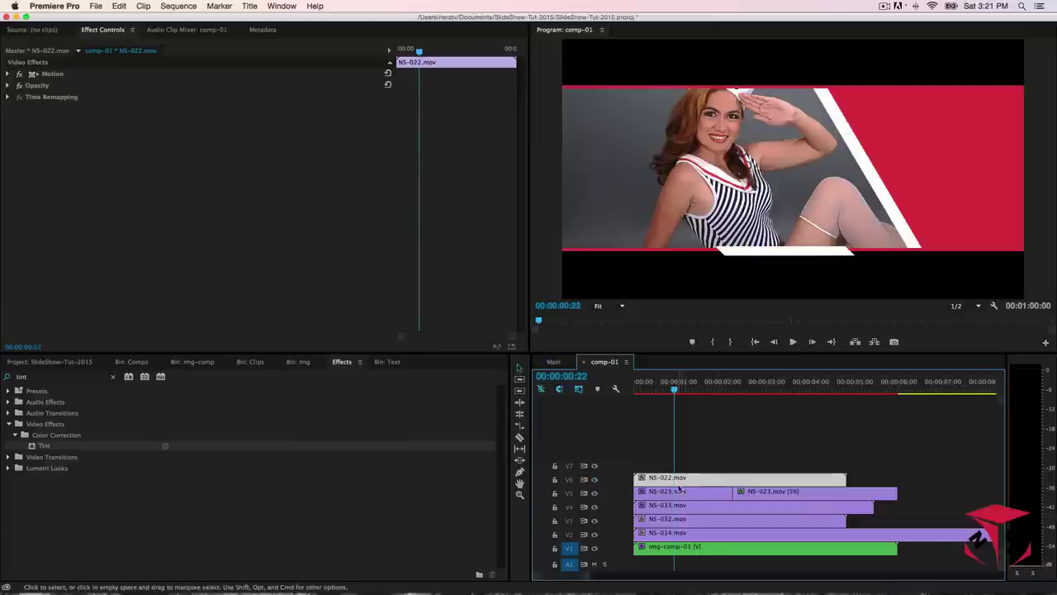
click(193, 195)
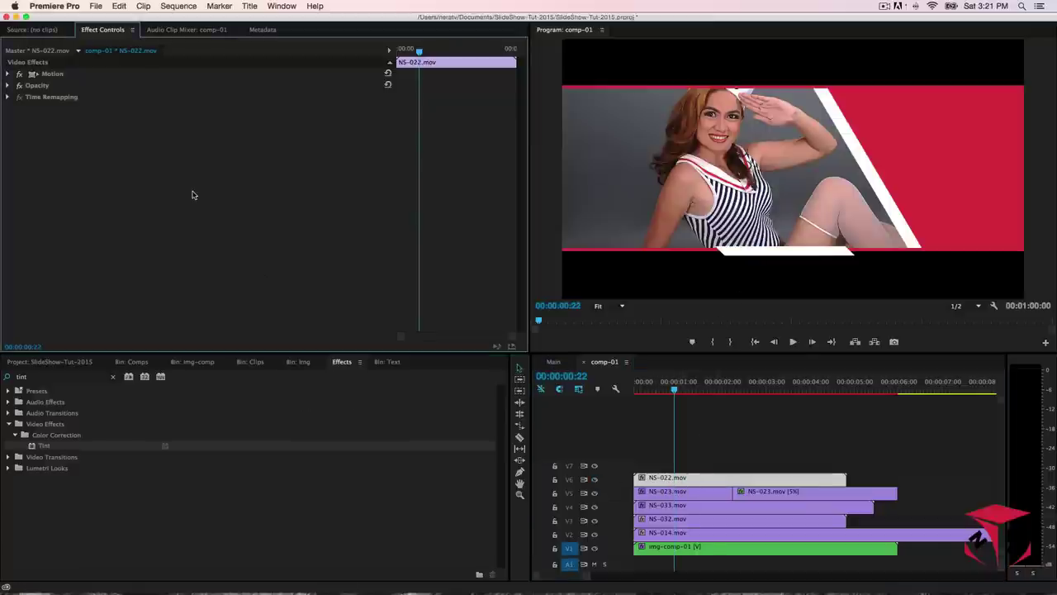
right_click(192, 195)
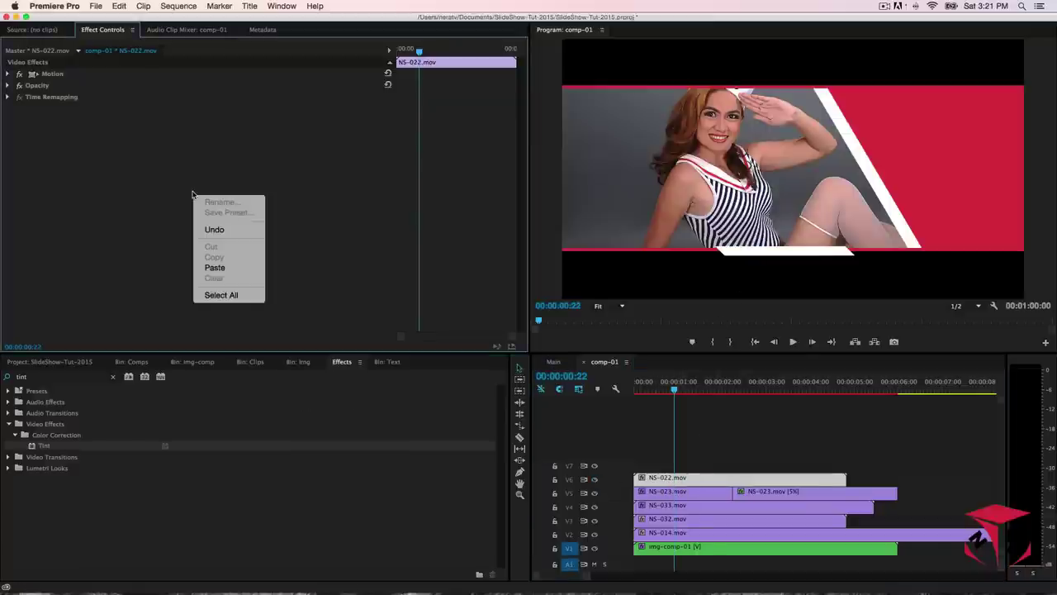
click(215, 268)
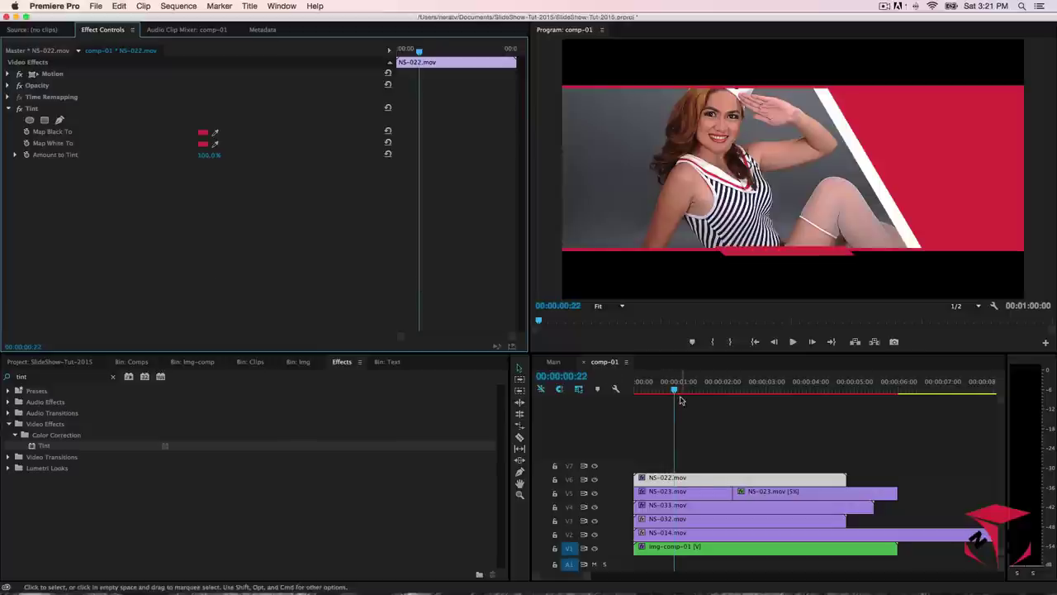
drag(675, 391, 834, 413)
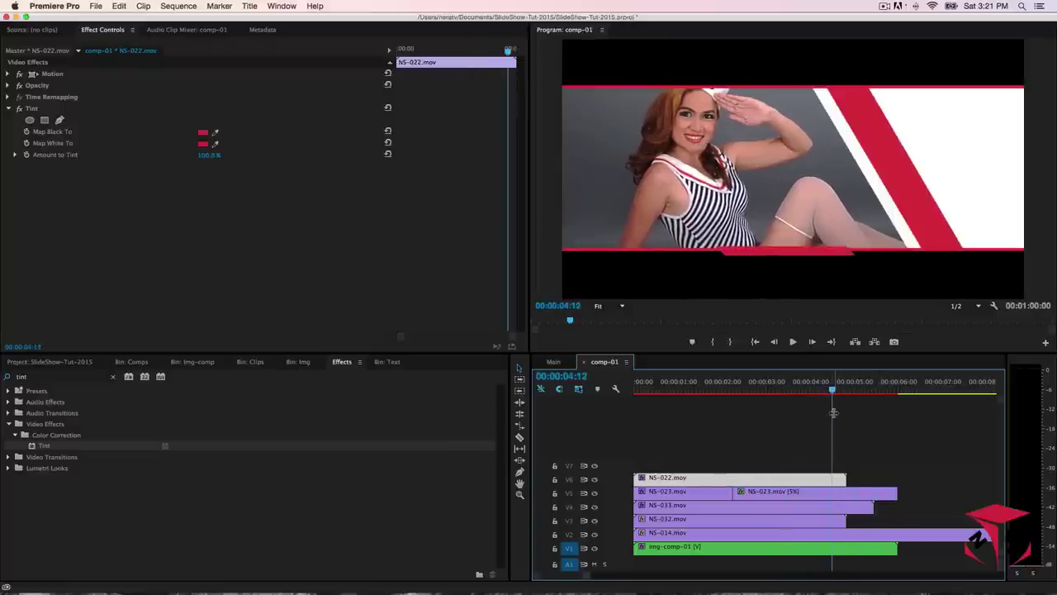
- Split NS-032.mov at the playhead and set its end piece's duration to 1000, slowing it to 6.25%
click(820, 525)
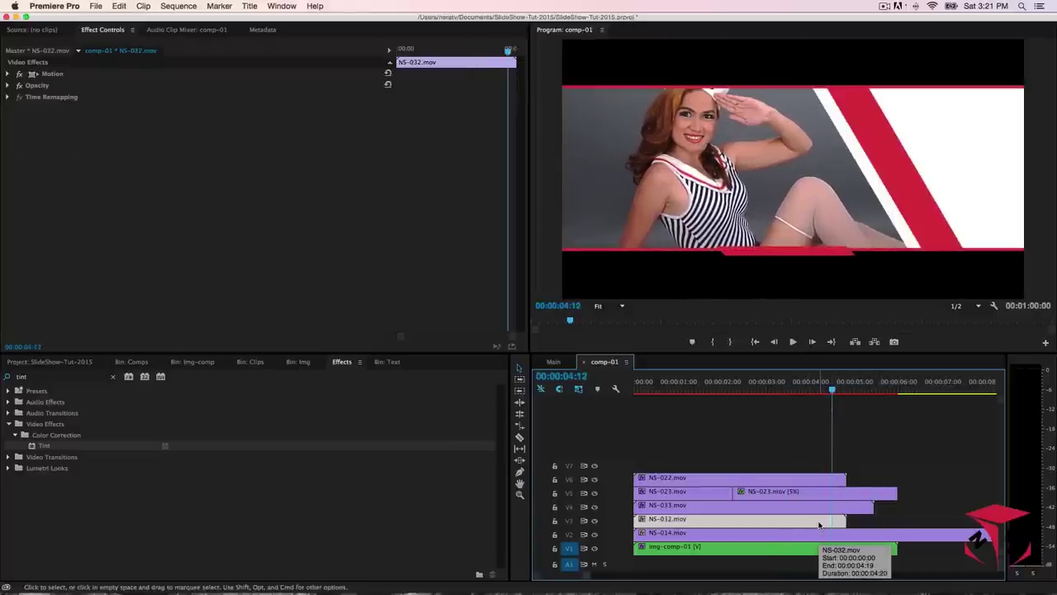
key(c)
click(823, 522)
key(v)
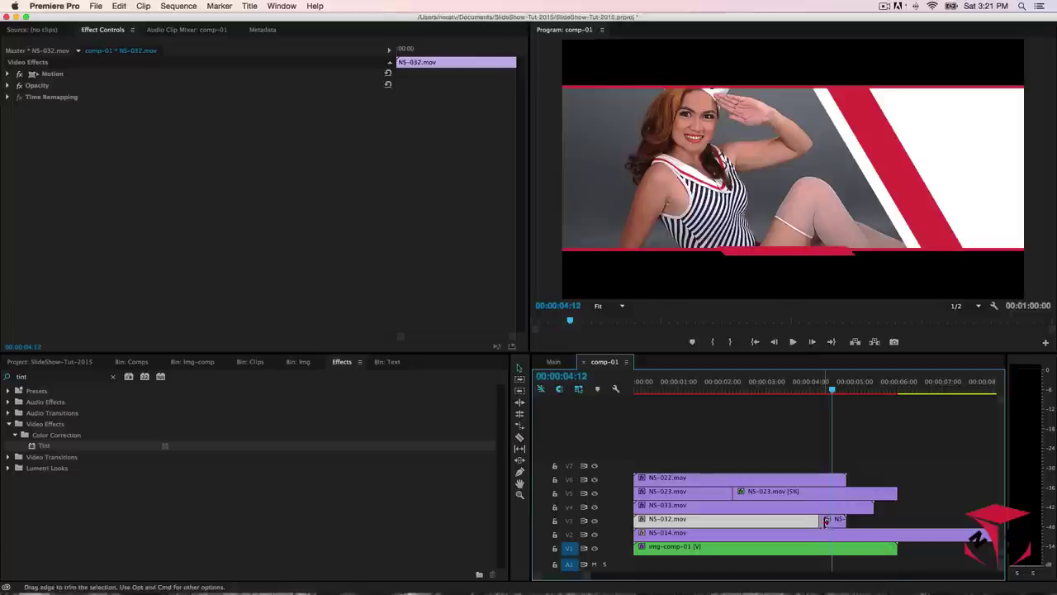
click(826, 523)
right_click(826, 523)
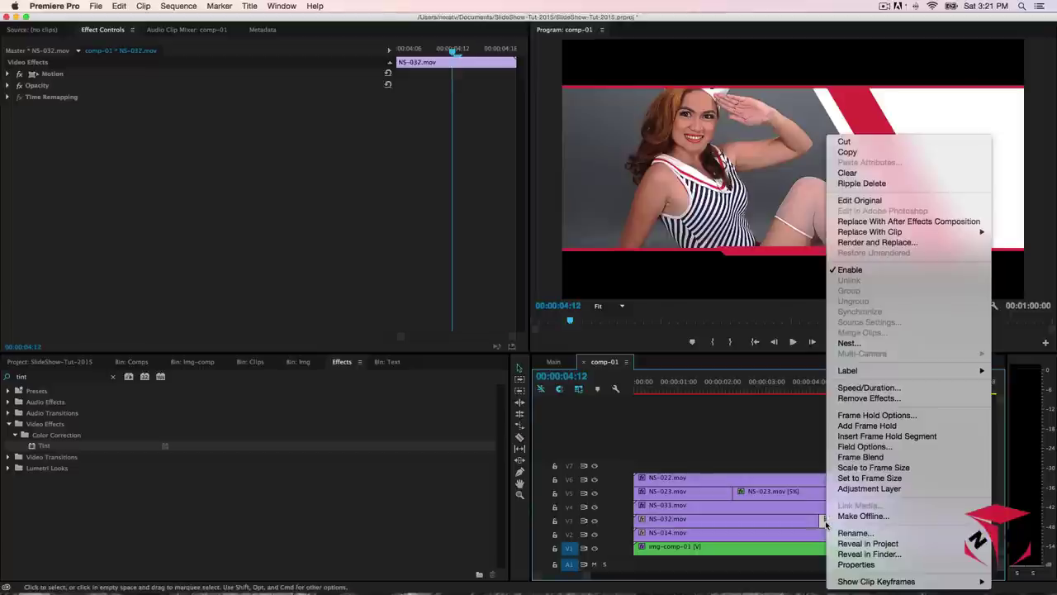
click(885, 386)
click(530, 291)
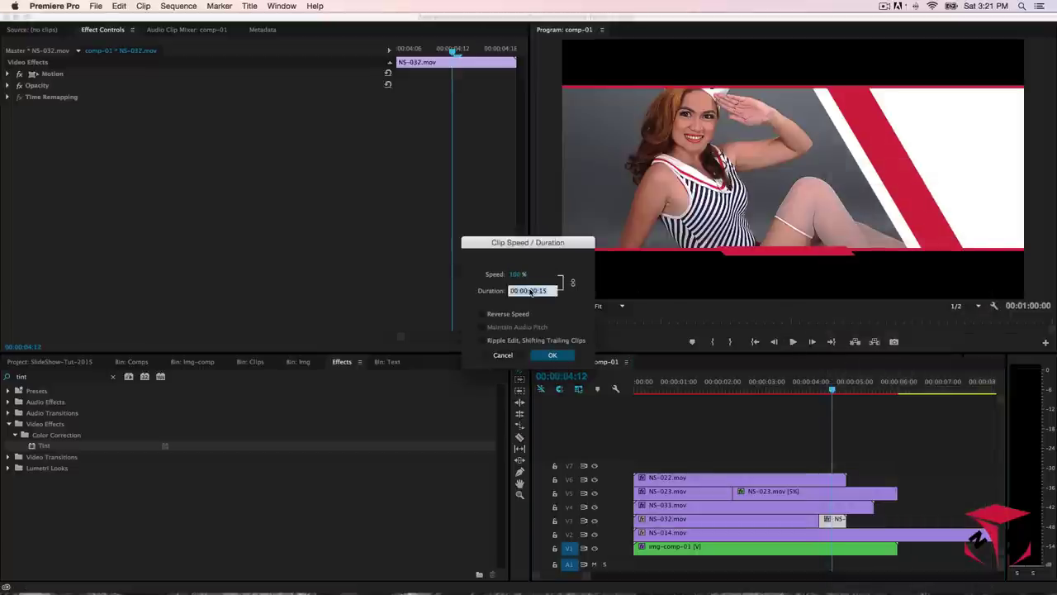
text(1000)
key(Return)
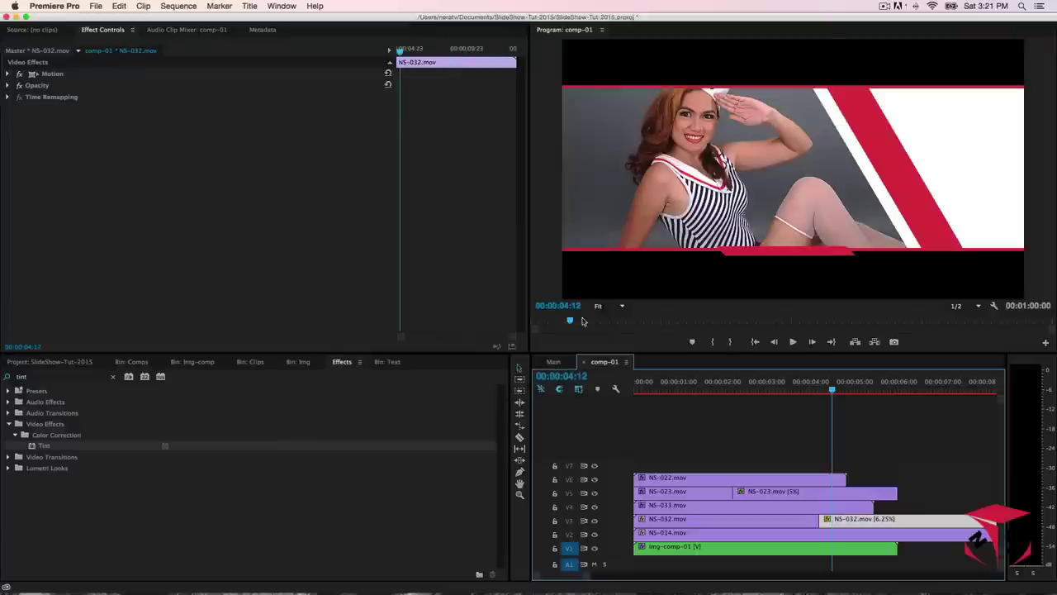
- Cut NS-032 and NS-014 at six seconds, delete their overhangs, and shorten NS-033.mov's end
key(c)
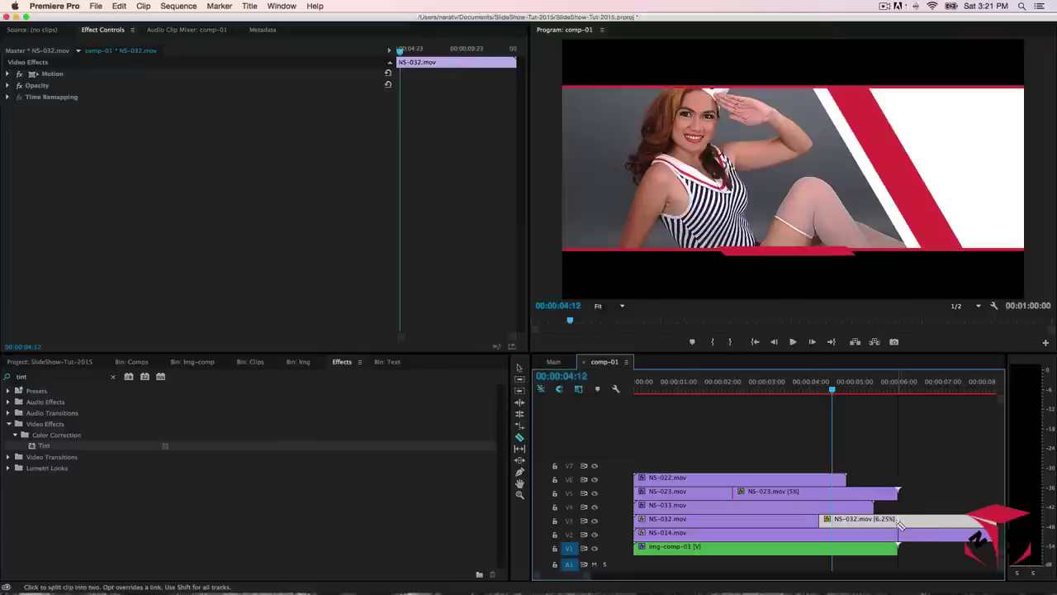
click(899, 520)
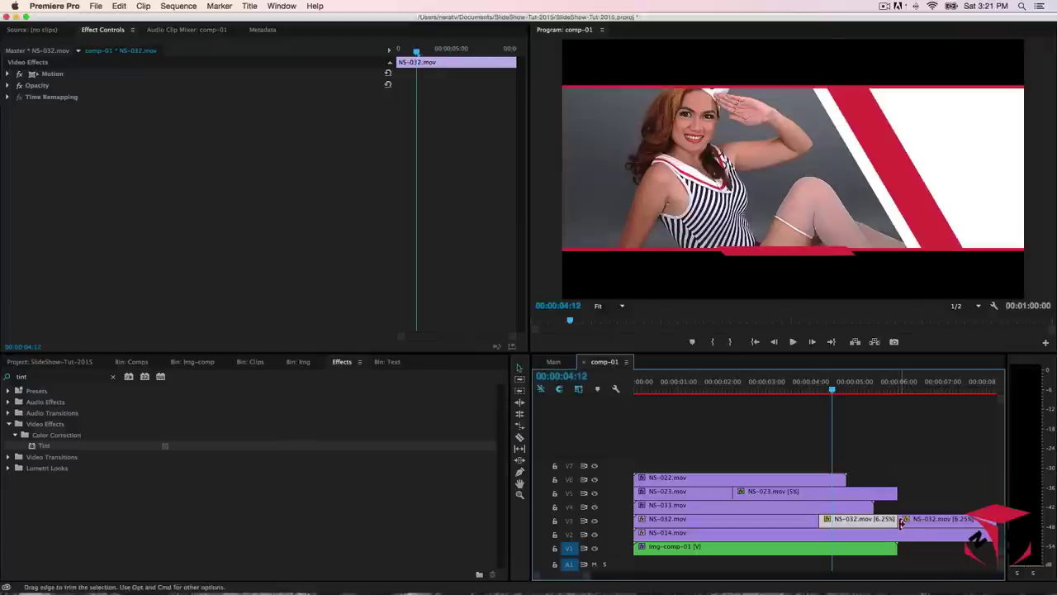
key(v)
click(914, 525)
key(Delete)
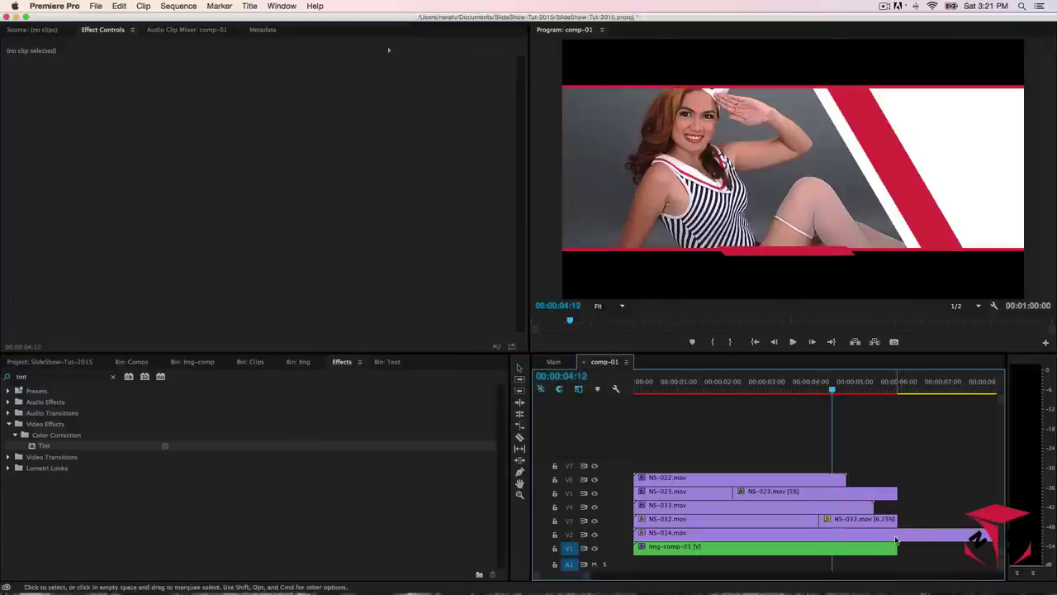
key(c)
click(900, 535)
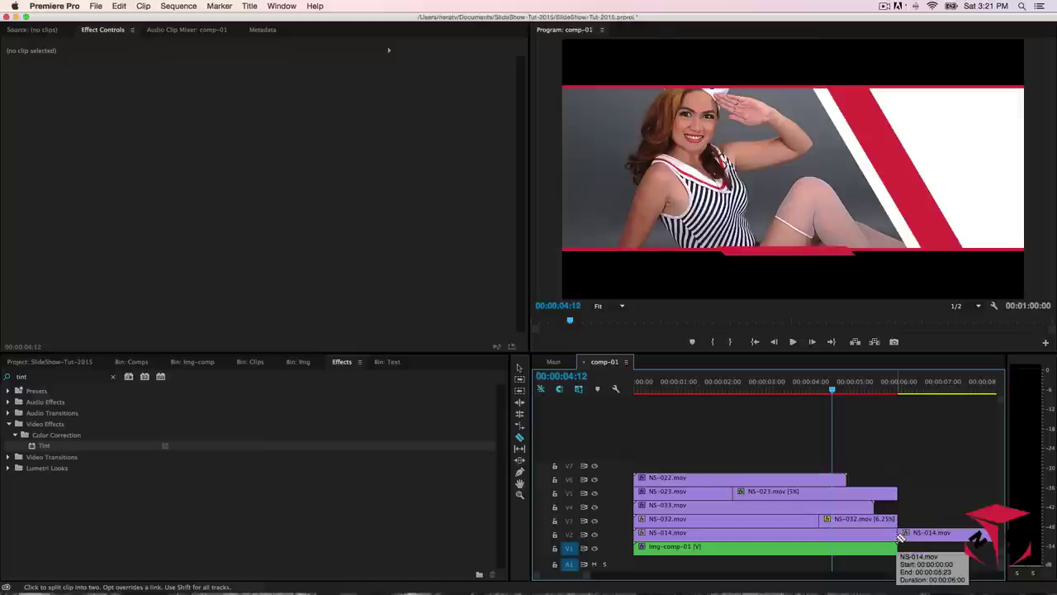
key(v)
click(910, 536)
key(Delete)
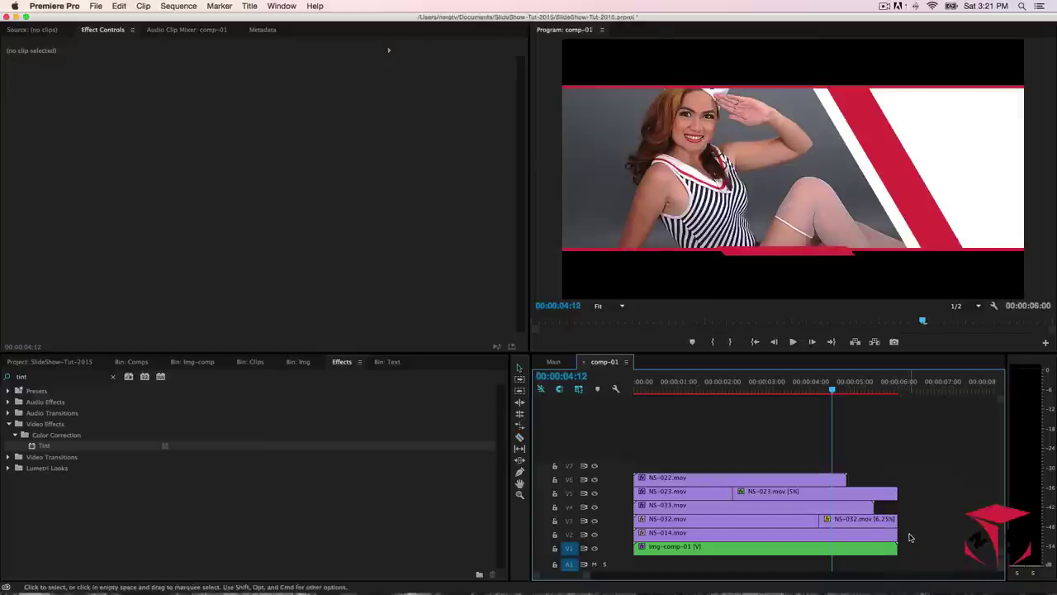
click(837, 507)
drag(873, 505, 834, 506)
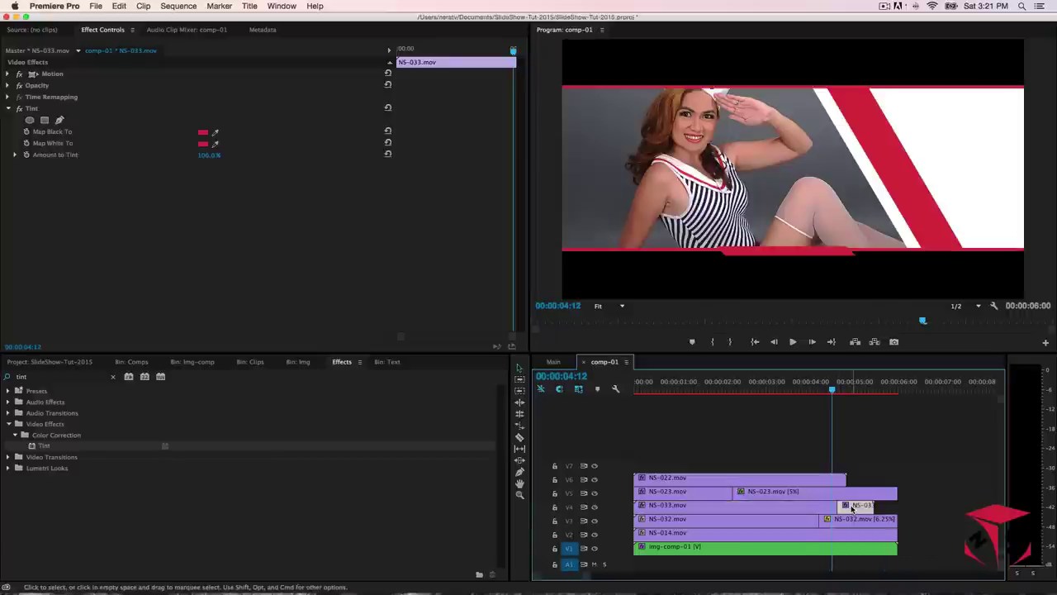
- Set the NS-033.mov piece on V4 to a 1-second duration, slowing it to 8.33%
right_click(847, 506)
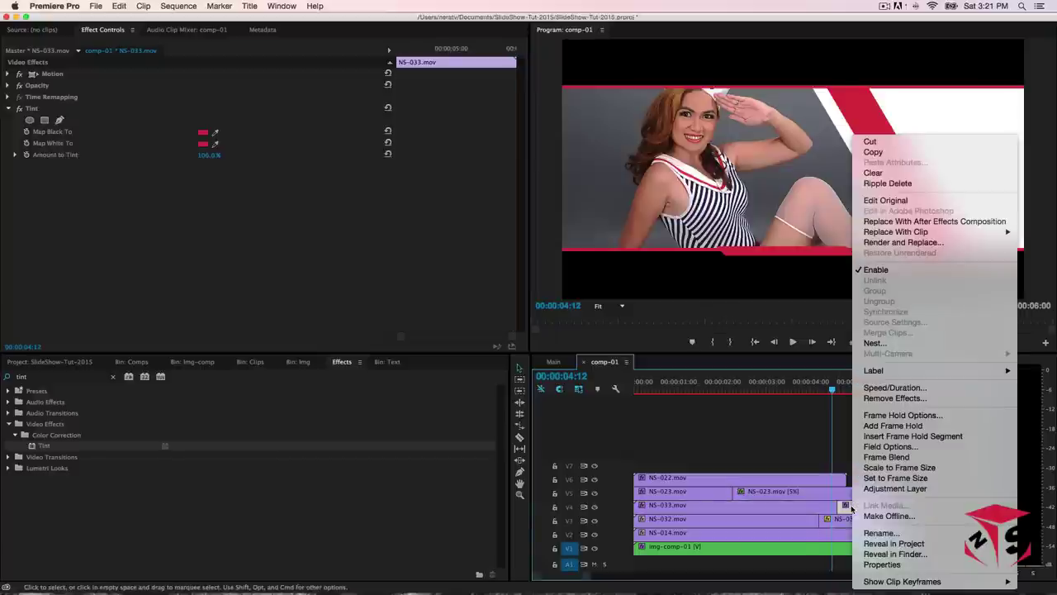
click(894, 387)
click(533, 290)
click(534, 291)
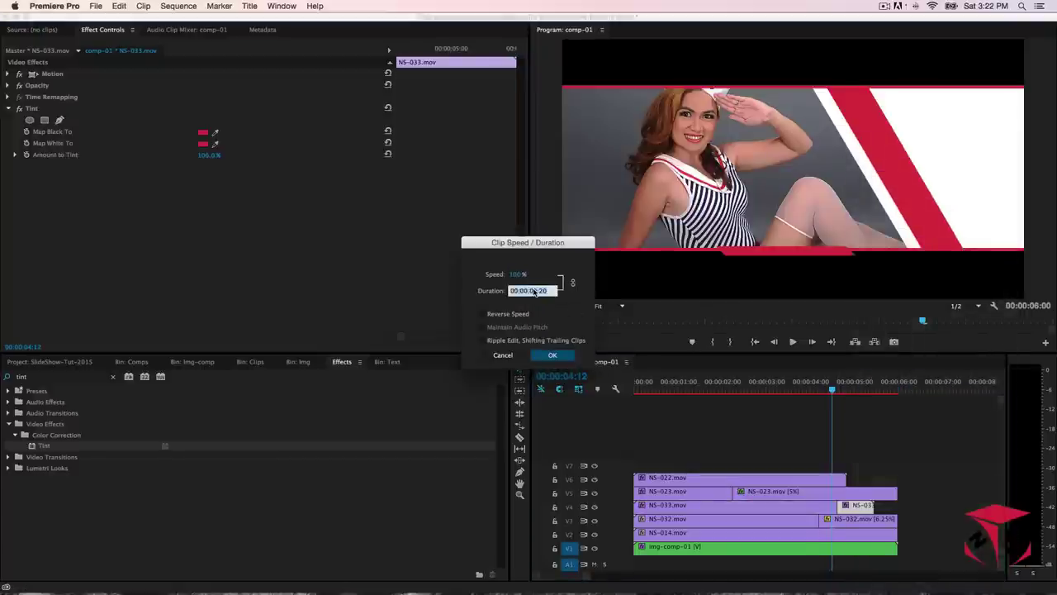
text(1000)
key(Return)
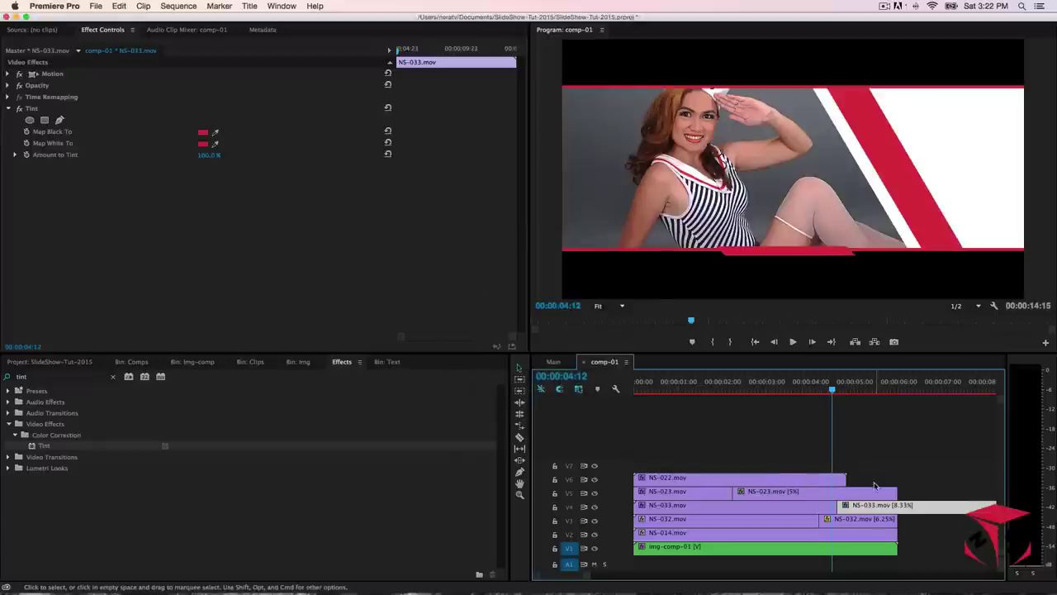
- Cut NS-033.mov at six seconds, where the other clips end, and delete its leftover tail
key(c)
click(901, 507)
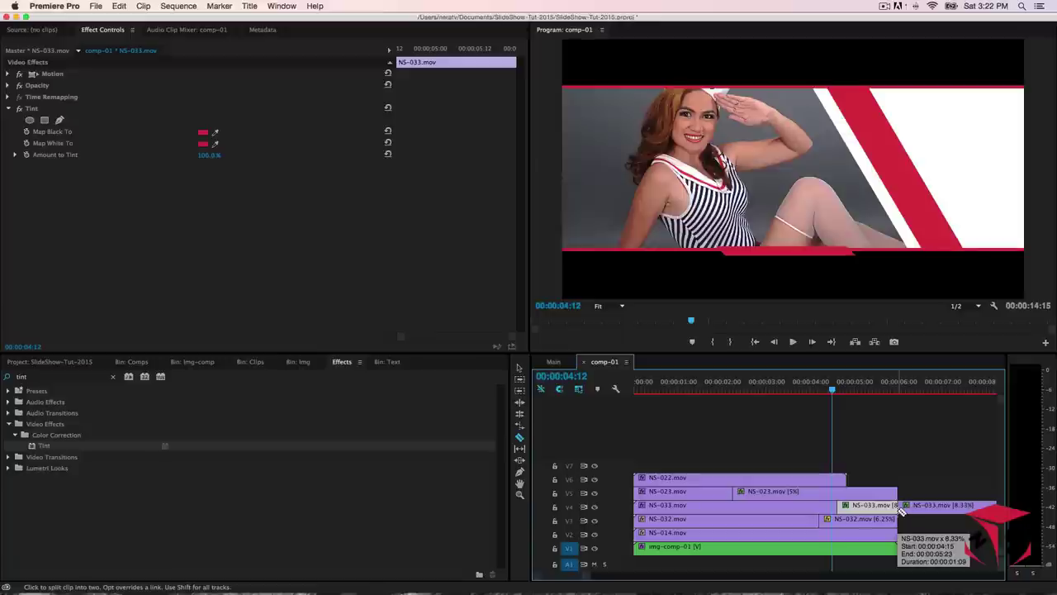
key(v)
click(913, 506)
key(Delete)
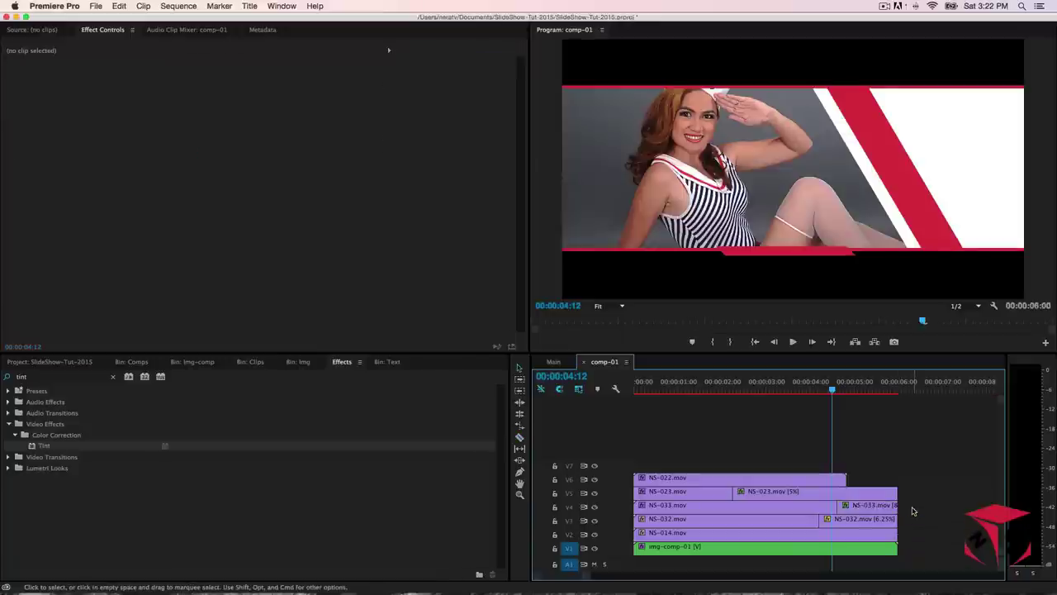
click(817, 481)
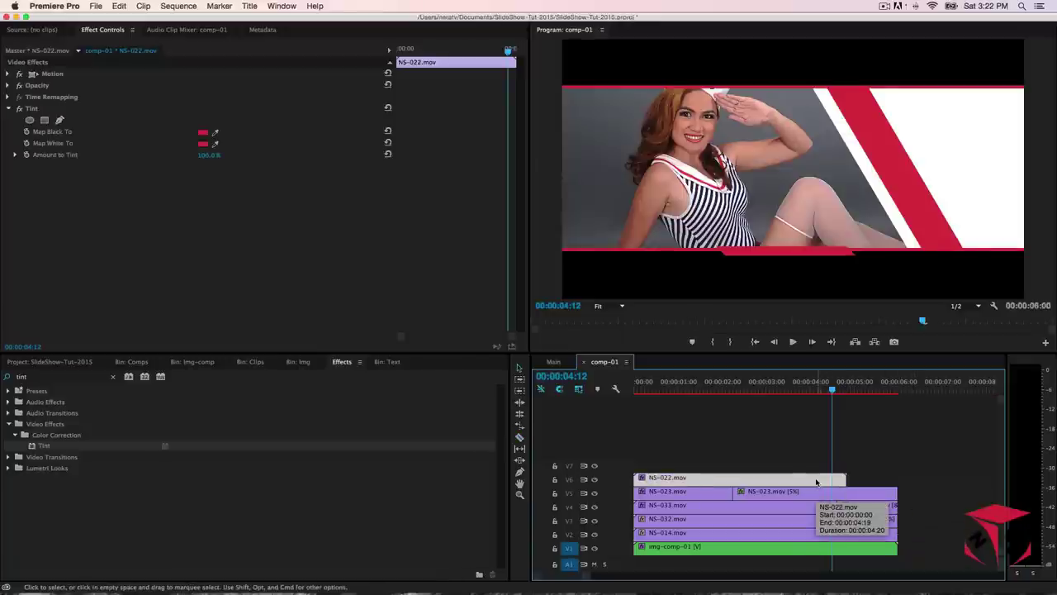
- Split NS-022.mov on V6 near the playhead and select its short end piece
key(c)
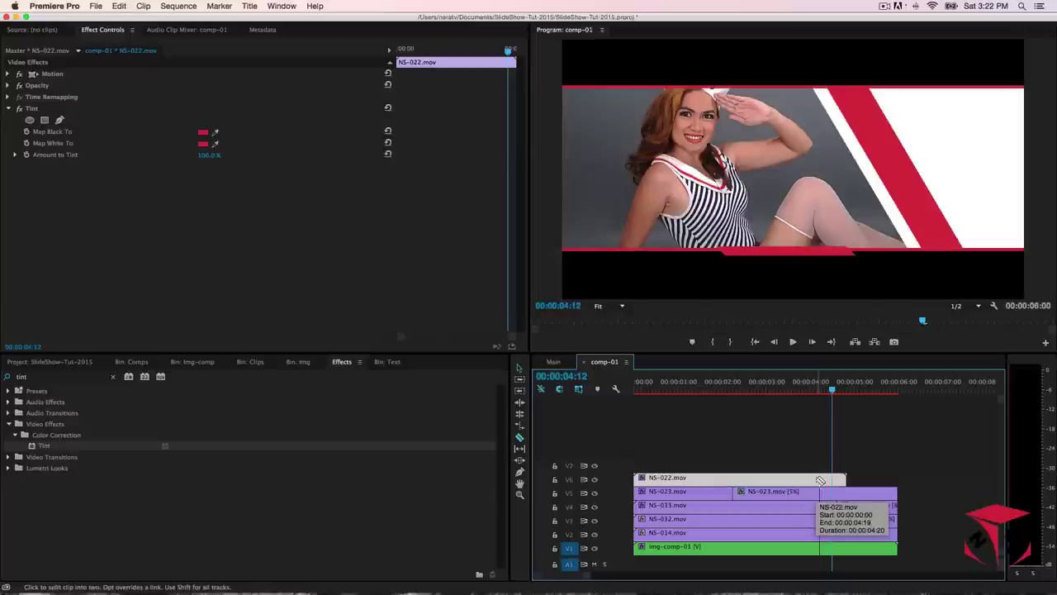
shift+click(820, 479)
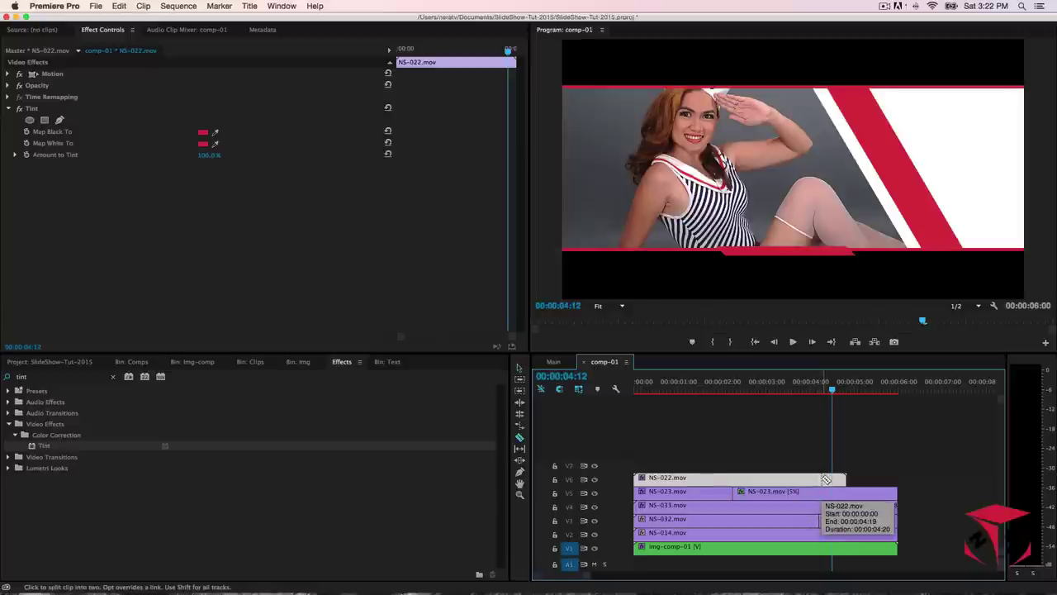
click(823, 479)
key(v)
click(831, 479)
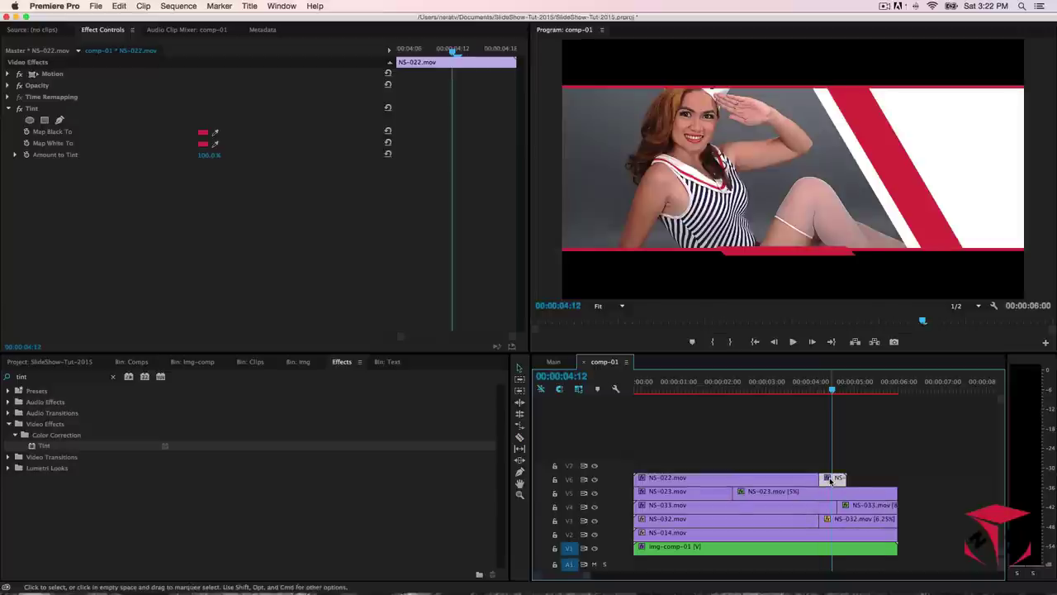
- Set the NS-022 end piece's duration to 100, slowing it to 6.25%
right_click(829, 479)
key(Escape)
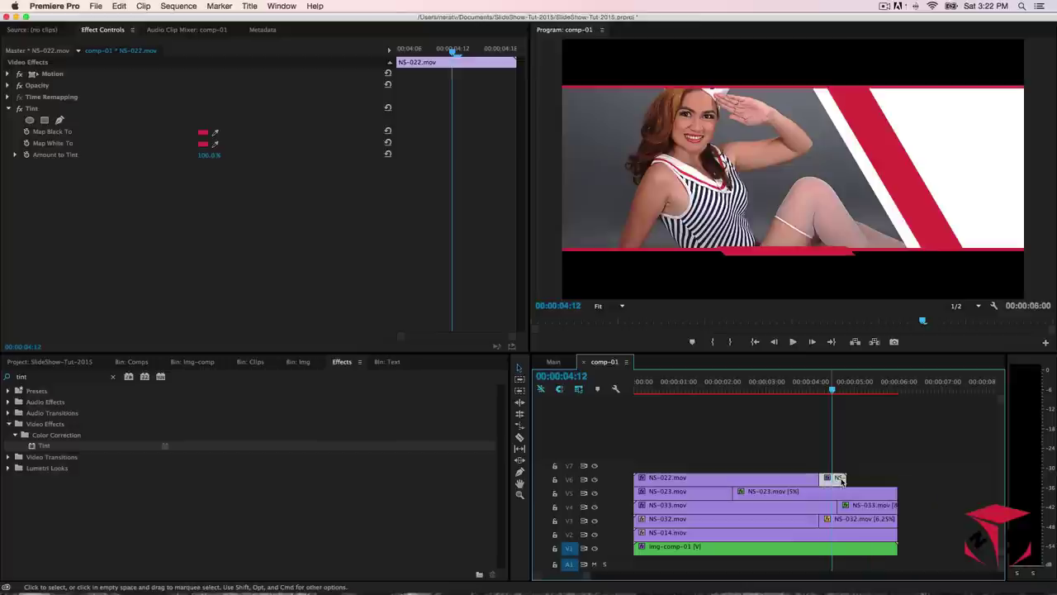
right_click(841, 481)
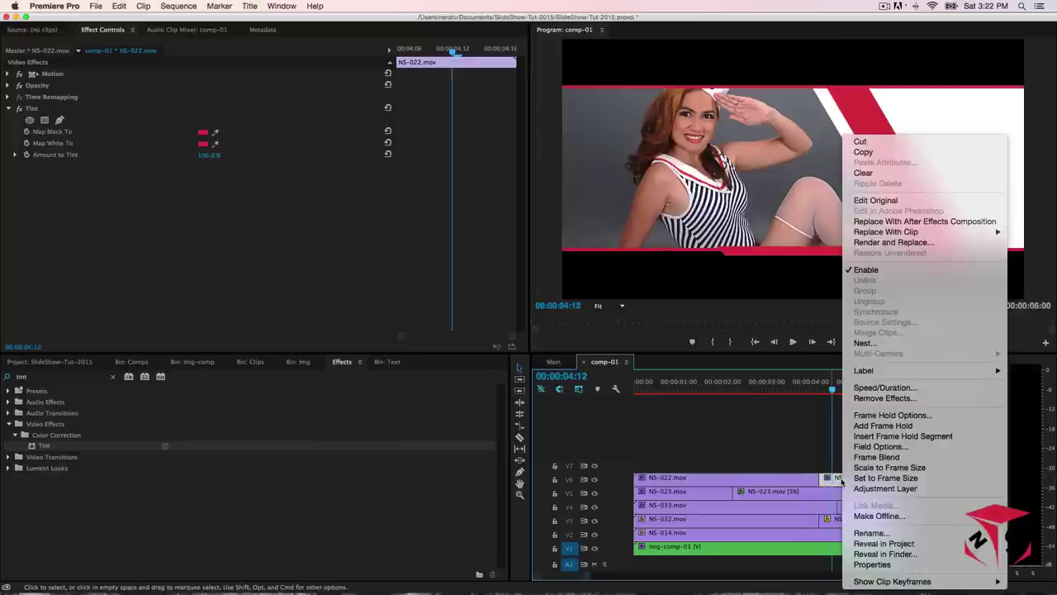
click(891, 386)
click(521, 291)
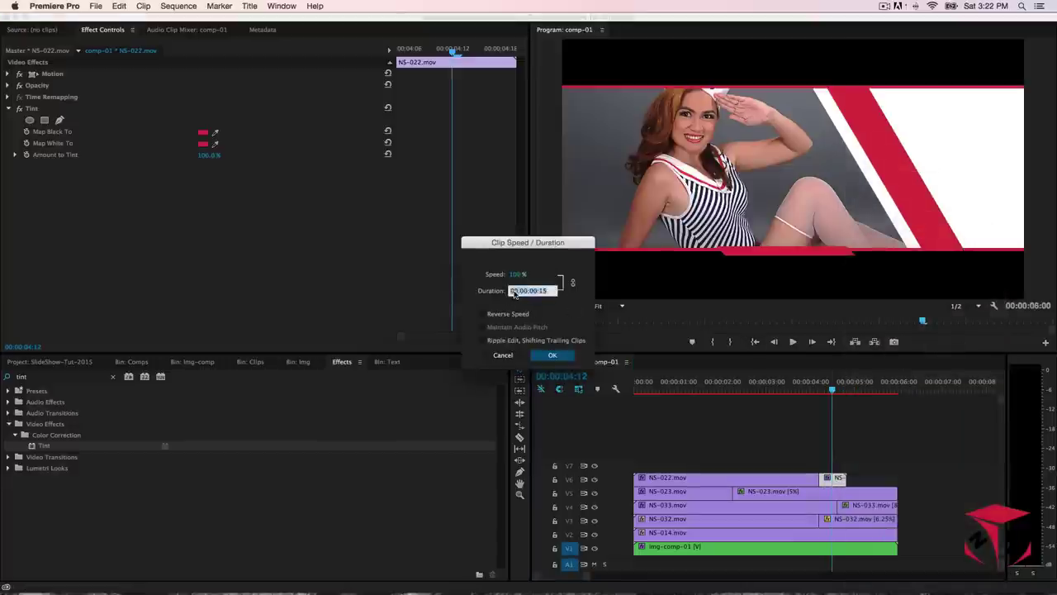
text(100)
key(Return)
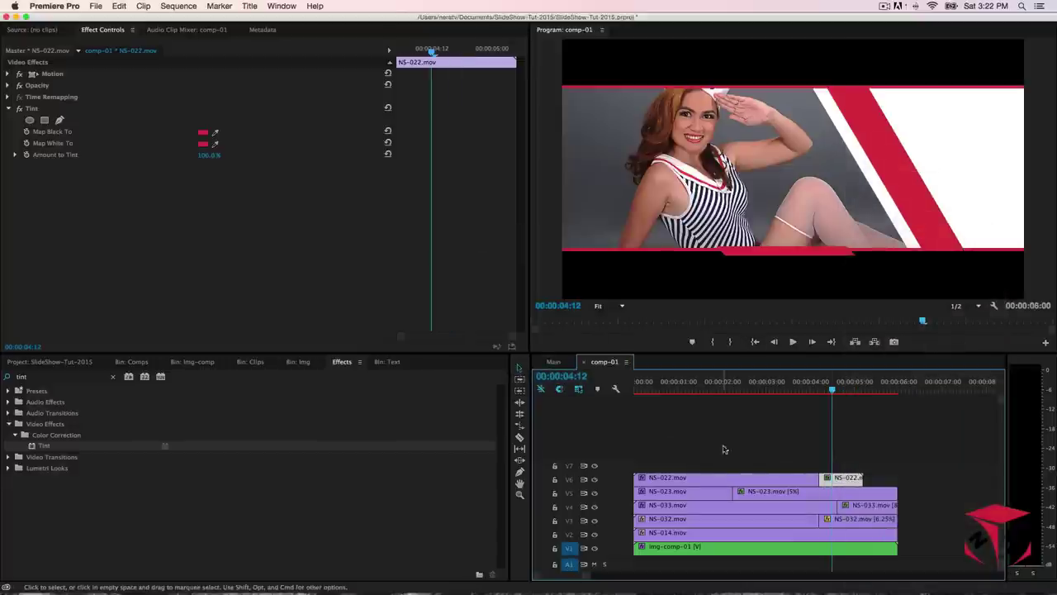
right_click(837, 480)
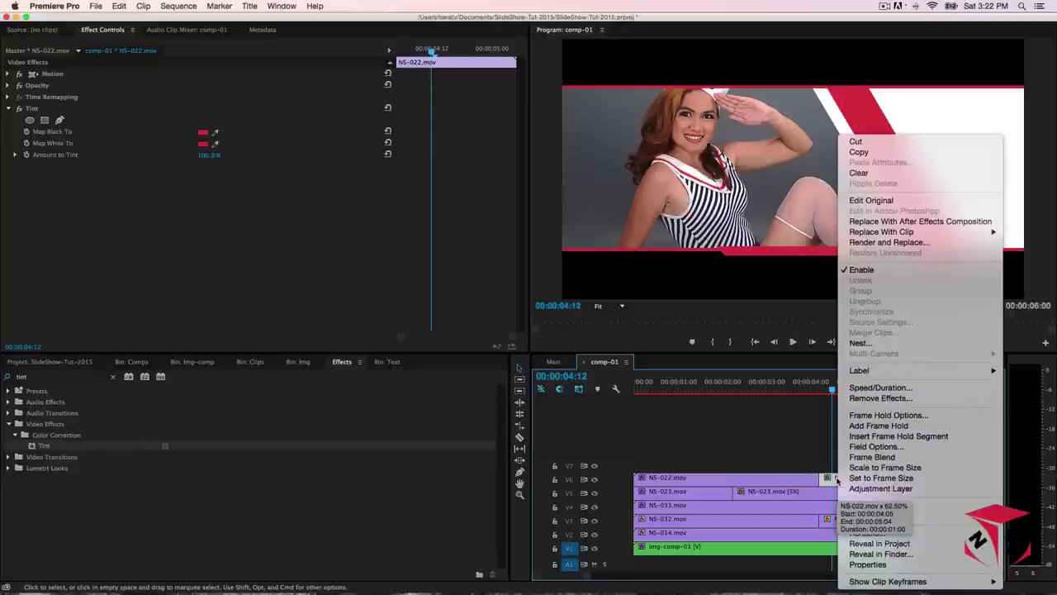
click(885, 386)
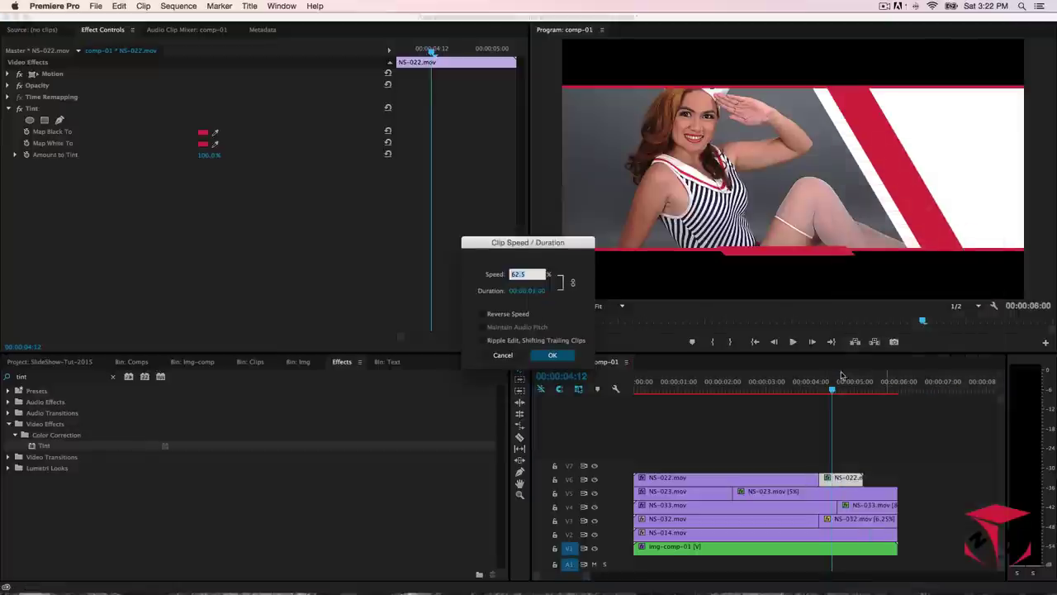
click(515, 292)
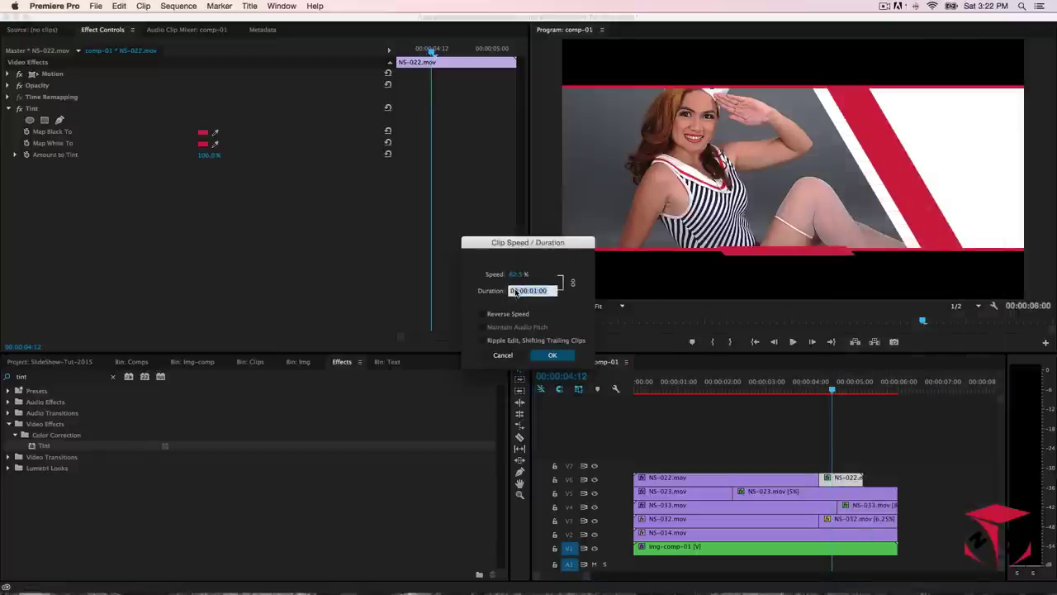
text(100.0)
key(Return)
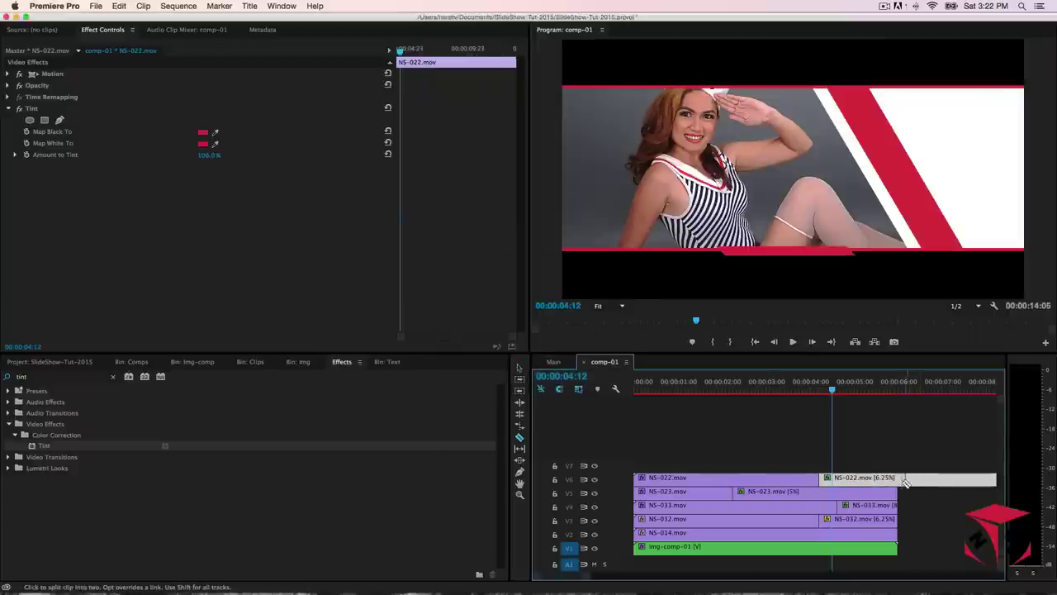
- Cut the slowed NS-022 piece at six seconds, delete its tail, and move the playhead back slightly
key(c)
click(898, 479)
key(v)
click(914, 482)
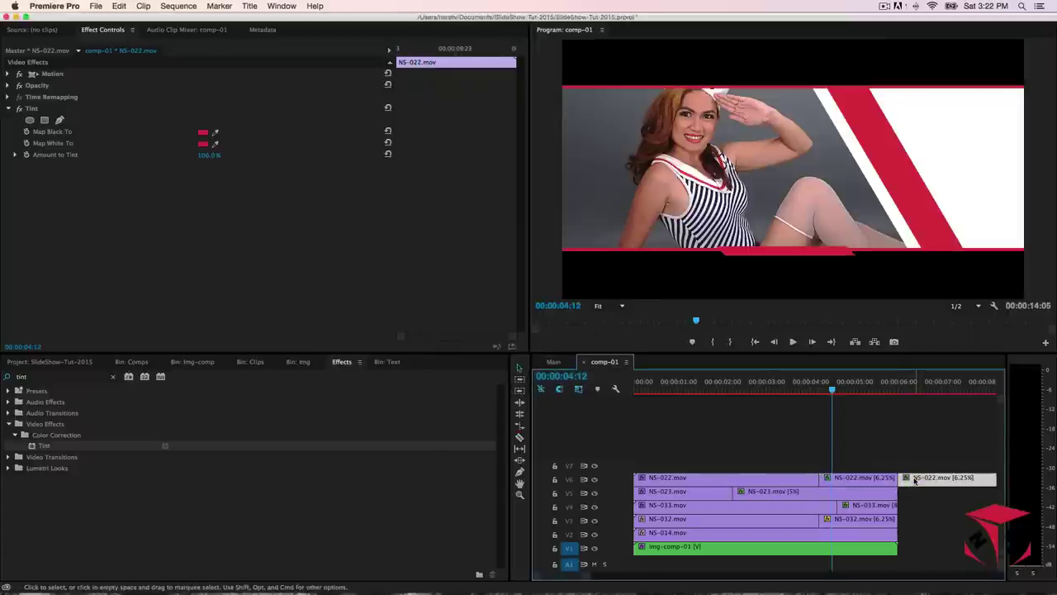
key(Delete)
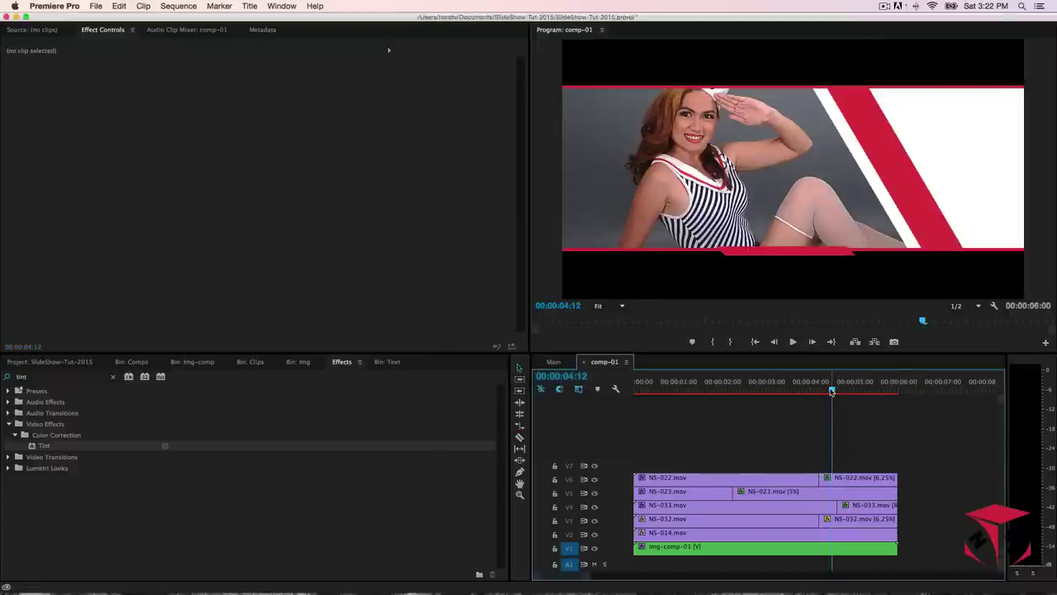
mouse_move(831, 393)
mouse_down()
mouse_move(712, 396)
mouse_move(890, 400)
mouse_move(805, 412)
mouse_move(820, 405)
mouse_up()
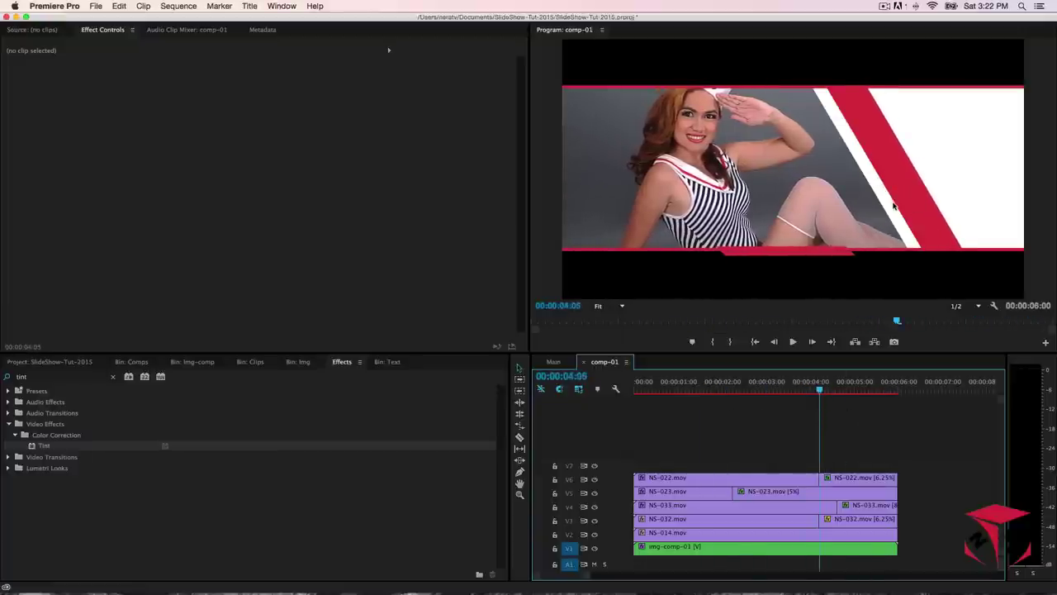
- Check tracks V3 and V4, then apply Drop Shadow to the NS-033.mov clip on V4
click(594, 520)
click(594, 523)
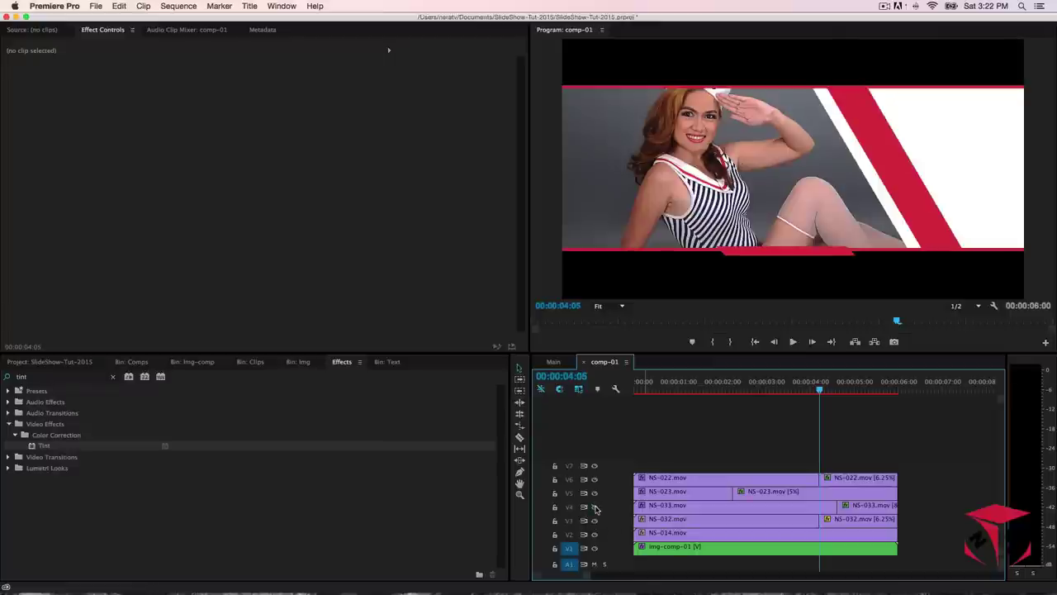
click(594, 506)
click(594, 506)
click(722, 509)
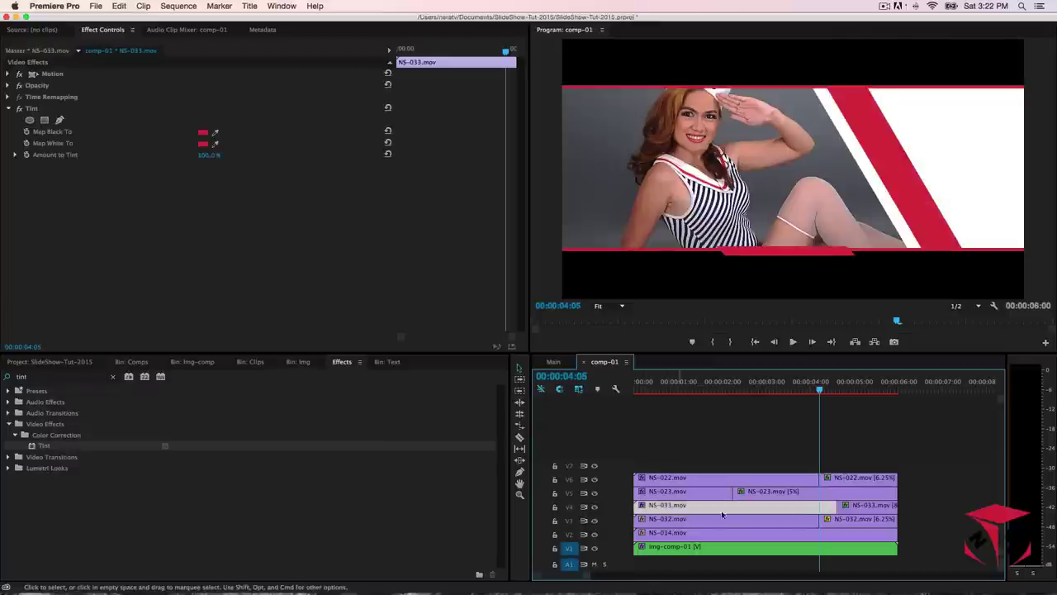
click(884, 506)
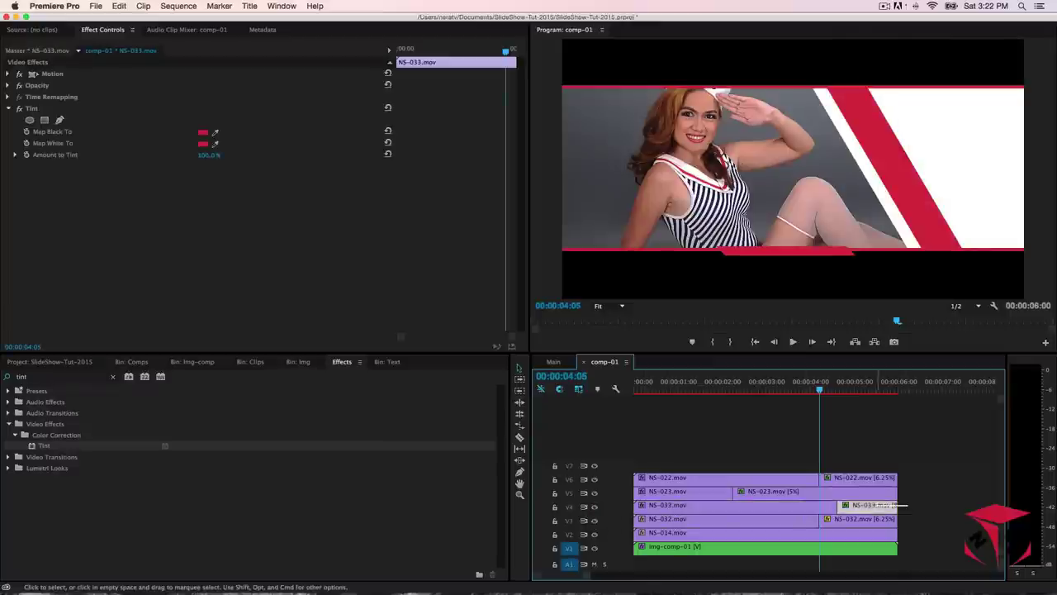
click(803, 505)
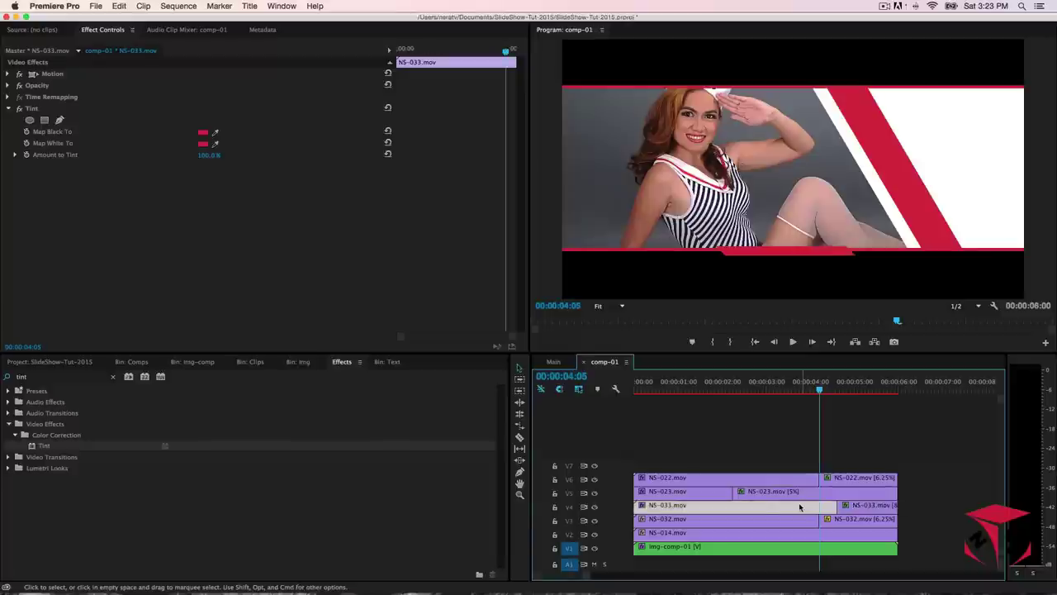
drag(75, 382, 5, 380)
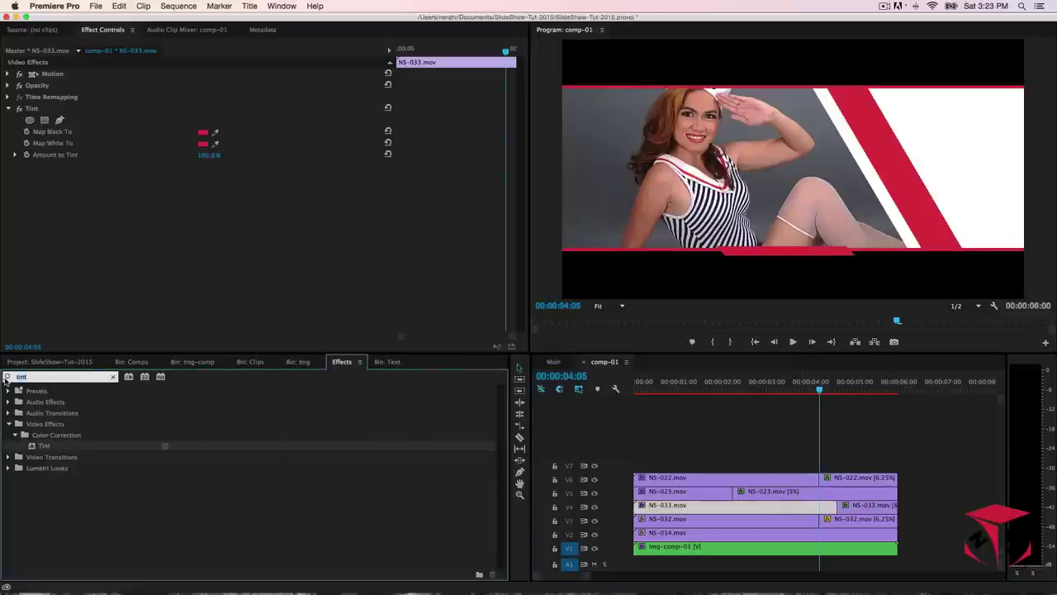
text(shadow)
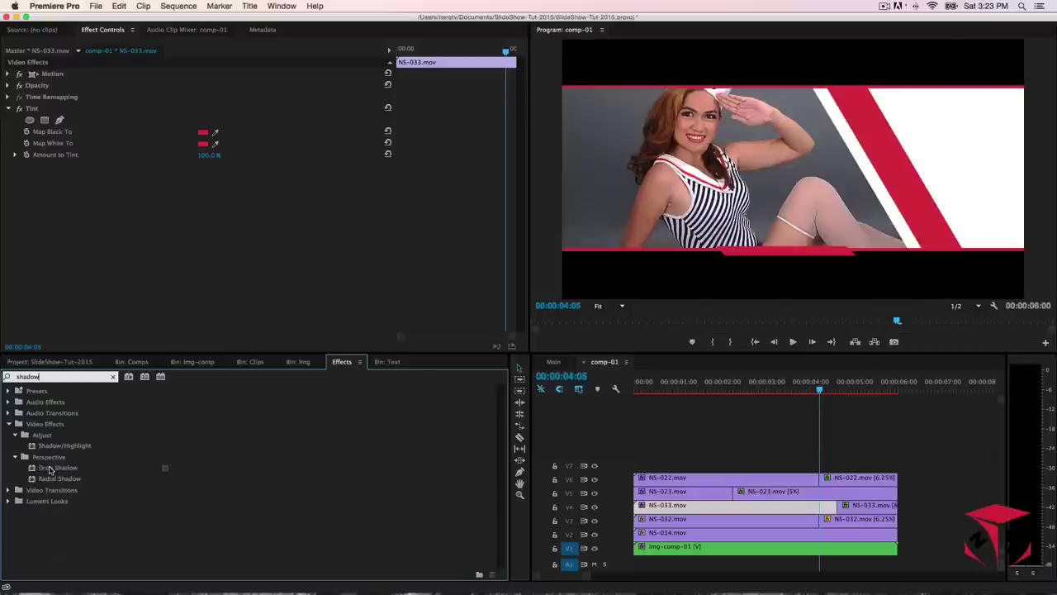
drag(50, 470, 641, 508)
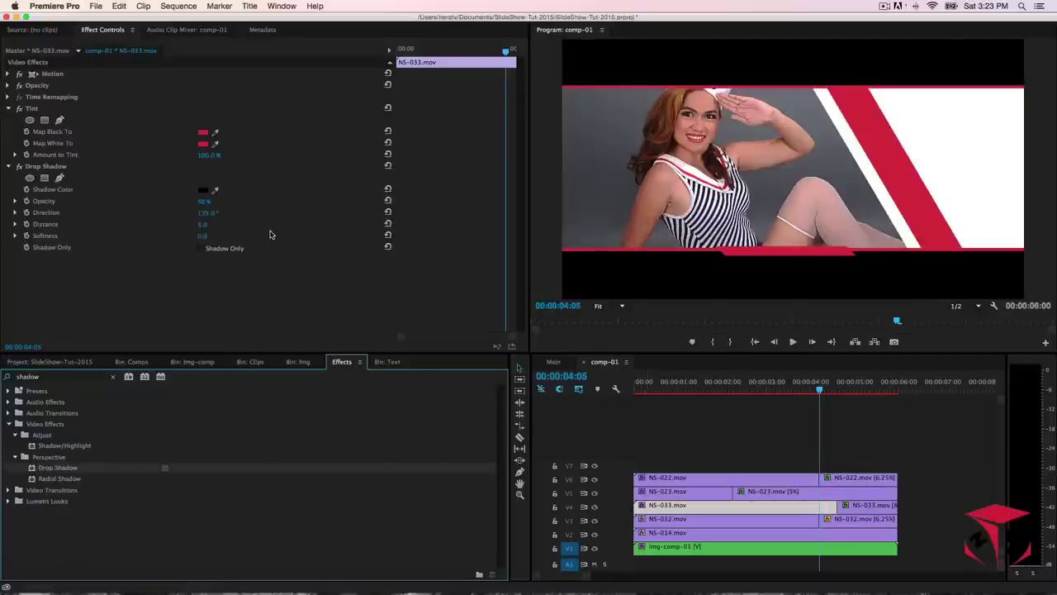
- Set the Drop Shadow to 70% opacity, -90° direction, distance 20 and softness 20
click(211, 201)
text(70)
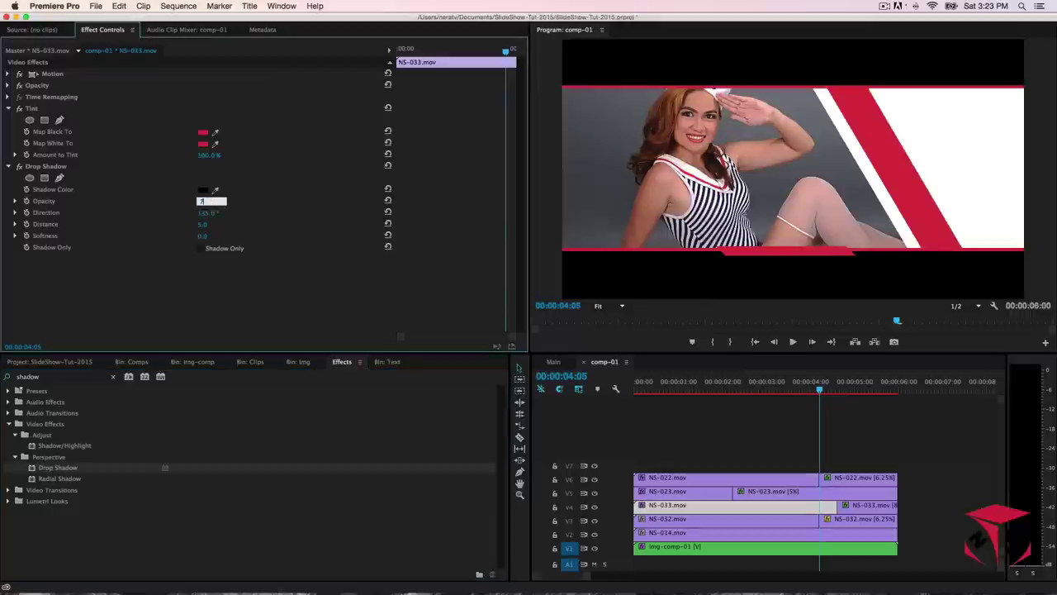
key(Return)
click(211, 213)
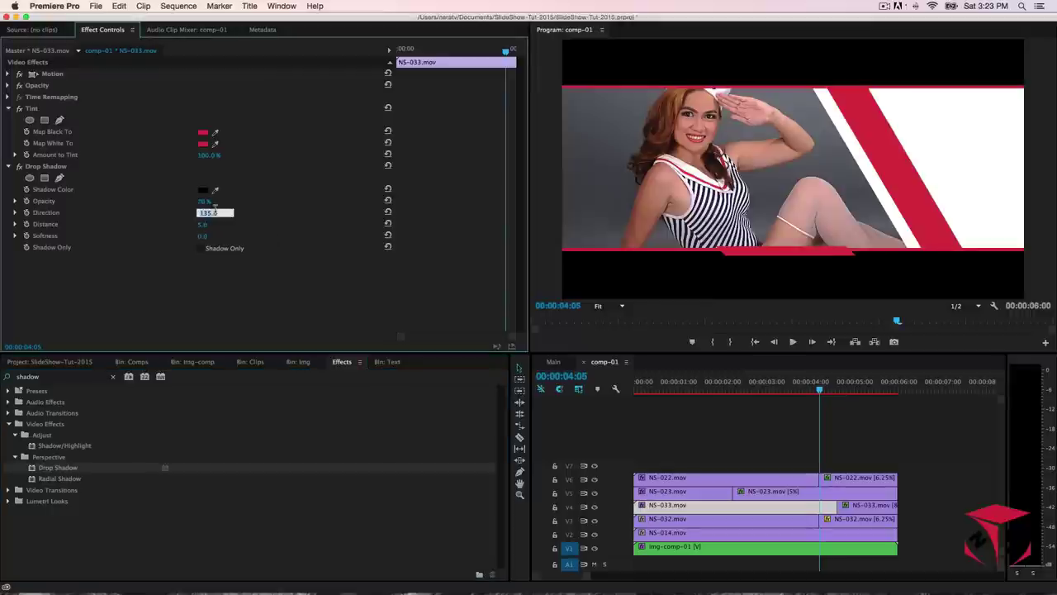
text(-90)
key(Return)
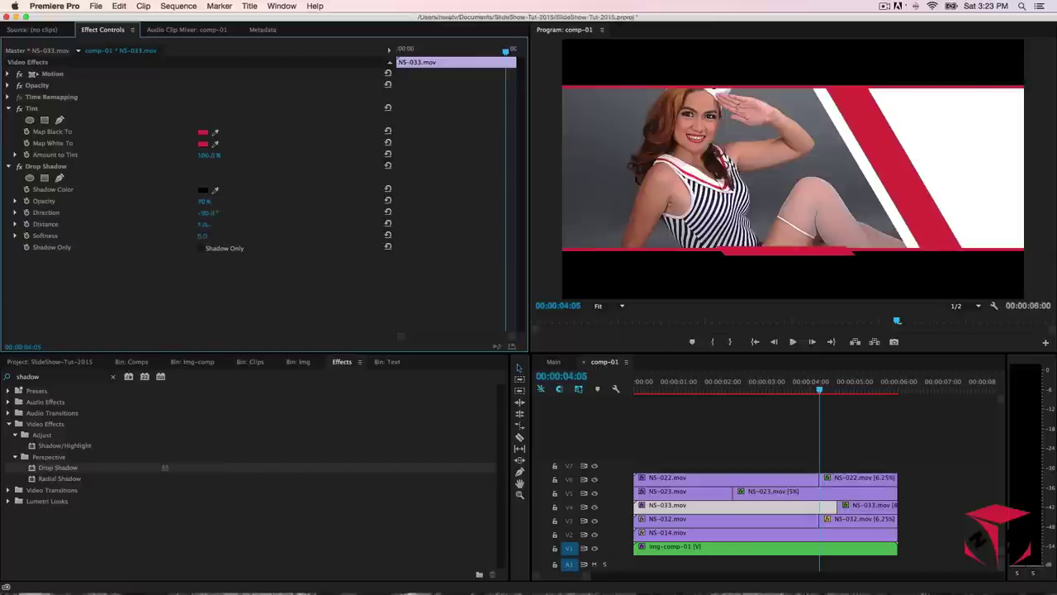
click(203, 224)
text(20)
key(Return)
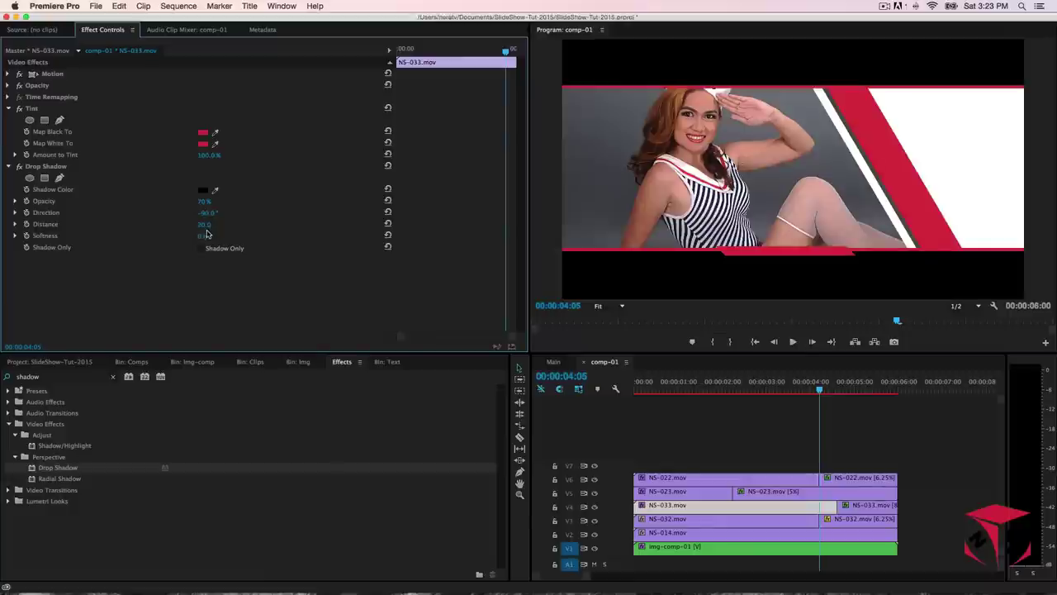
click(204, 238)
text(20)
key(Return)
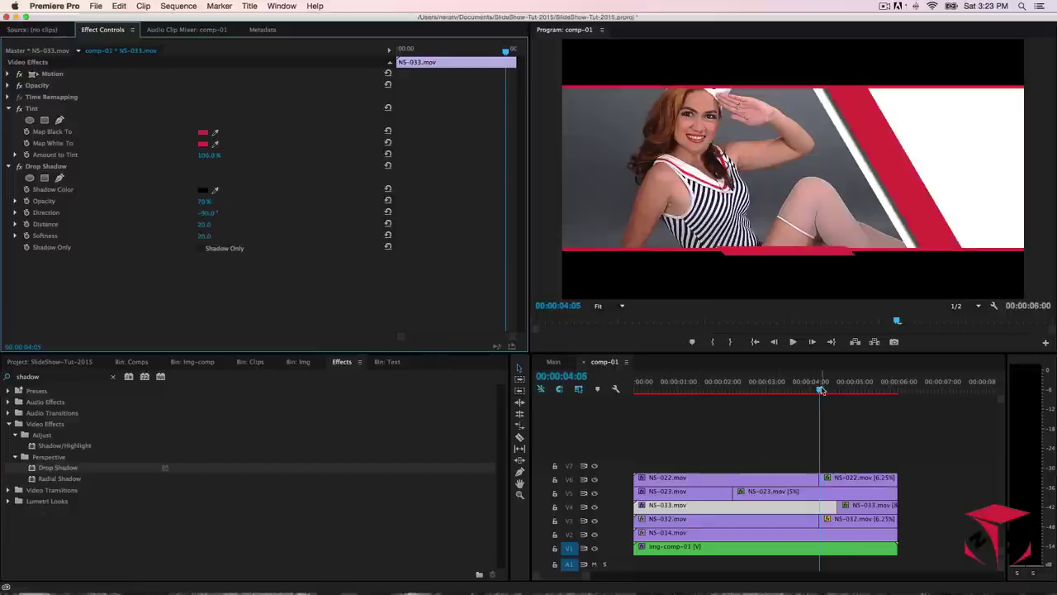
- Scrub the comp-01 playhead back to about 1:16 and show the eight items in the Text bin
drag(819, 390, 754, 423)
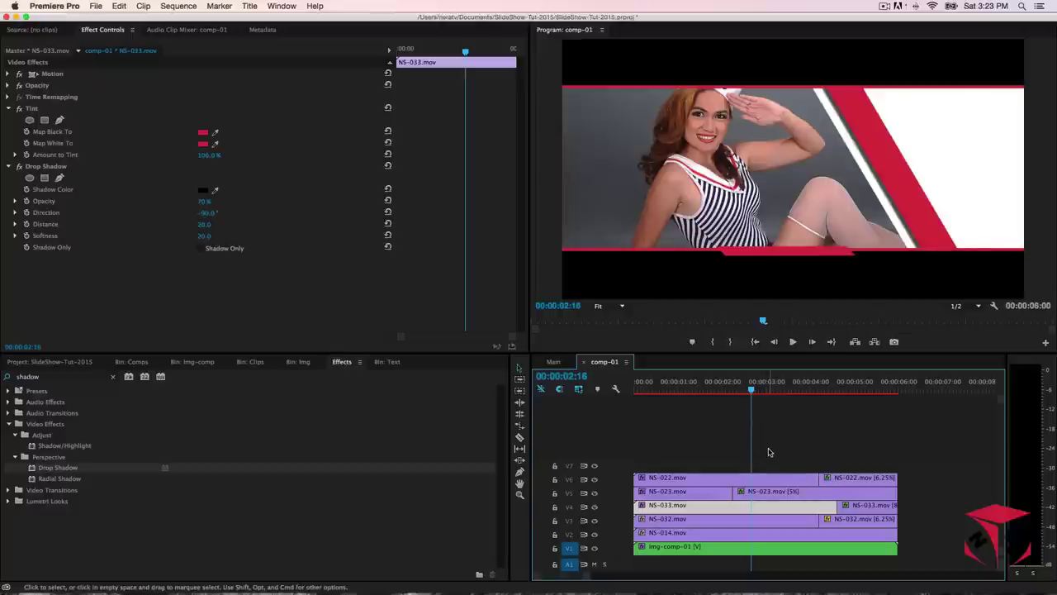
drag(748, 391, 836, 450)
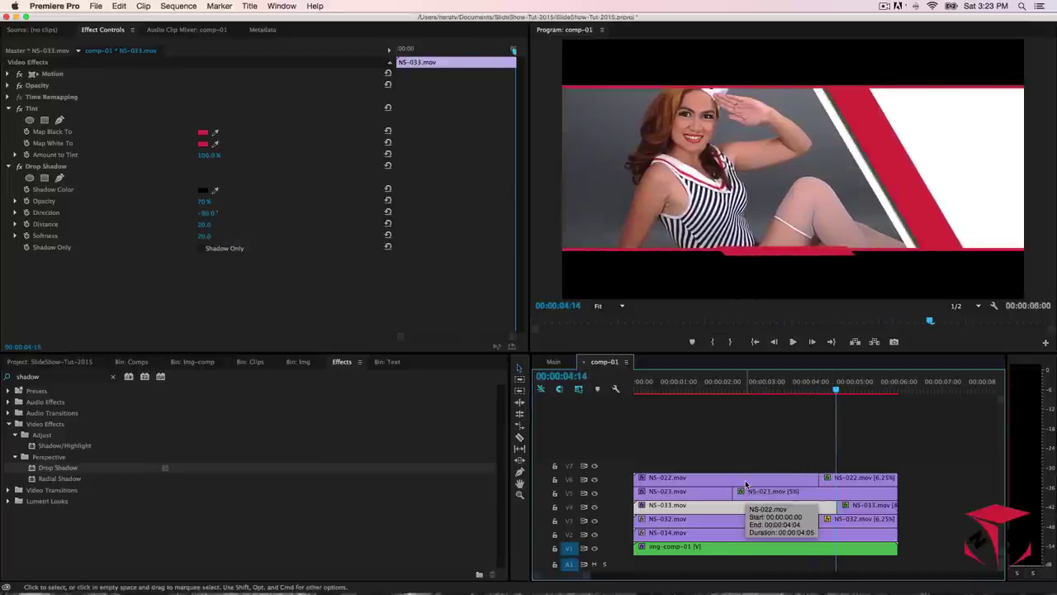
click(834, 392)
drag(835, 391, 831, 430)
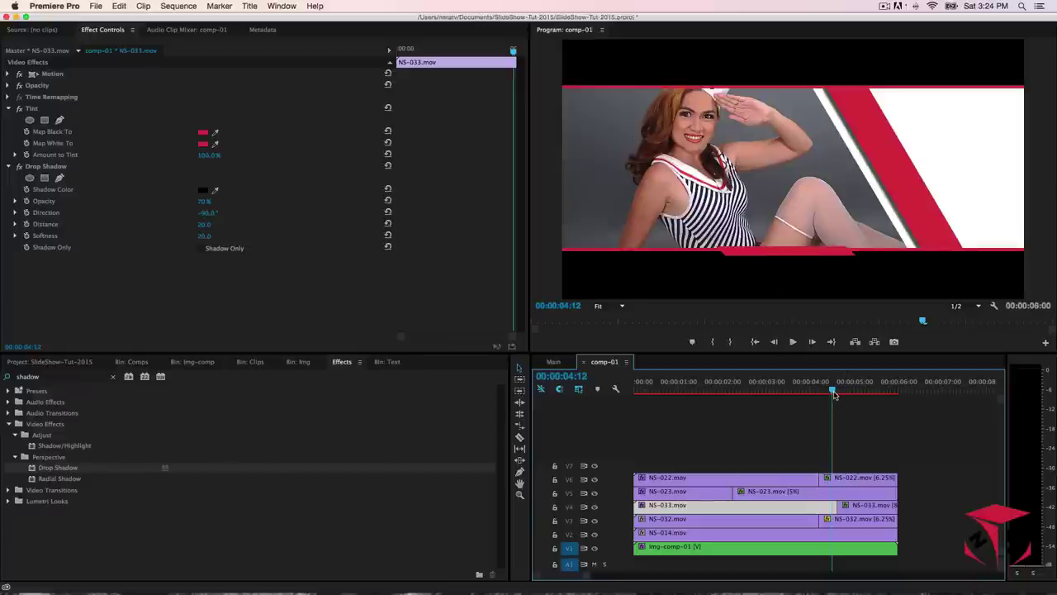
drag(835, 394, 709, 408)
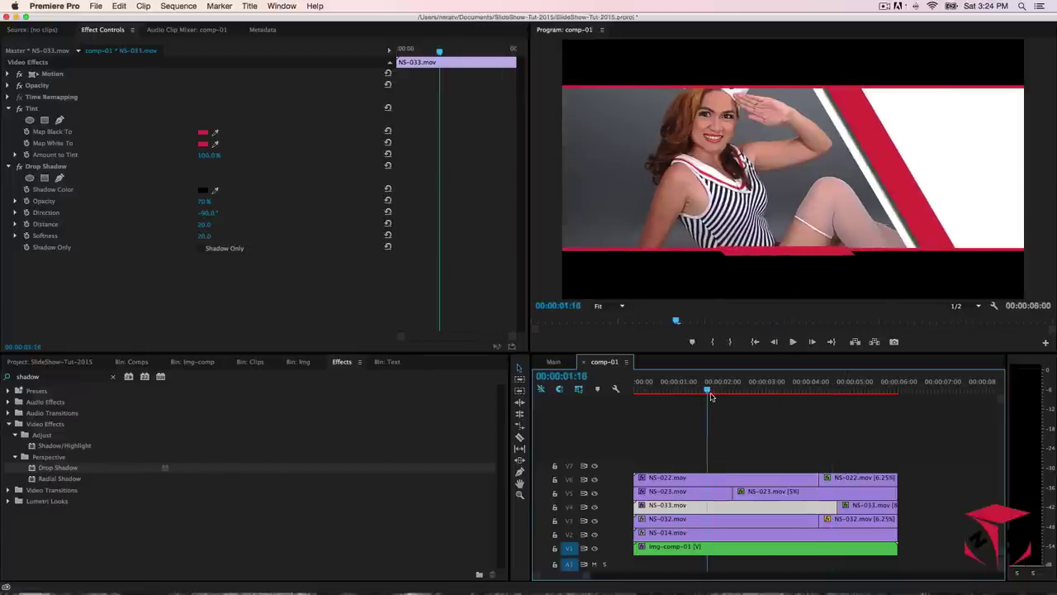
click(387, 362)
click(380, 507)
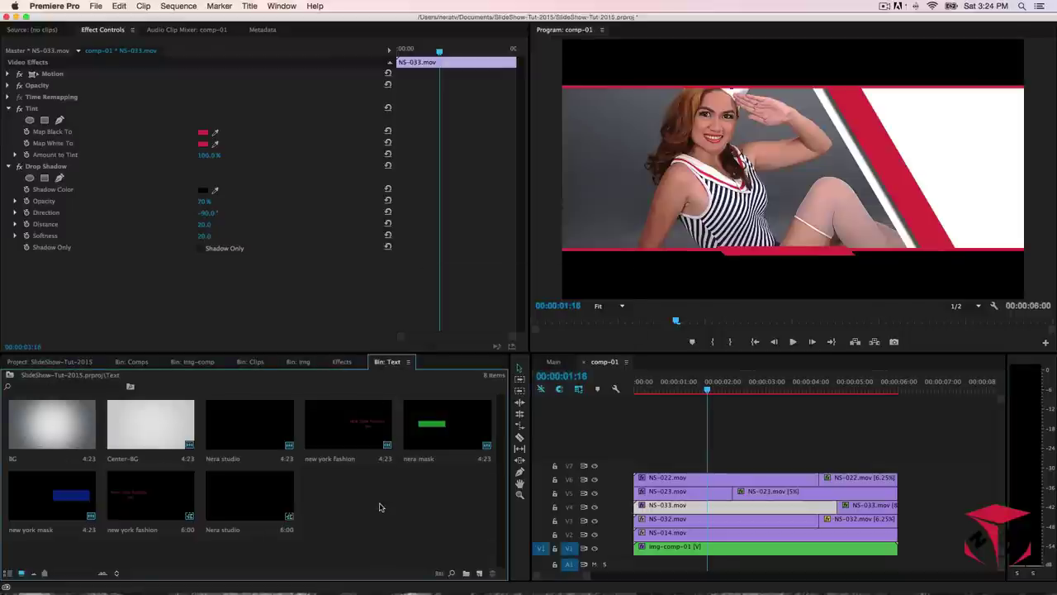
- Start a new 1920×1080 title named 'Unknow name 001' with Cmd+T, opening it in the Titler
key(super+t)
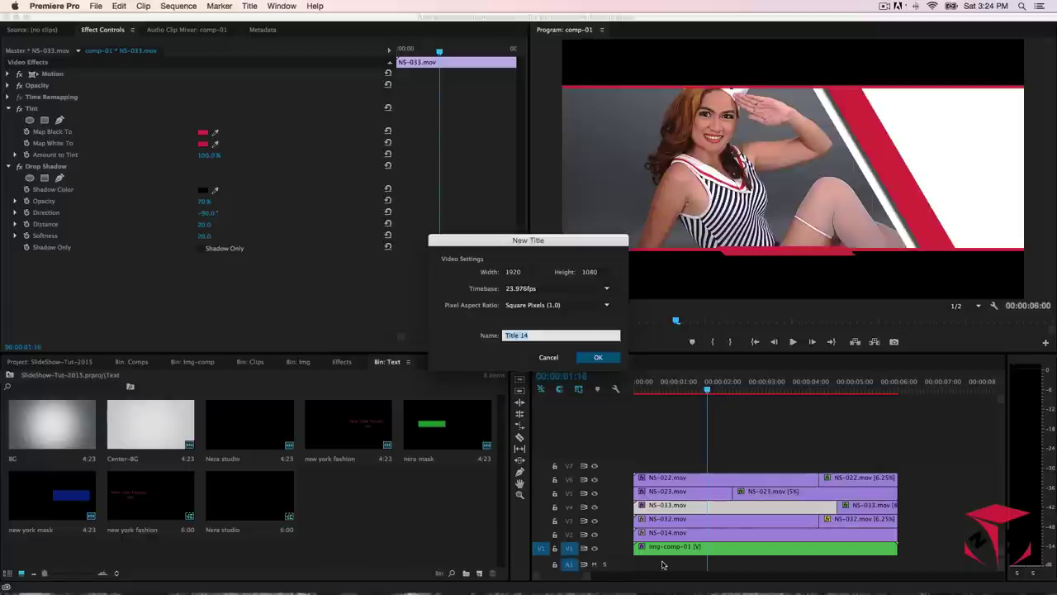
text(Unknow name 001)
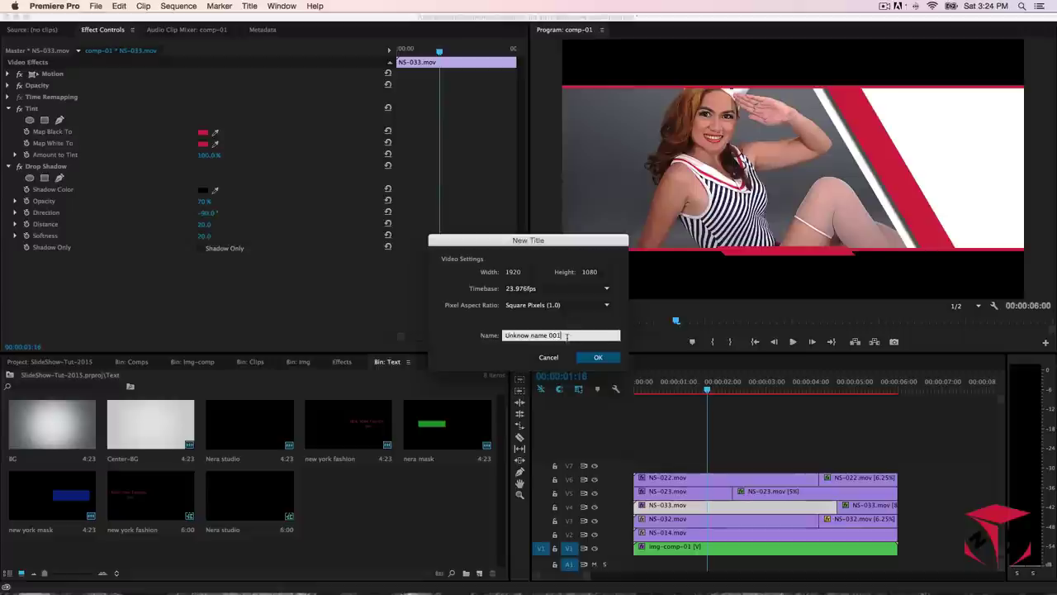
drag(568, 335, 494, 334)
key(cmd+c)
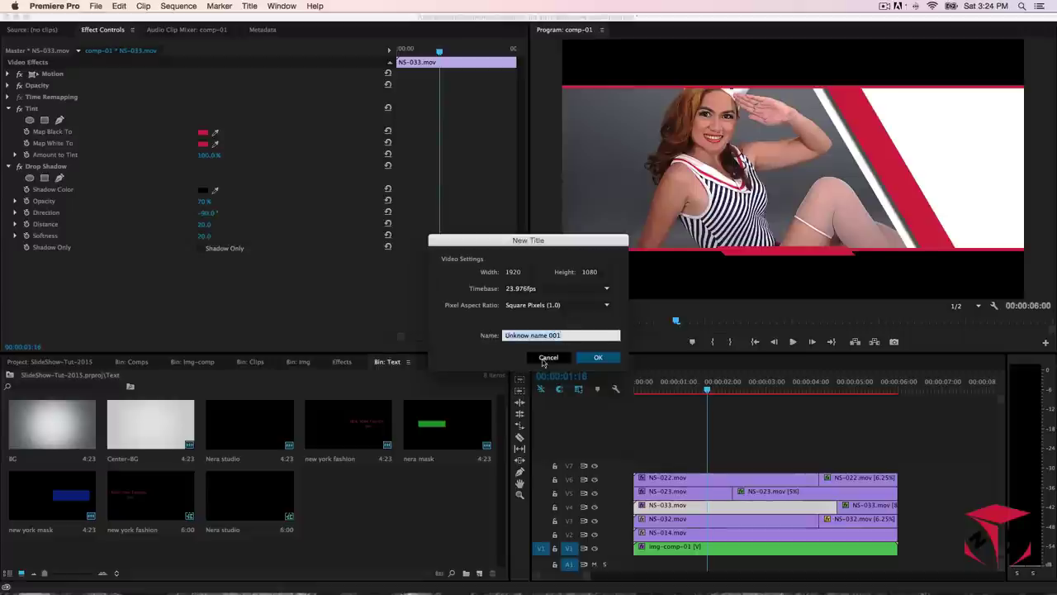
click(589, 357)
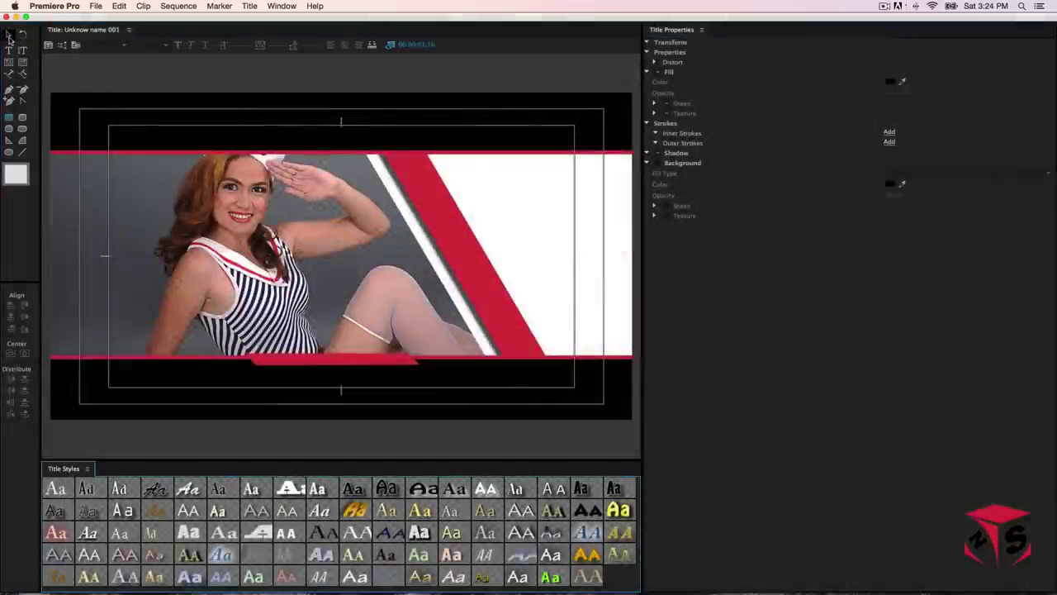
- Paste the caption 'Unknow name 001' onto the lower red stripe and nudge it down and left
click(9, 50)
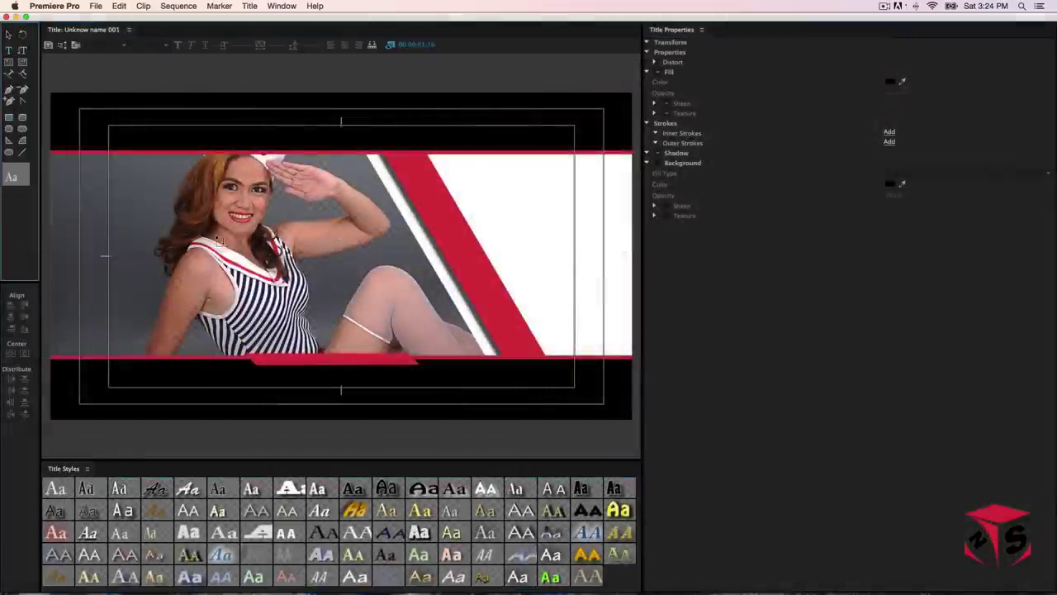
click(259, 358)
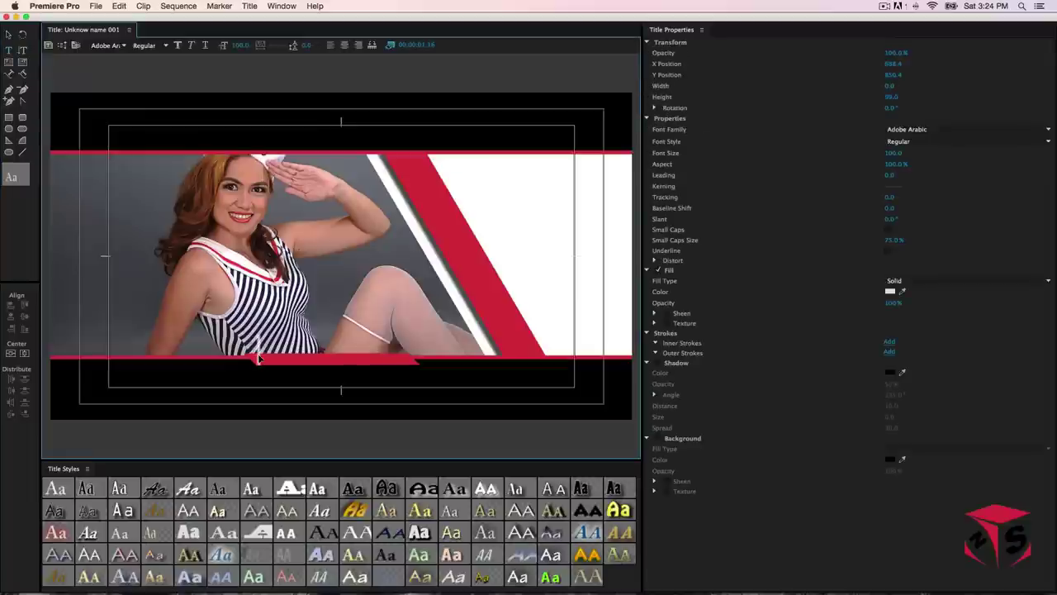
key(cmd+v)
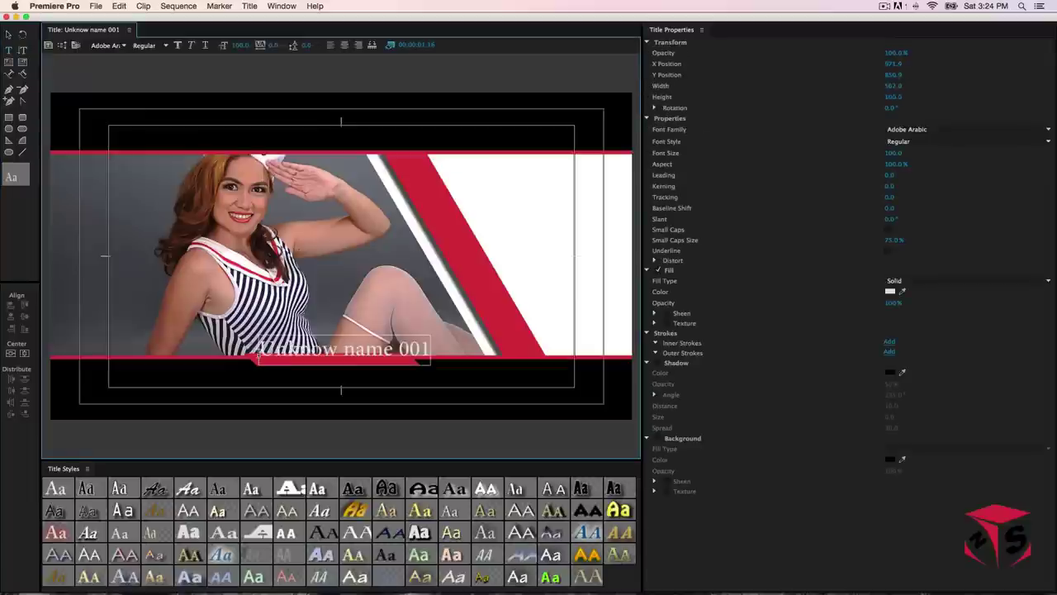
click(9, 34)
drag(361, 359, 352, 364)
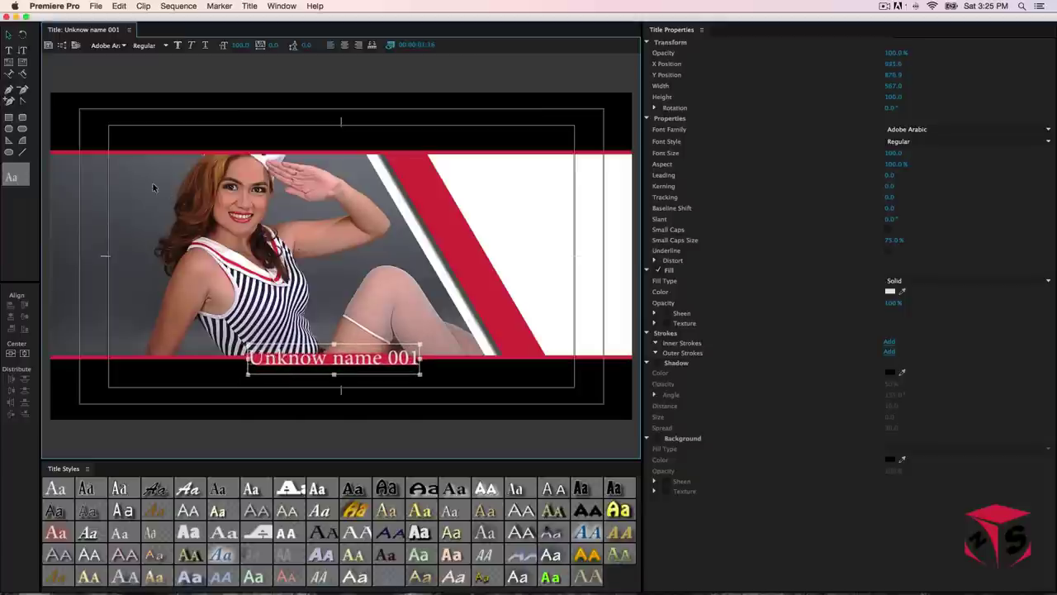
- Set the caption's font to Arial after trying NEOTERIC and an undone bold style
click(948, 129)
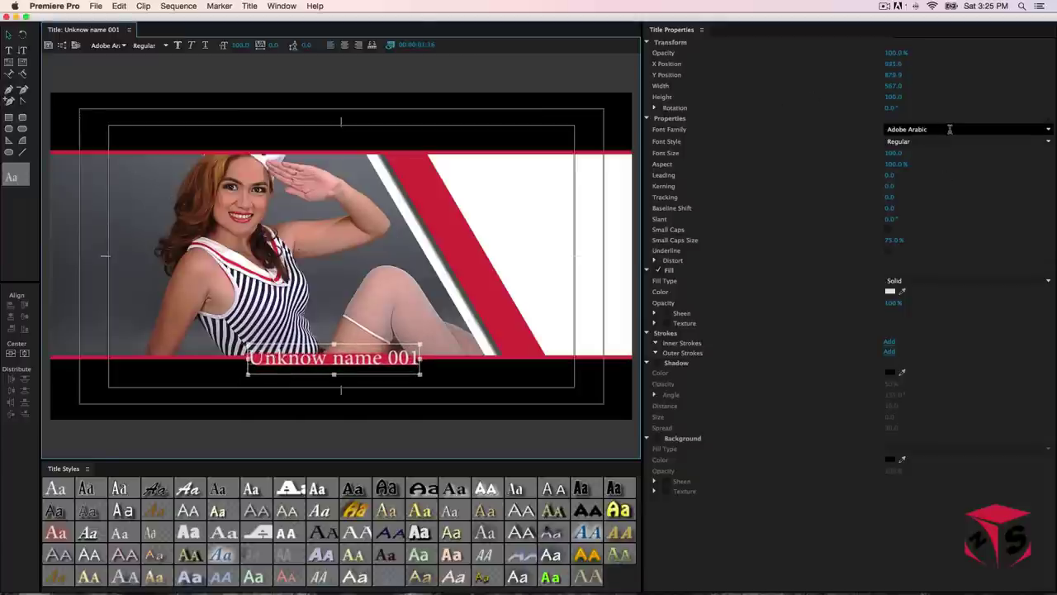
text(NEOTERIC)
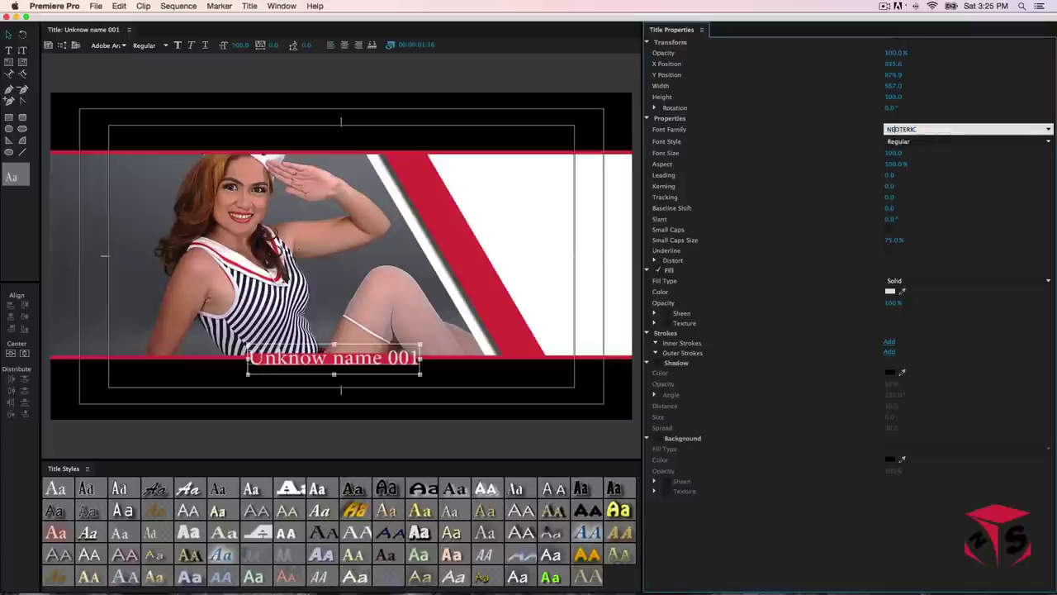
key(Return)
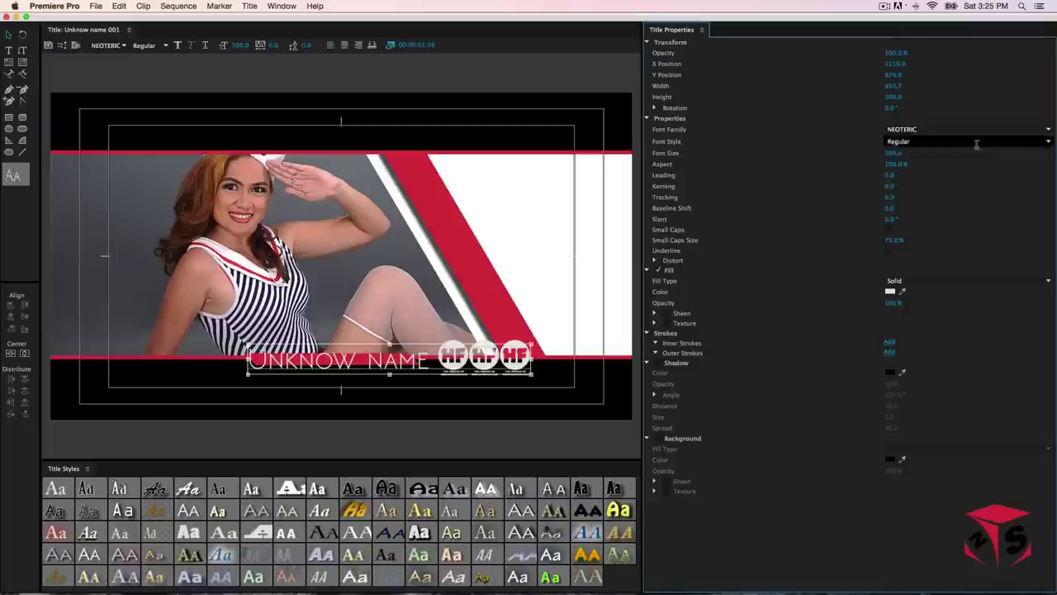
click(451, 347)
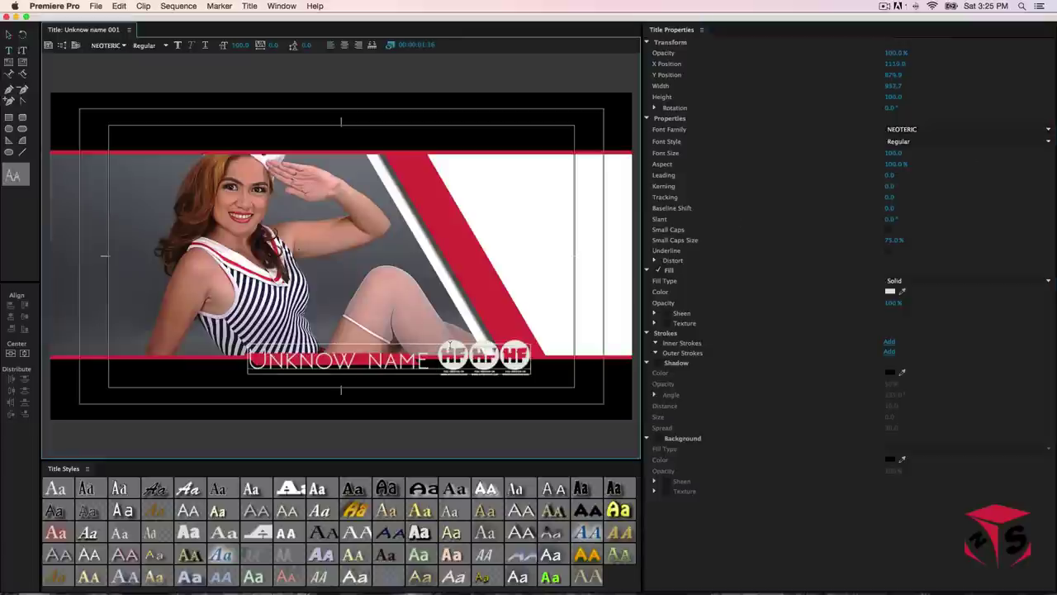
drag(436, 360, 246, 361)
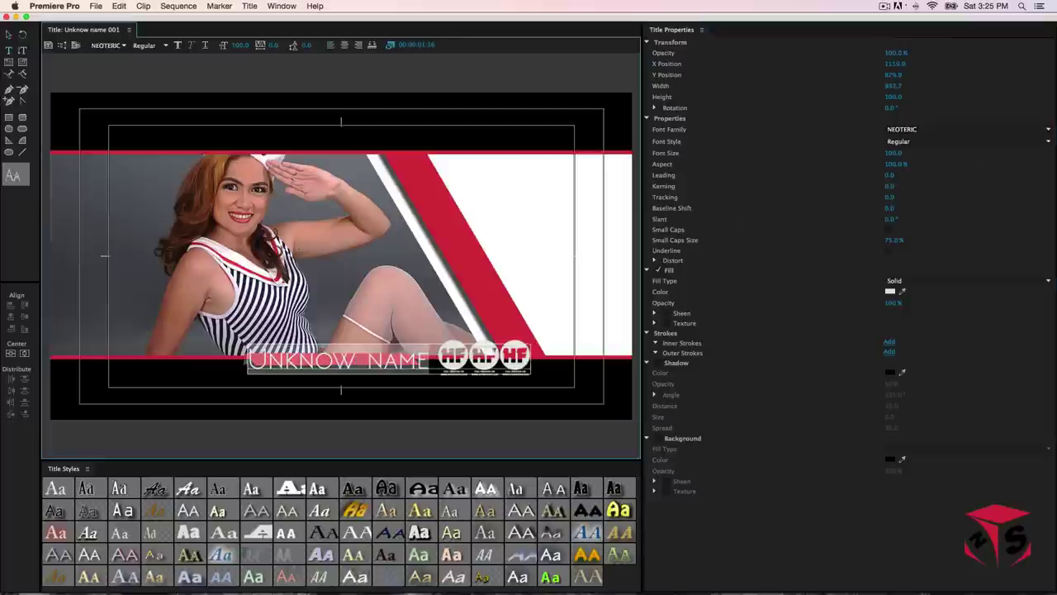
click(1024, 142)
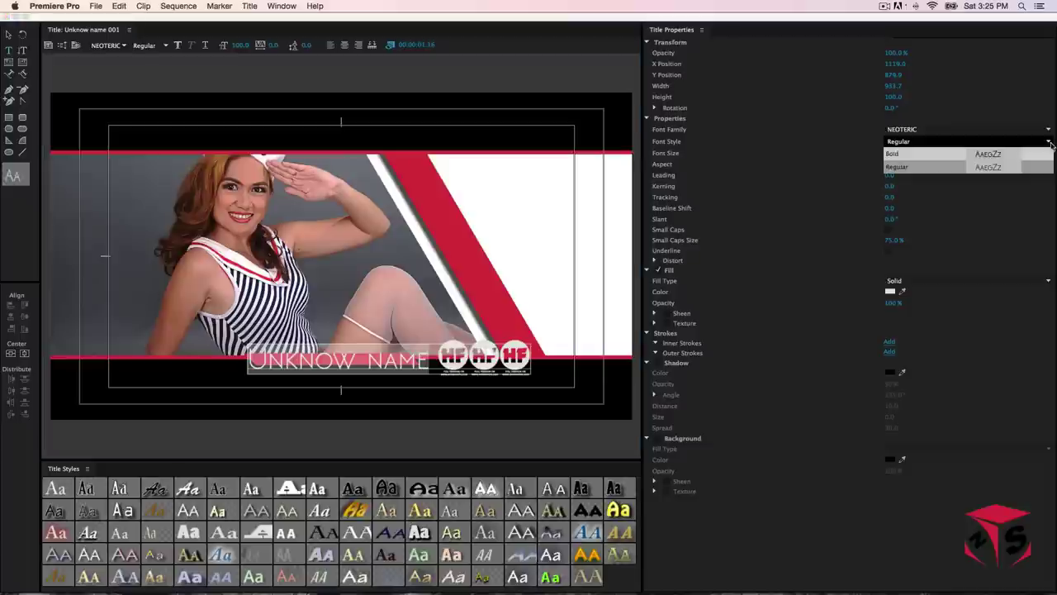
click(964, 154)
key(super+z)
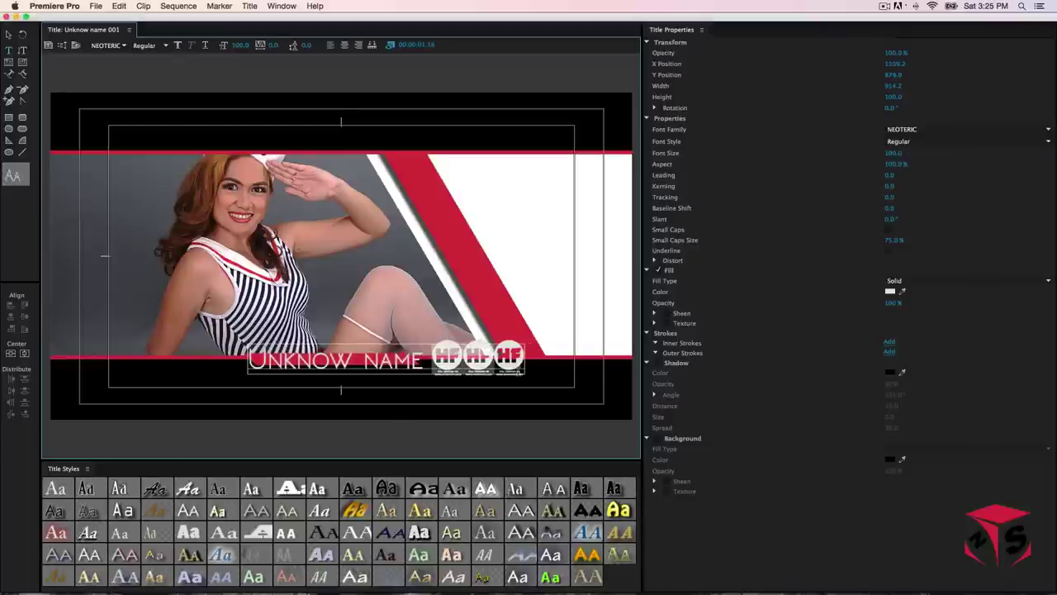
click(916, 129)
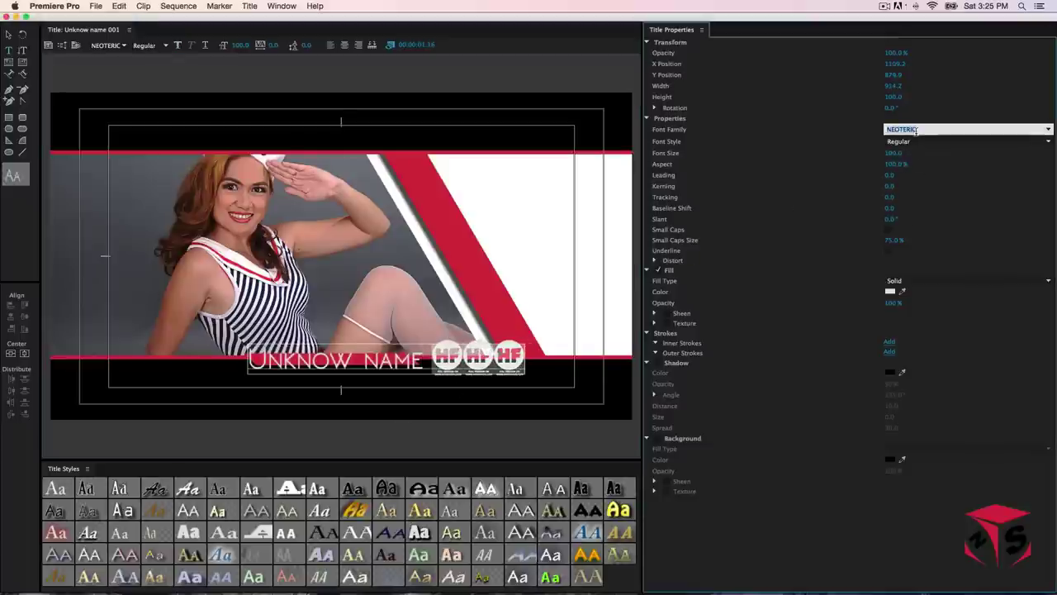
text(Arial)
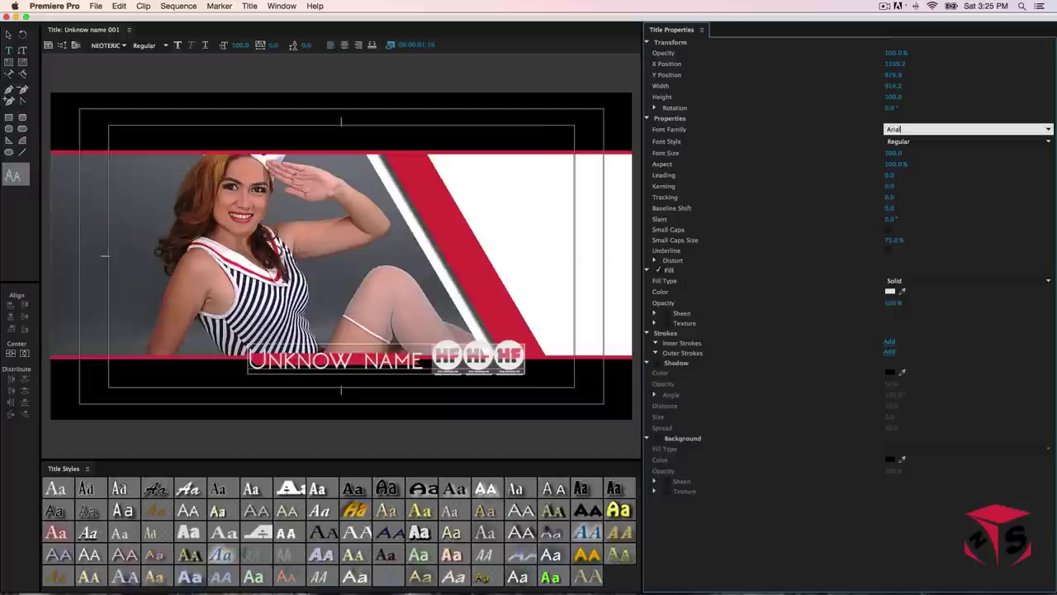
key(Return)
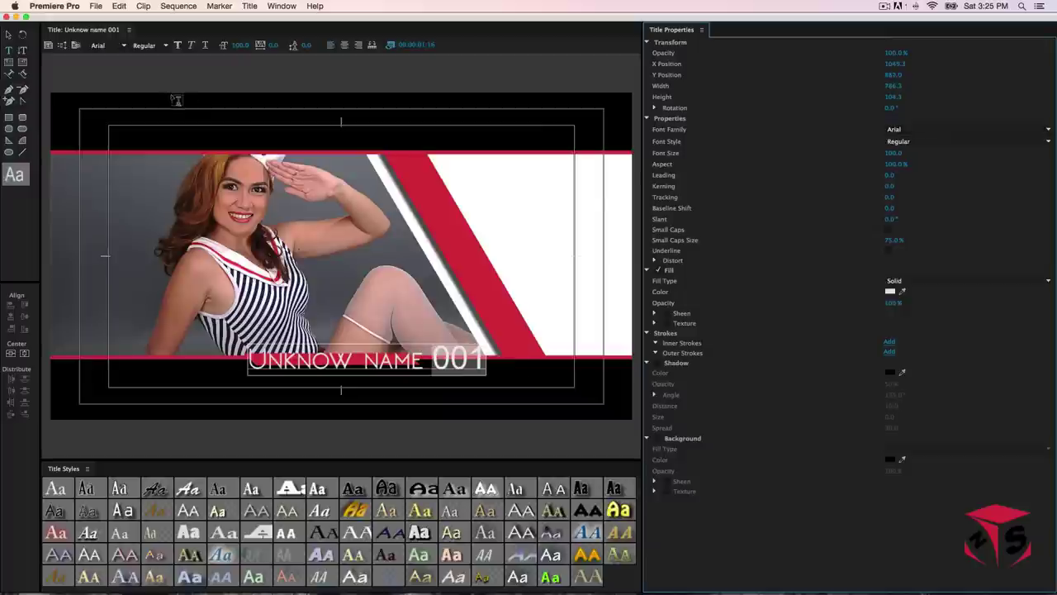
- Fill the caption with pure white FFFFFF
click(9, 33)
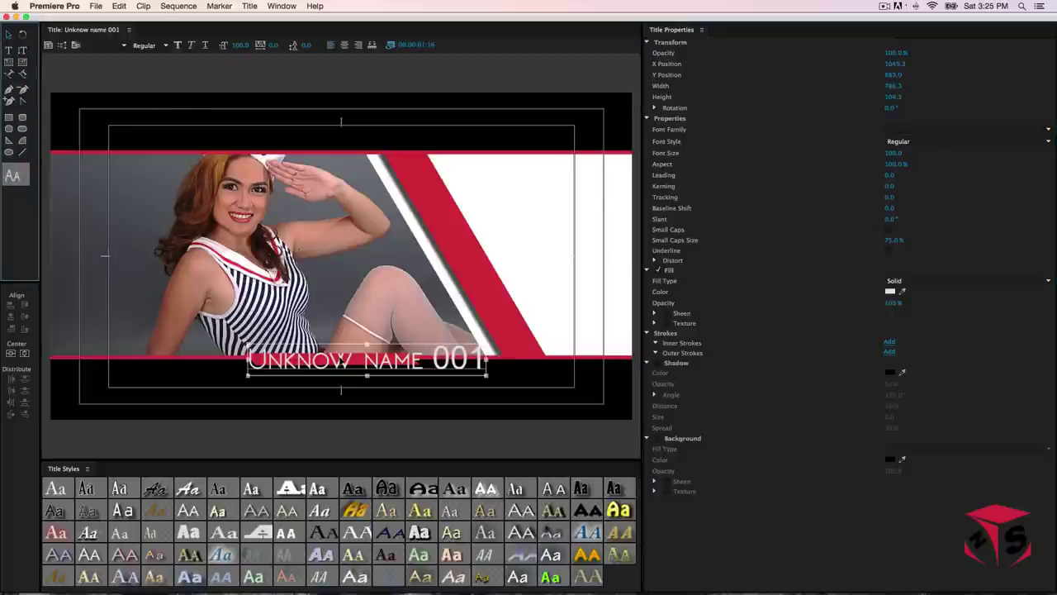
click(889, 291)
drag(402, 269, 400, 286)
click(647, 136)
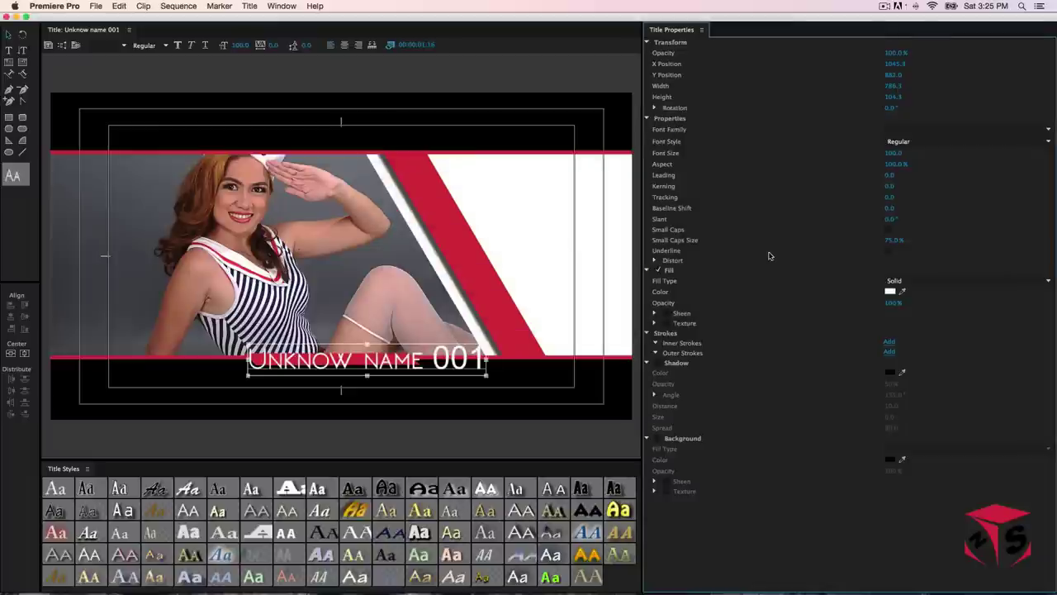
- Set the caption to font size 45 on the lower red stripe, then save and close the title
click(896, 154)
text(50)
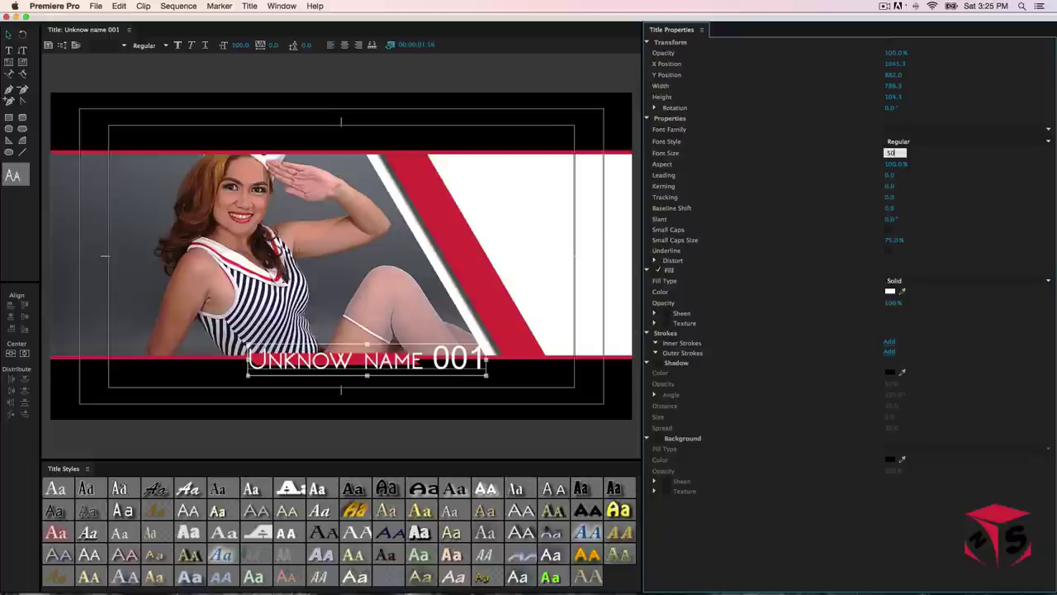
key(Return)
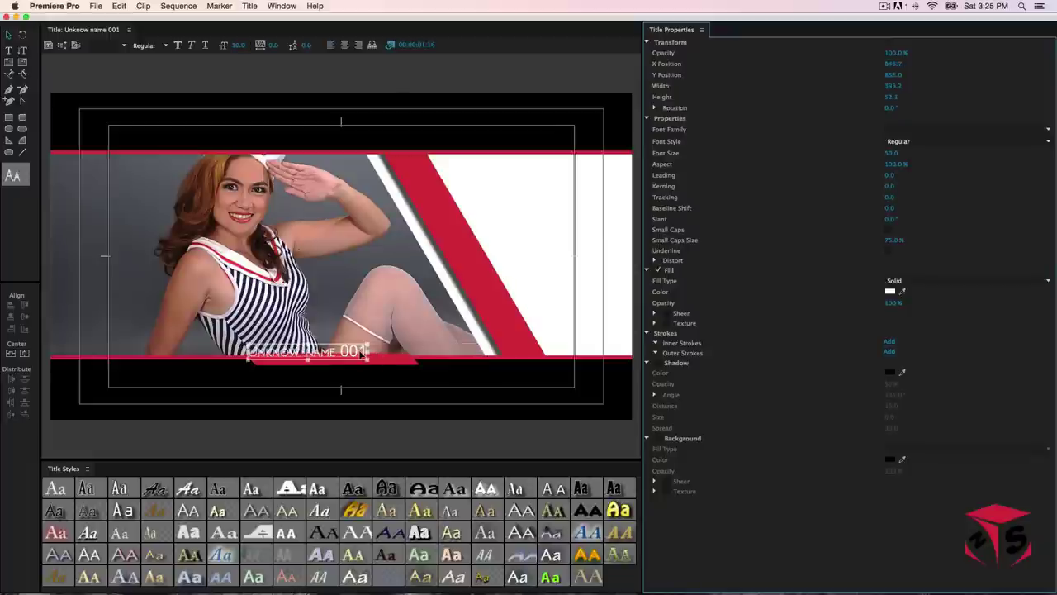
drag(360, 353, 384, 361)
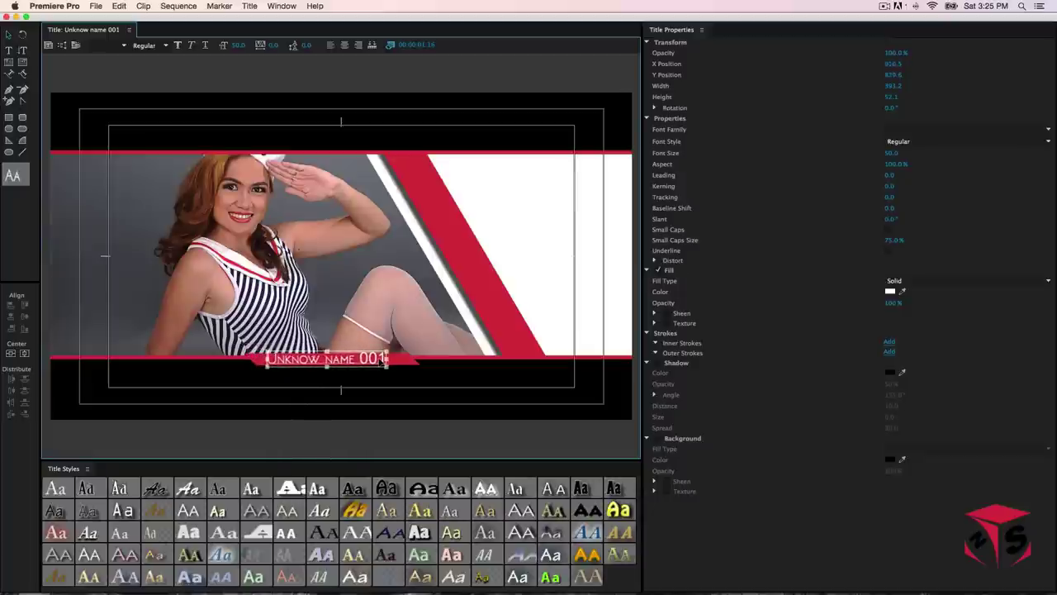
click(893, 153)
text(45)
key(Return)
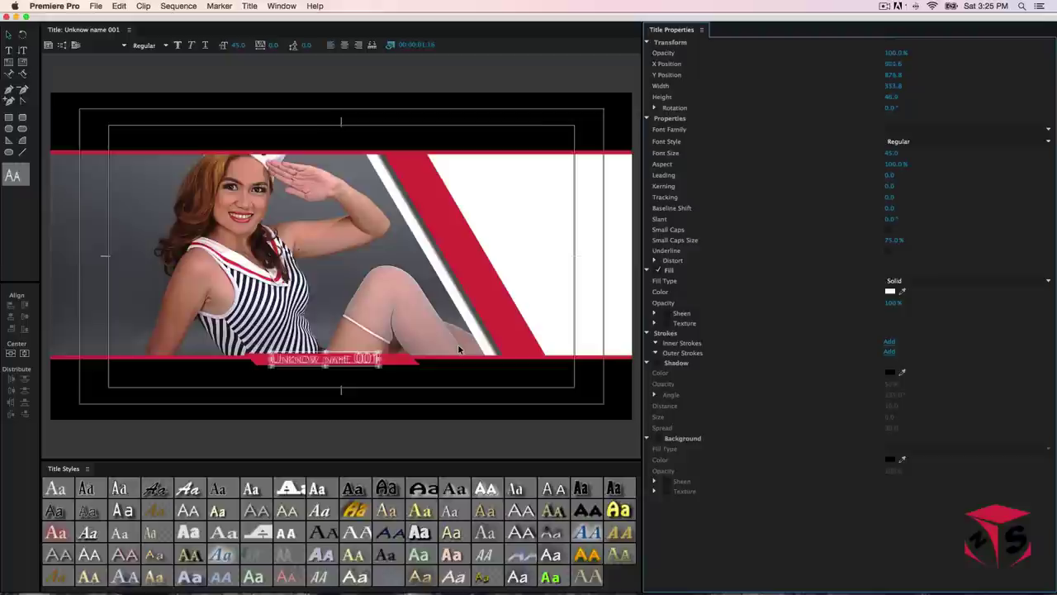
key(super+s)
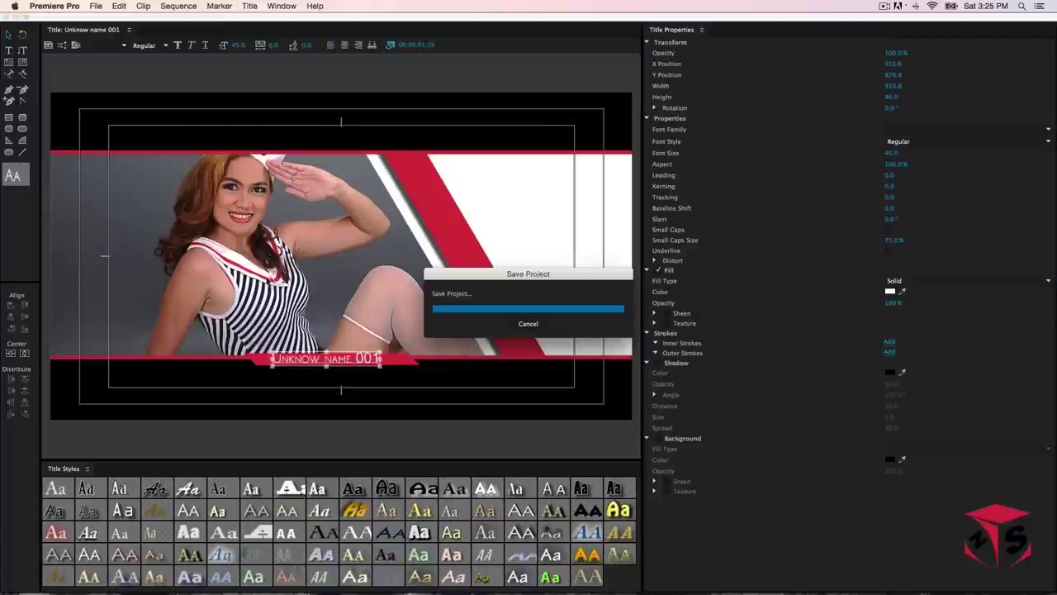
click(7, 18)
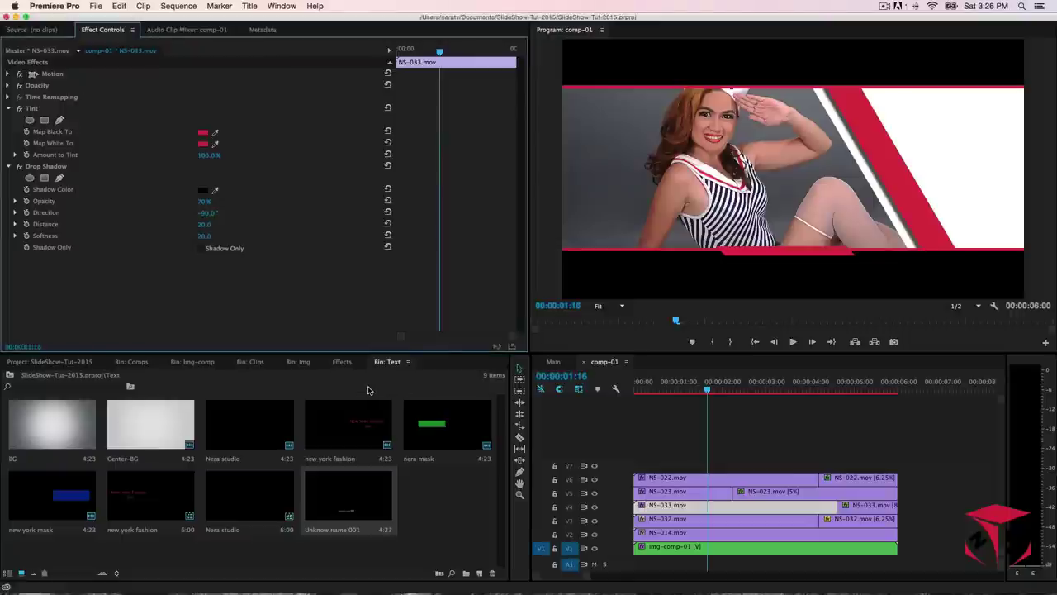
click(467, 541)
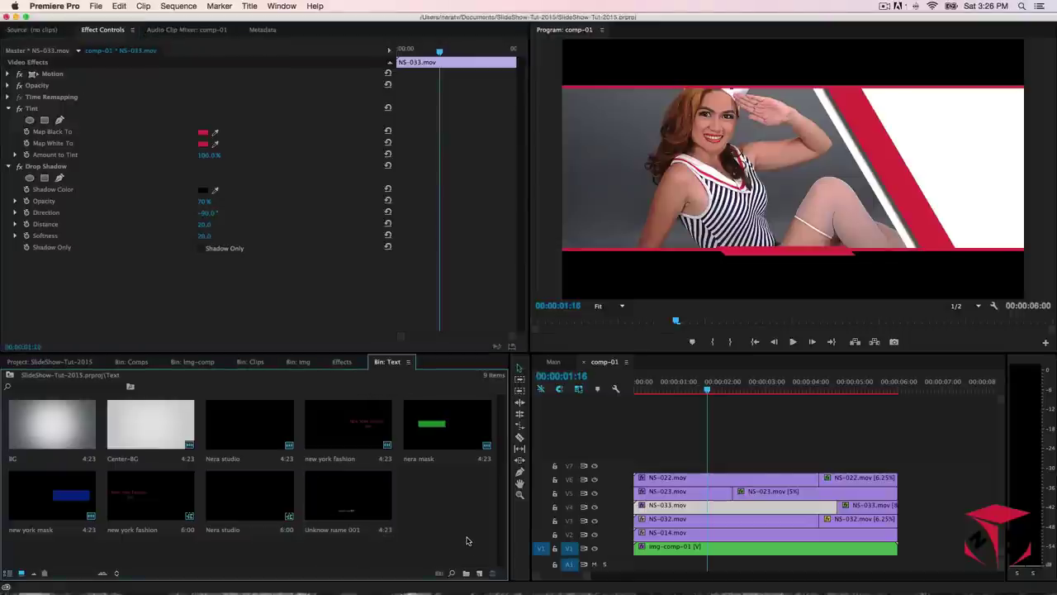
key(super+t)
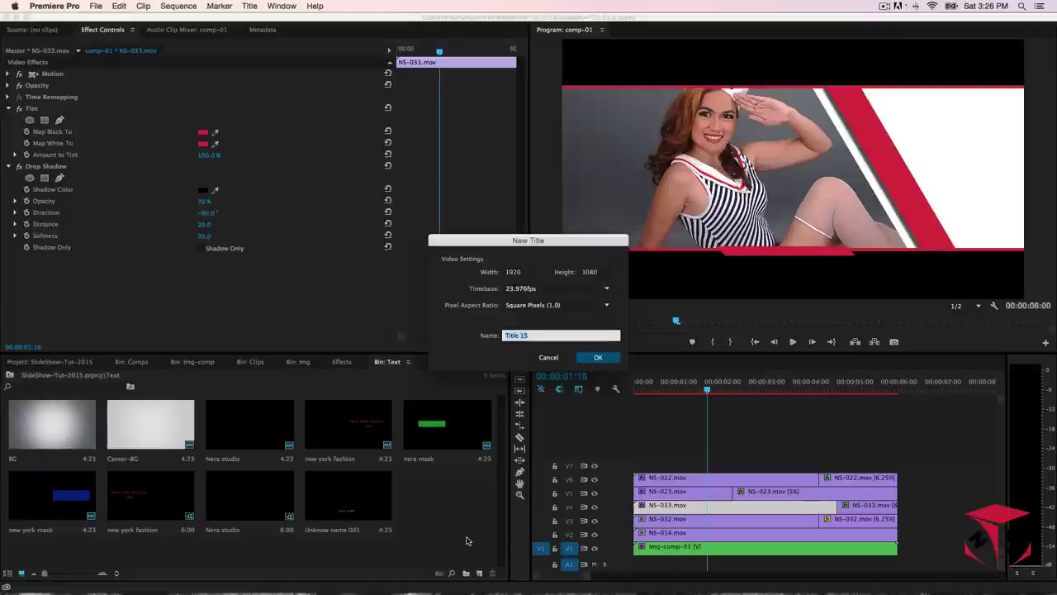
mouse_move(644, 582)
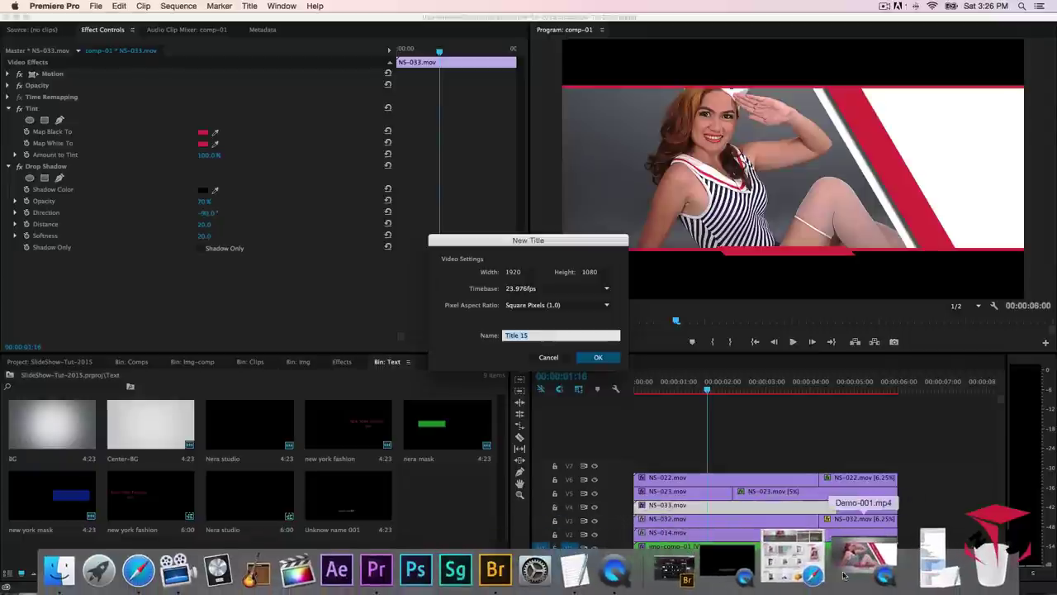
click(844, 576)
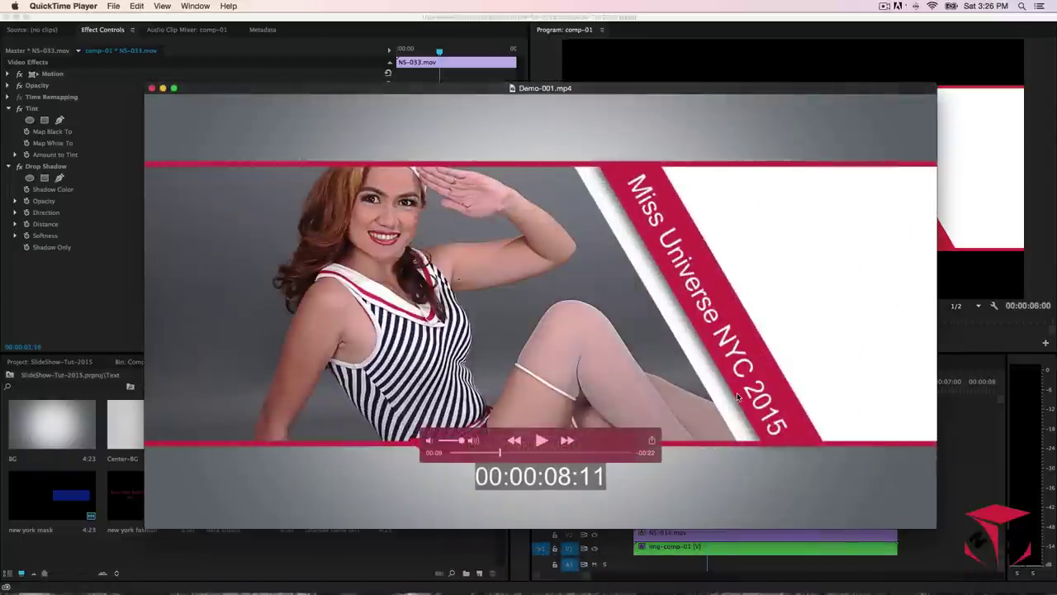
click(162, 86)
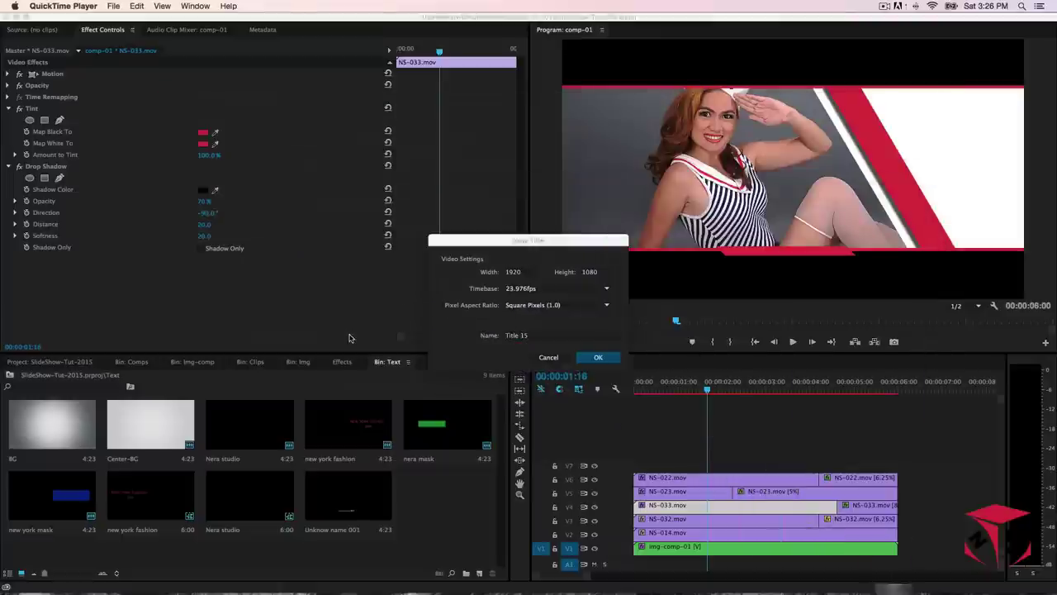
click(541, 342)
- Create the 'Miss Univers 2015' title and paste the text Miss Univers 2015 onto its canvas
text(Miss Univers 2015)
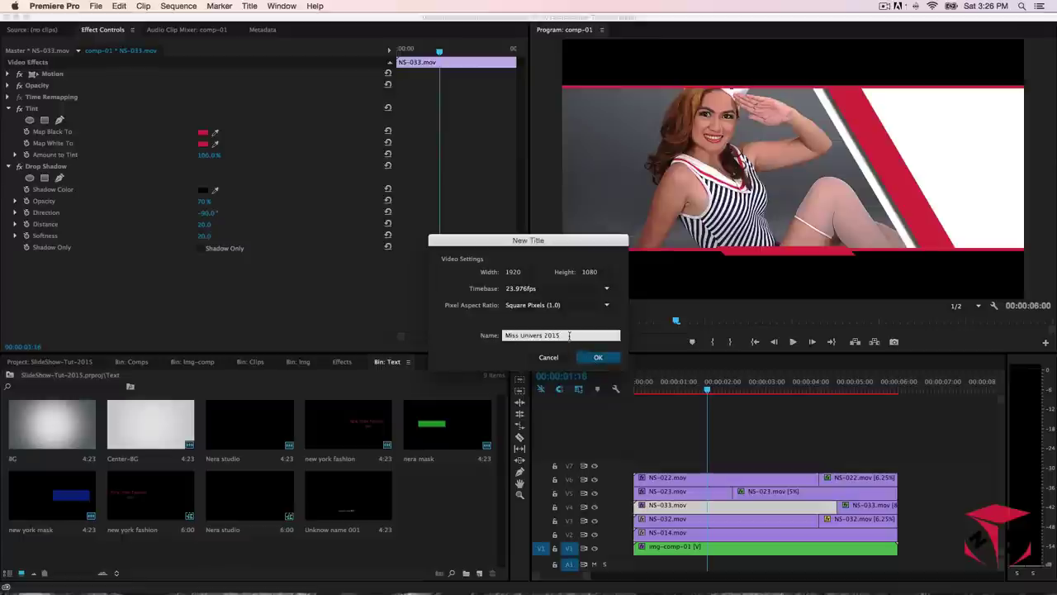
key(super+a)
key(super+c)
click(587, 357)
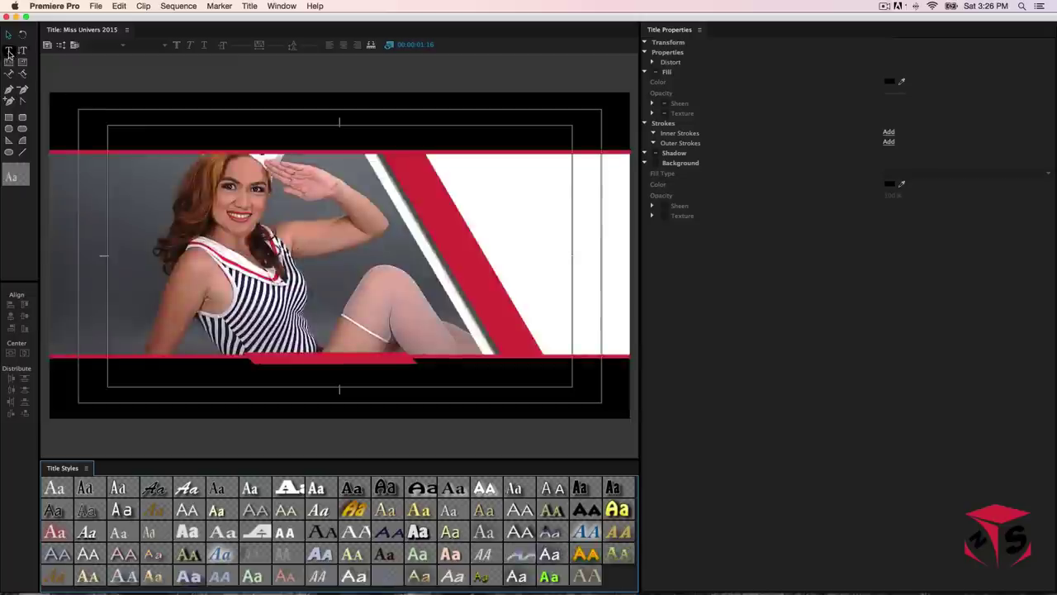
click(326, 273)
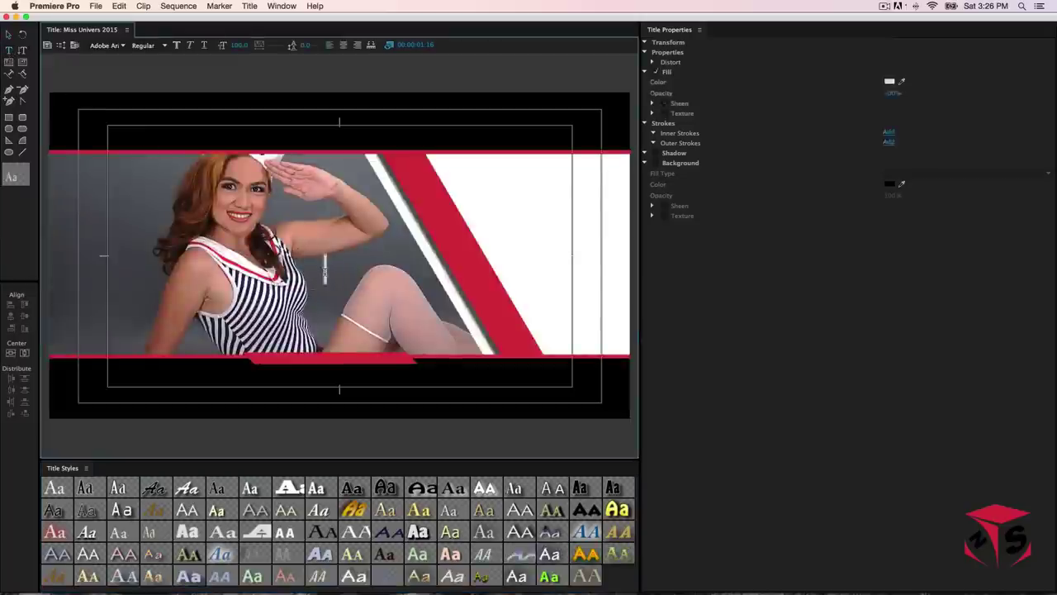
key(super+v)
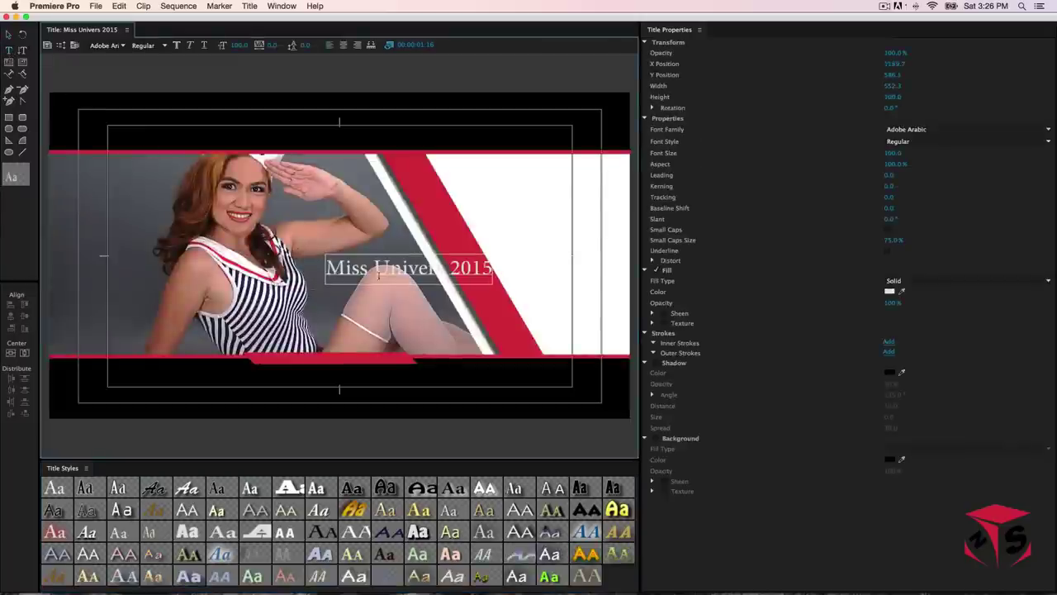
- Set the title text in NEOTERIC, with the 2015 characters in Arial
click(8, 34)
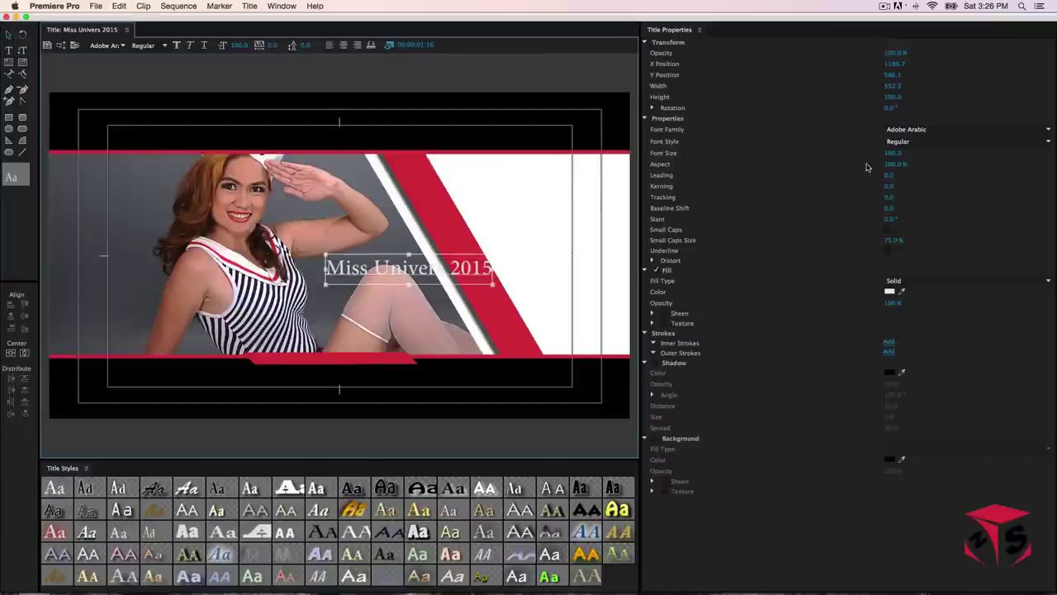
click(967, 125)
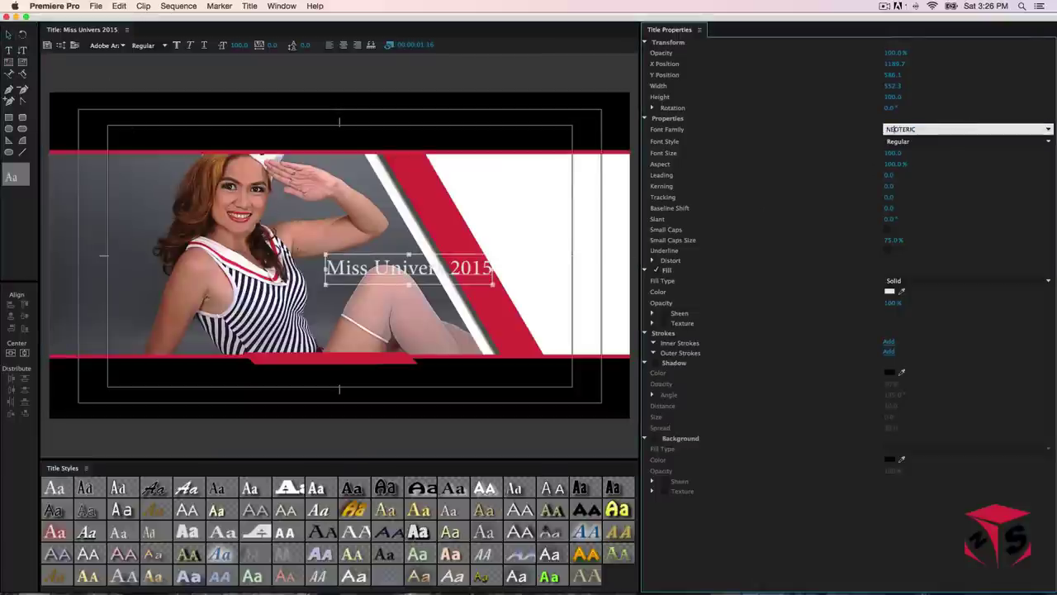
key(Return)
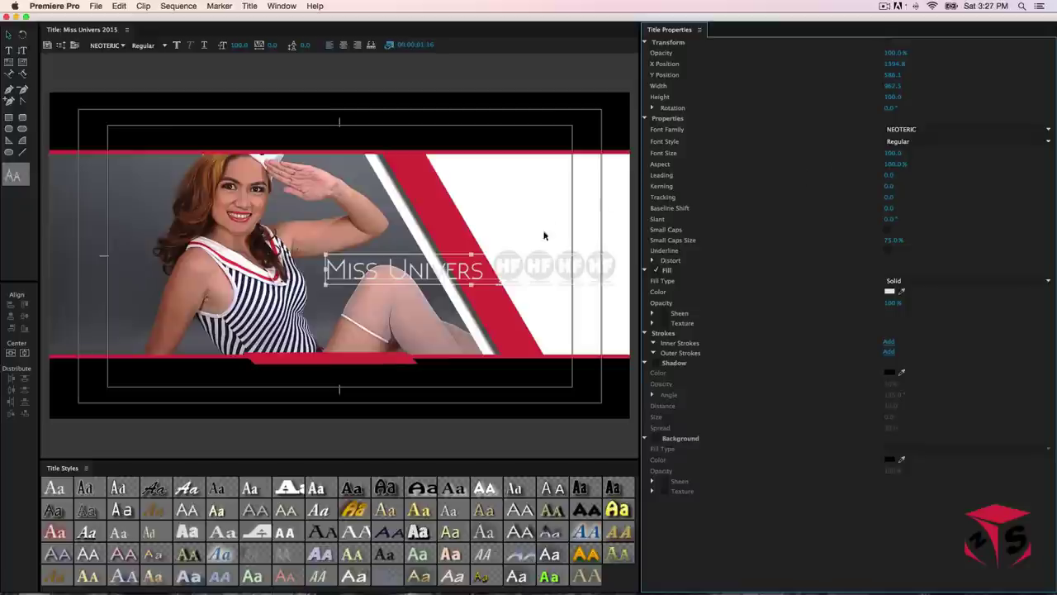
click(509, 267)
drag(497, 267, 614, 265)
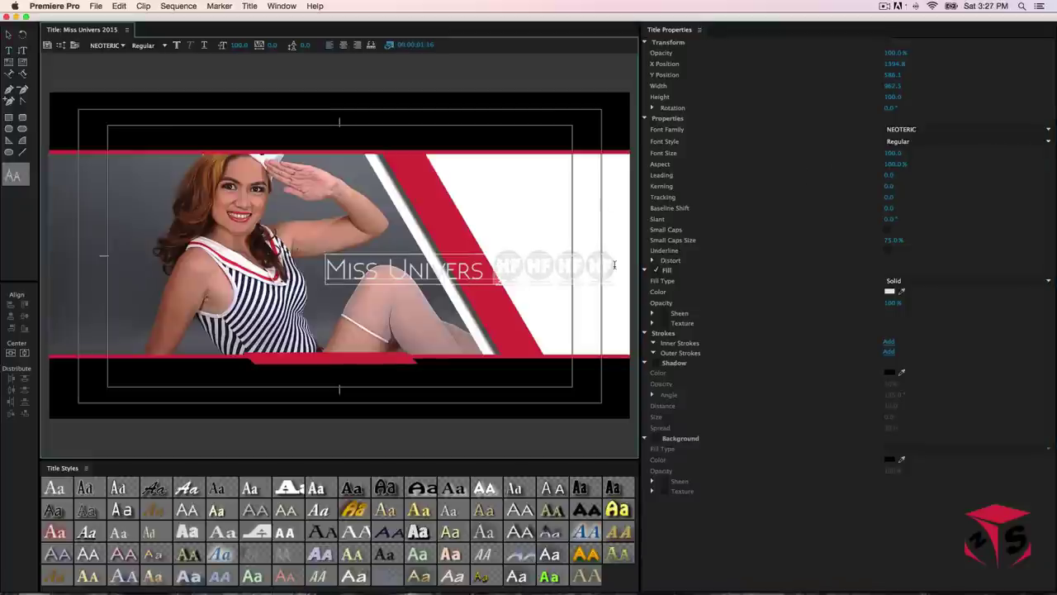
click(925, 142)
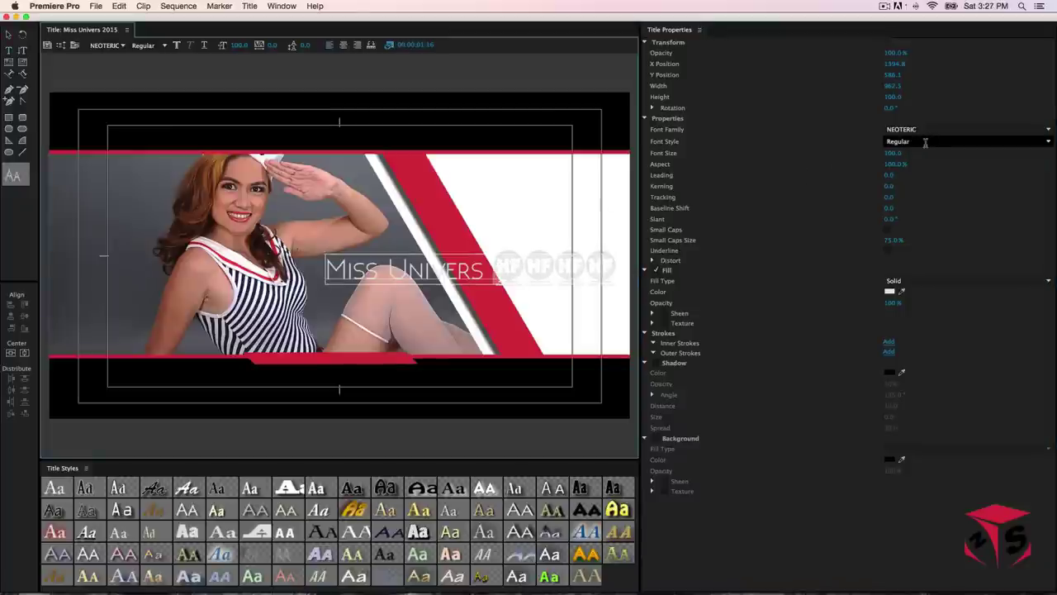
click(926, 130)
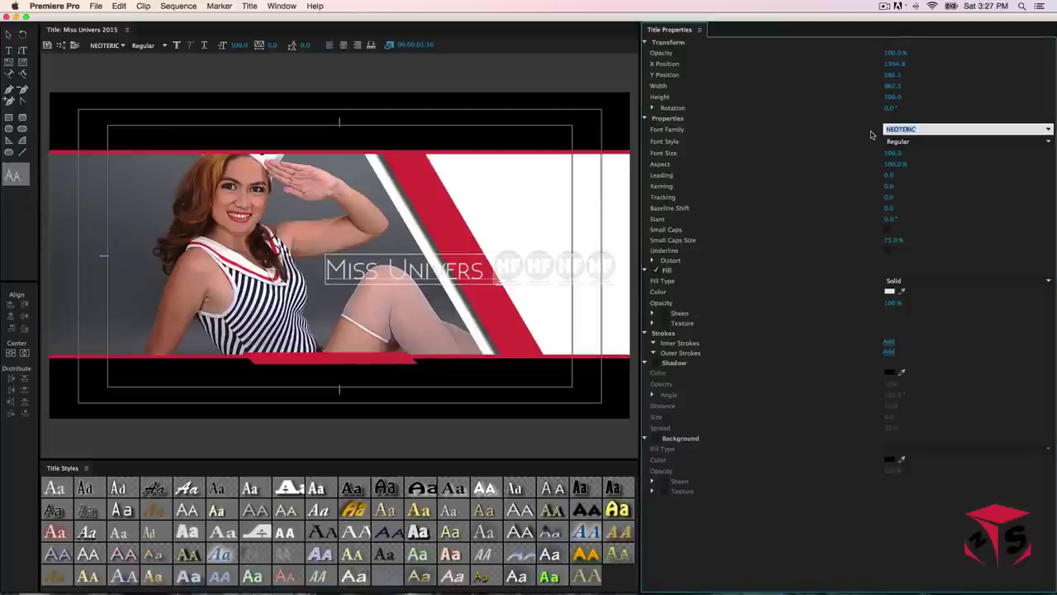
text(Arial)
key(Return)
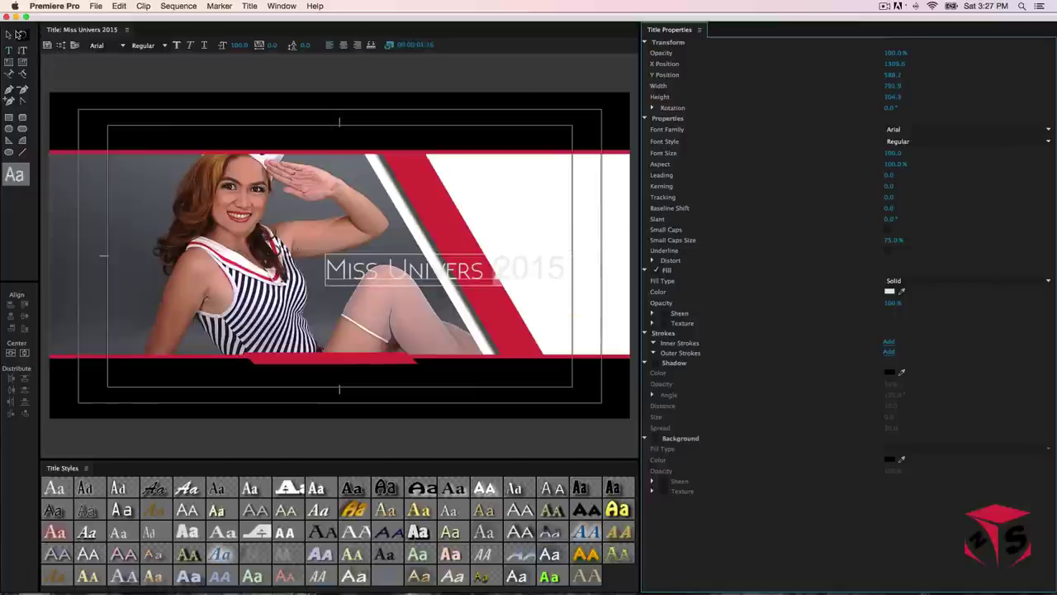
- Give the whole Miss Univers 2015 text a pure white FFFFFF fill
click(9, 34)
click(395, 269)
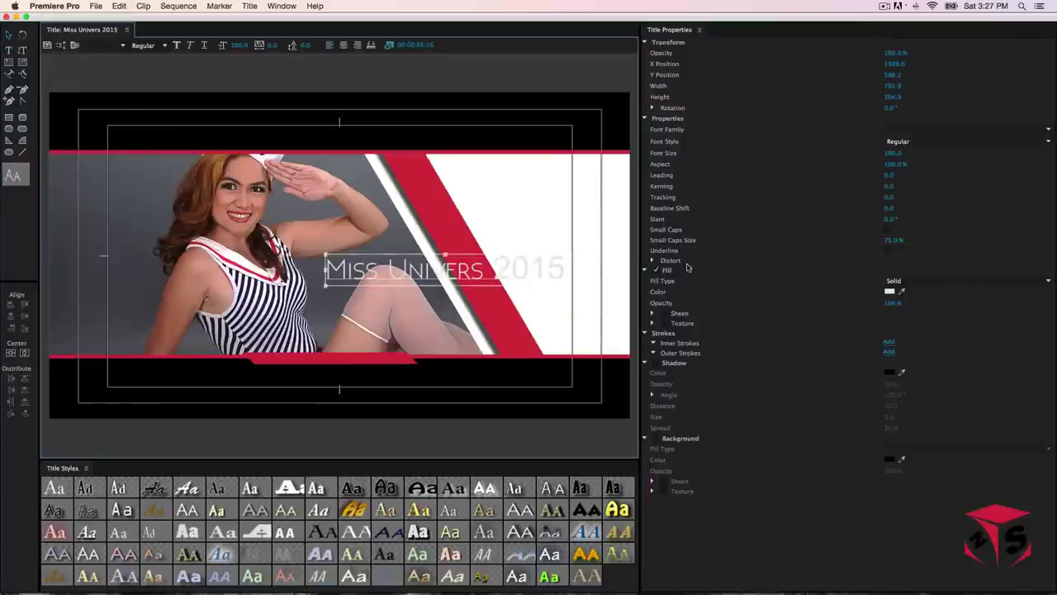
click(890, 291)
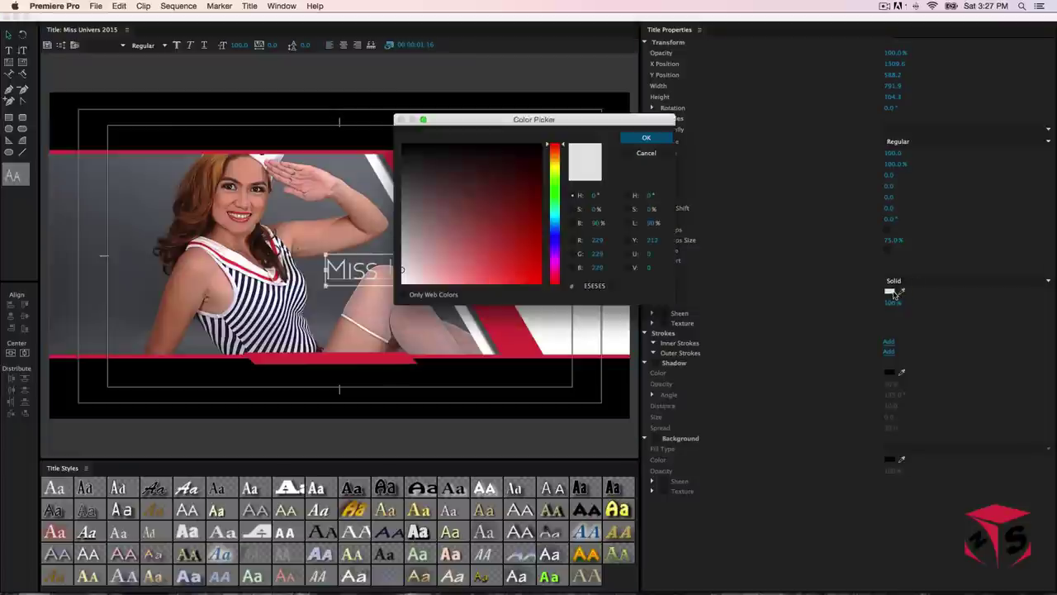
drag(433, 275, 403, 283)
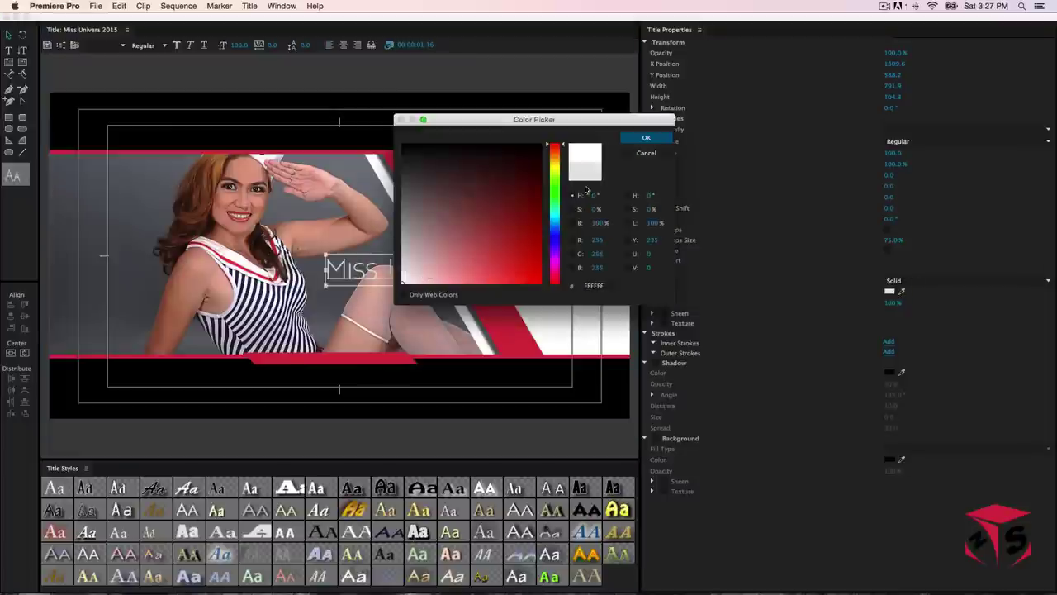
click(644, 138)
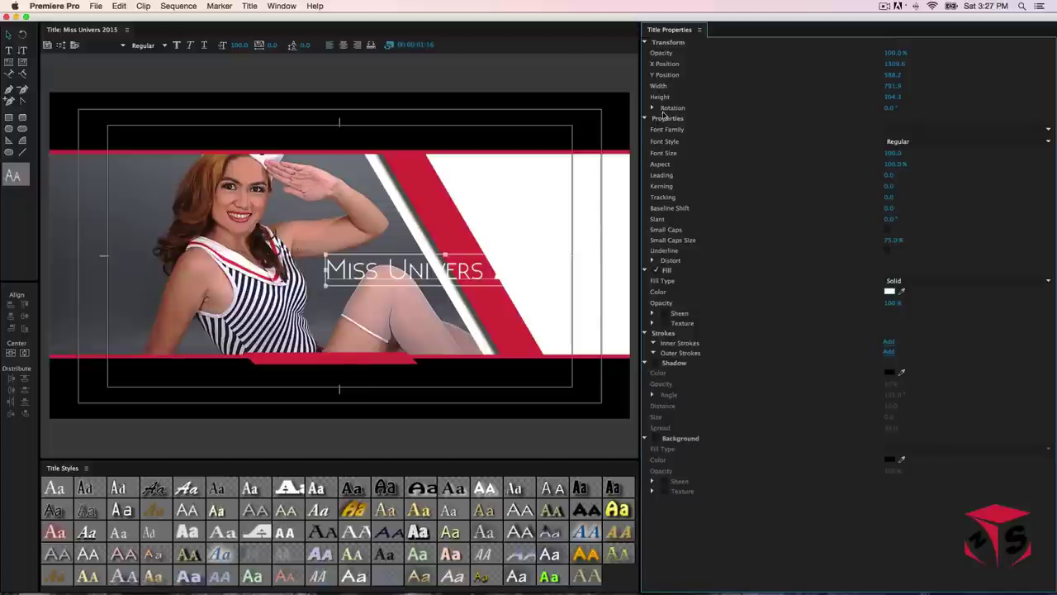
- Rotate the Miss Univers 2015 text to 59.1° and place it on the red diagonal stripe
drag(890, 107, 889, 107)
click(24, 34)
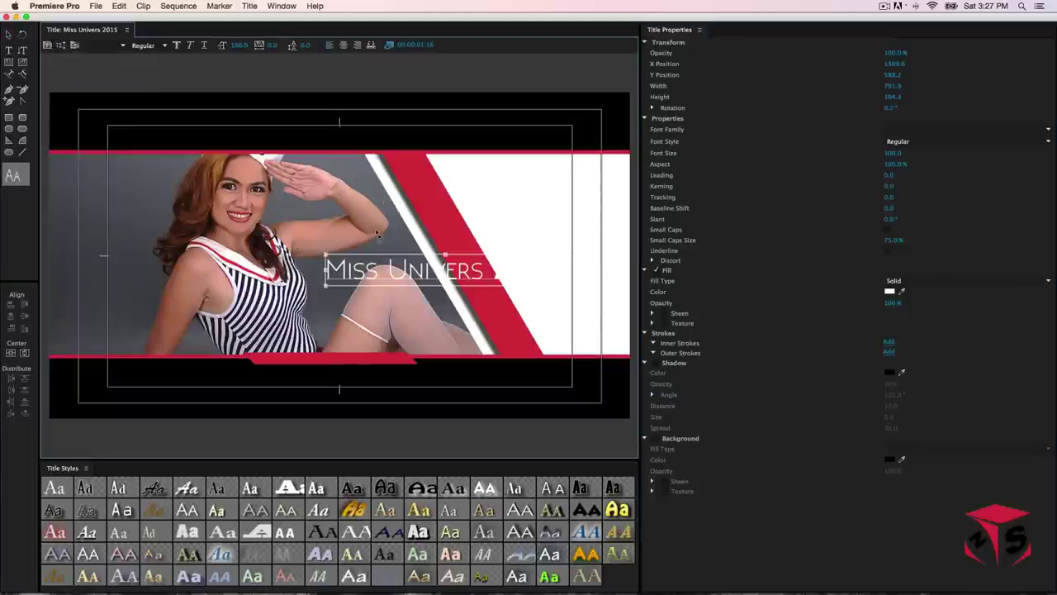
drag(377, 237, 442, 216)
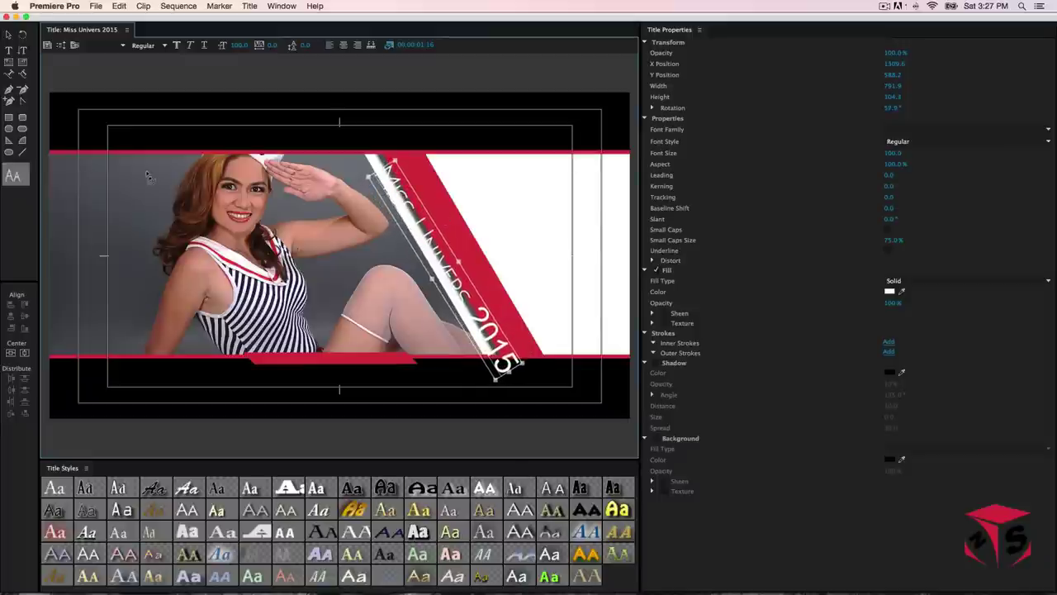
key(v)
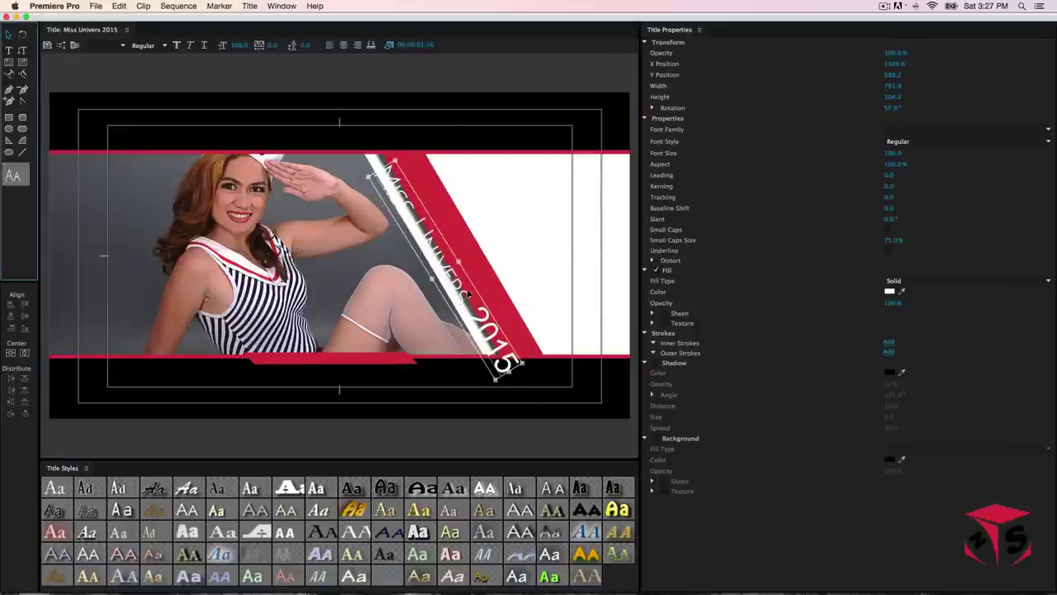
drag(467, 297, 483, 284)
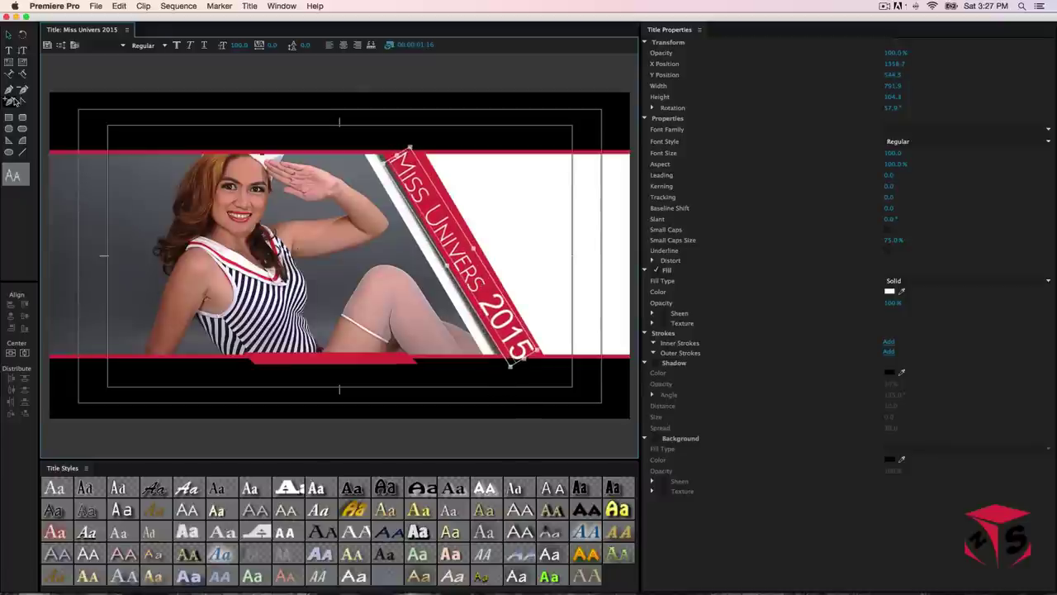
drag(507, 366, 502, 367)
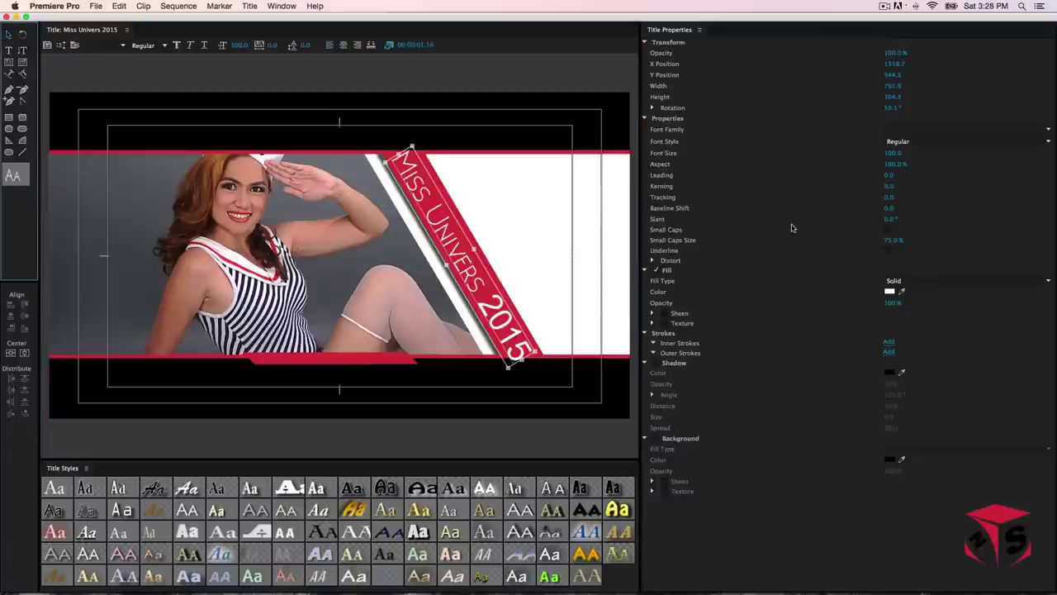
- Set the title's font size to 80, realign it along the stripe, and save
click(895, 152)
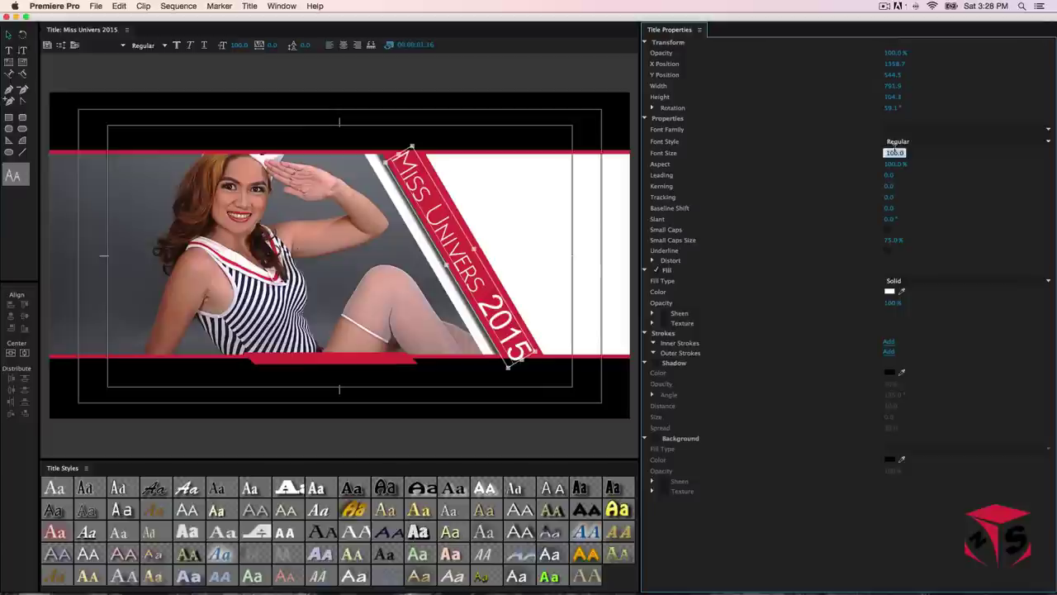
text(80)
key(Return)
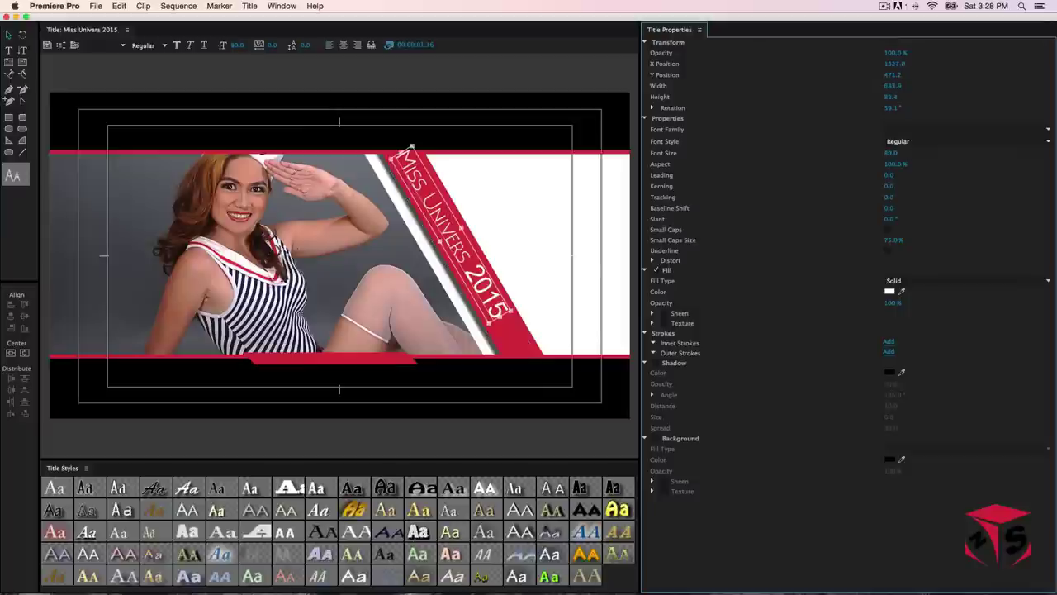
drag(460, 241, 473, 263)
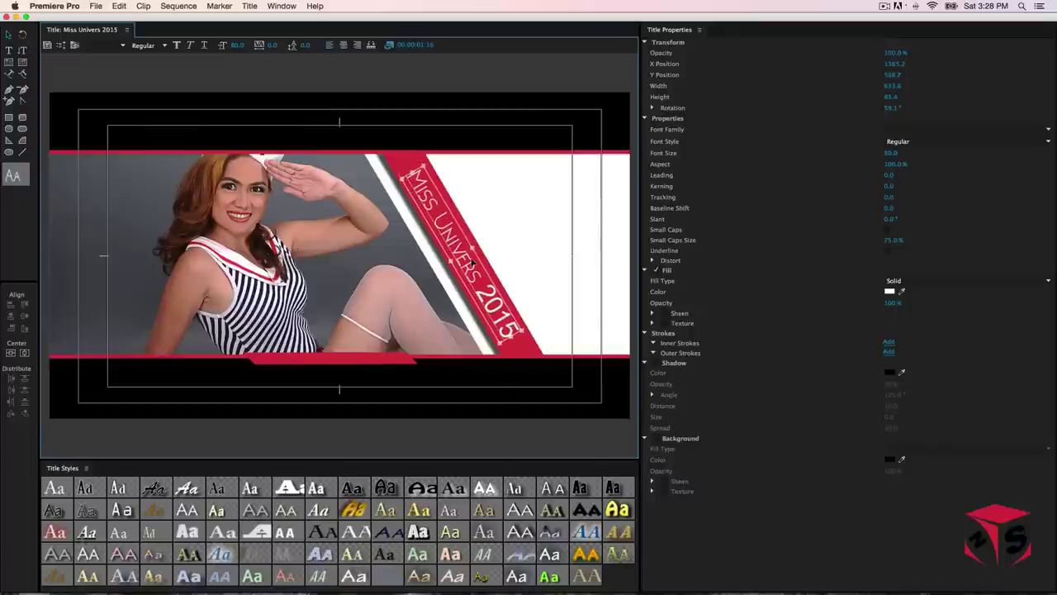
key(super+s)
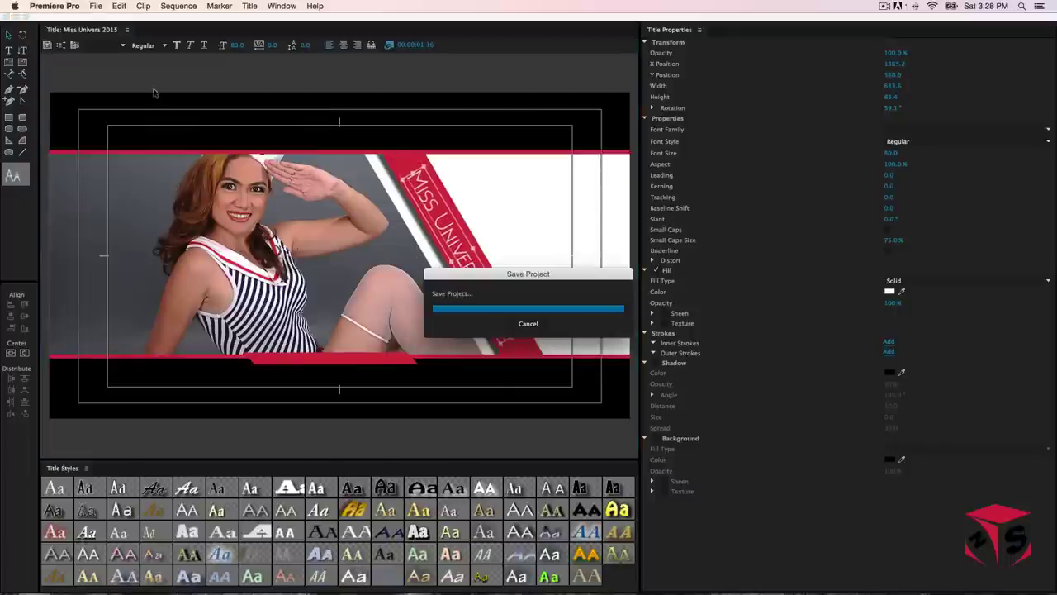
- Place Miss Univers 2015 on V7 and Unknow name 001 on V8, extending both clips
click(7, 18)
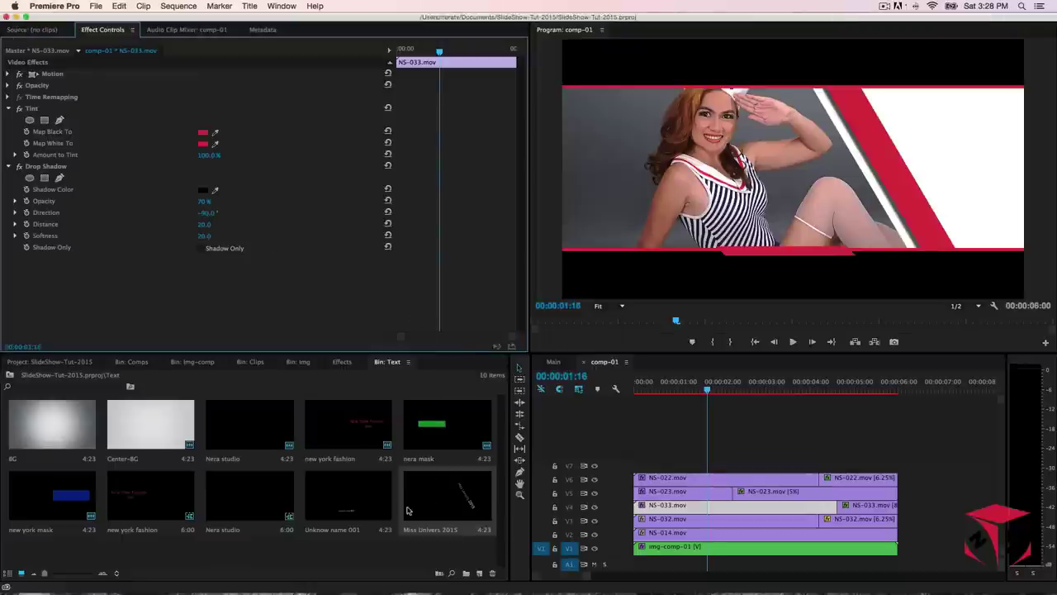
drag(441, 500, 638, 467)
drag(849, 464, 897, 468)
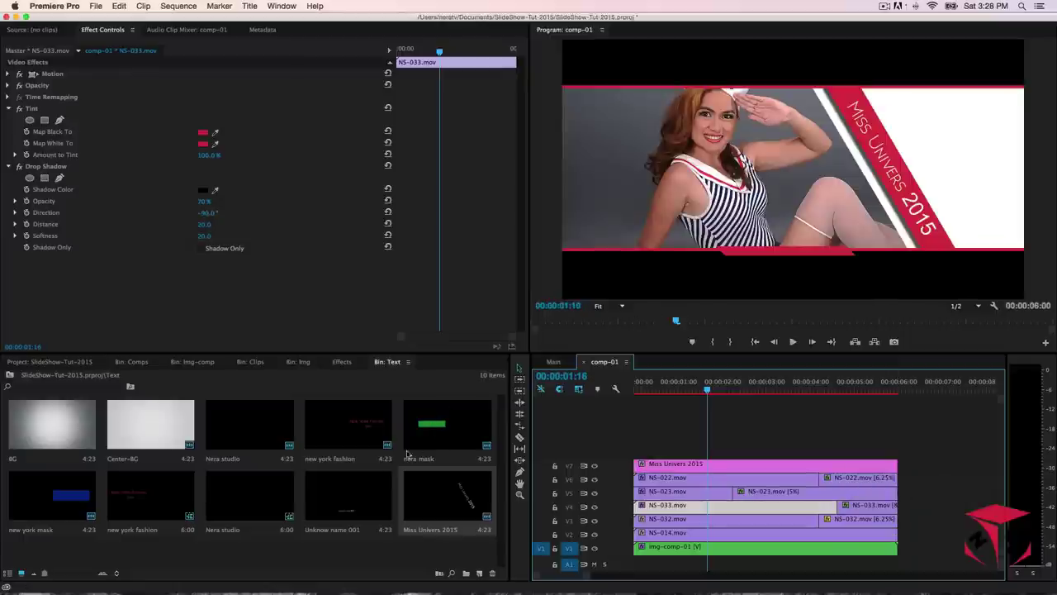
drag(368, 496, 626, 451)
drag(851, 451, 894, 451)
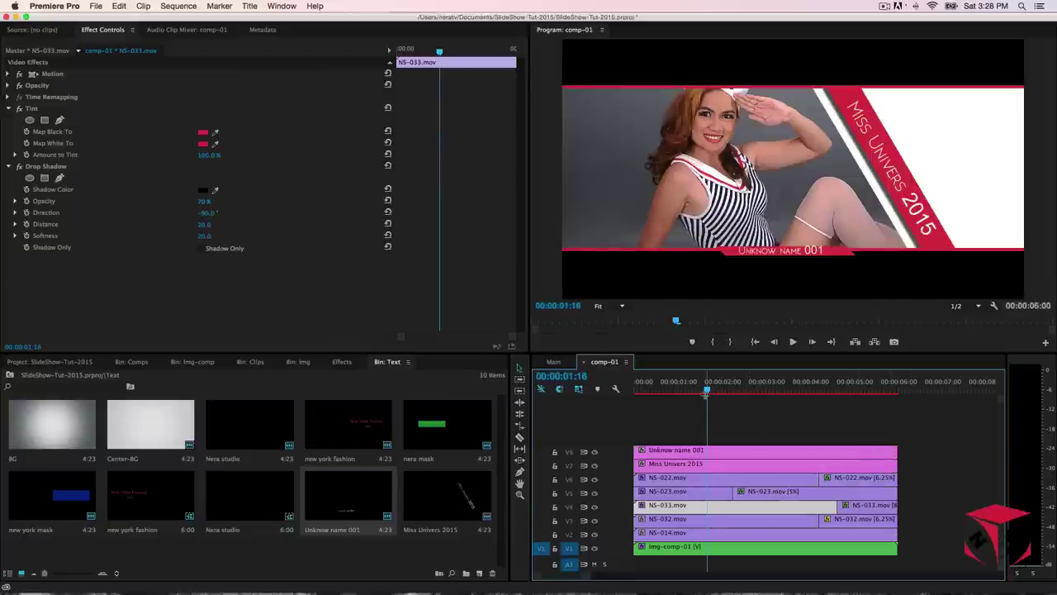
- Trim the Unknow name 001 clip to start at frame 11 and select it
drag(706, 394, 658, 405)
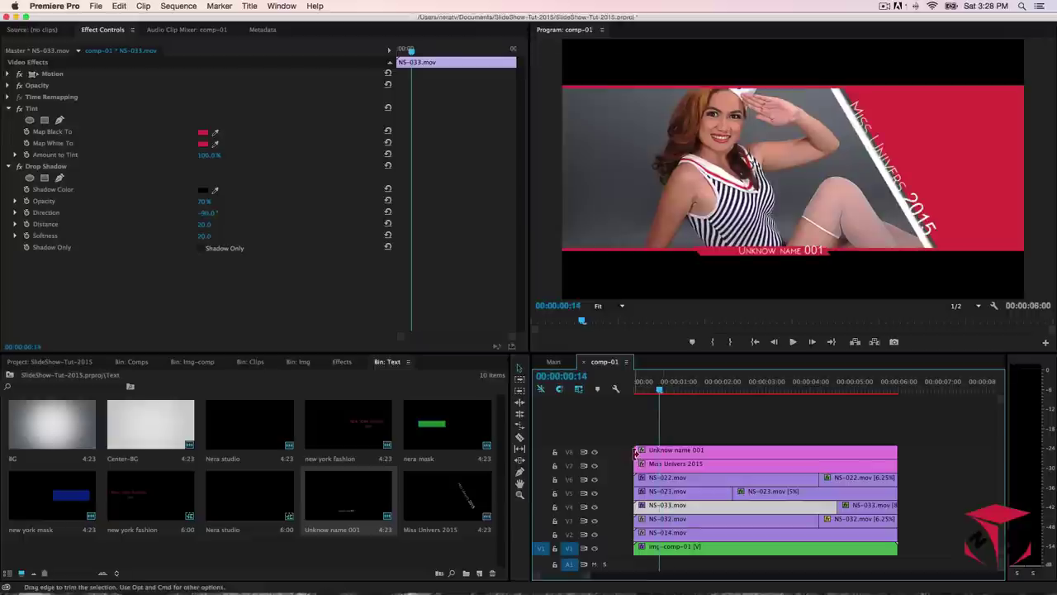
drag(636, 451, 660, 452)
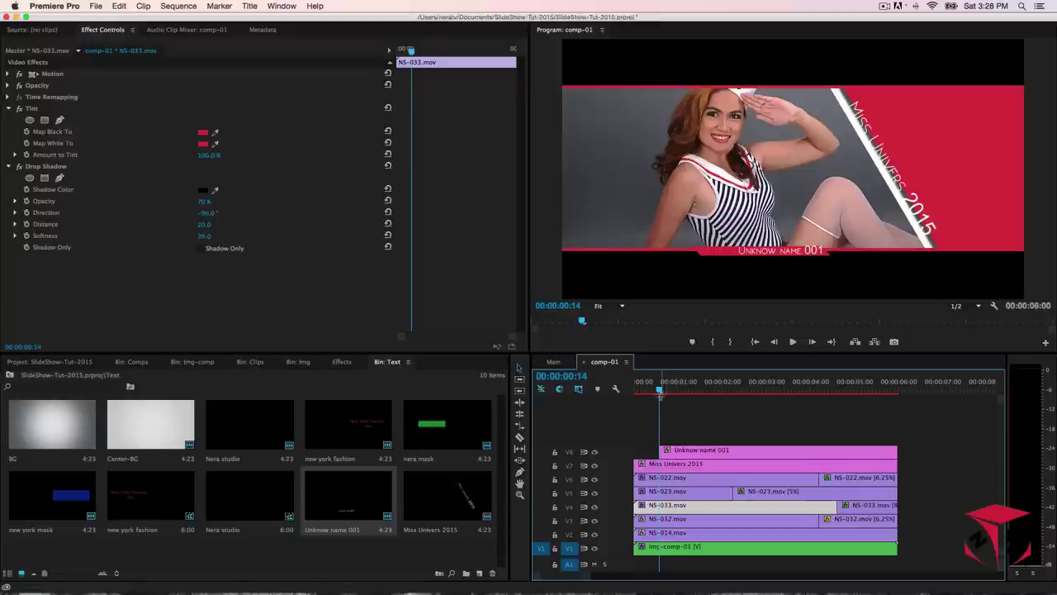
drag(660, 394, 654, 392)
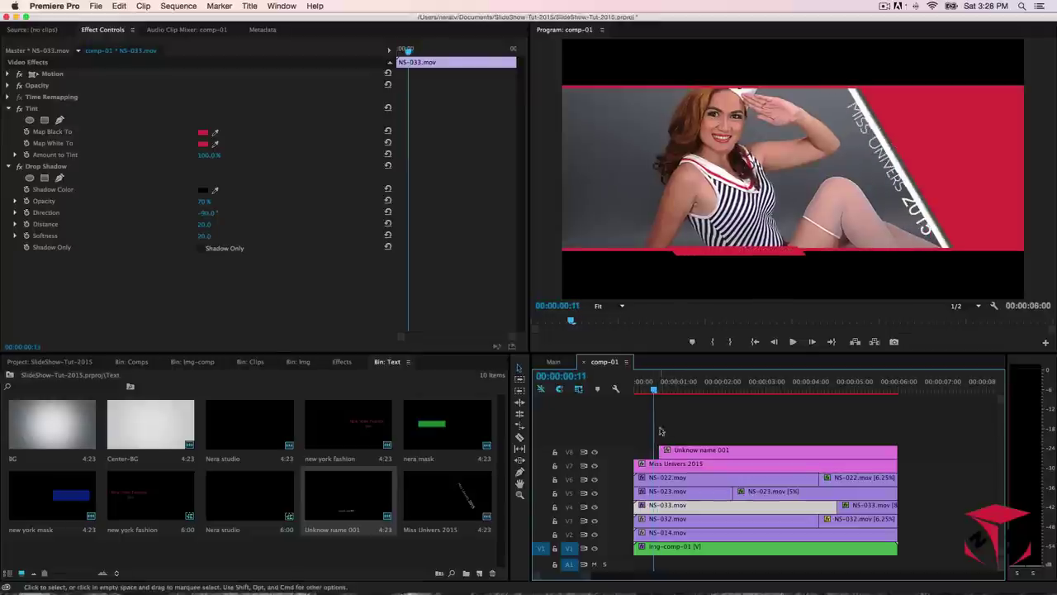
drag(660, 450, 655, 451)
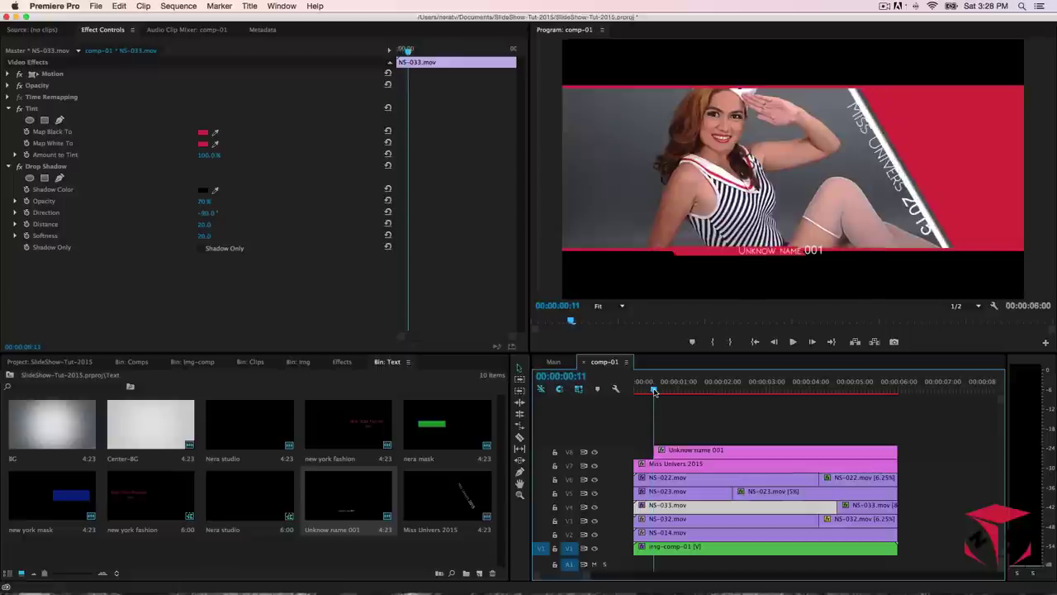
click(676, 455)
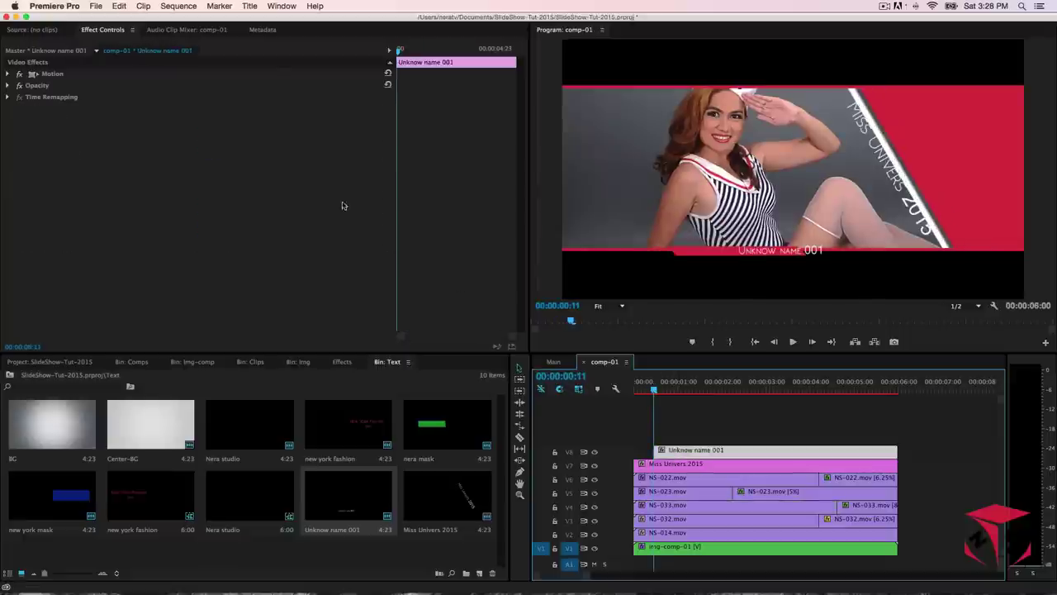
- Set a starting Position keyframe with the caption off-screen right at X 2182
click(8, 74)
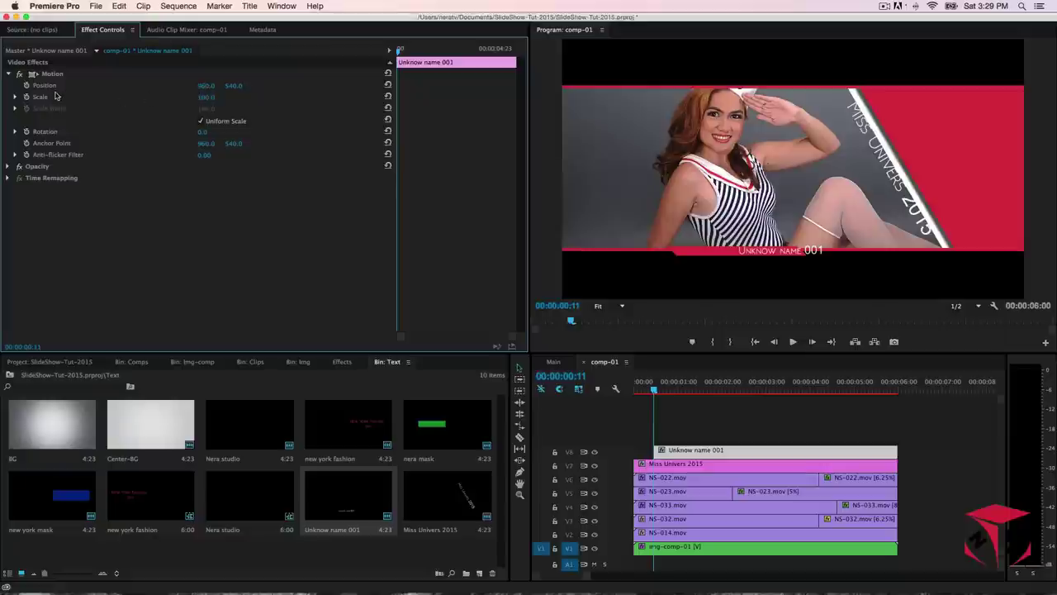
click(26, 85)
mouse_move(654, 389)
mouse_down()
mouse_move(684, 394)
mouse_move(653, 394)
mouse_up()
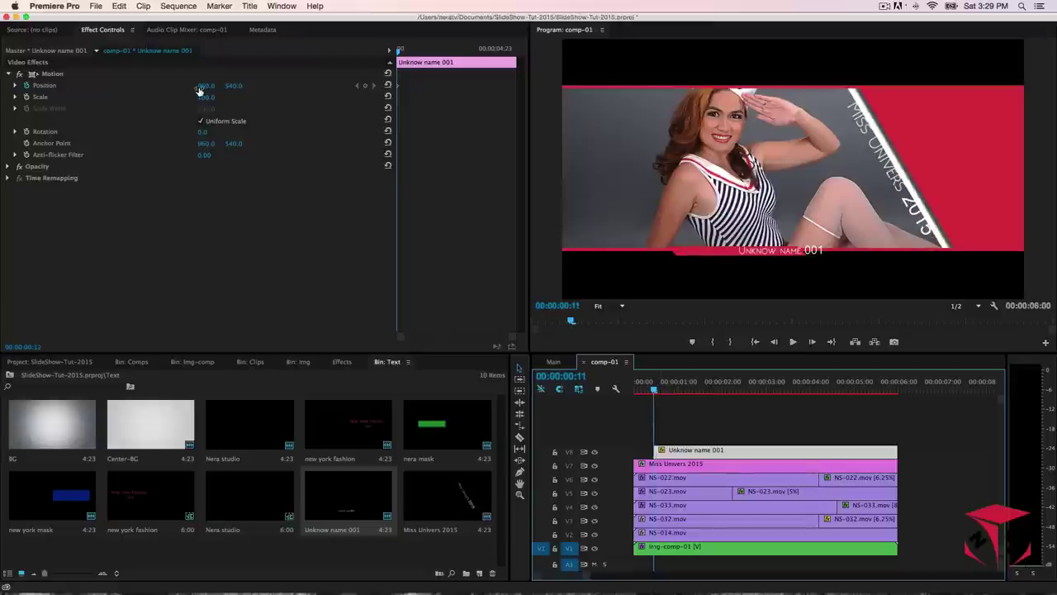
drag(781, 249, 1021, 250)
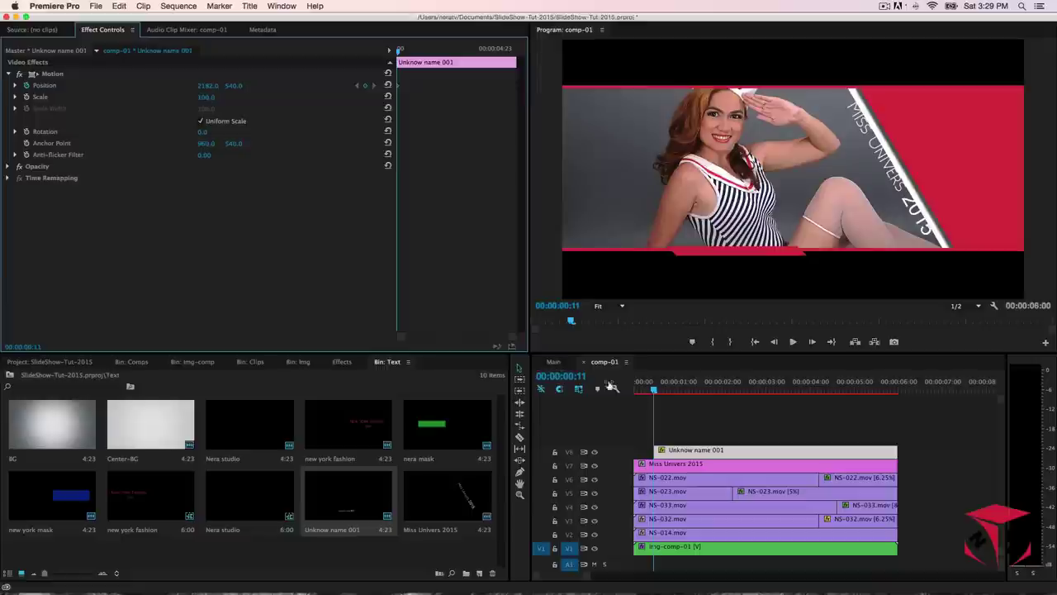
click(654, 392)
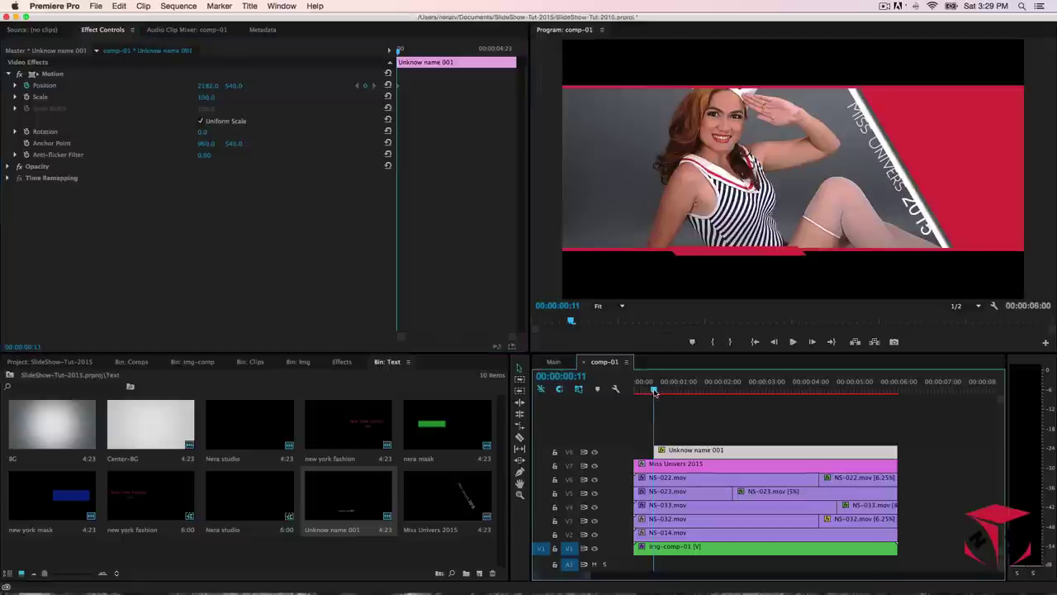
- Keyframe Position X 960 at 00:00:01:01 and shift the caption clip slightly earlier
drag(655, 391, 681, 387)
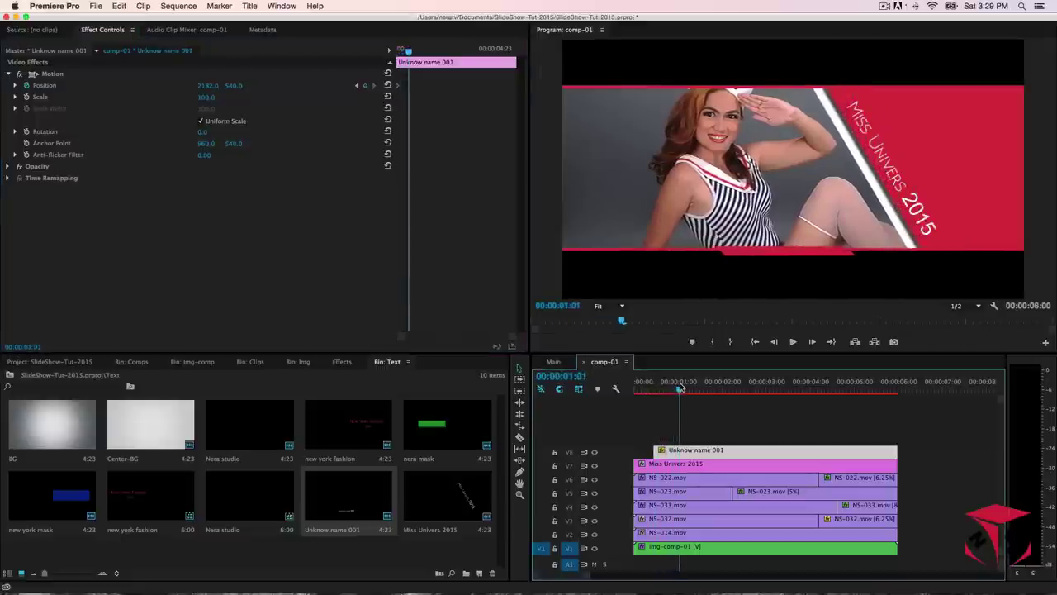
click(207, 85)
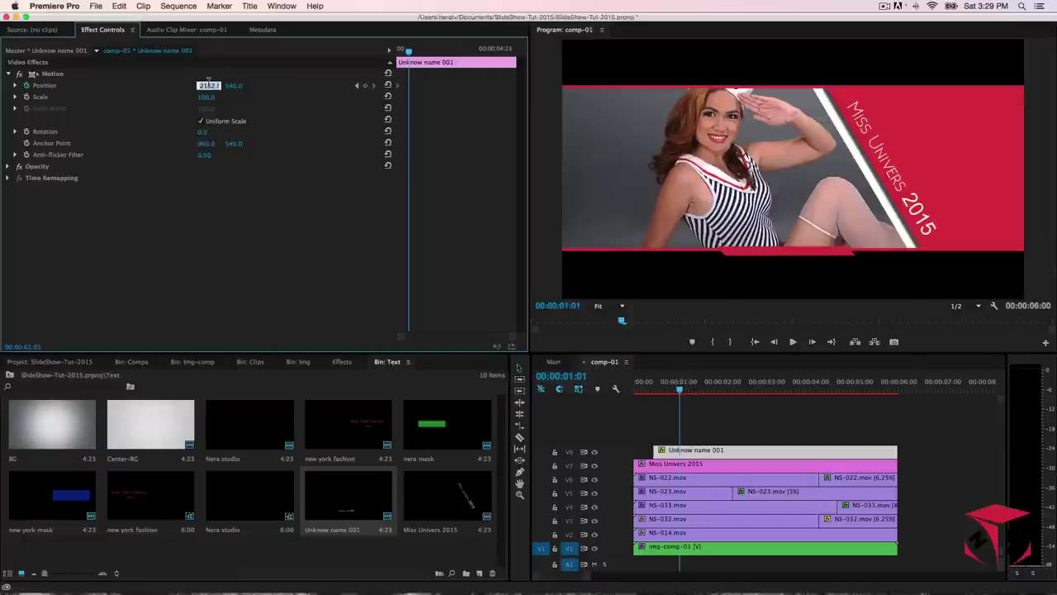
text(960)
key(Return)
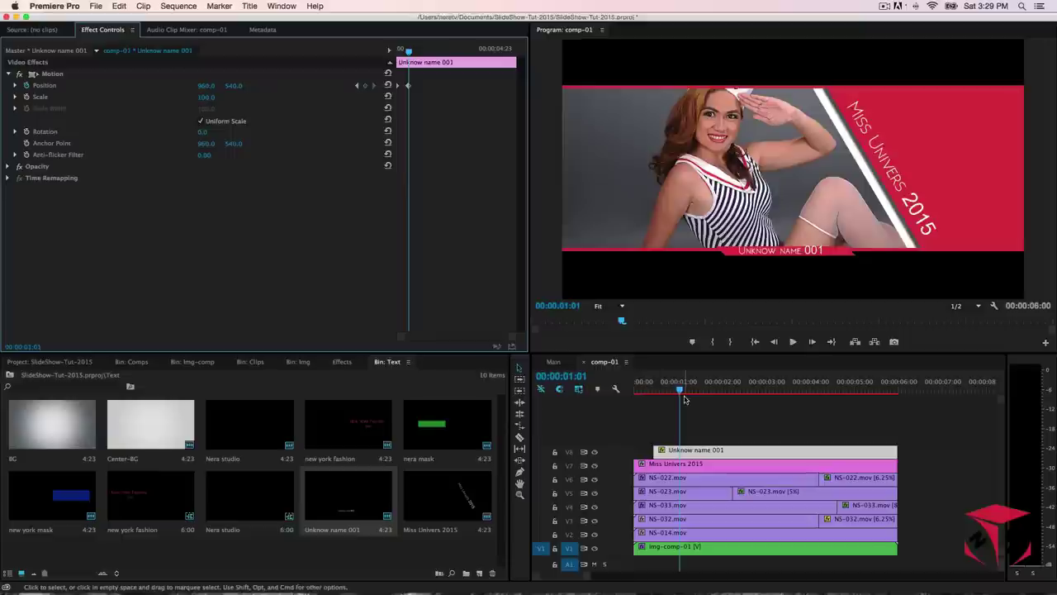
drag(680, 388, 650, 392)
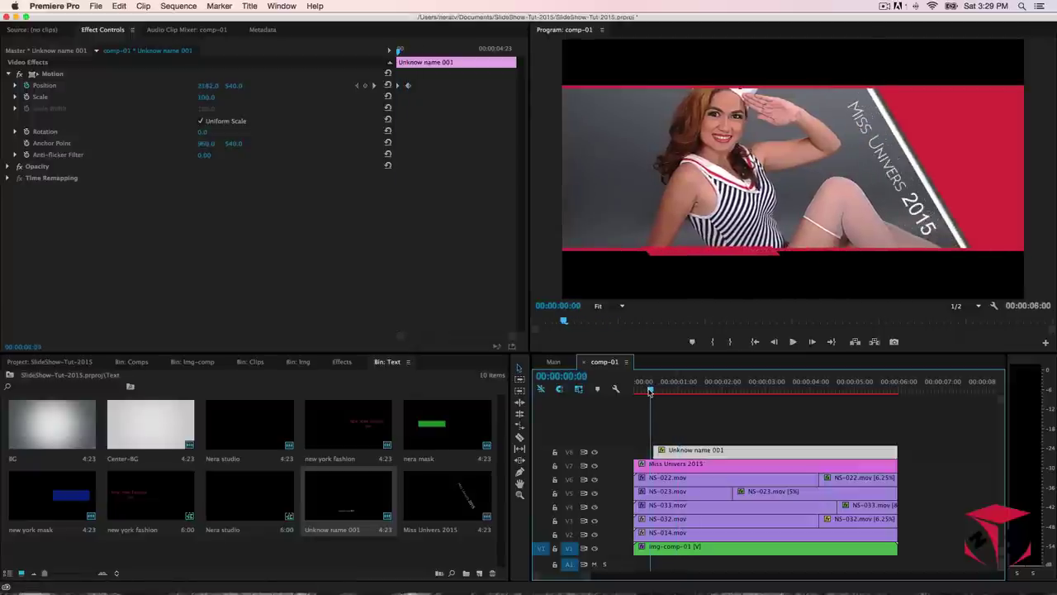
drag(684, 450, 684, 451)
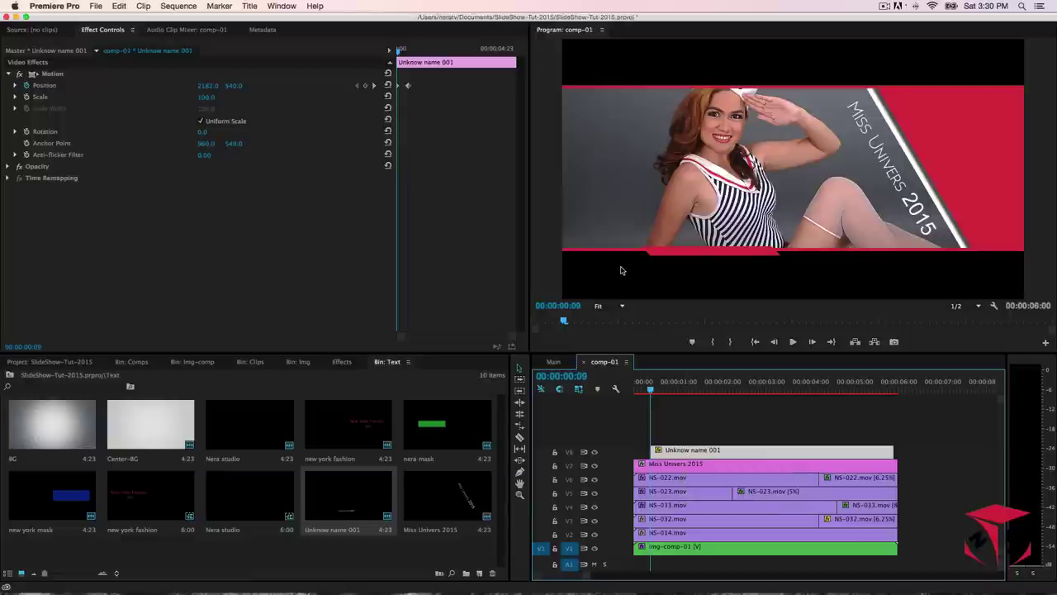
- Trim the Miss Univers 2015 clip's start later and select it
click(430, 494)
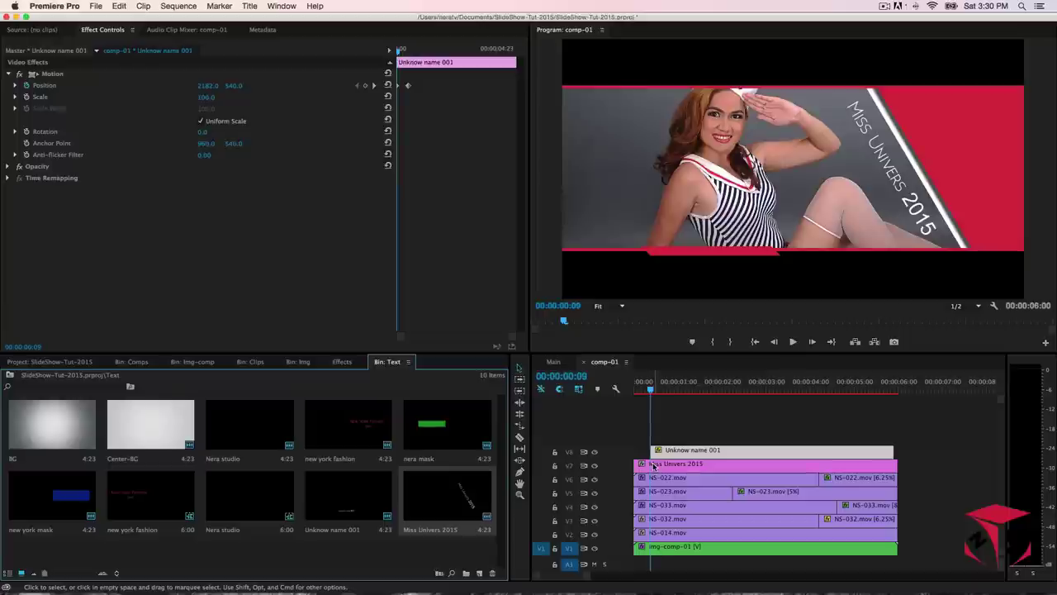
drag(651, 388, 672, 387)
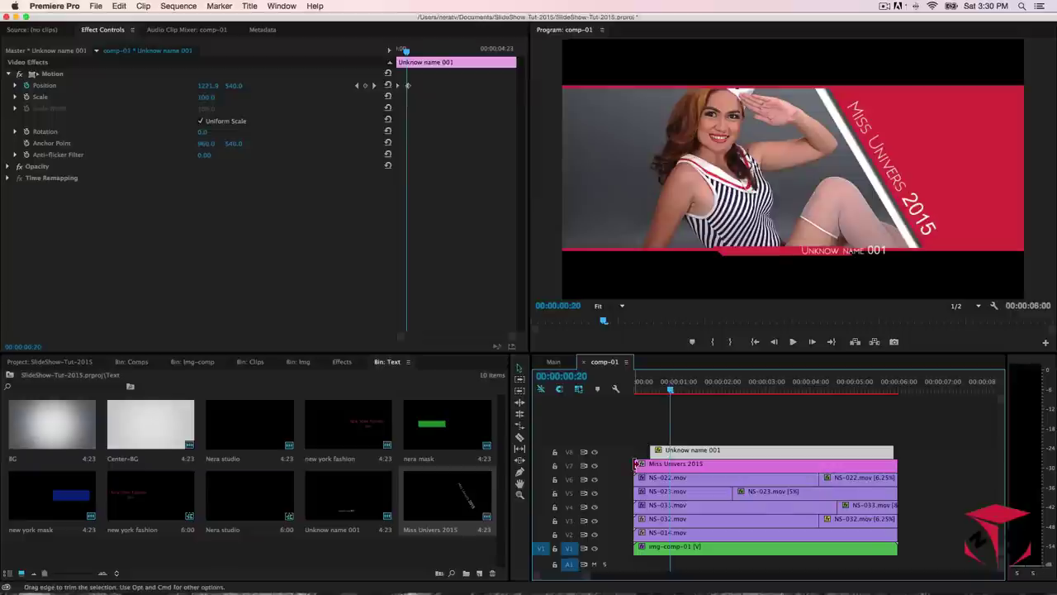
drag(636, 465, 675, 464)
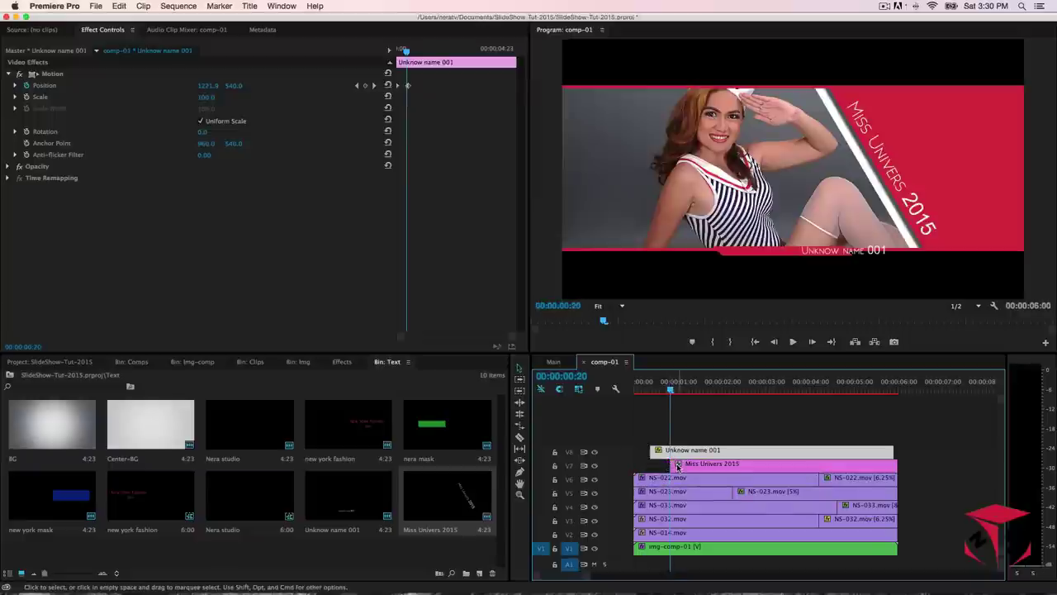
click(679, 465)
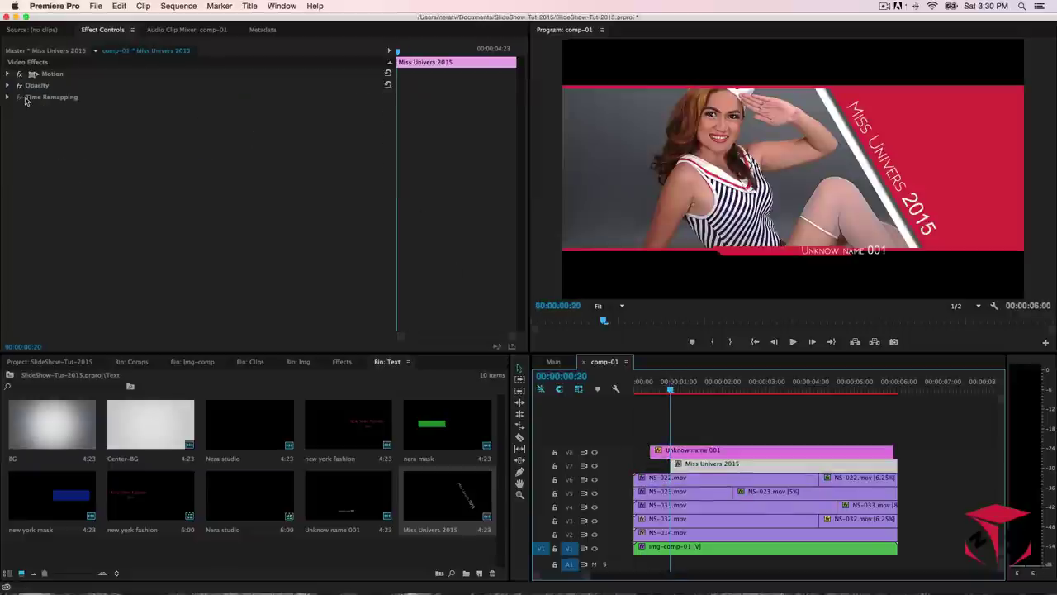
- Start Position keyframing on the title at 960, 540 and move toward the clip's end
click(45, 74)
click(8, 74)
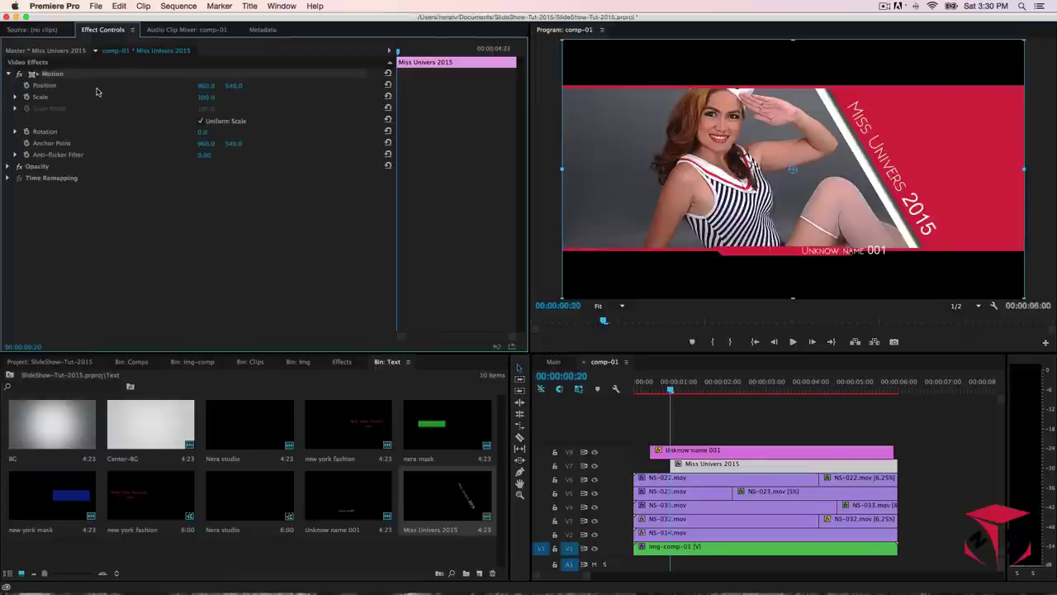
click(27, 85)
click(671, 393)
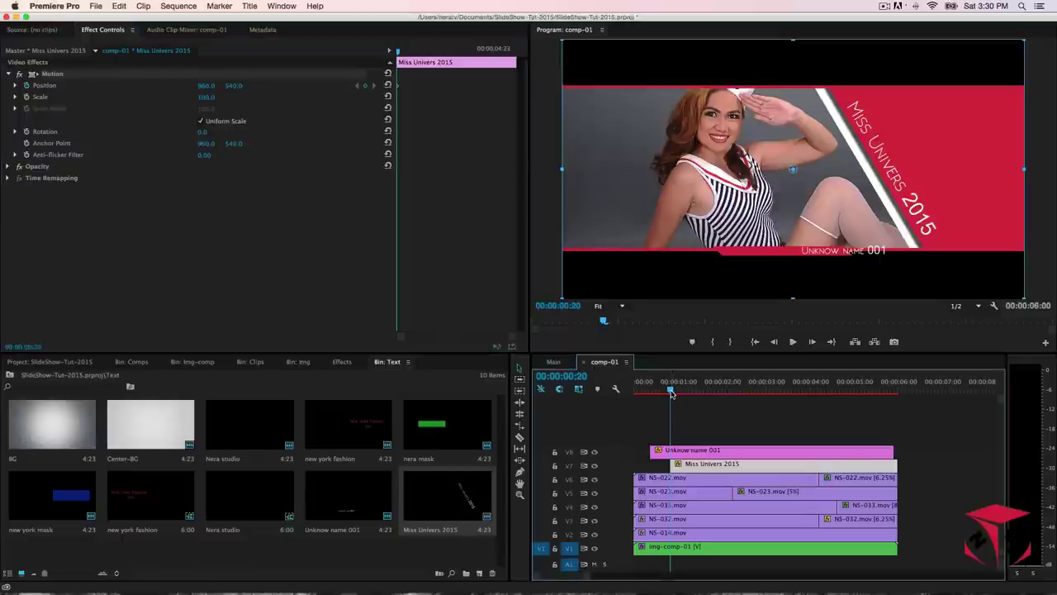
key(Right)
key(Right)
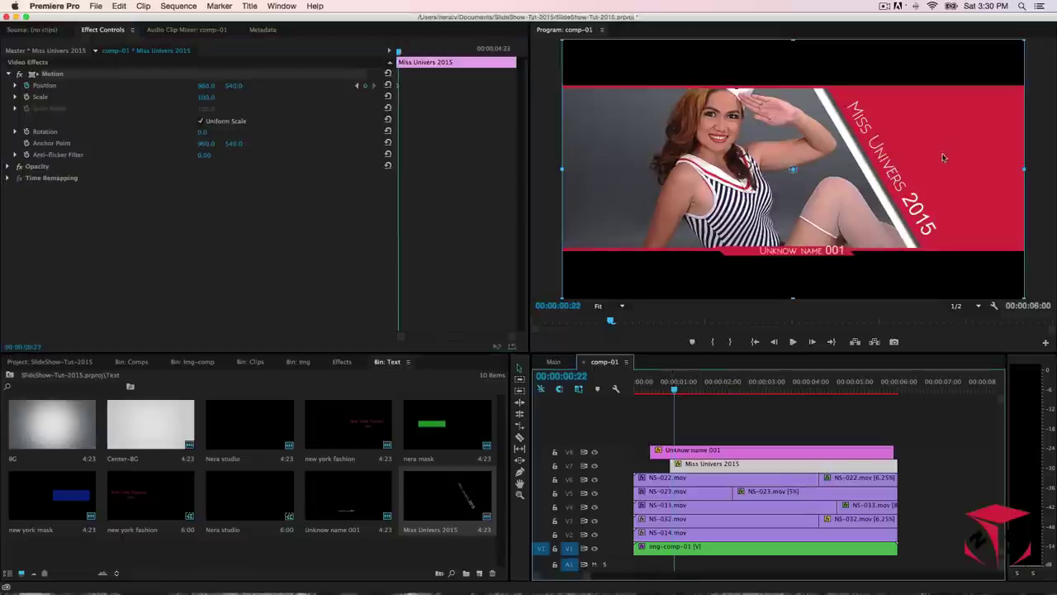
drag(674, 393, 858, 368)
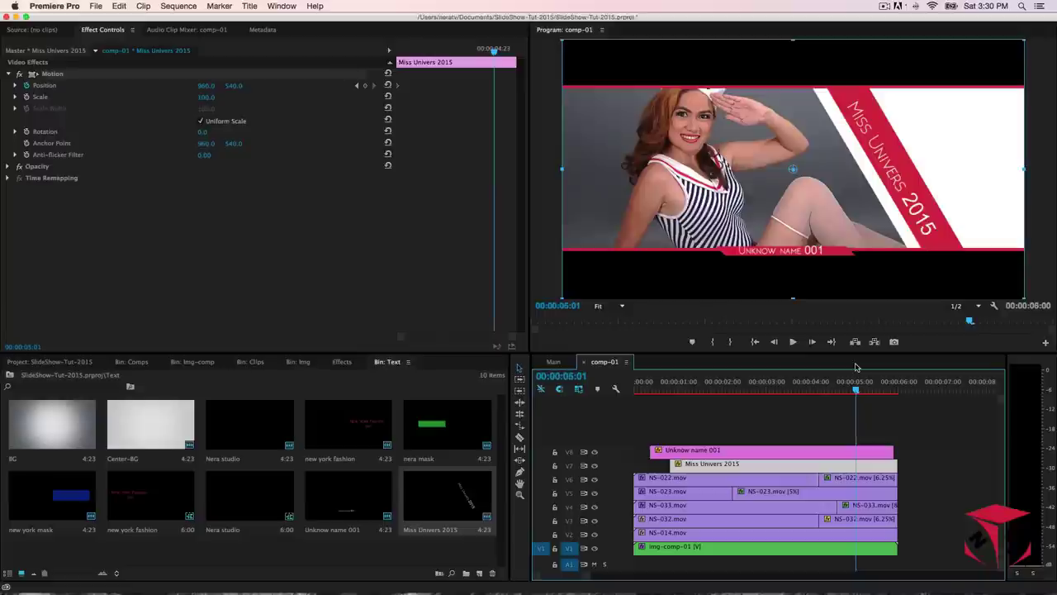
- Nudge the title's Position X up to about 993 at 00:00:05:01 and play from the start
click(205, 88)
key(shift+Up)
key(shift+Up)
key(shift+Up)
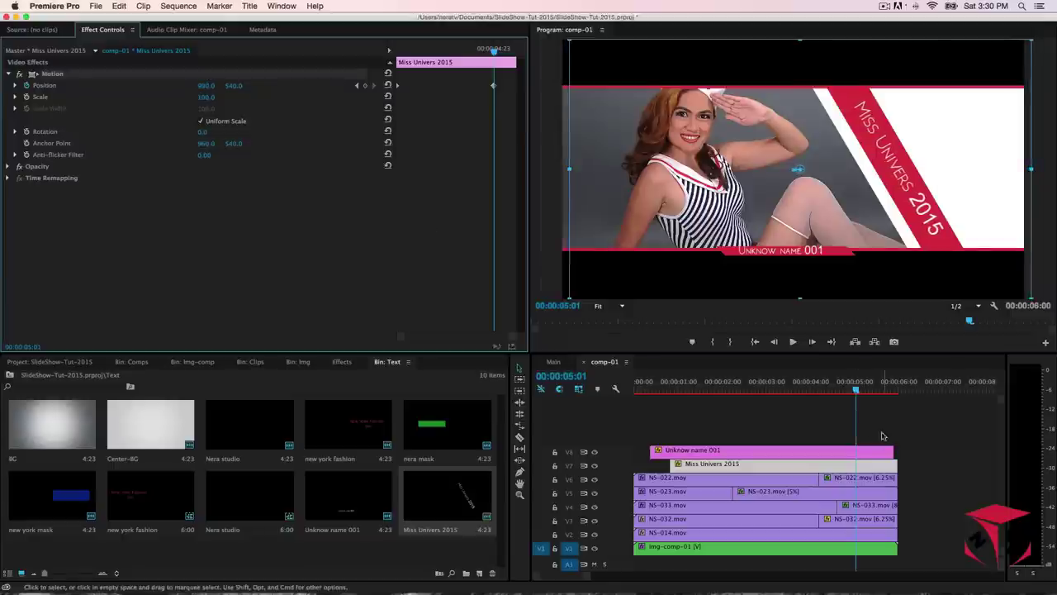
drag(858, 393, 634, 389)
key(space)
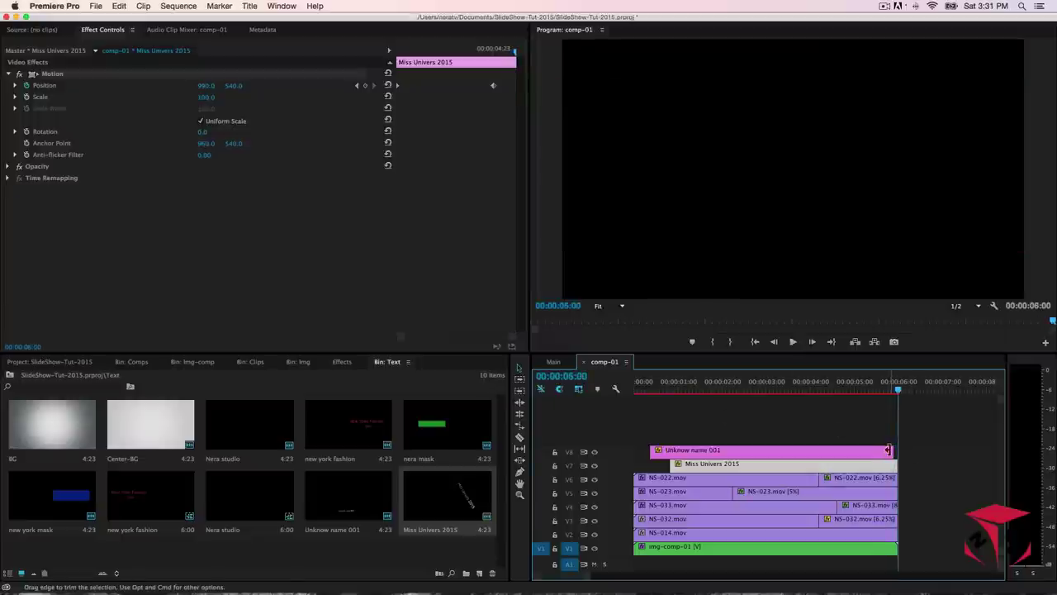
- Extend the Unknow name 001 clip by two frames and play the sequence again
drag(889, 450, 897, 451)
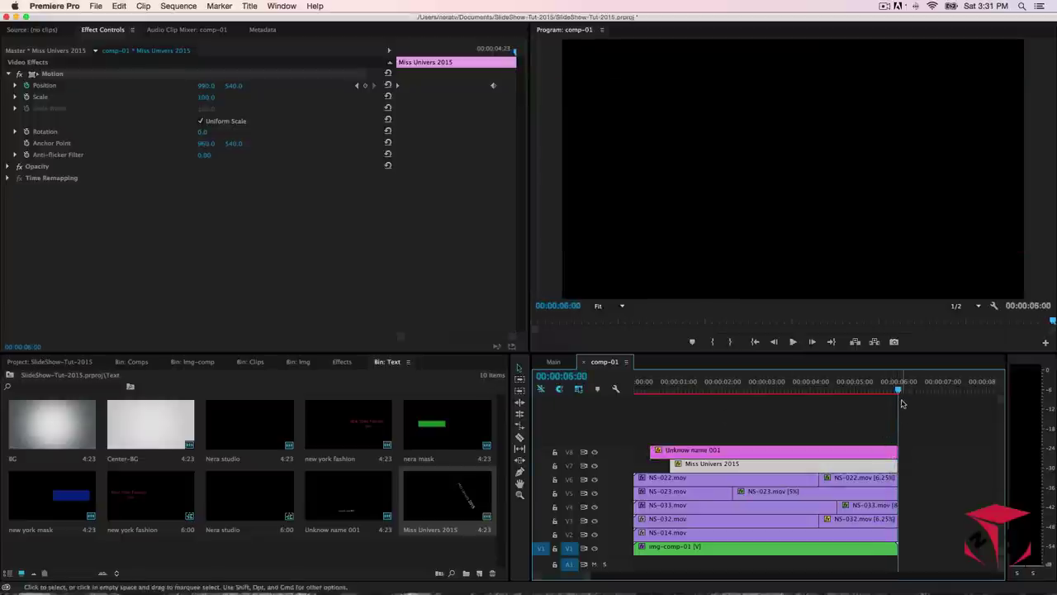
drag(899, 390, 614, 403)
key(space)
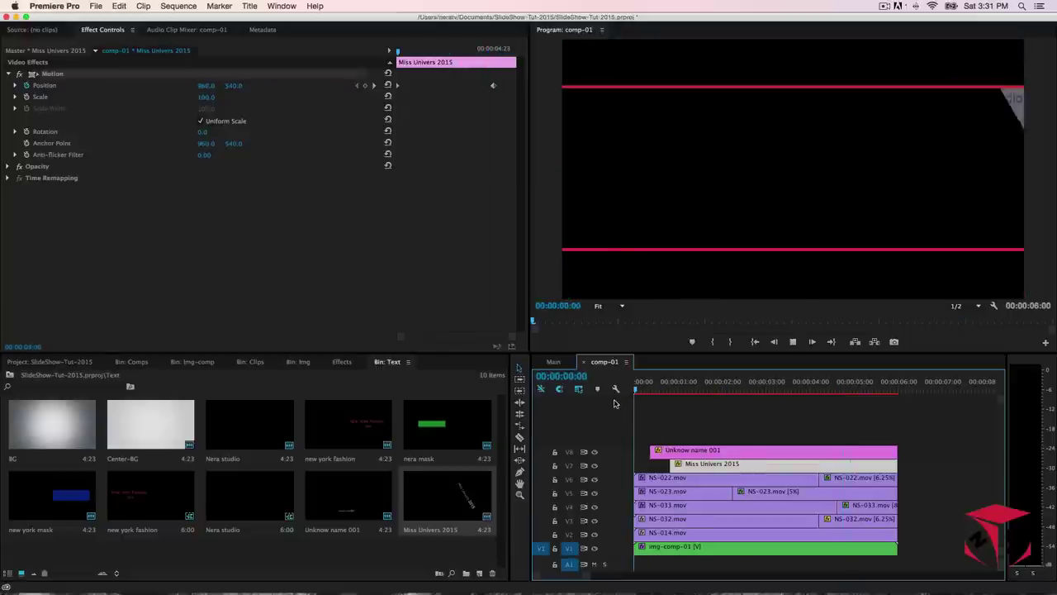
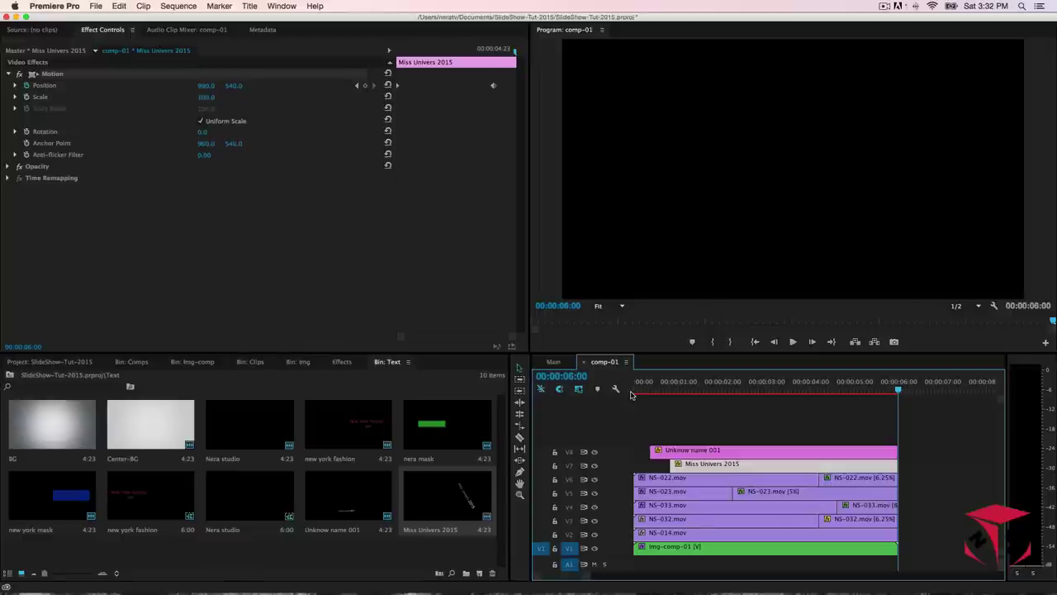
- Read the COMP-01 to COMP-04 layer lists in LIST-TUT-2015, then minimize TextEdit
click(635, 573)
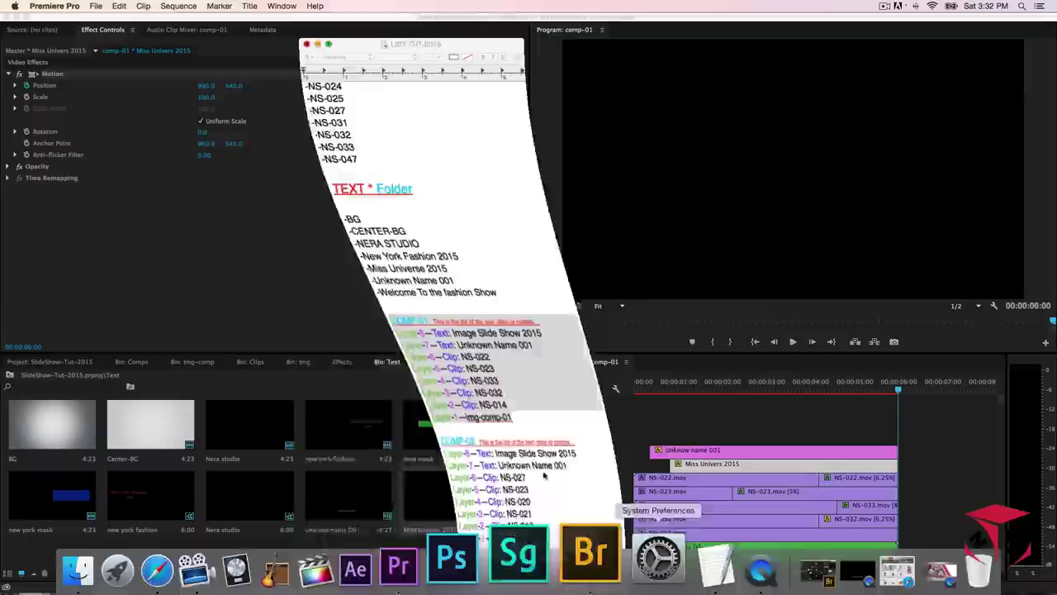
scroll(410, 330, down, 2)
scroll(387, 375, down, 1)
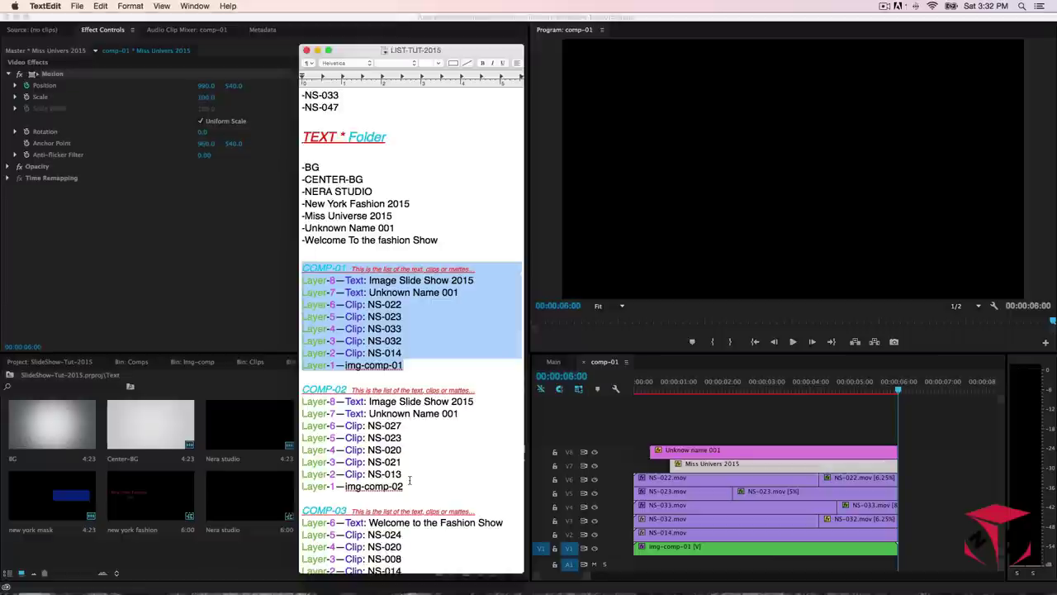
scroll(409, 479, down, 3)
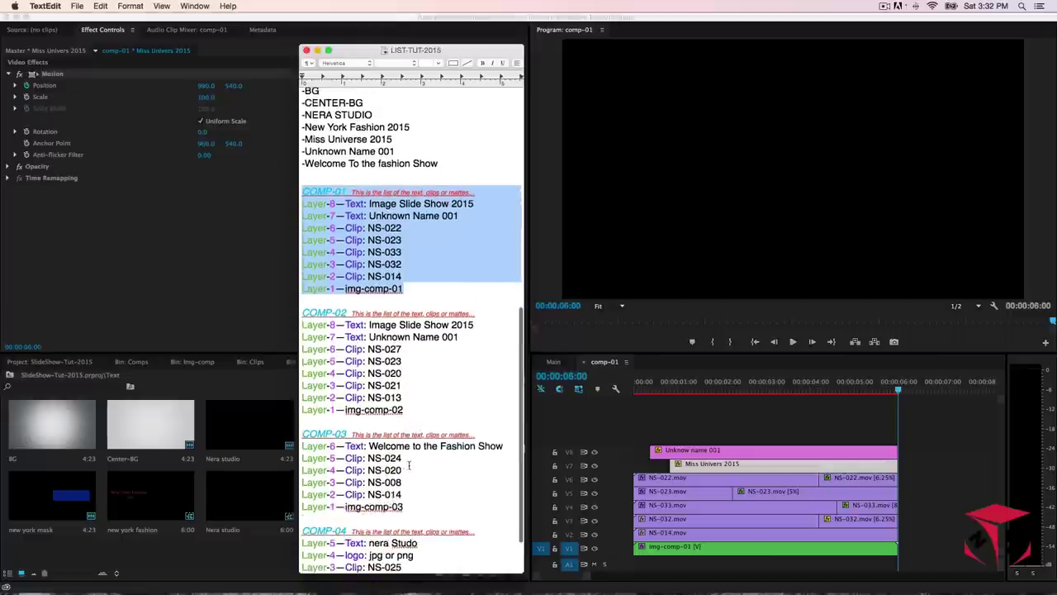
scroll(399, 451, down, 2)
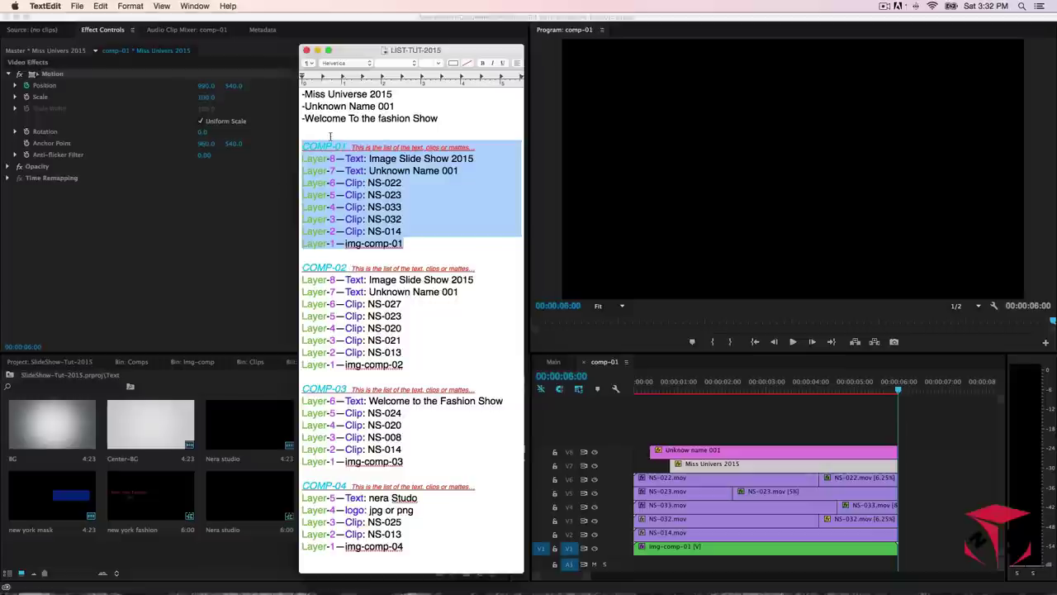
click(317, 50)
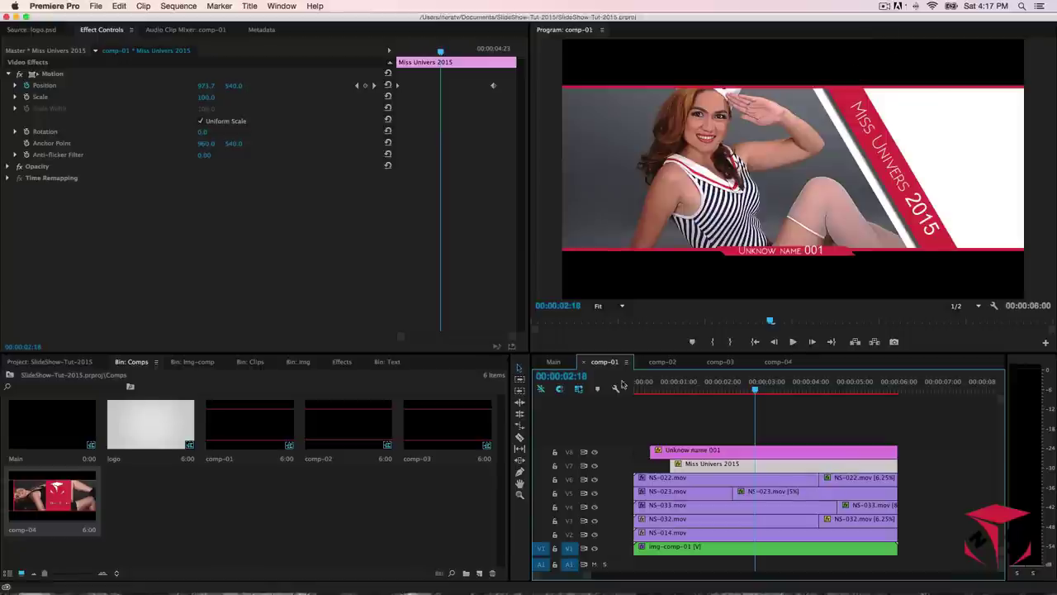
- Look through the finished comp-02, comp-03 and comp-04 sequences
click(664, 363)
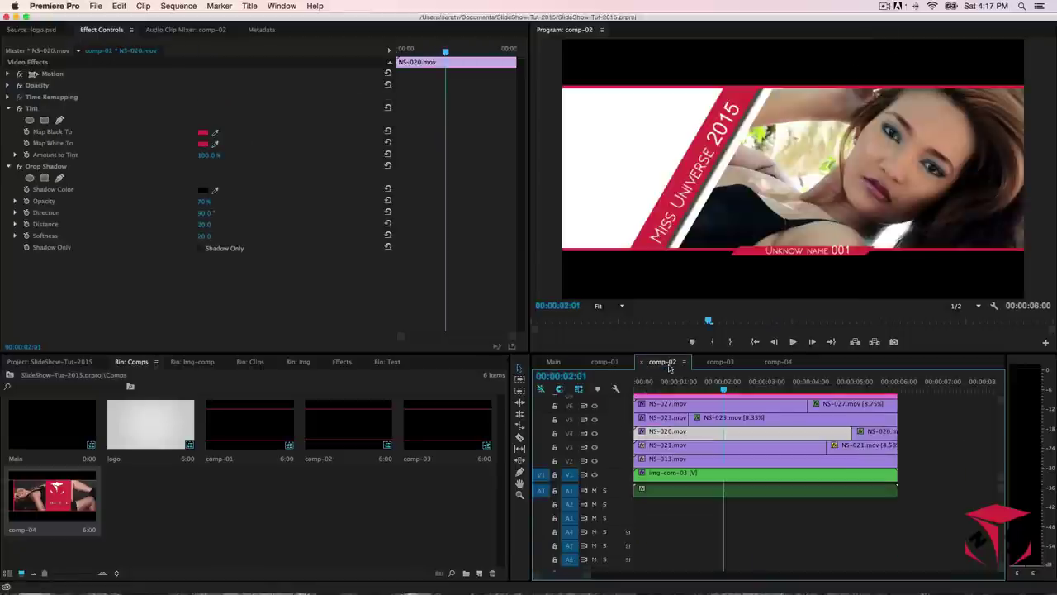
click(711, 364)
click(779, 363)
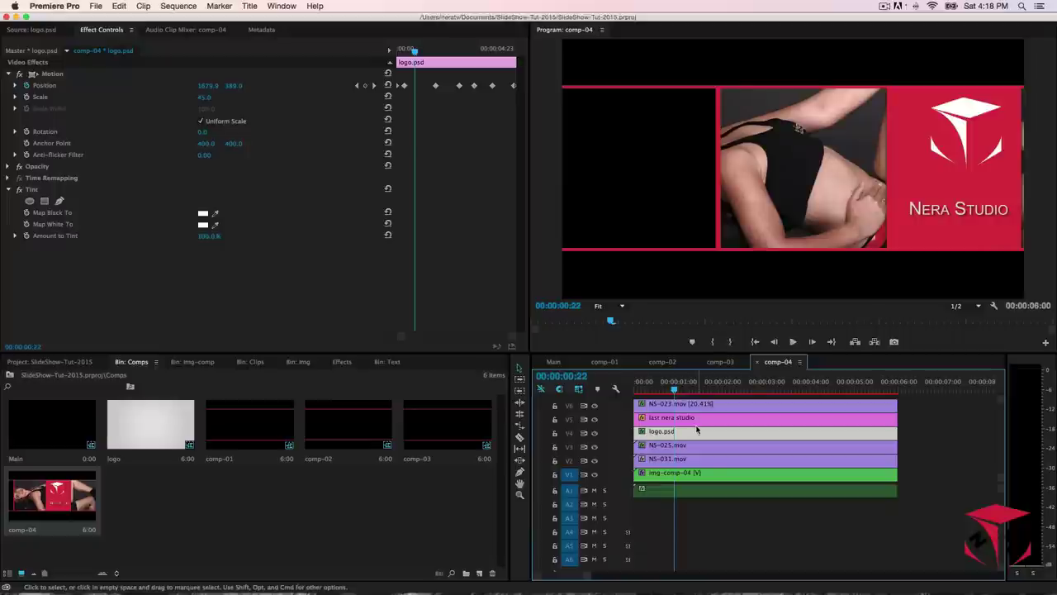
- Try a drop shadow distance of 30 on img-comp-04, undo it, and return to comp-03
click(661, 474)
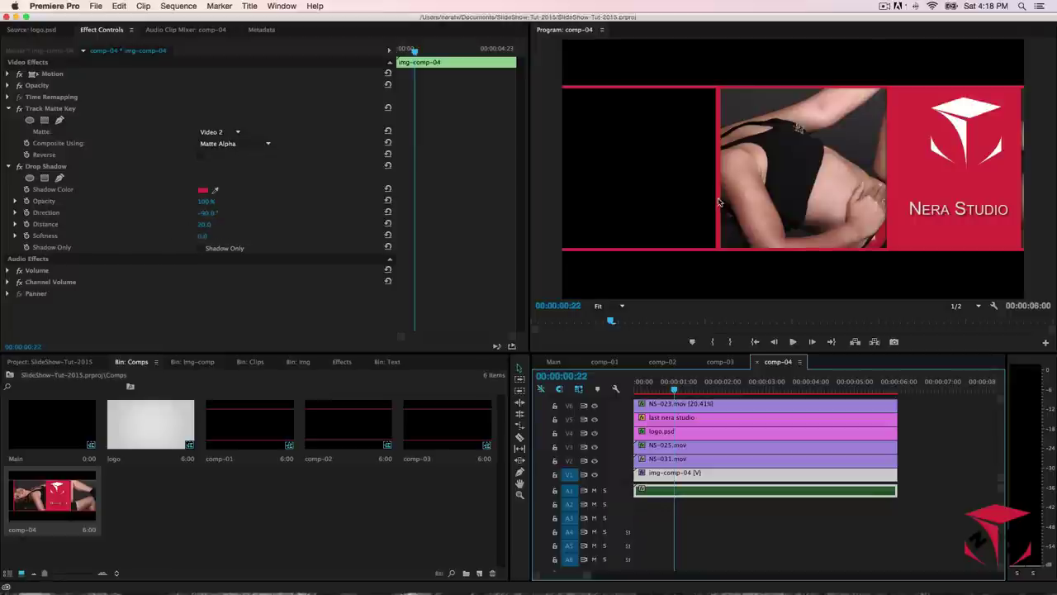
drag(204, 224, 225, 234)
key(super+z)
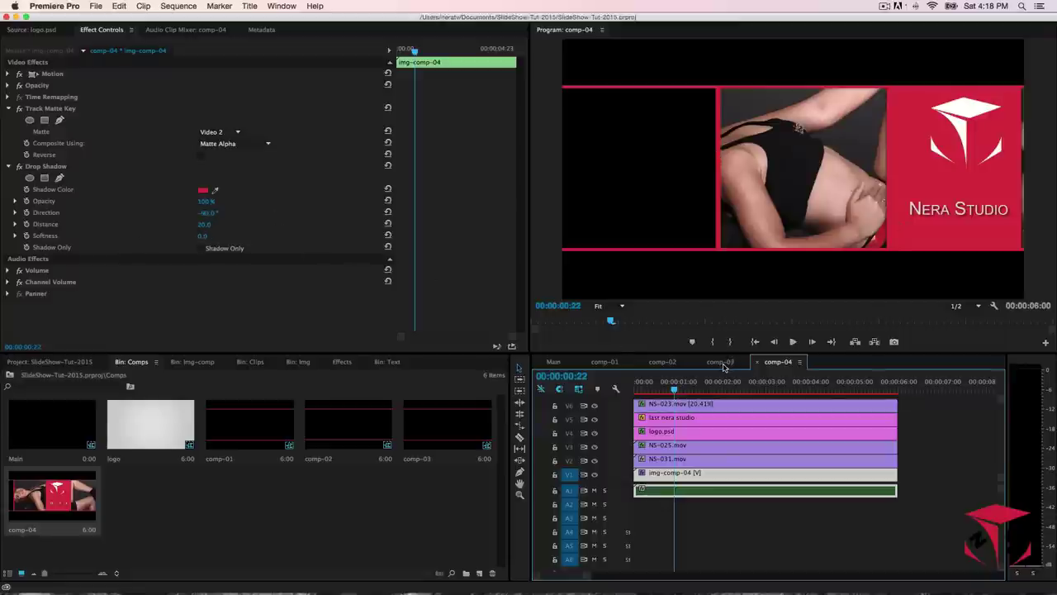
click(722, 362)
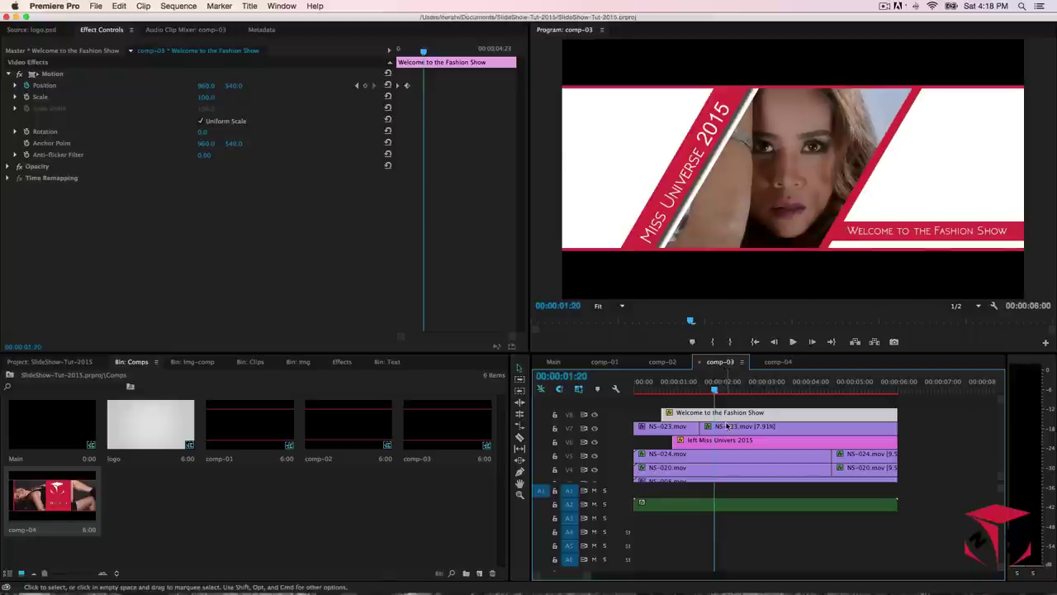
scroll(715, 449, down, 2)
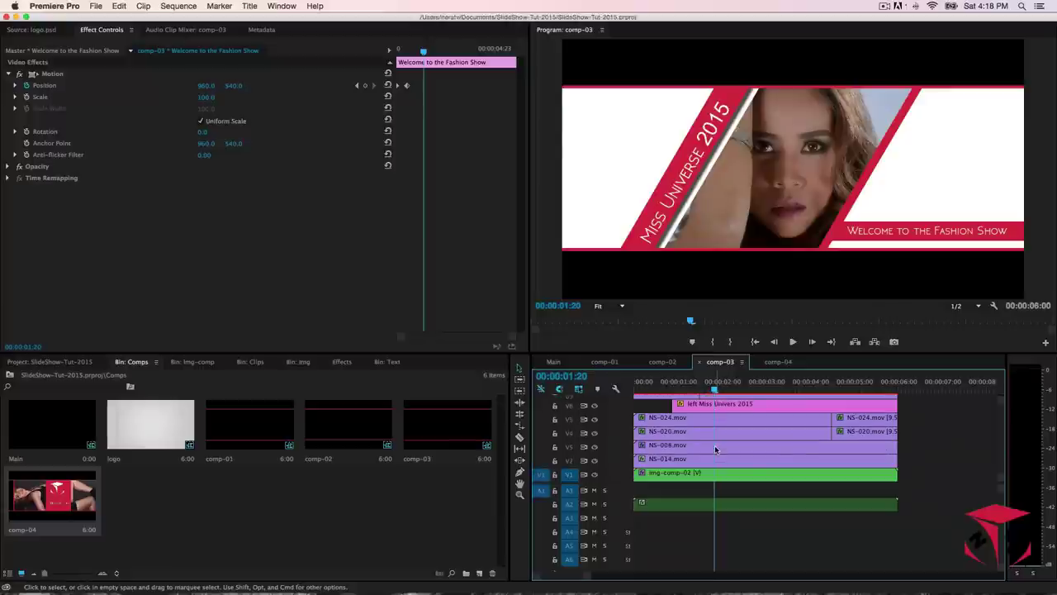
click(695, 460)
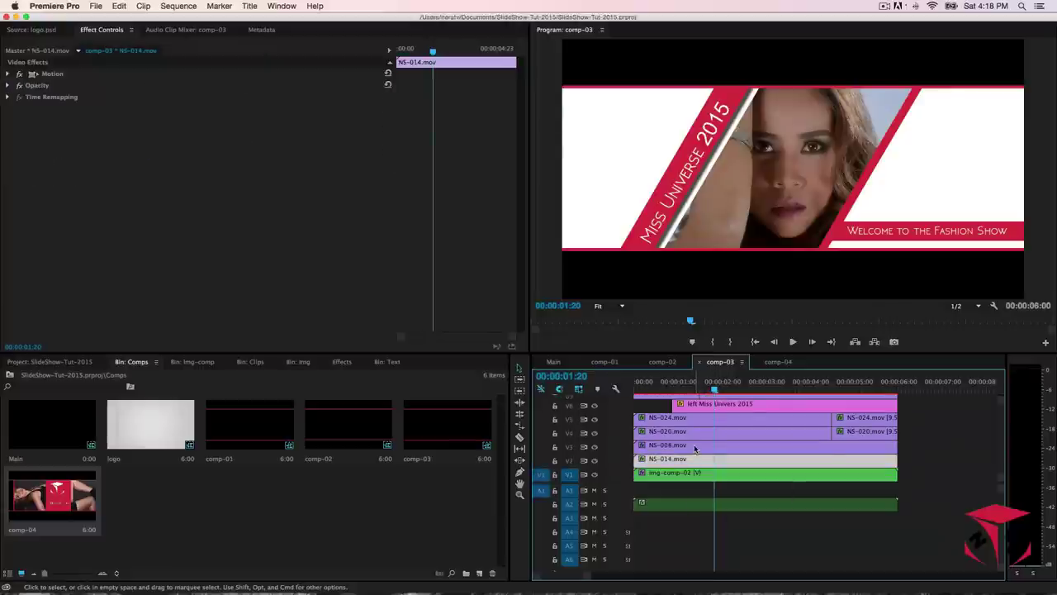
click(696, 446)
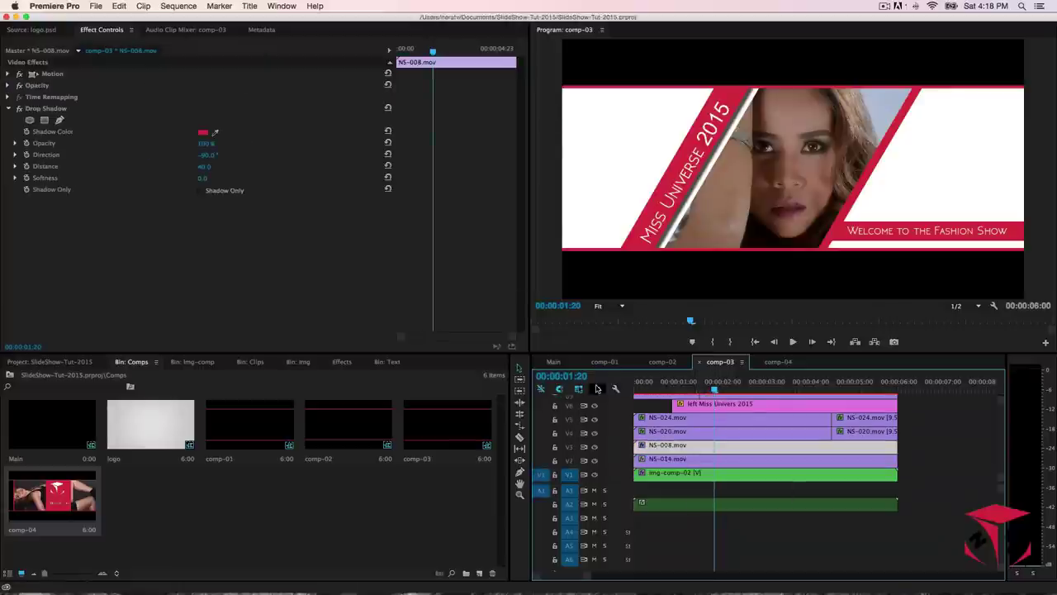
click(594, 447)
click(594, 446)
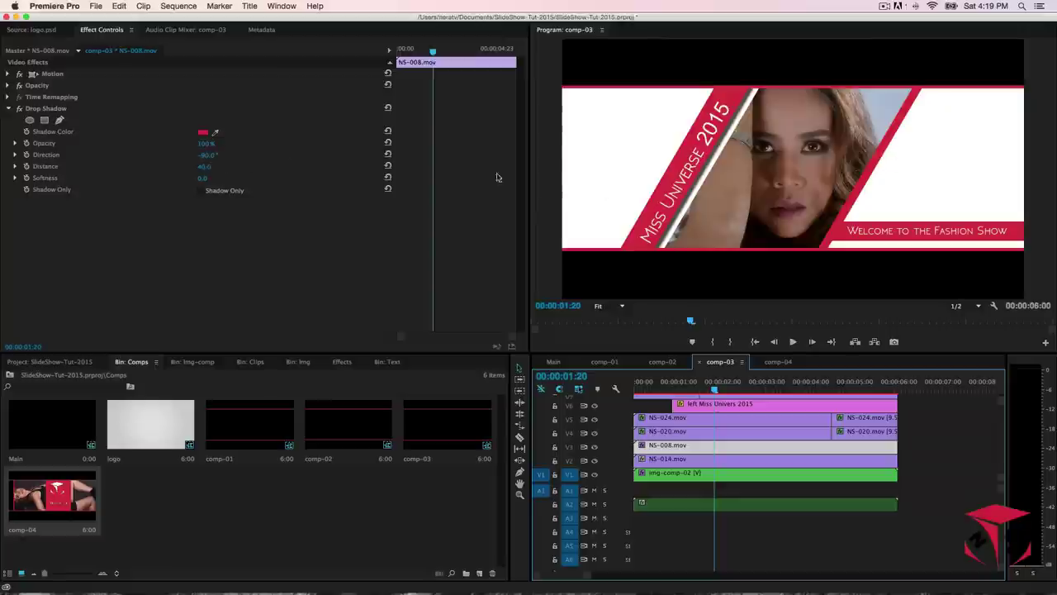
click(207, 154)
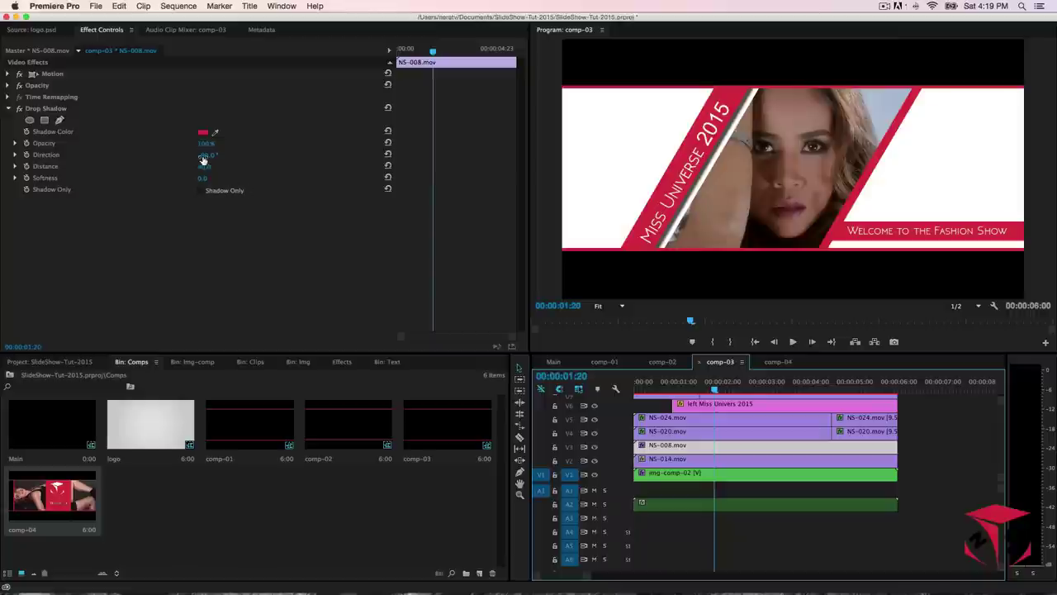
text(90)
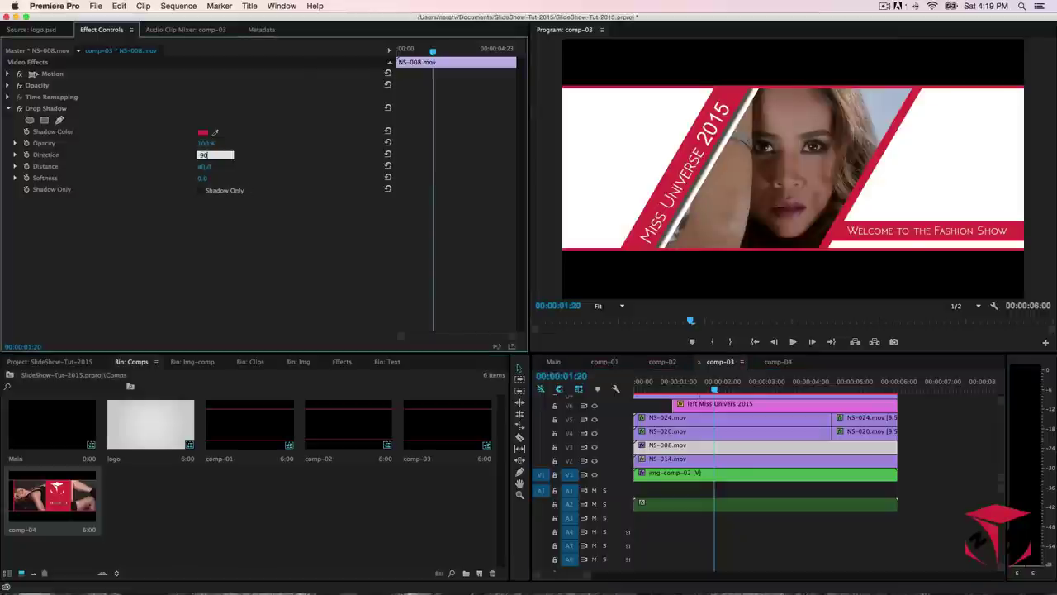
key(Return)
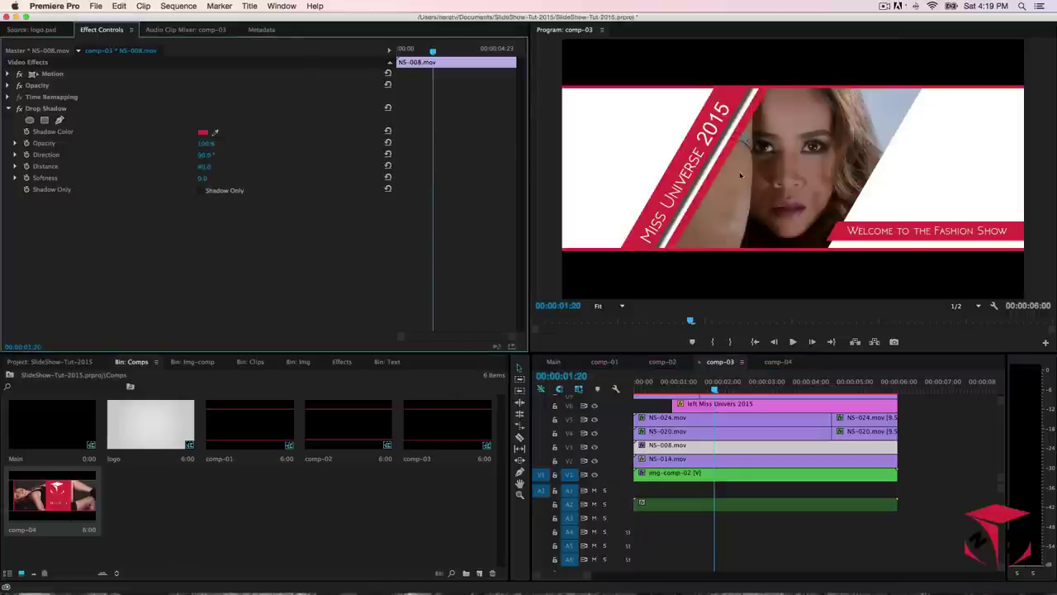
click(208, 153)
text(-)
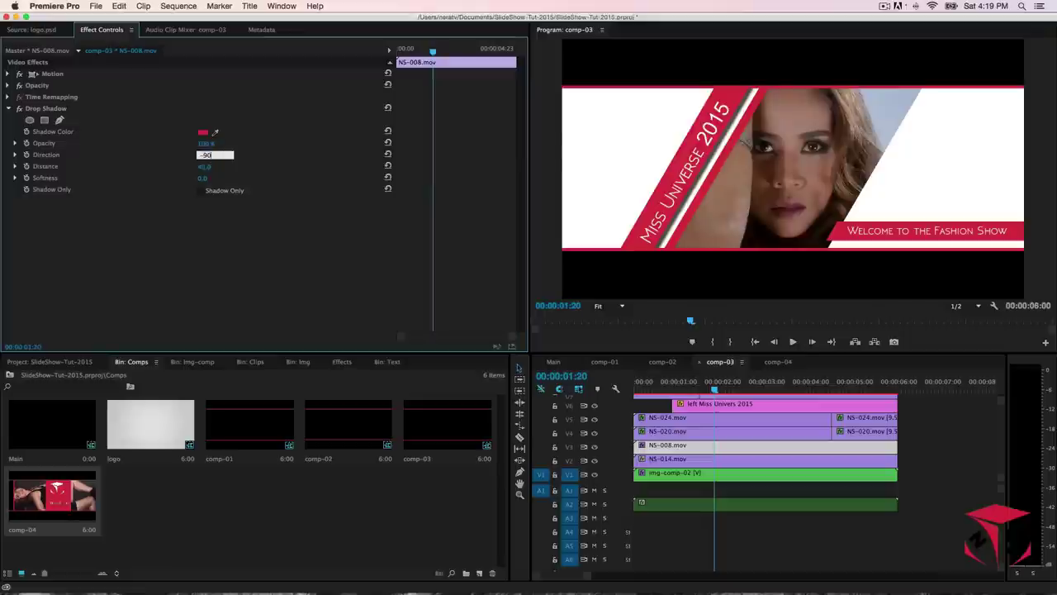
text(90)
key(Return)
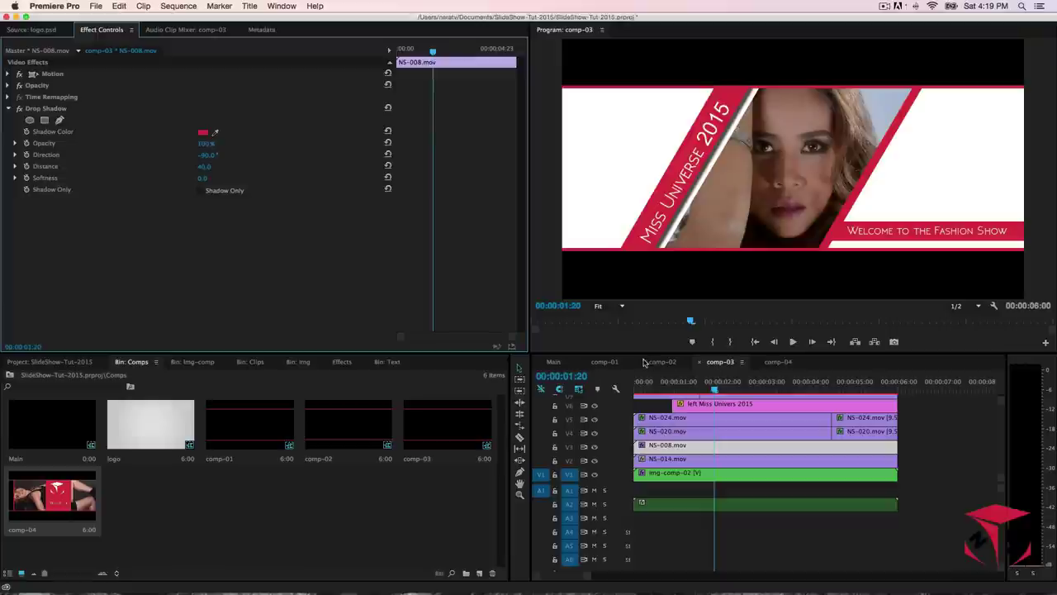
- Flip through comp-01 to comp-04, then open the empty Main sequence
click(616, 366)
click(669, 364)
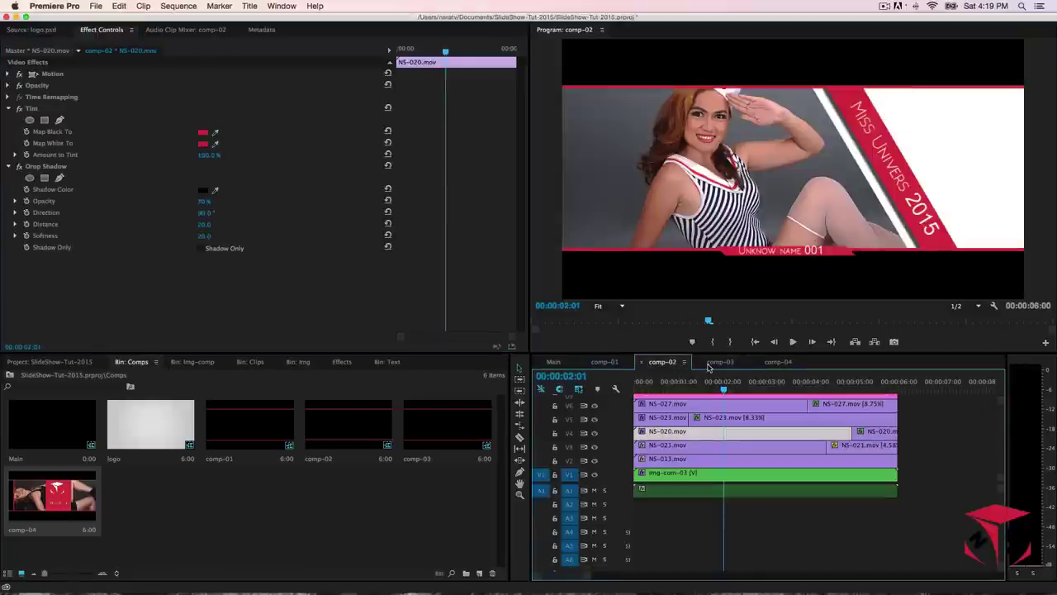
click(708, 365)
click(775, 363)
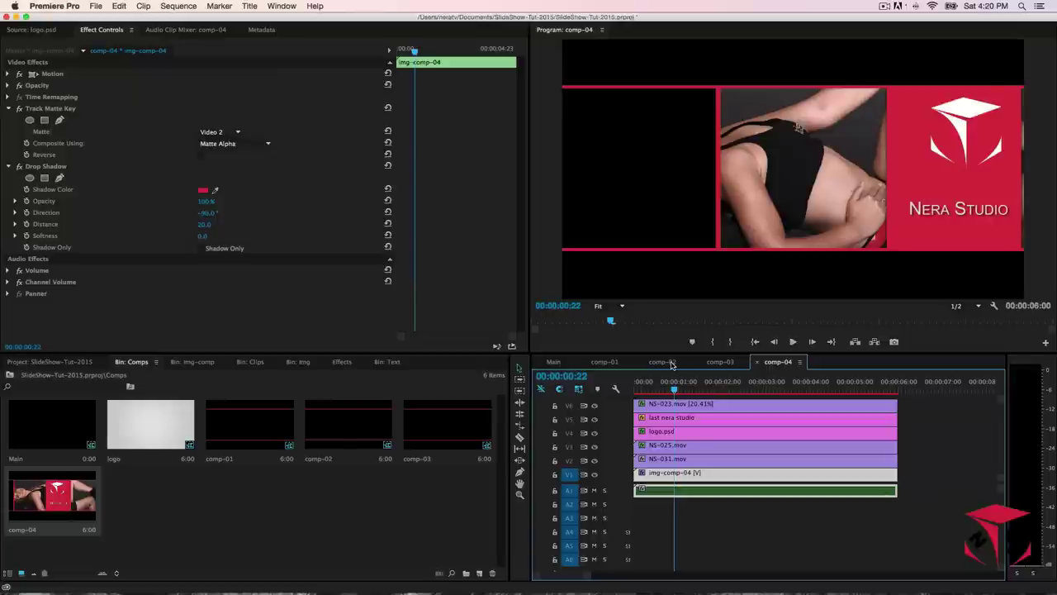
click(609, 362)
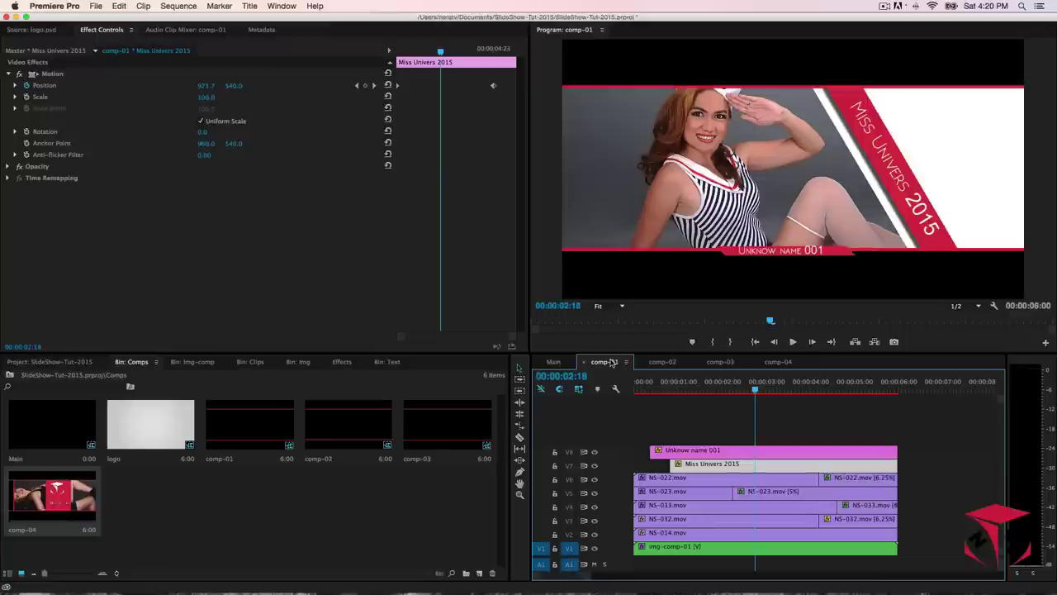
click(554, 362)
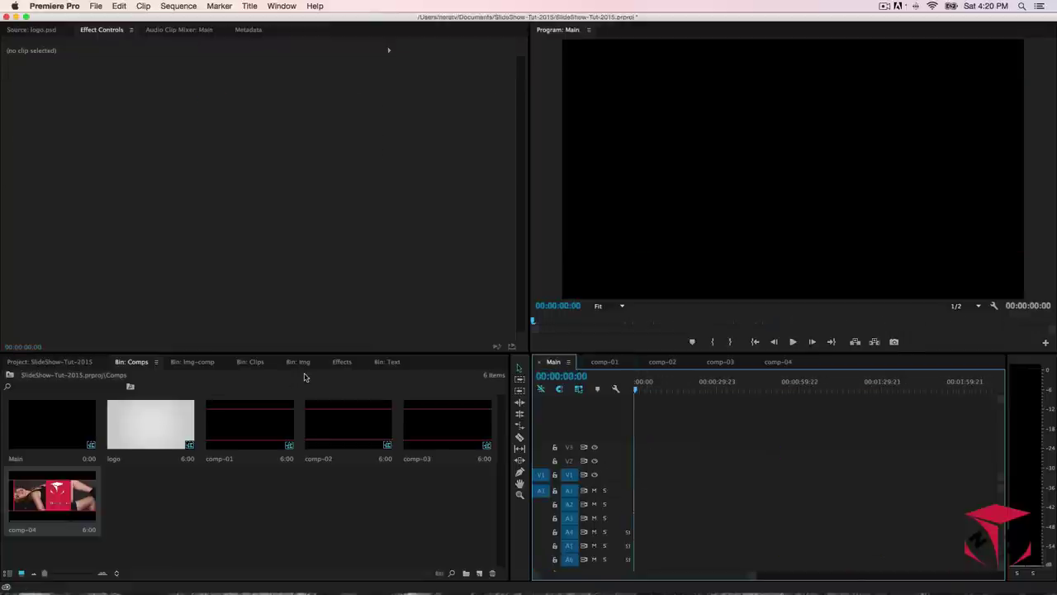
- Place the BG clip from the Text bin on V1 and extend it much longer
click(372, 366)
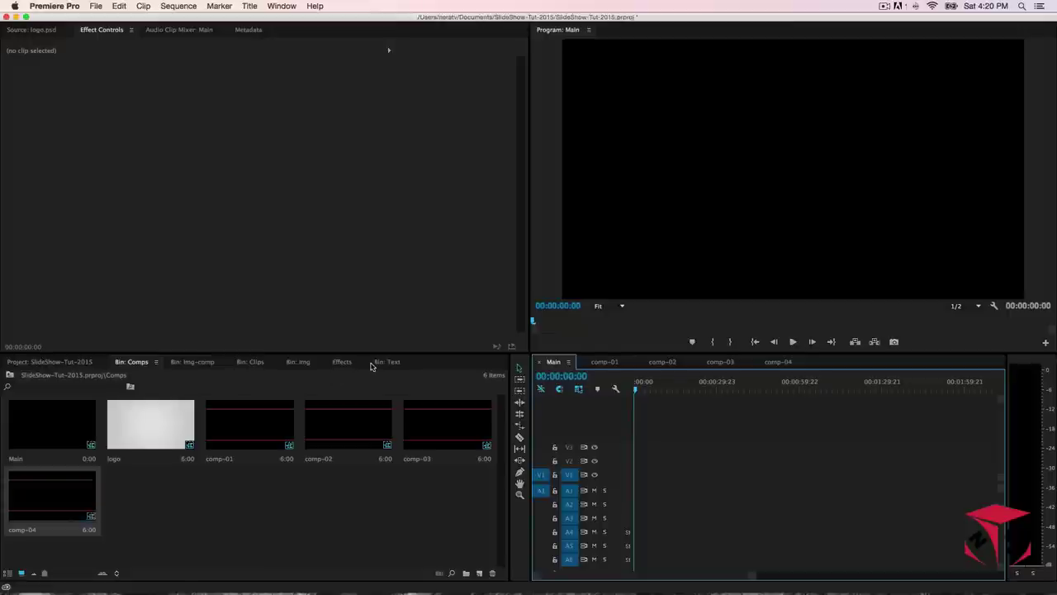
scroll(177, 429, up, 2)
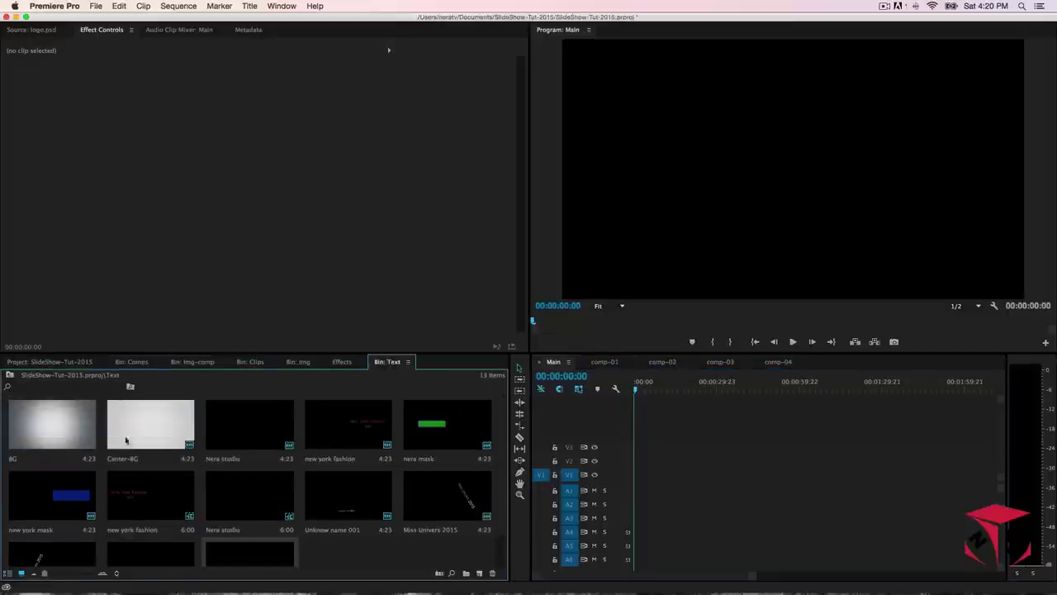
click(69, 430)
drag(47, 427, 641, 490)
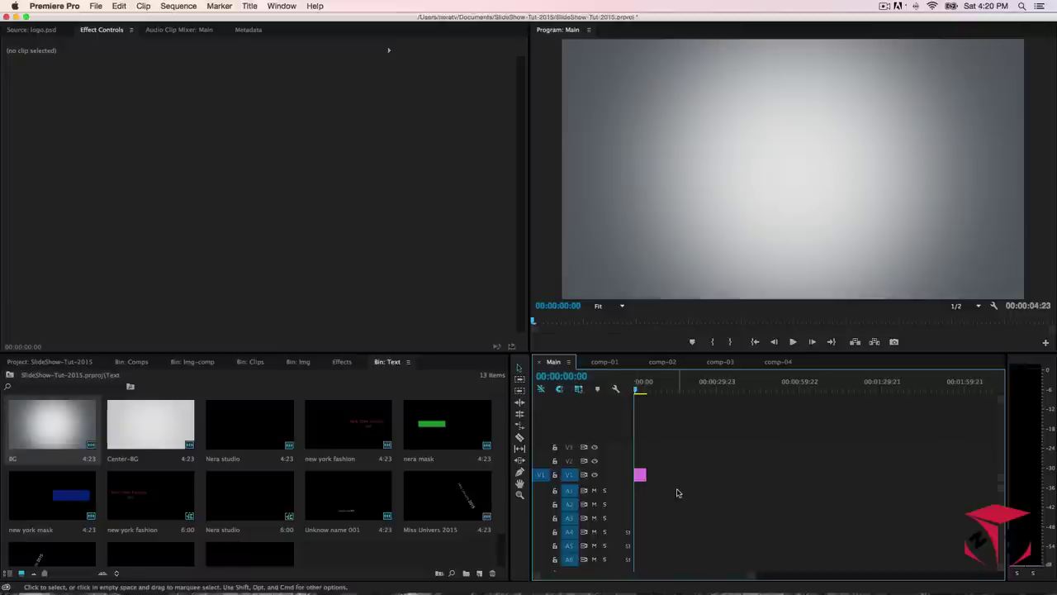
drag(649, 474, 948, 484)
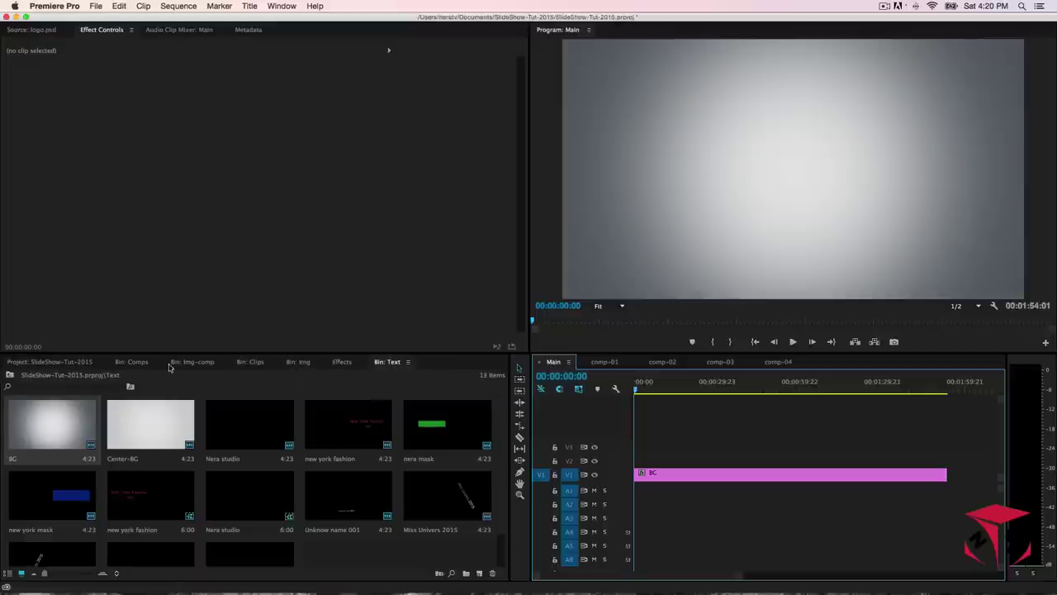
- Put the logo comp on V3 at the start, preview it, and zoom the timeline in
click(133, 363)
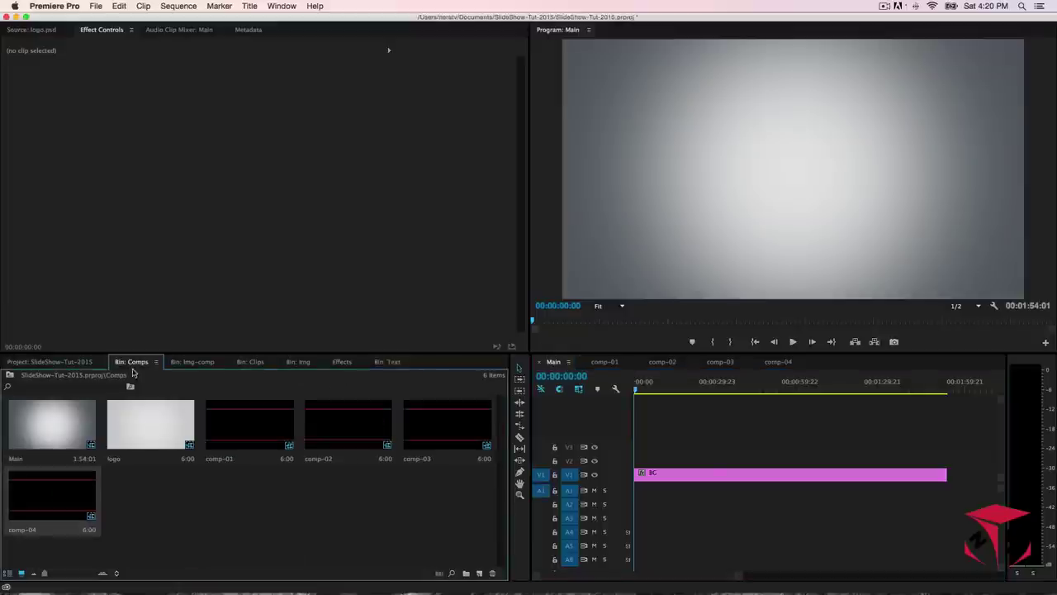
click(137, 456)
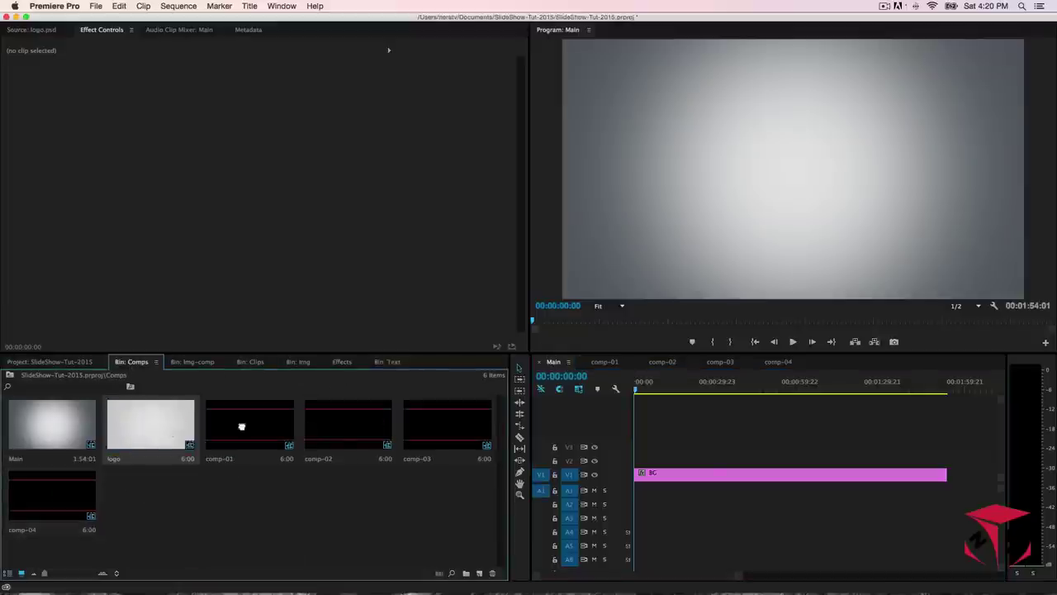
drag(587, 450, 634, 453)
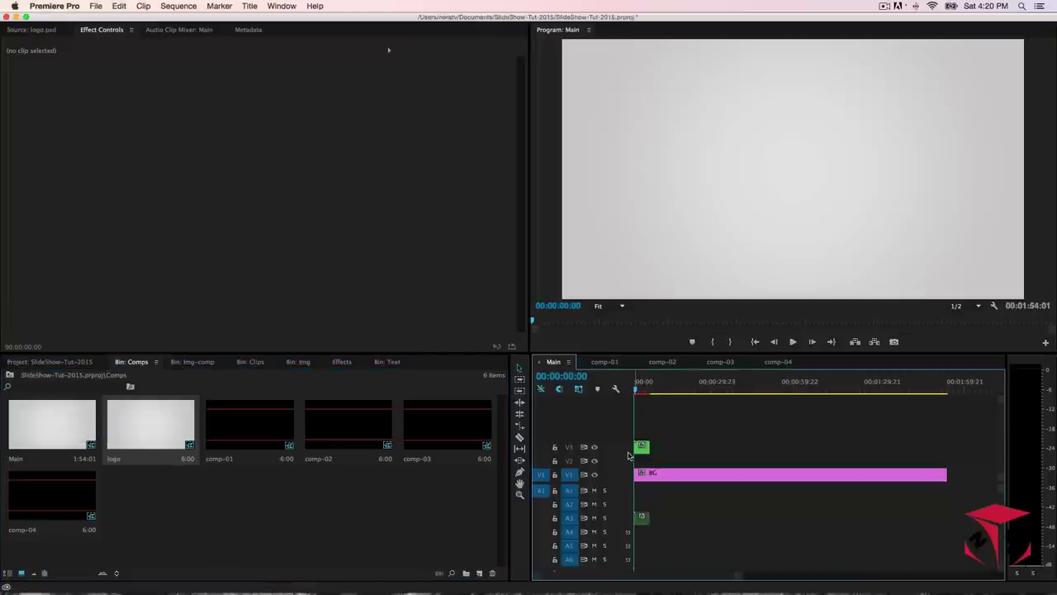
click(638, 391)
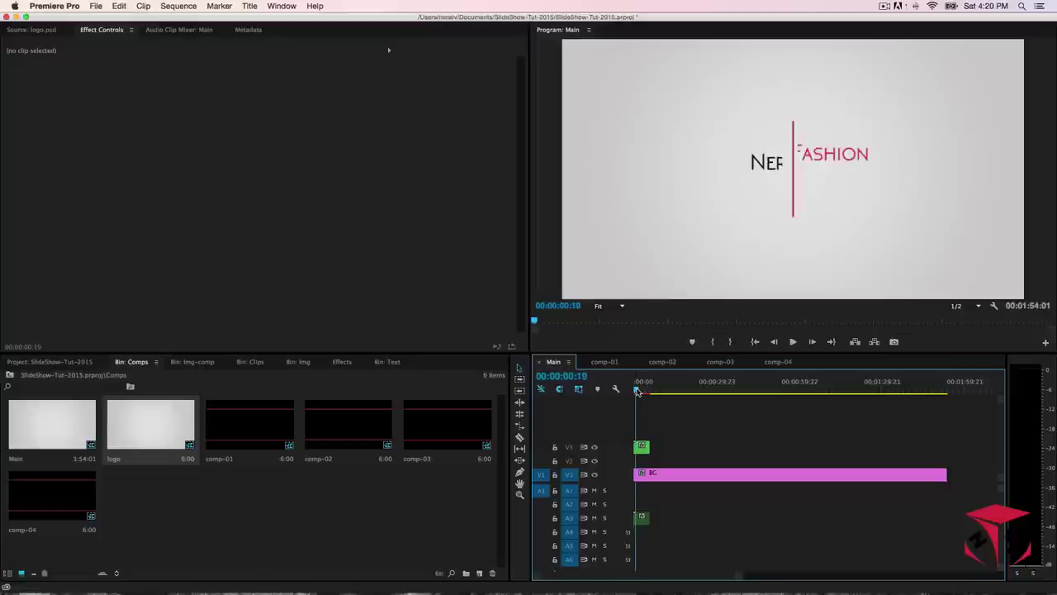
drag(638, 392, 633, 391)
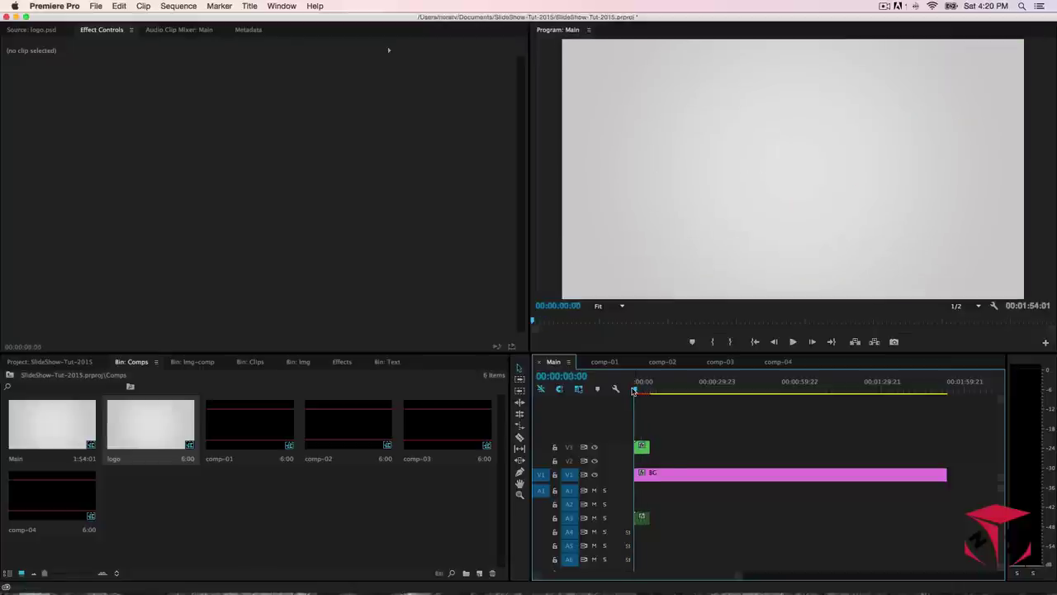
key(equal)
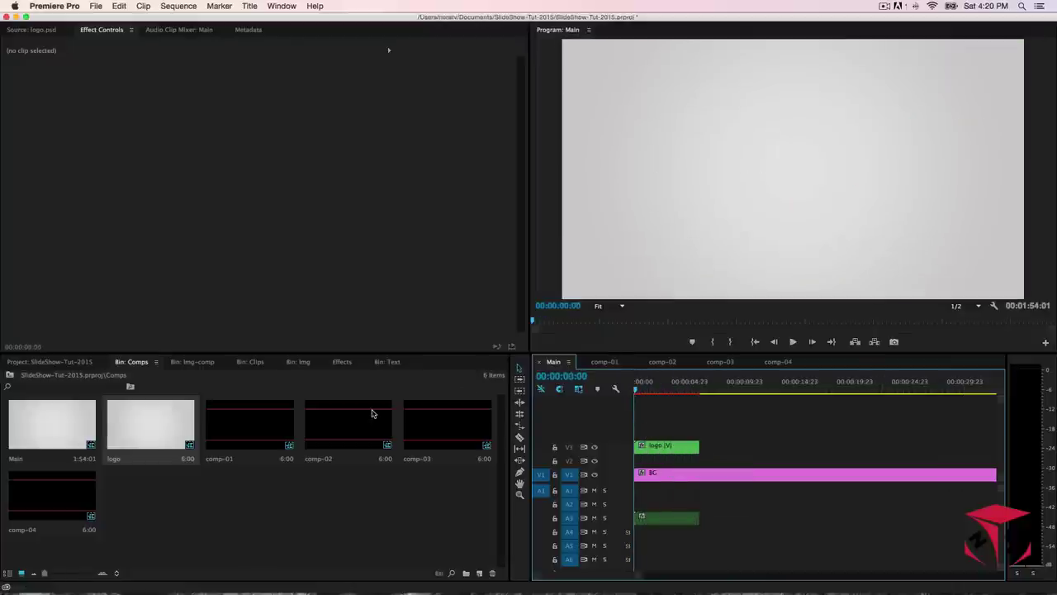
- Place comp-01, comp-02, comp-03 and comp-04 end-to-end on V3 after the logo, previewing the cuts
click(246, 440)
drag(237, 429, 708, 446)
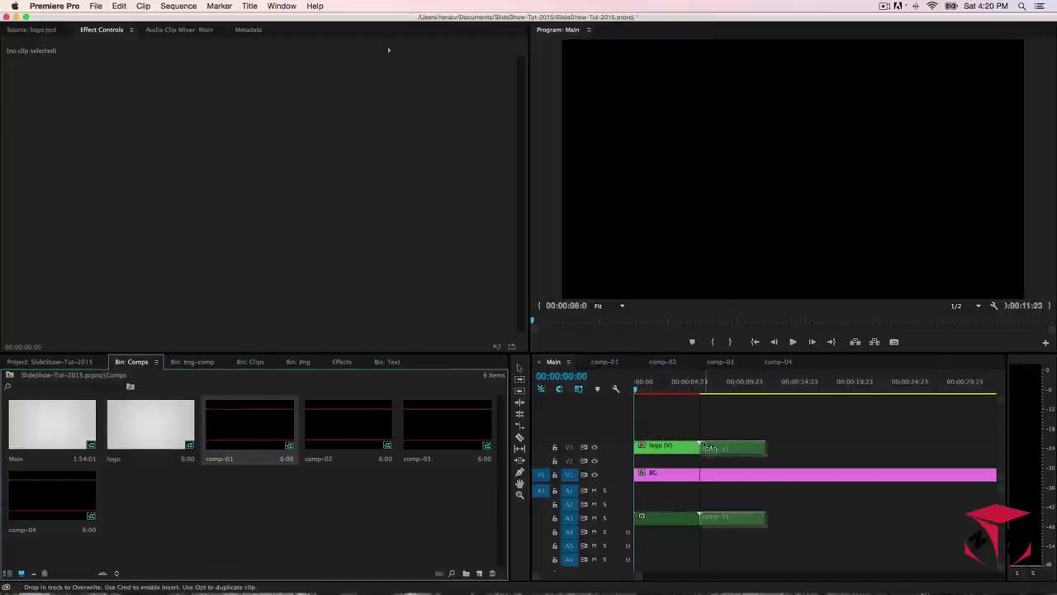
mouse_move(698, 384)
mouse_down()
mouse_move(710, 385)
mouse_move(692, 382)
mouse_up()
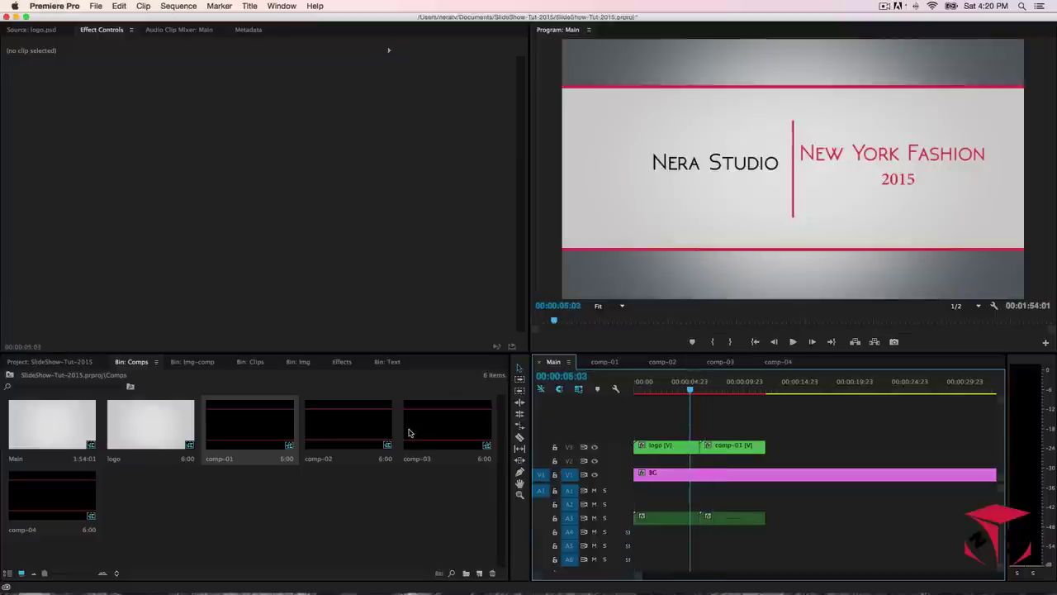
click(357, 441)
drag(341, 433, 781, 452)
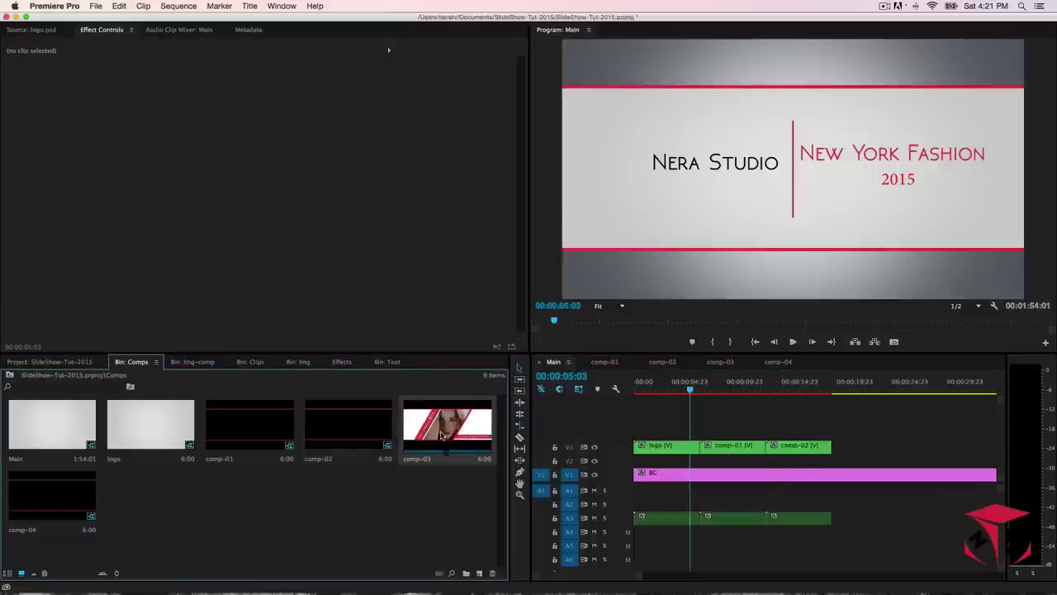
drag(446, 436, 840, 450)
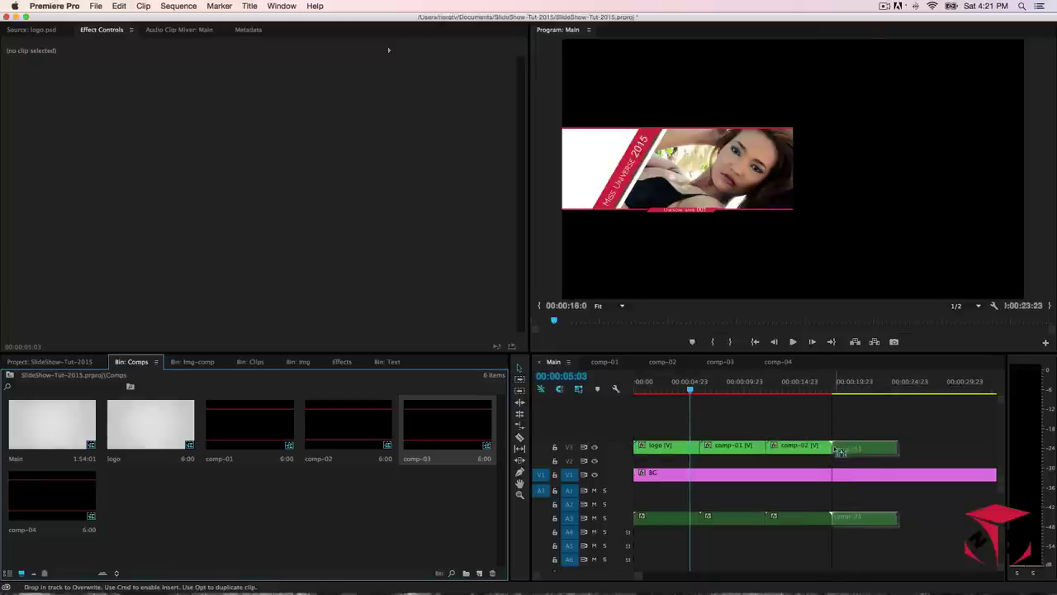
drag(85, 498, 909, 446)
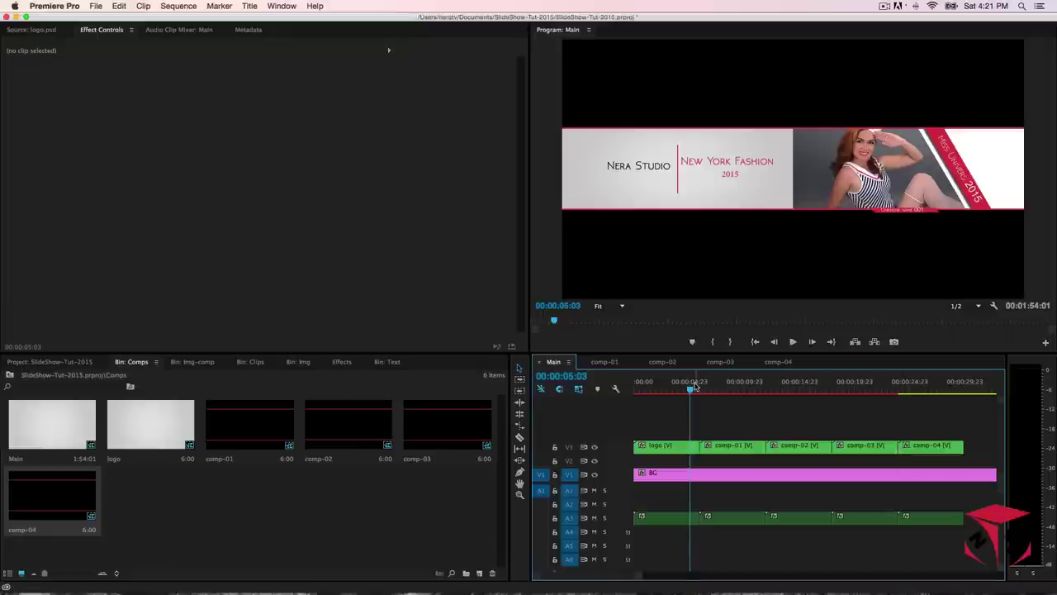
mouse_move(691, 389)
mouse_down()
mouse_move(904, 398)
mouse_move(861, 411)
mouse_move(725, 411)
mouse_move(746, 411)
mouse_move(703, 392)
mouse_up()
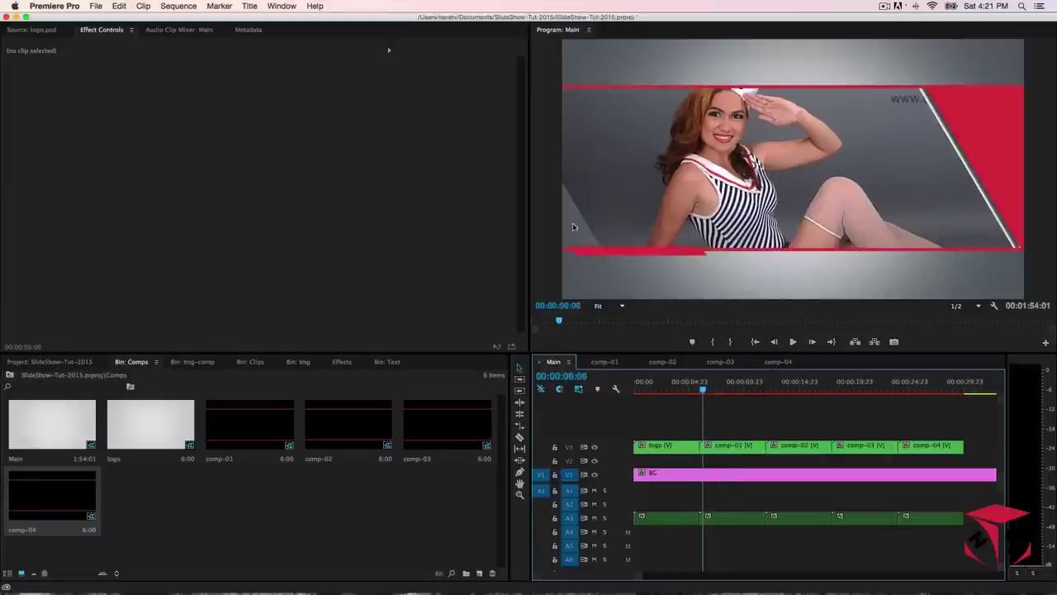
drag(704, 390, 694, 393)
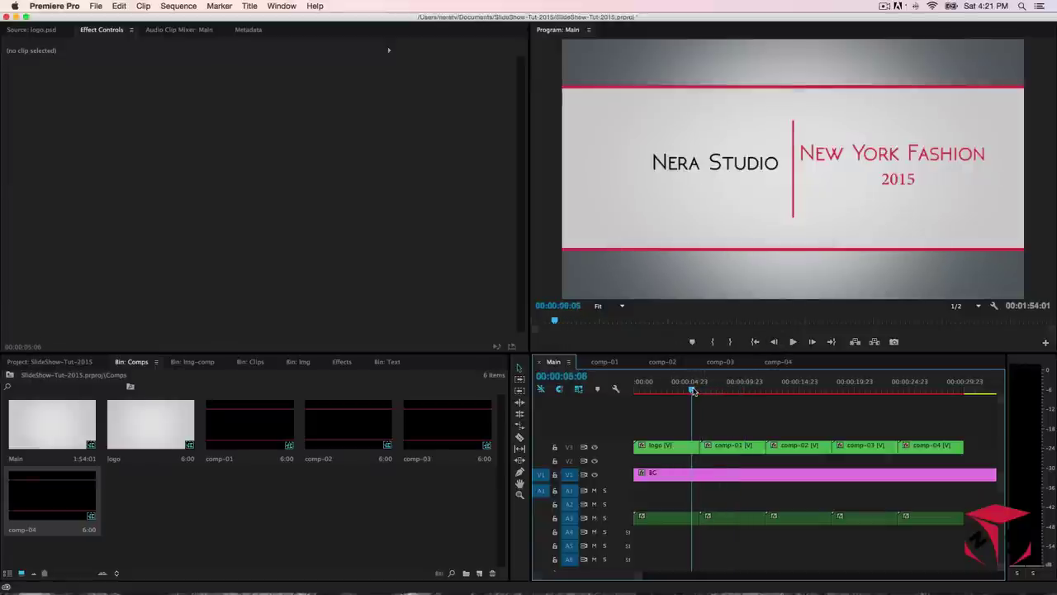
click(385, 361)
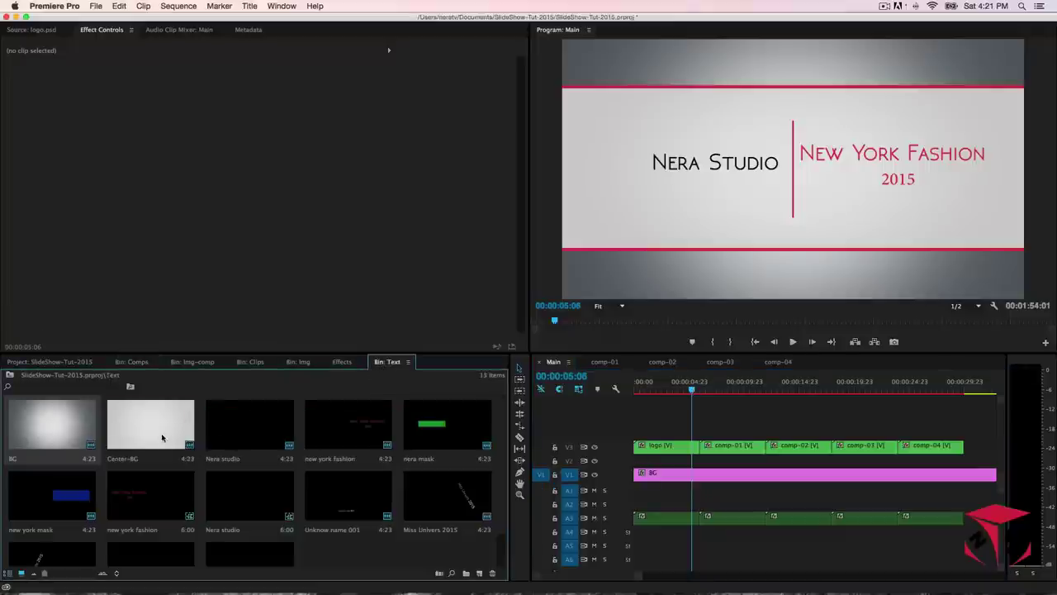
drag(162, 438, 710, 463)
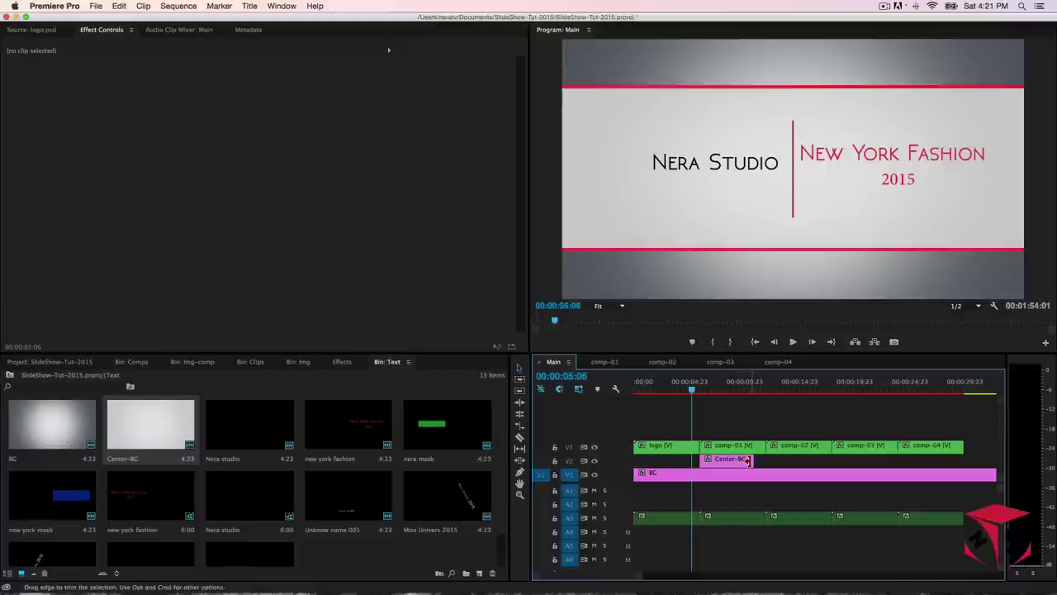
drag(749, 461, 963, 450)
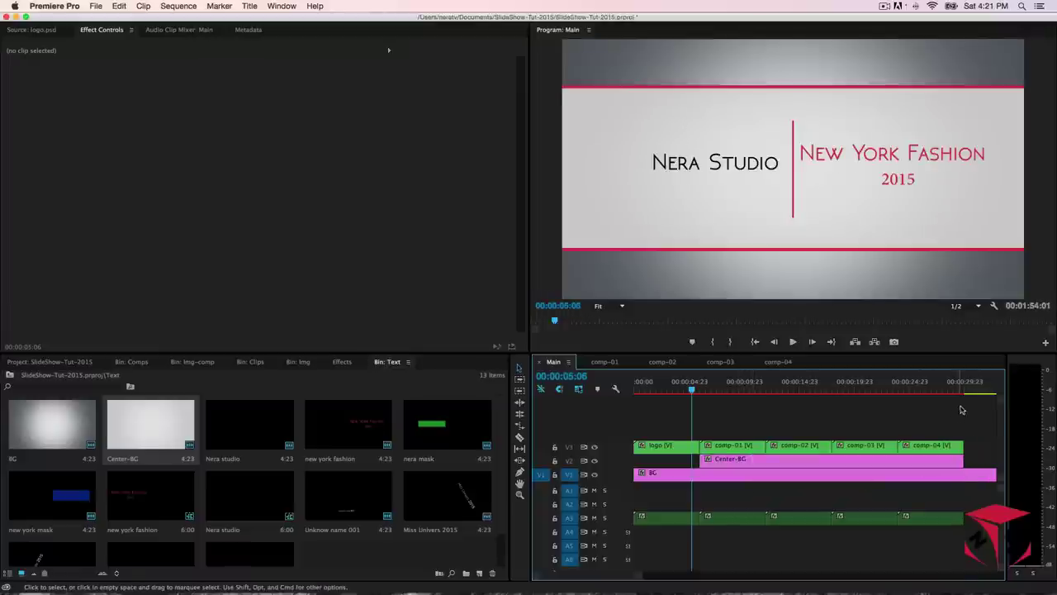
click(963, 386)
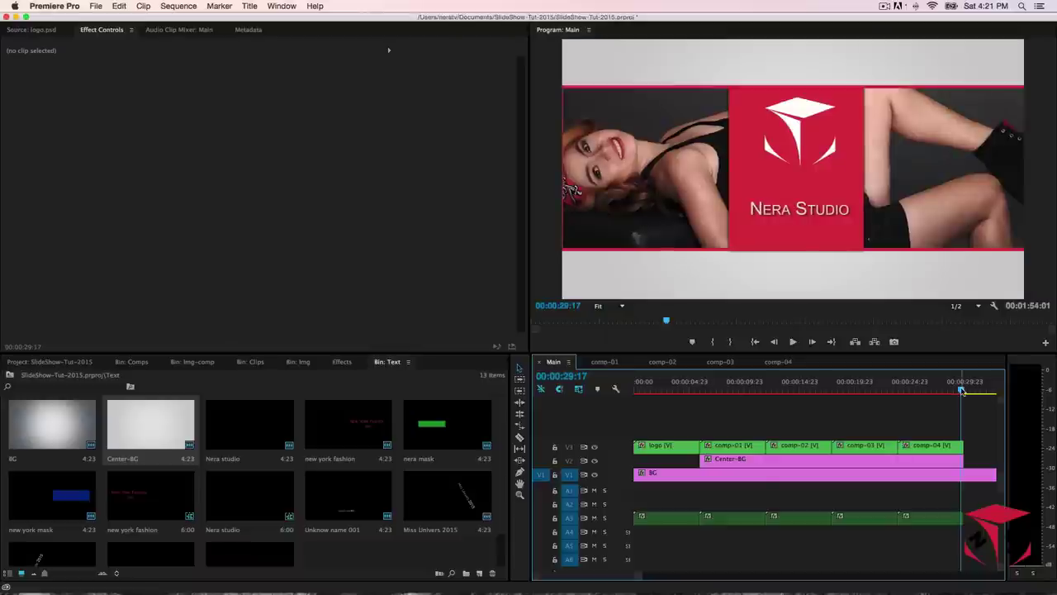
drag(963, 391, 960, 391)
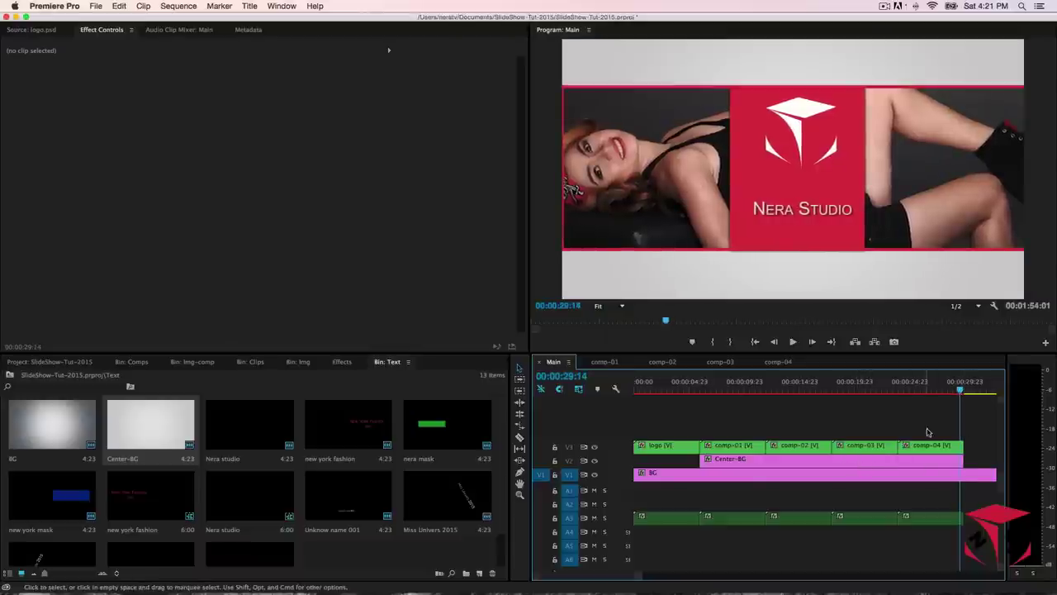
drag(960, 391, 765, 411)
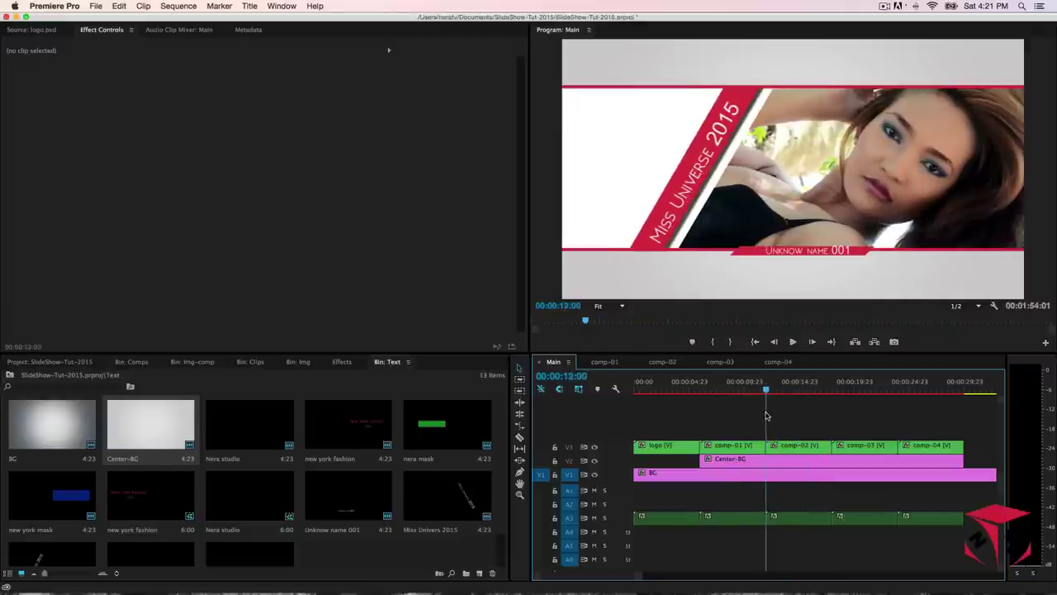
- Turn off Uniform Scale on Center-BG and lower its Scale Height to 63, keeping width 100
click(763, 465)
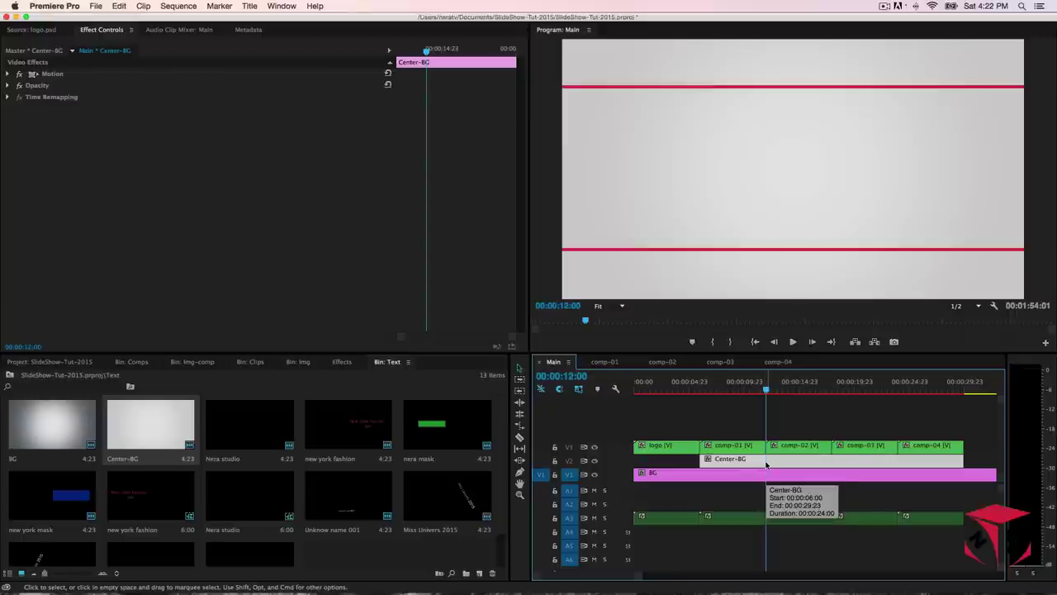
click(9, 75)
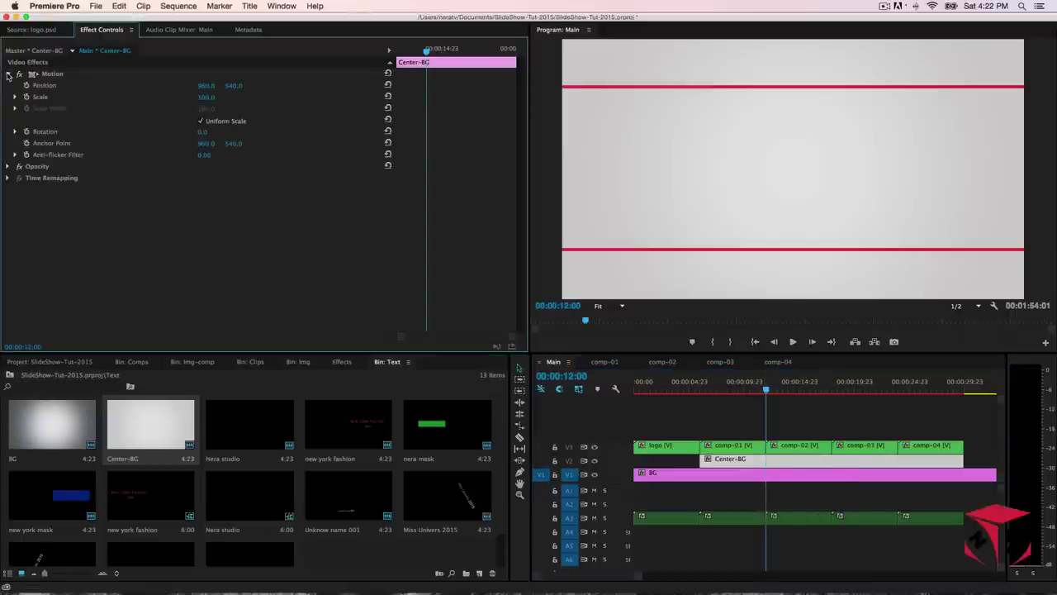
click(200, 121)
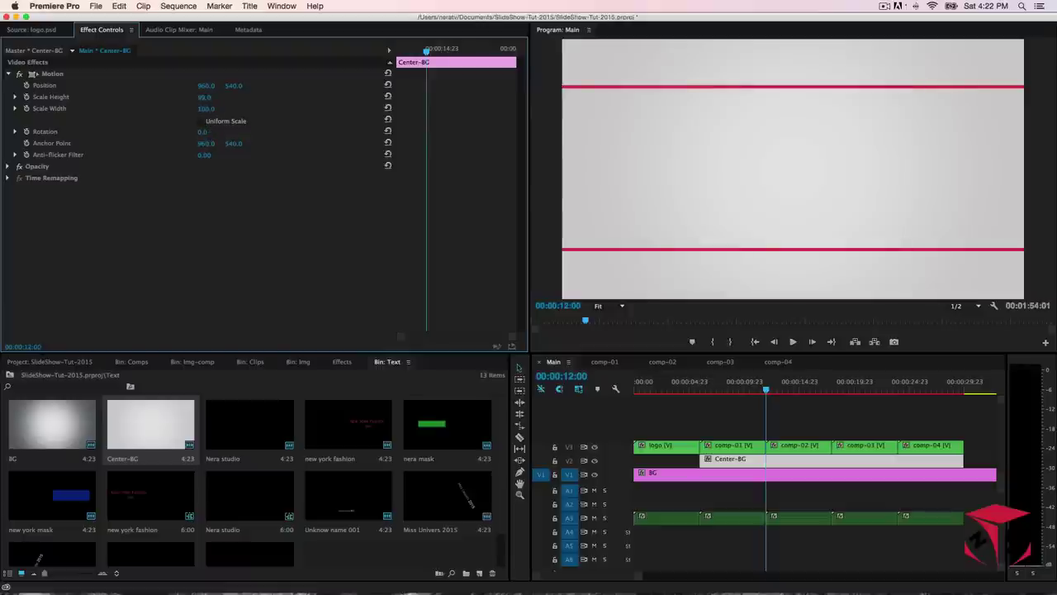
drag(204, 97, 185, 97)
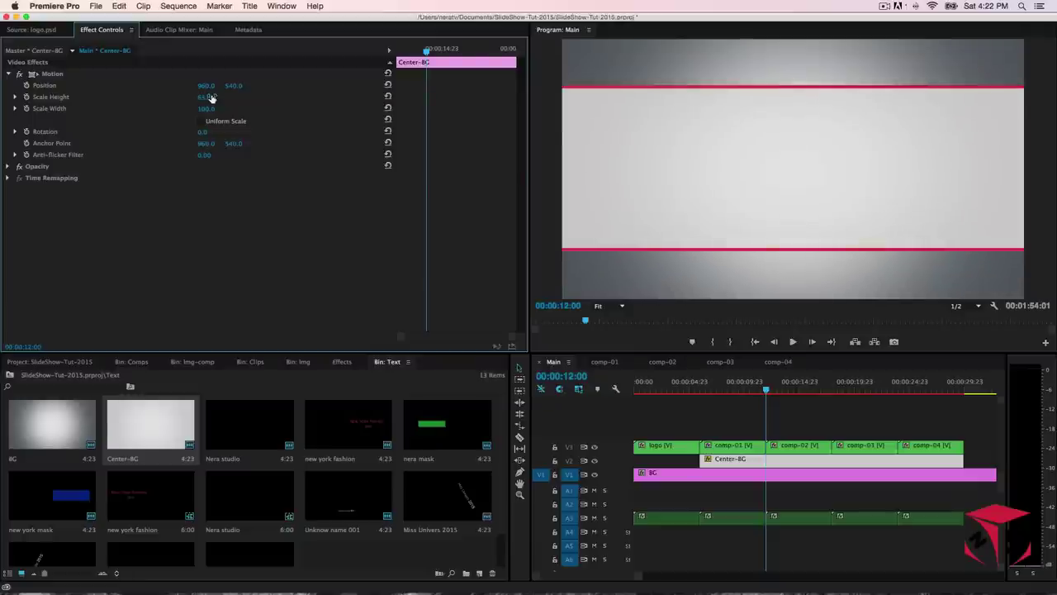
- Scrub through the Nera Studio title, Miss Universe slide and later slides to check the band
click(728, 390)
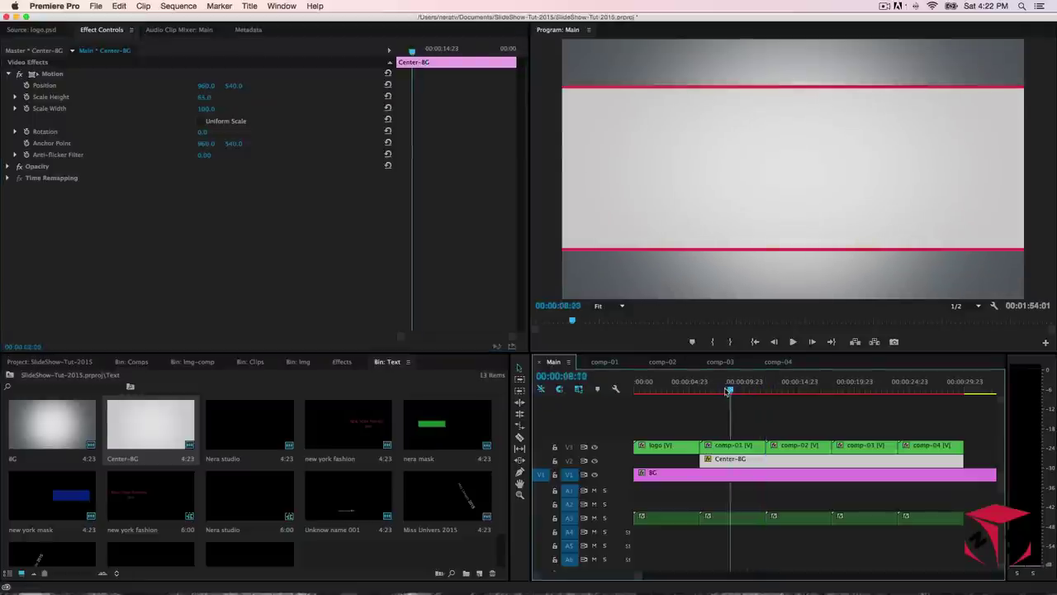
mouse_move(684, 390)
mouse_down()
mouse_move(670, 390)
mouse_move(700, 392)
mouse_up()
drag(706, 392, 777, 397)
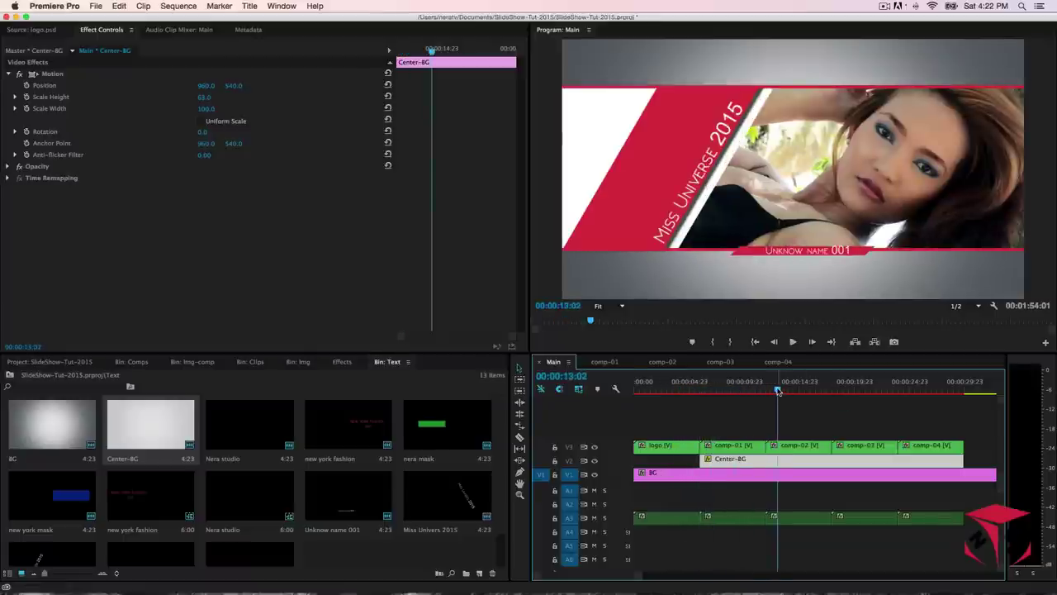
drag(778, 391, 926, 412)
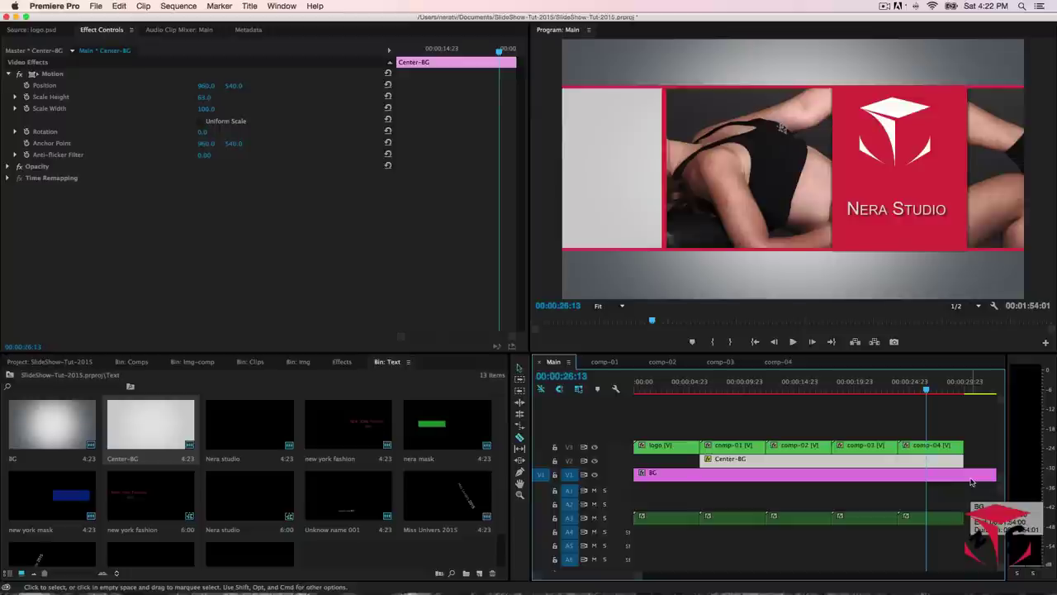
- Razor BG where comp-04 ends and delete the leftover piece
key(c)
click(965, 474)
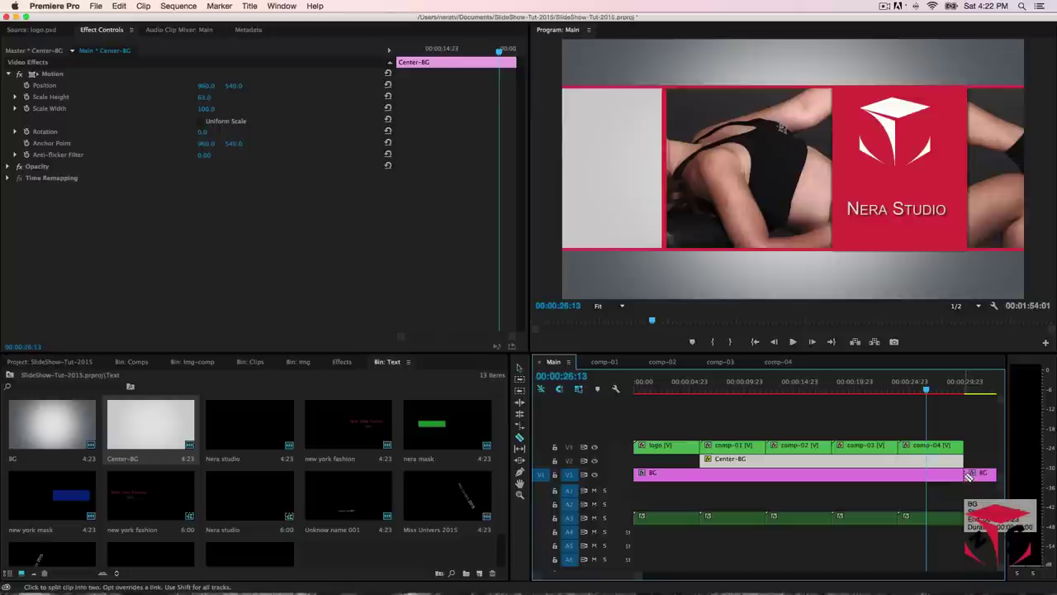
key(v)
click(972, 474)
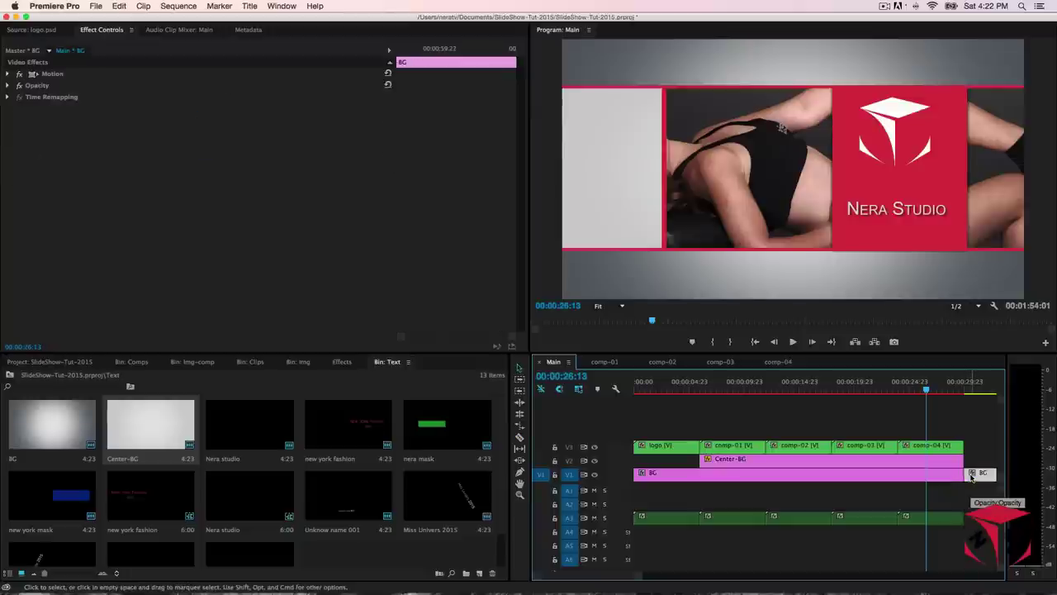
key(Delete)
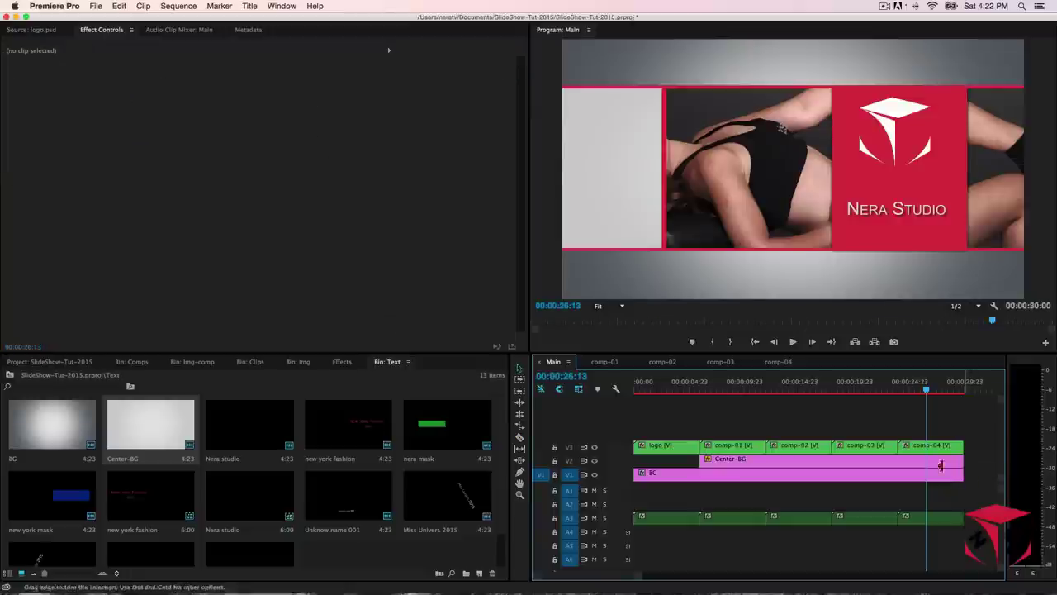
- Scrub and play the trimmed sequence to check the New York Fashion and Nera Studio slides
drag(926, 390, 714, 399)
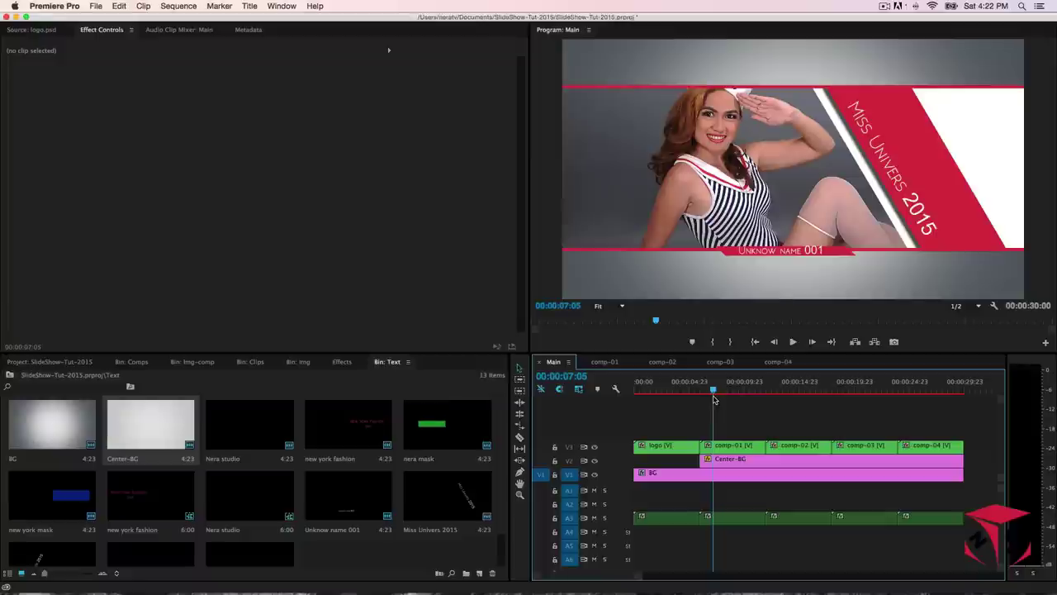
drag(714, 399, 758, 407)
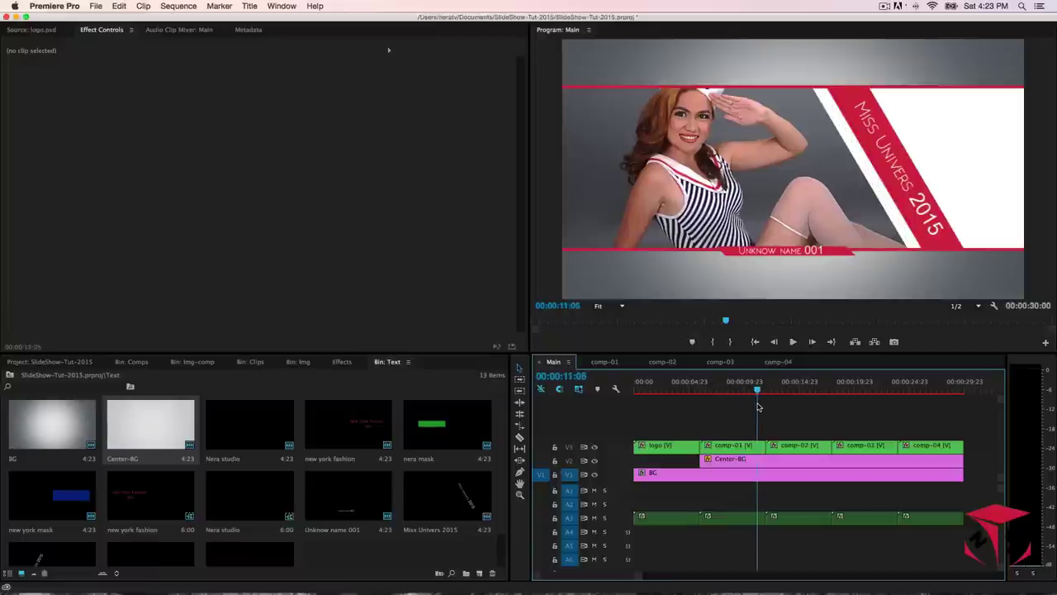
key(space)
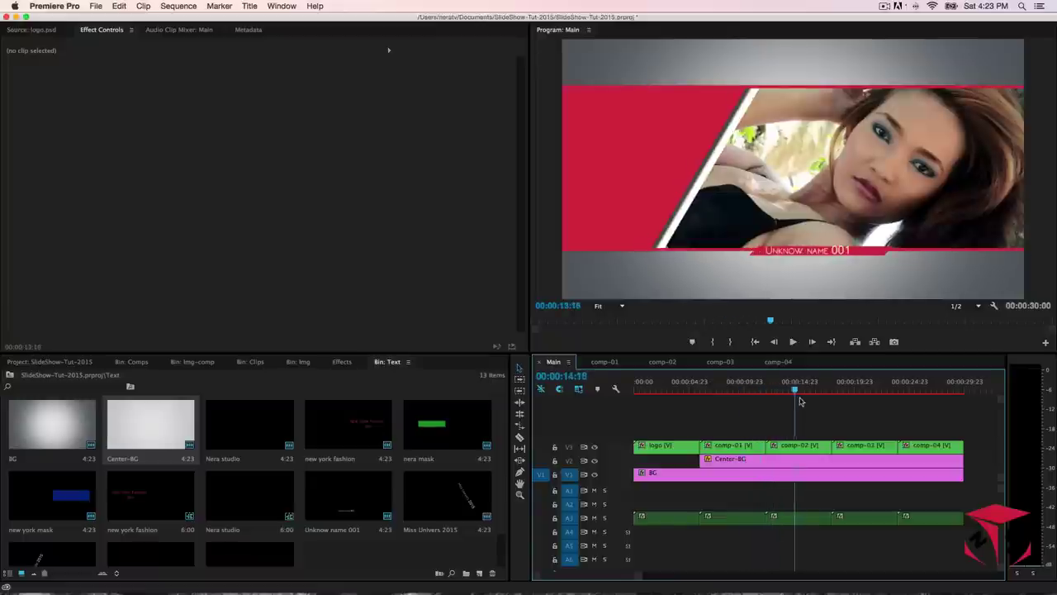
drag(759, 413, 738, 413)
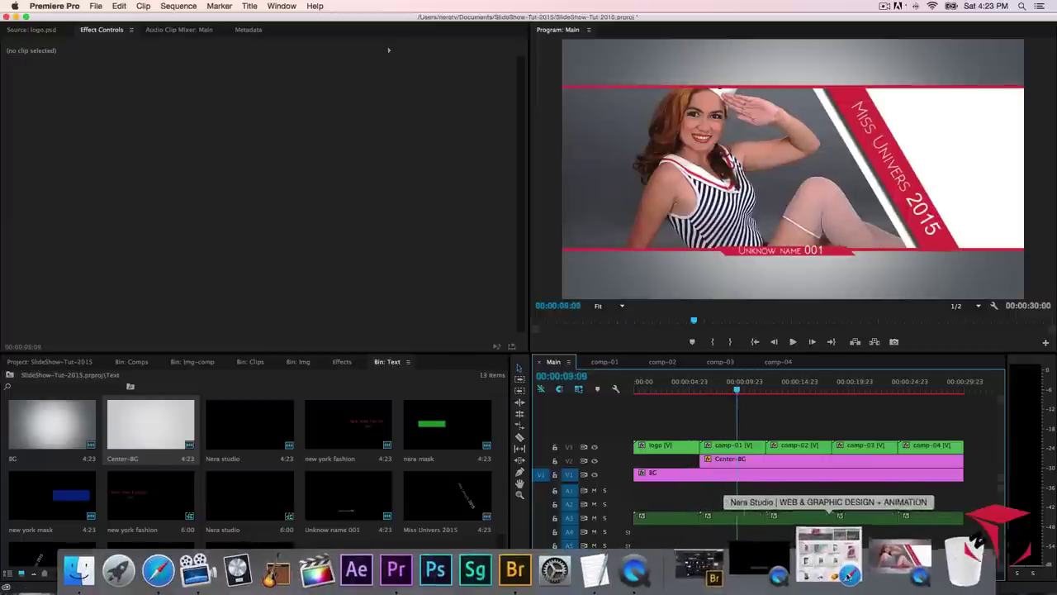
click(849, 575)
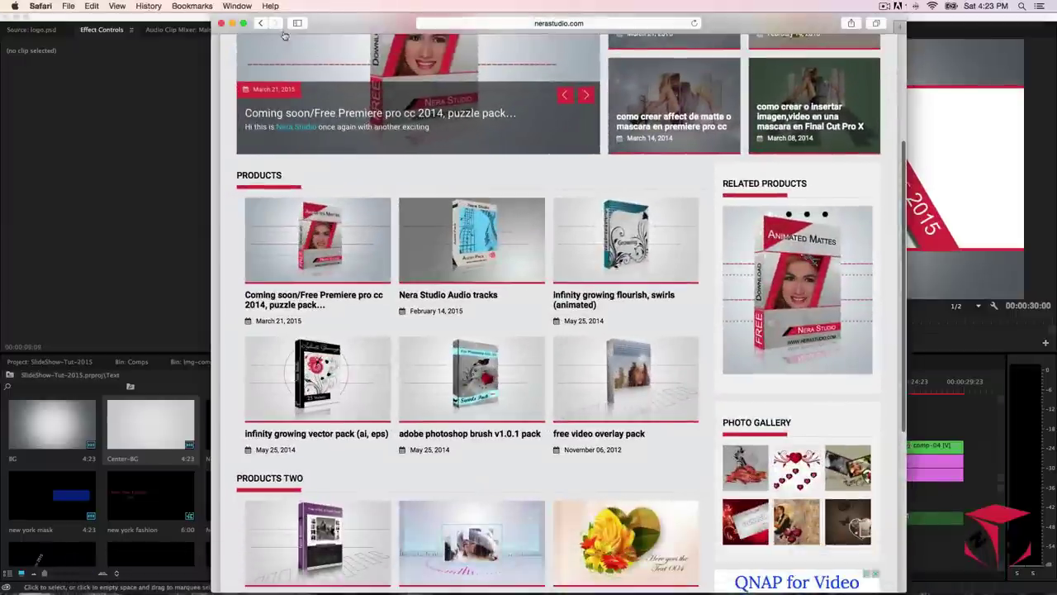
click(232, 23)
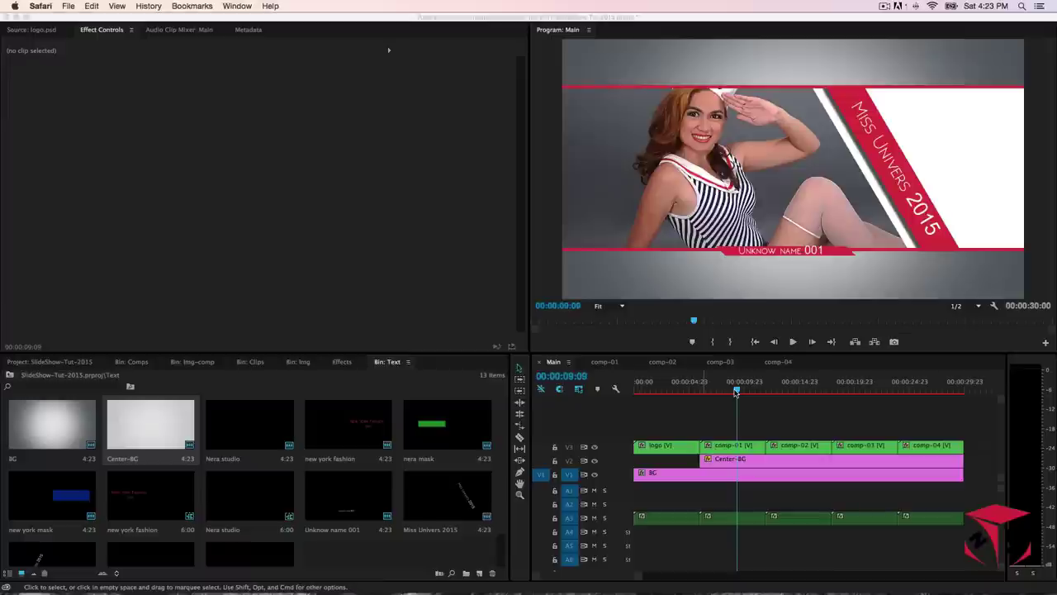
- Play the 30-second Main sequence from the start, then park the playhead at 00:00:03:00
click(723, 409)
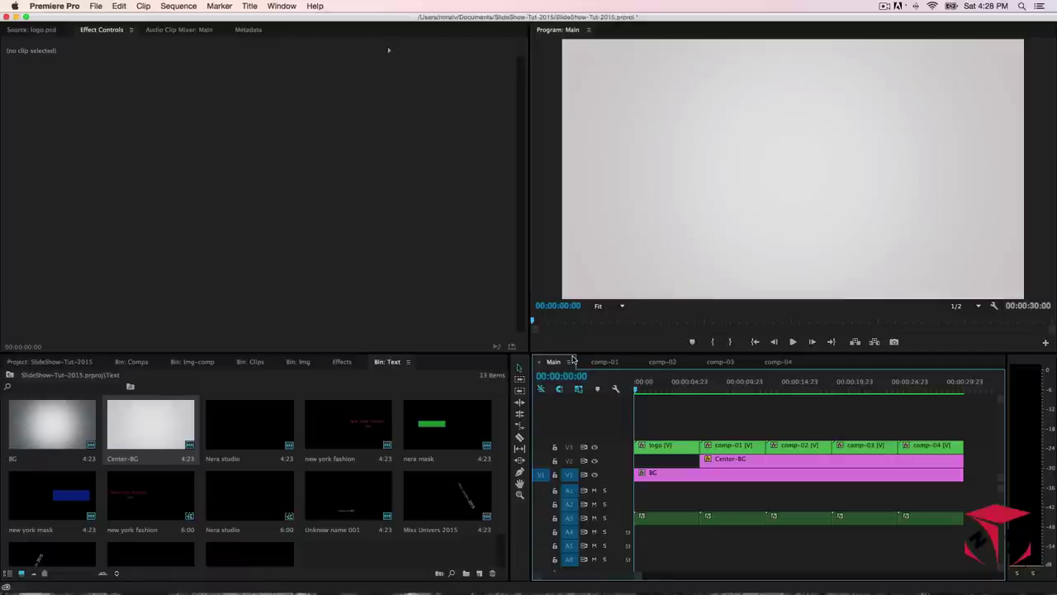
key(space)
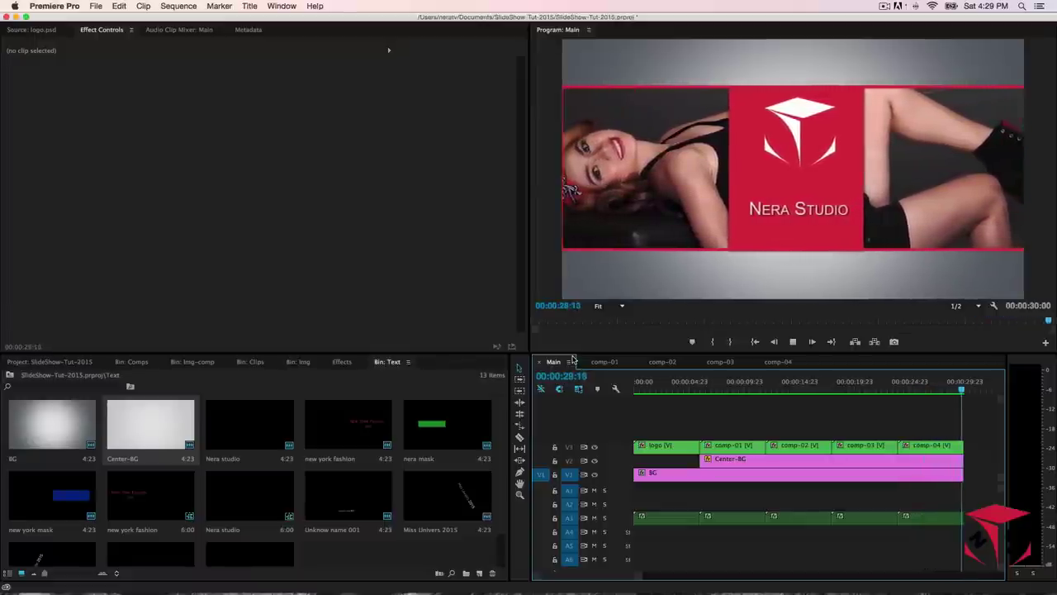
click(667, 387)
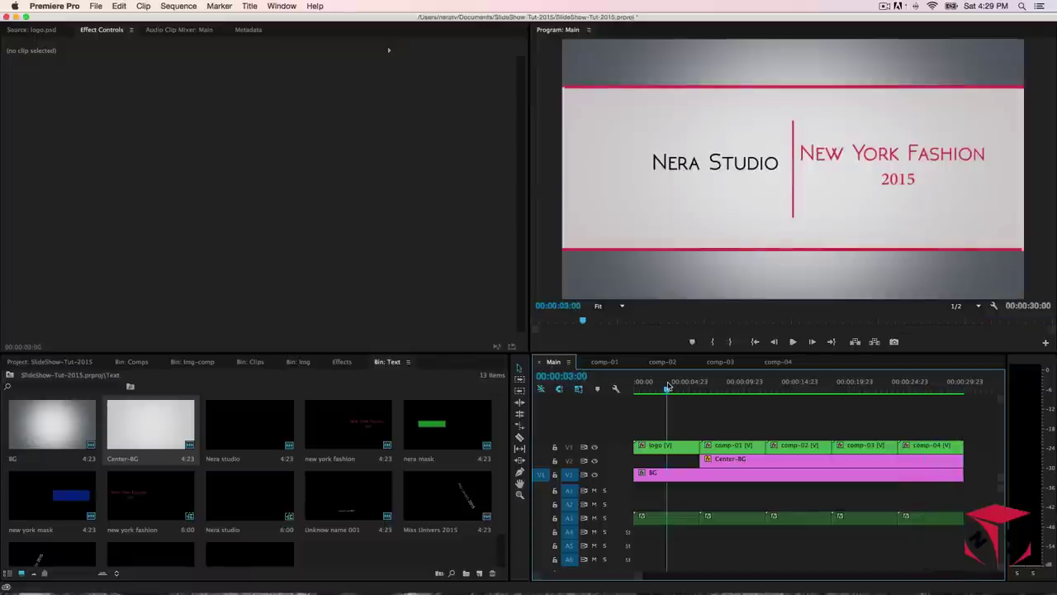